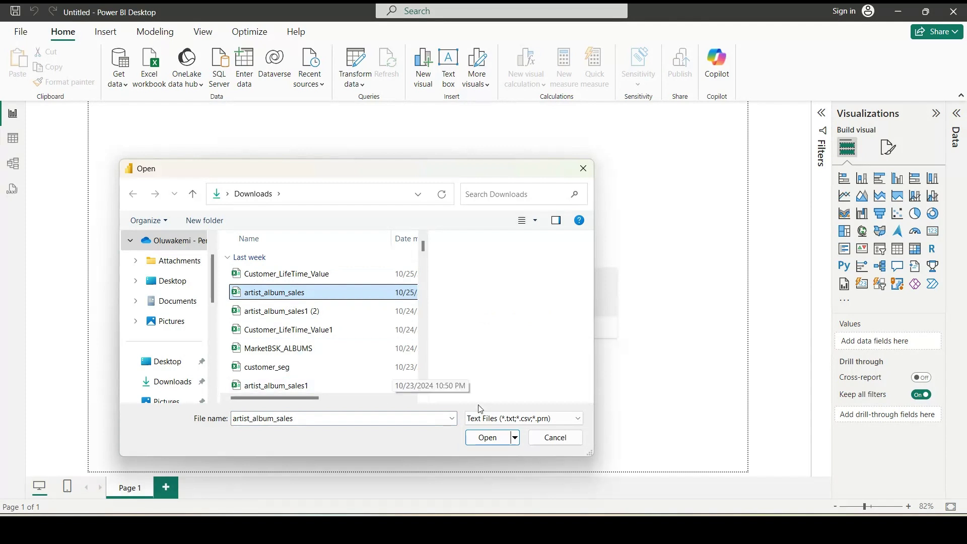
- Import artist_album_sales.csv from Downloads and load it into the report with the default tab delimiter
click(485, 437)
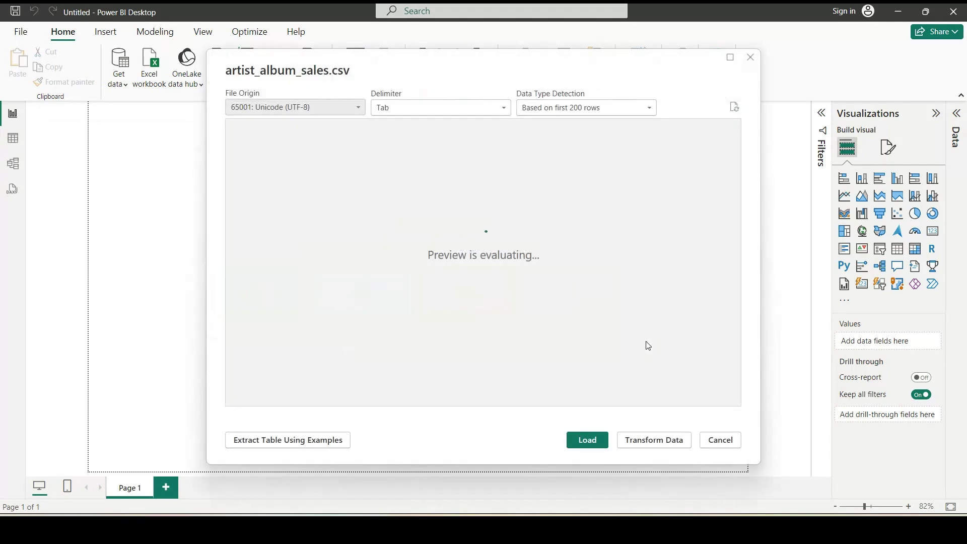
mouse_move(338, 413)
mouse_down()
mouse_move(669, 439)
mouse_move(334, 425)
mouse_up()
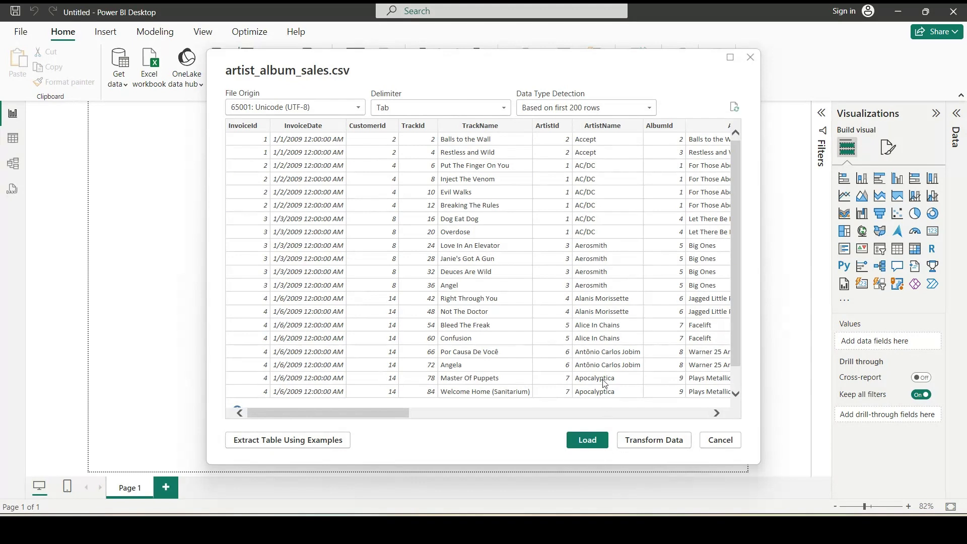
click(590, 441)
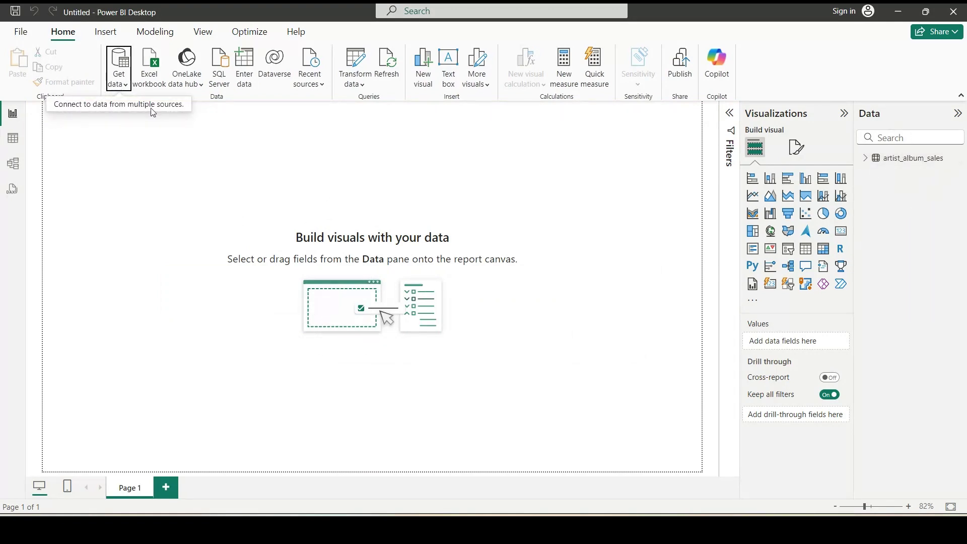
- Import the Customer_LifeTime_Value text/CSV file from Downloads and load it as another table
click(119, 81)
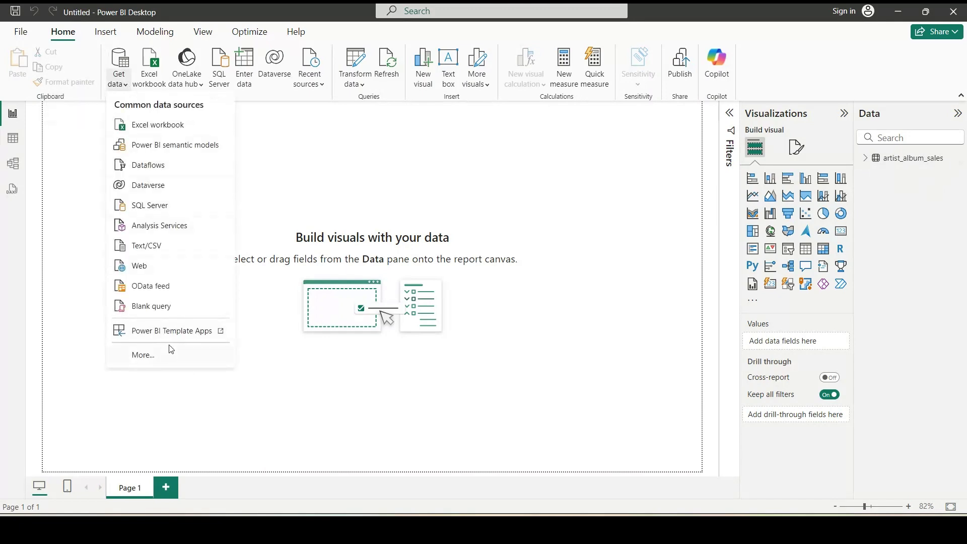
click(153, 246)
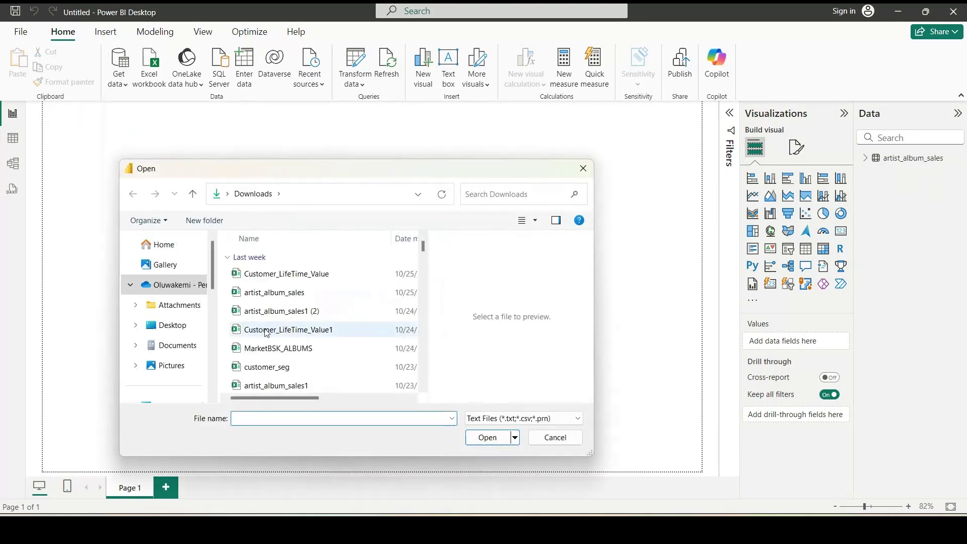
click(272, 280)
click(487, 437)
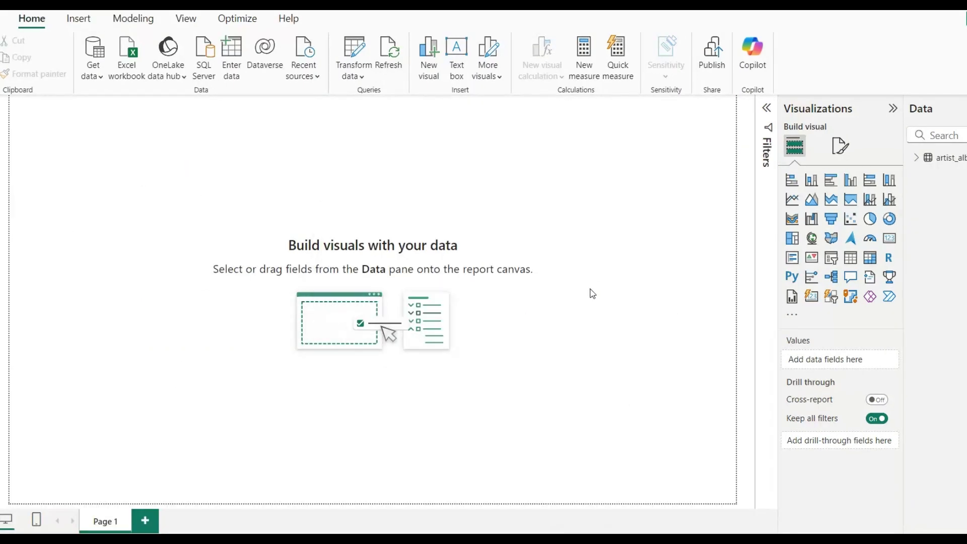
click(607, 474)
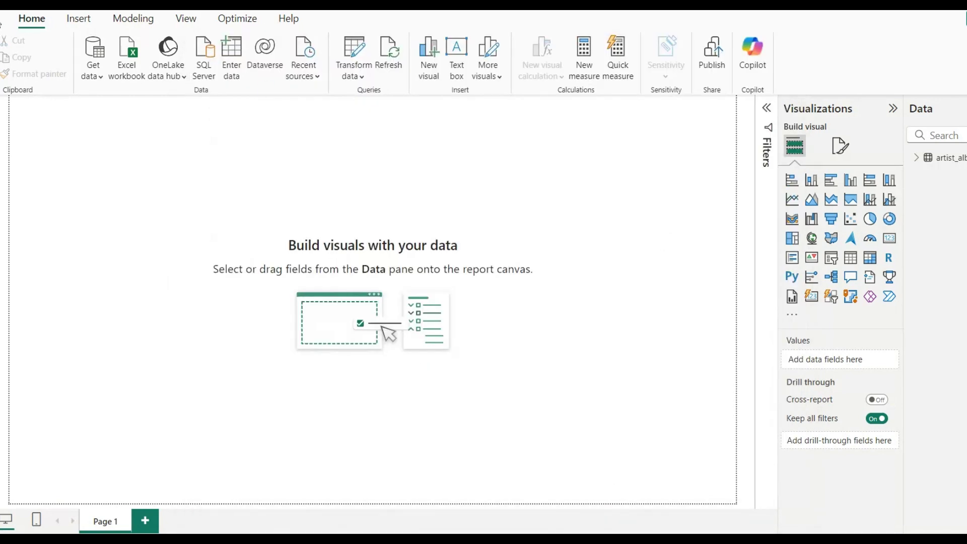
- Import the customer_seg text/CSV file from Downloads and load it into the report
click(93, 74)
click(135, 257)
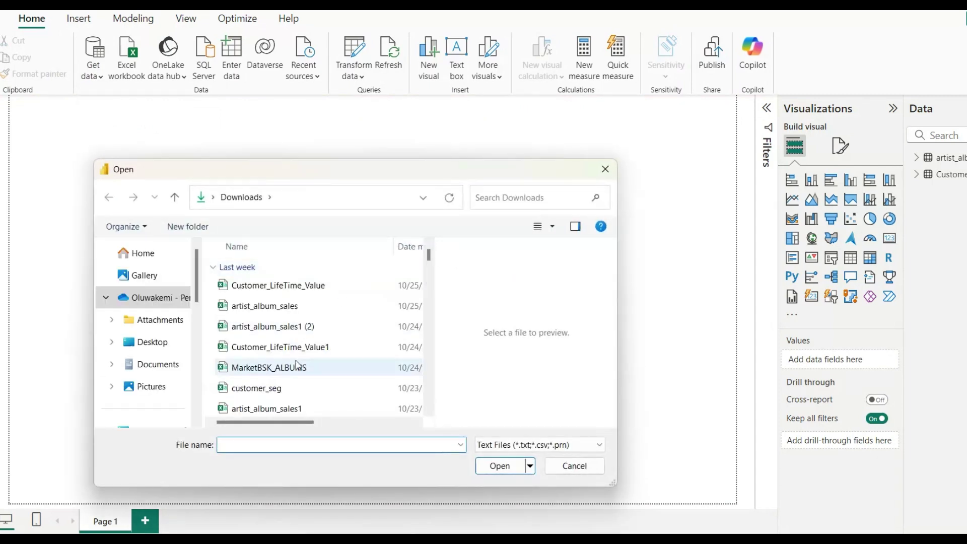
click(286, 390)
click(499, 465)
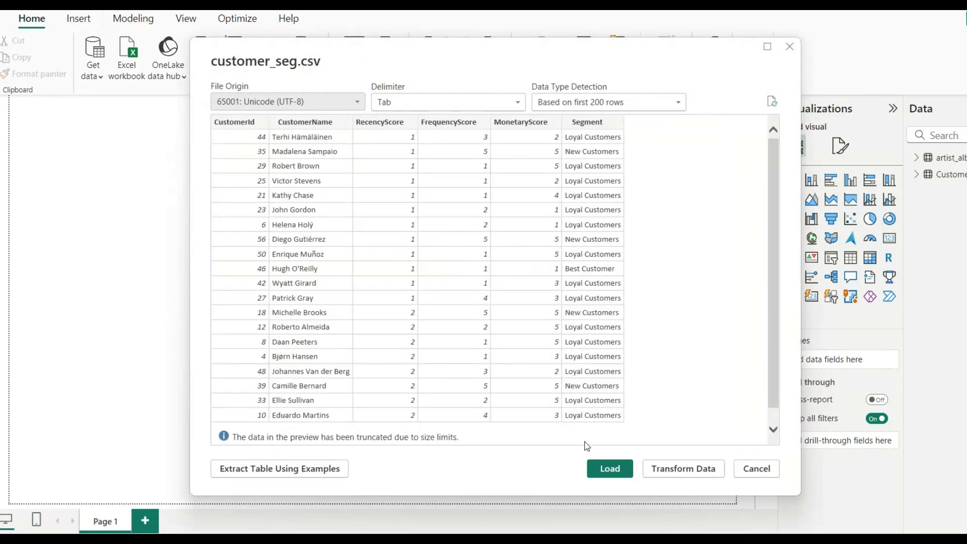
click(609, 468)
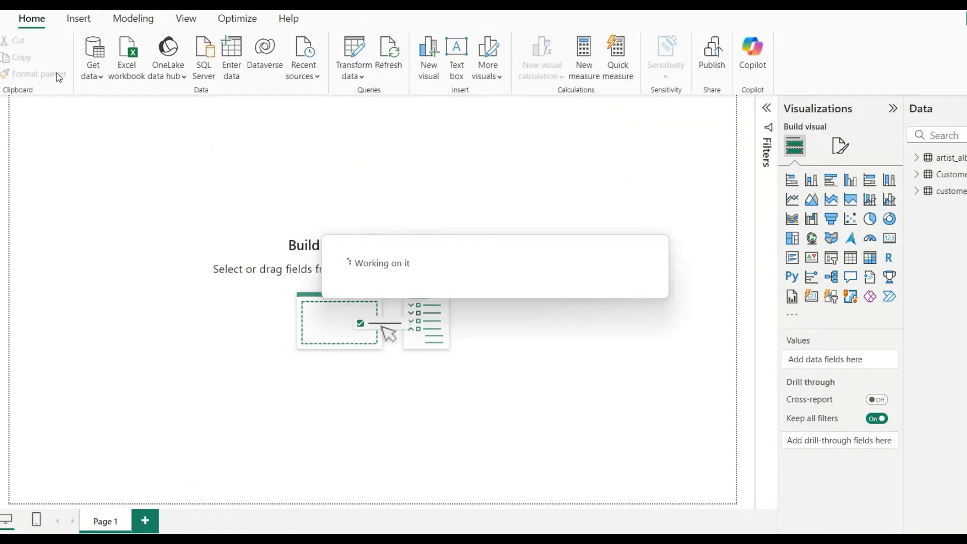
- Import the MarketBsk text/CSV file from Downloads and load it into the report
click(92, 71)
click(122, 253)
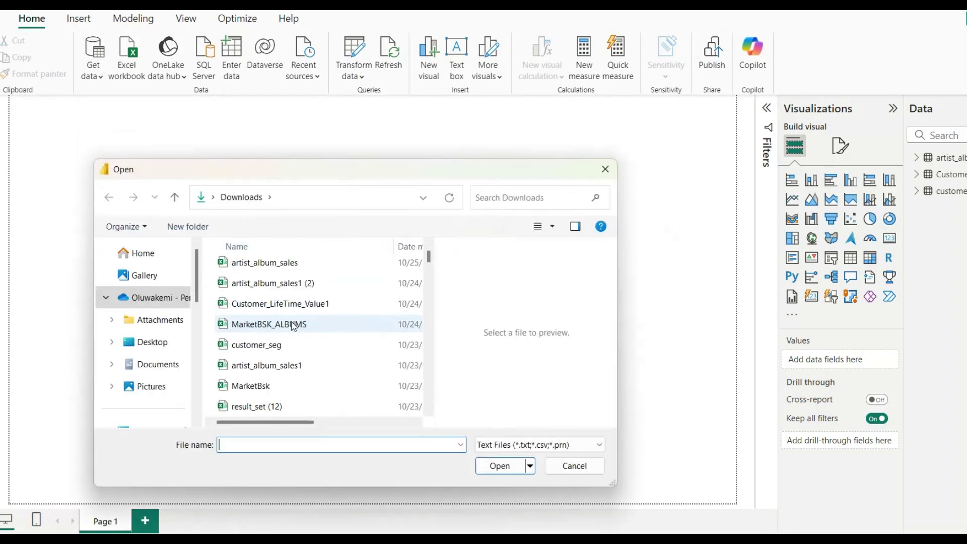
click(267, 387)
click(500, 465)
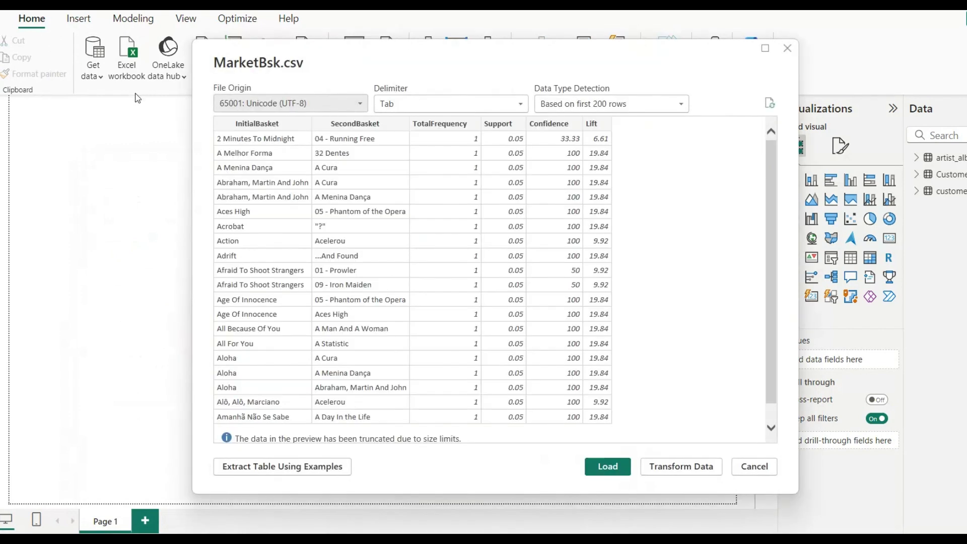
click(589, 469)
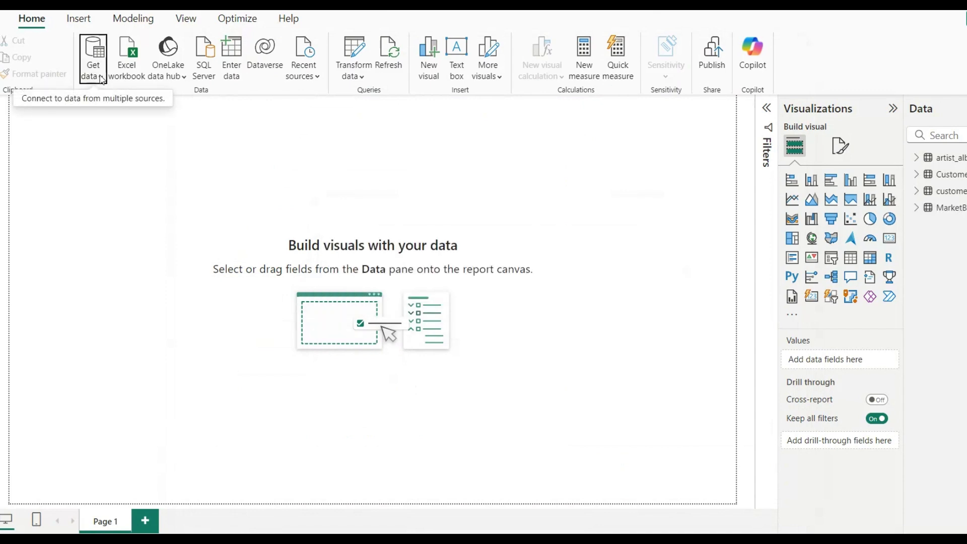
- Import the MarketBSK_ALBUMS text/CSV file from Downloads and load it into the report
click(102, 80)
click(125, 255)
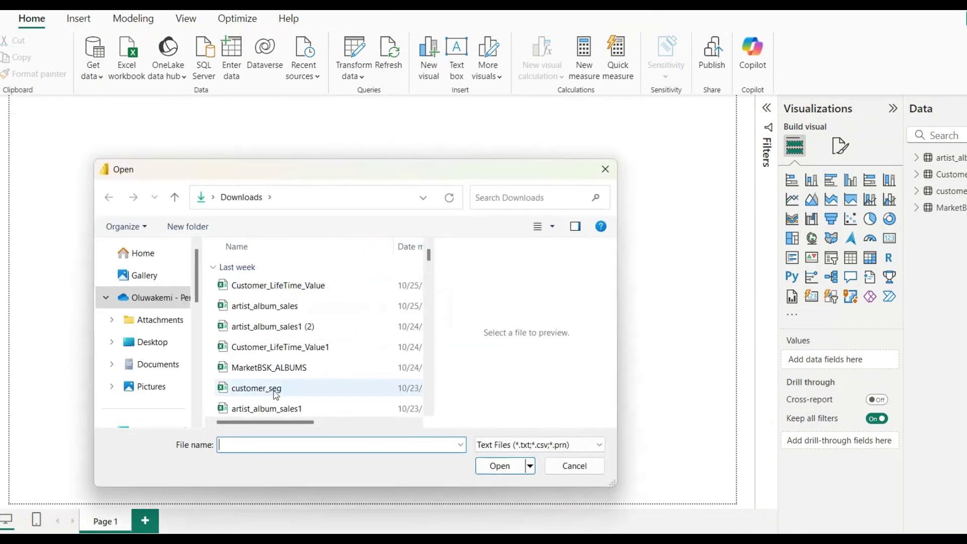
click(322, 367)
click(500, 466)
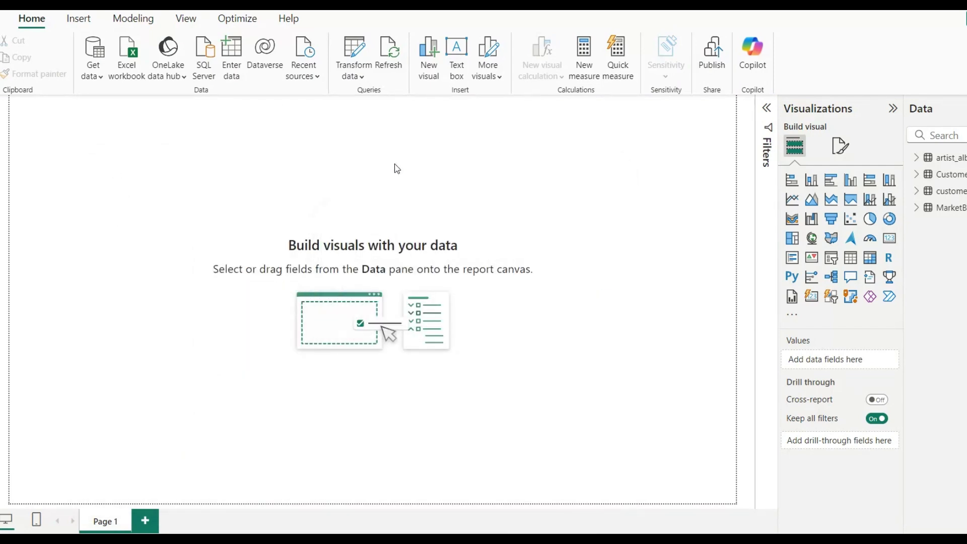
click(612, 469)
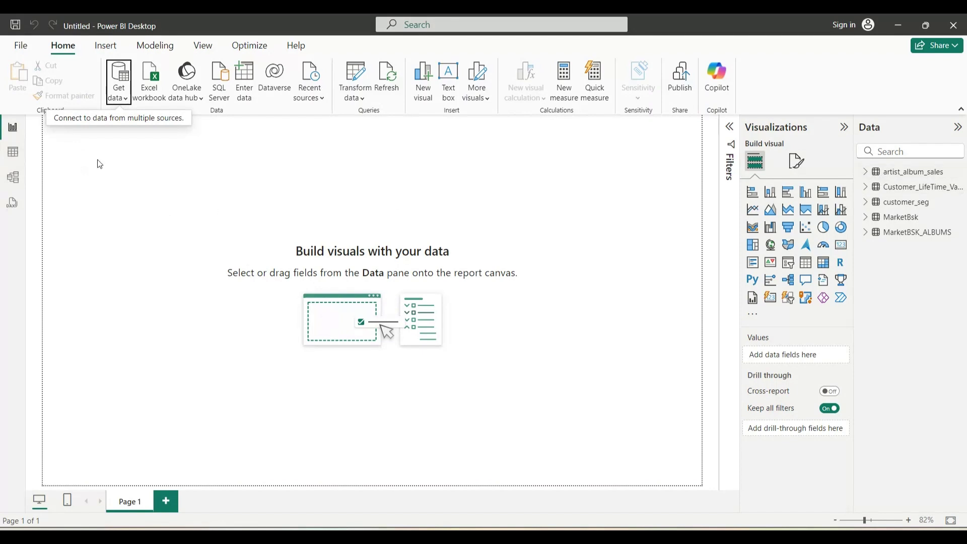
- Switch to the table view and expand the field lists of Customer_LifeTime_Value and artist_album_sales
click(13, 153)
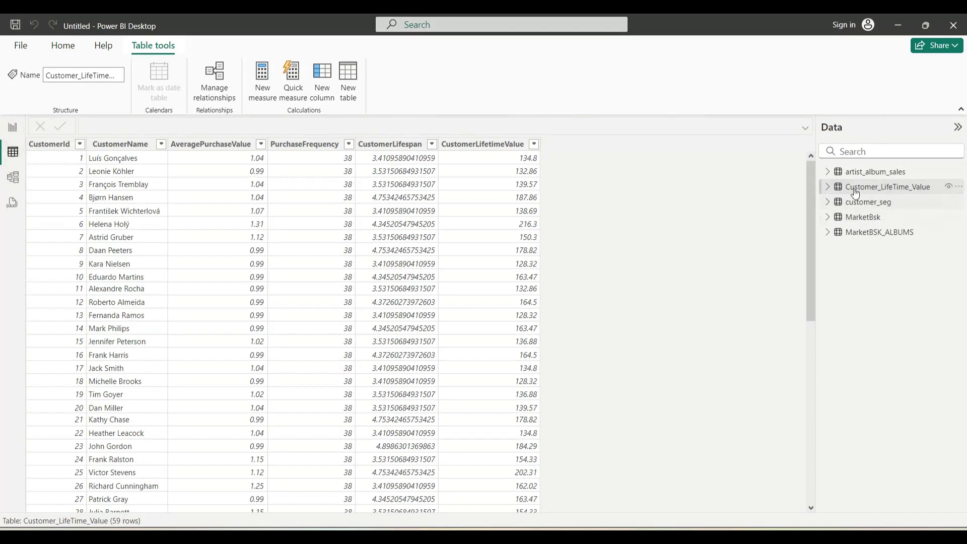
click(826, 187)
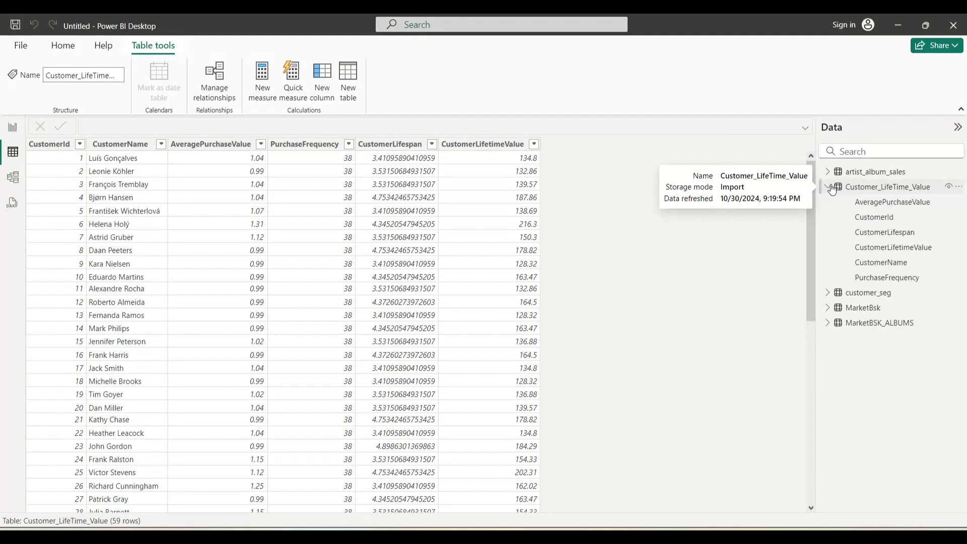
click(827, 172)
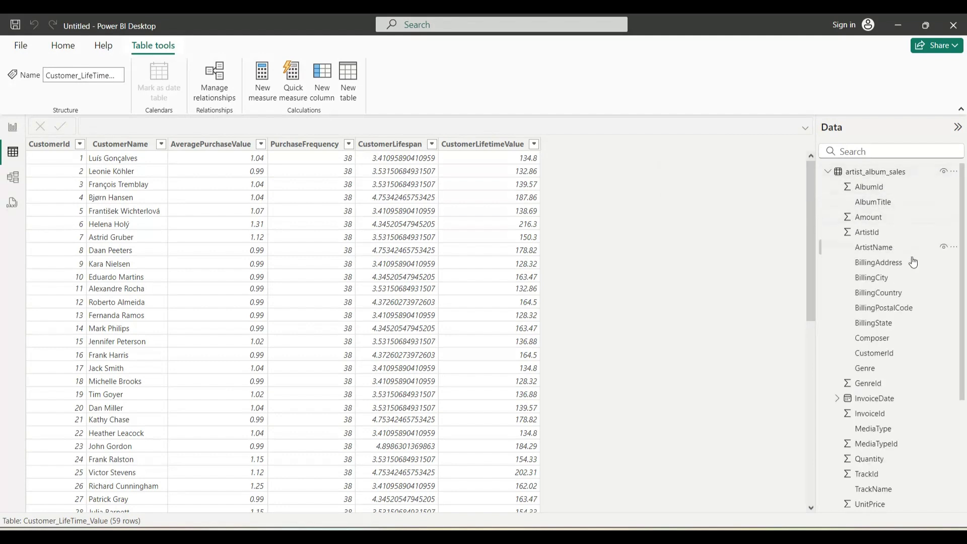
scroll(913, 262, down, 2)
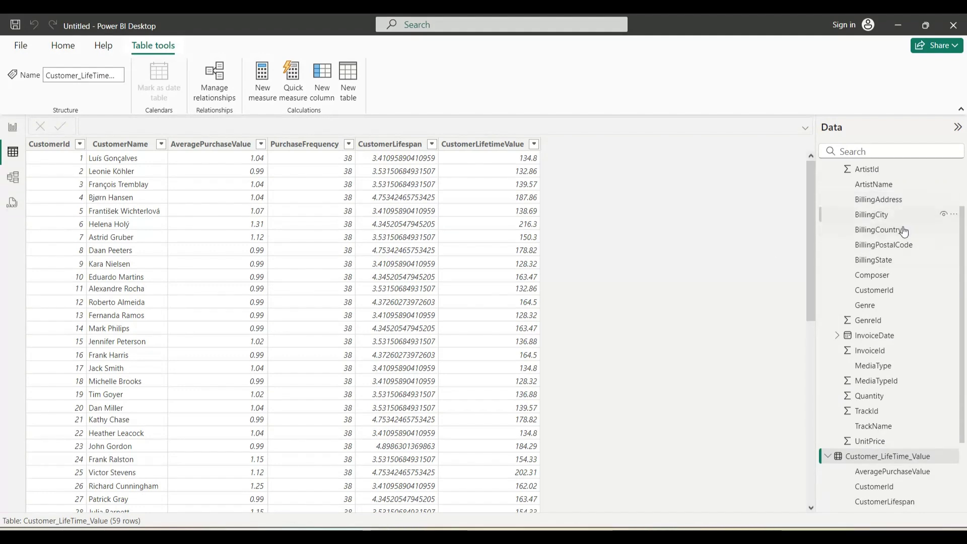
scroll(896, 262, up, 2)
- Set the data category of the BillingAddress column in artist_album_sales to Address
click(805, 272)
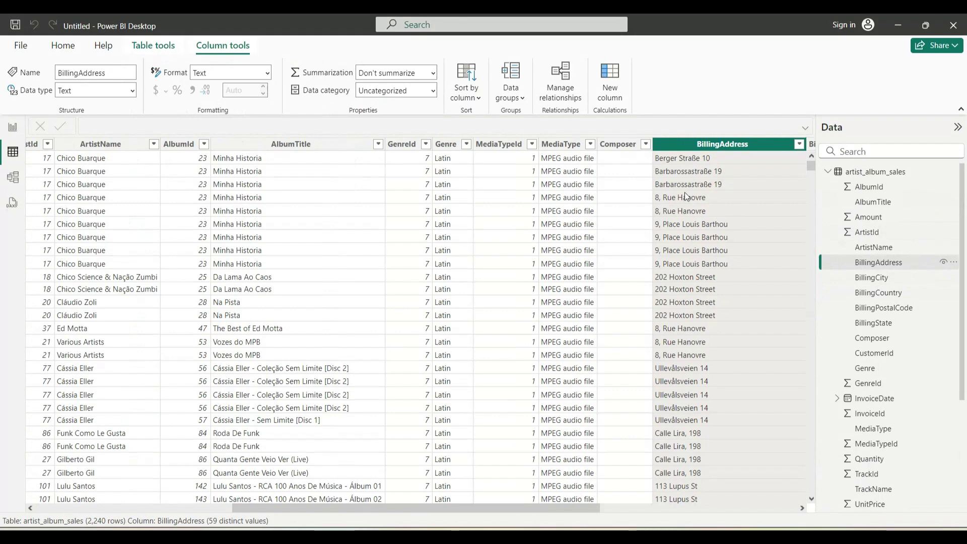
drag(580, 509, 655, 508)
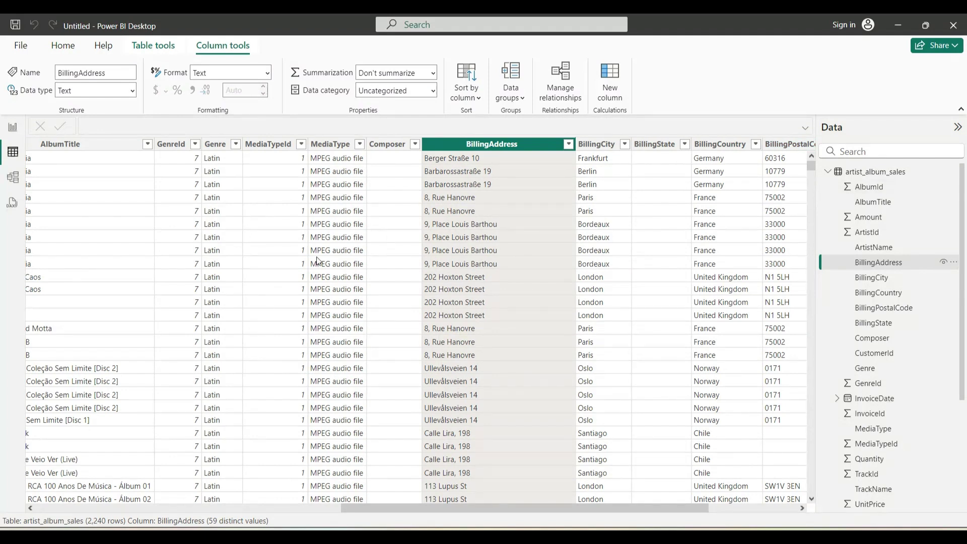
click(384, 73)
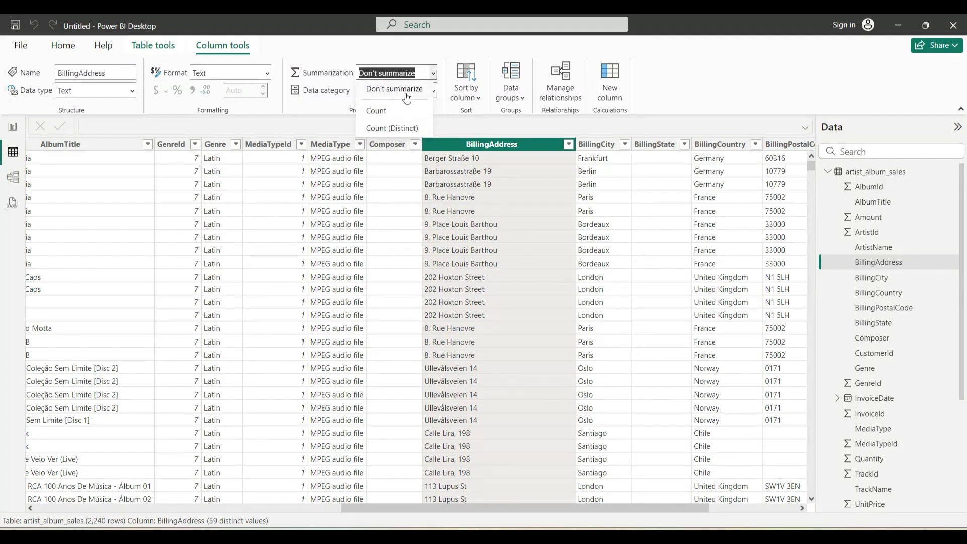
click(406, 90)
click(406, 90)
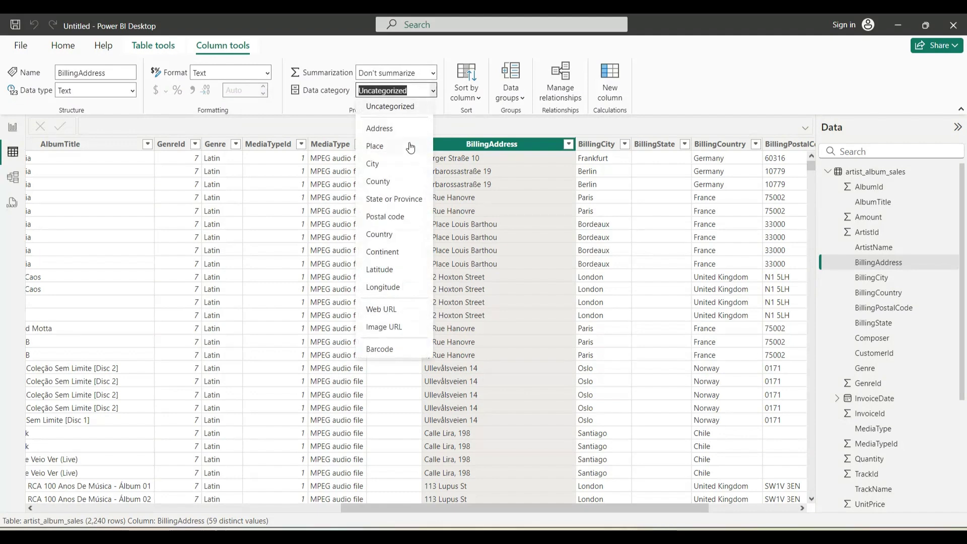
click(388, 130)
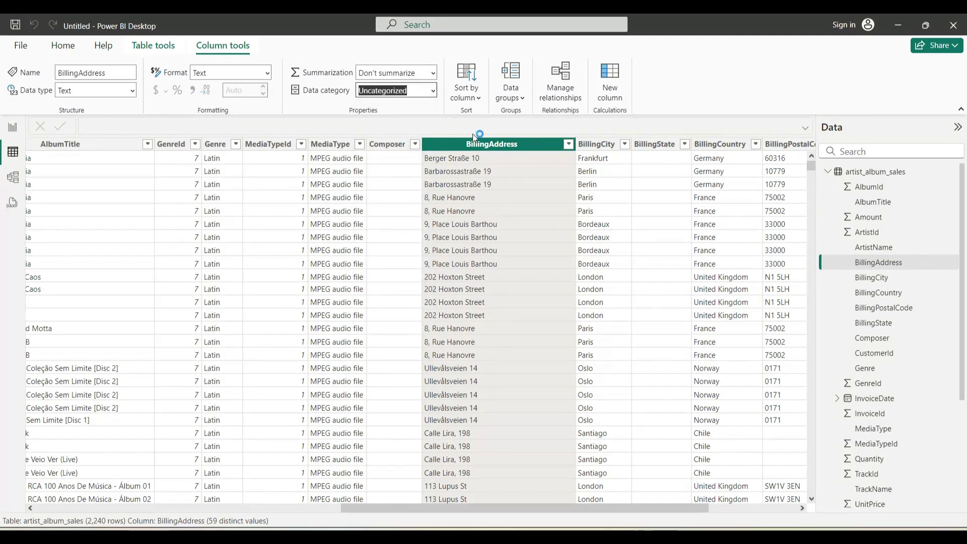
- Set the data category of the BillingCity column to City and of BillingState to State or Province
click(582, 147)
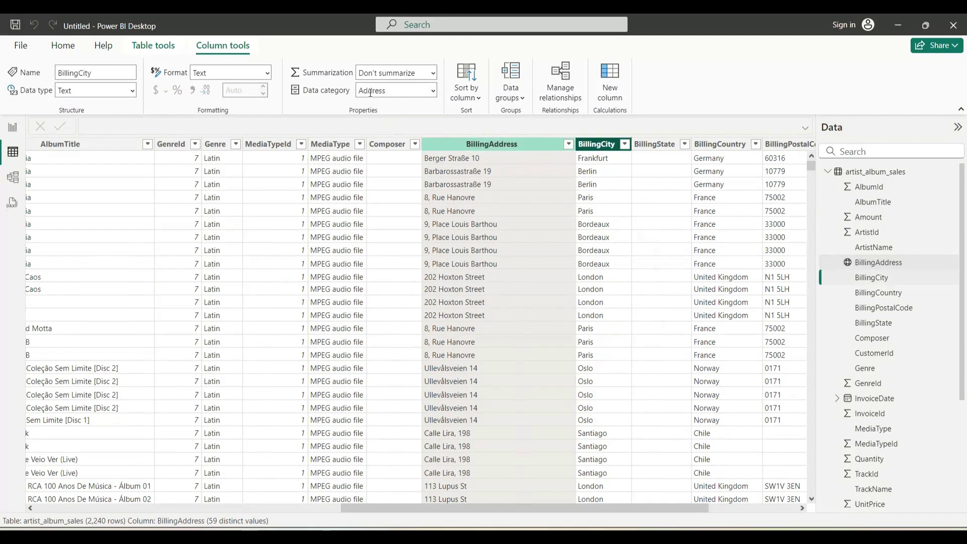
click(375, 91)
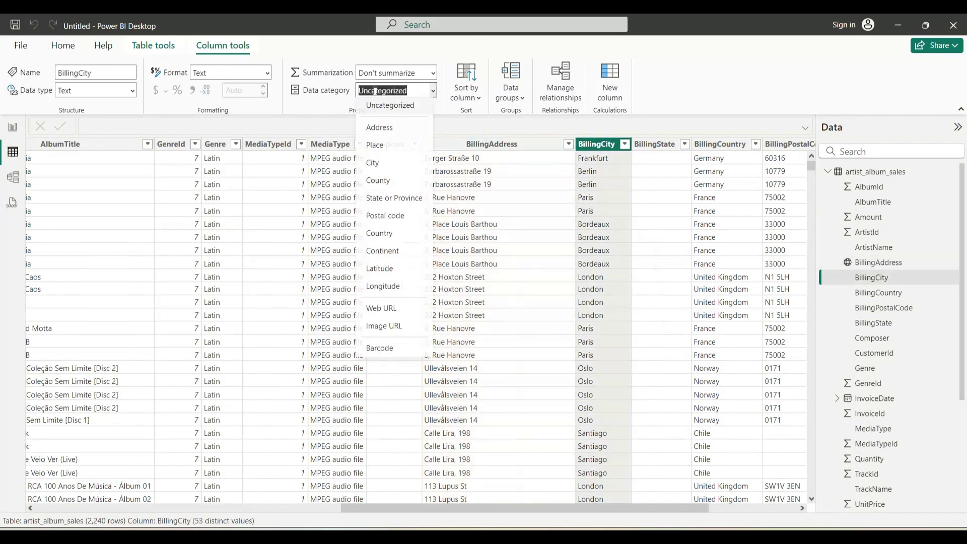
click(385, 163)
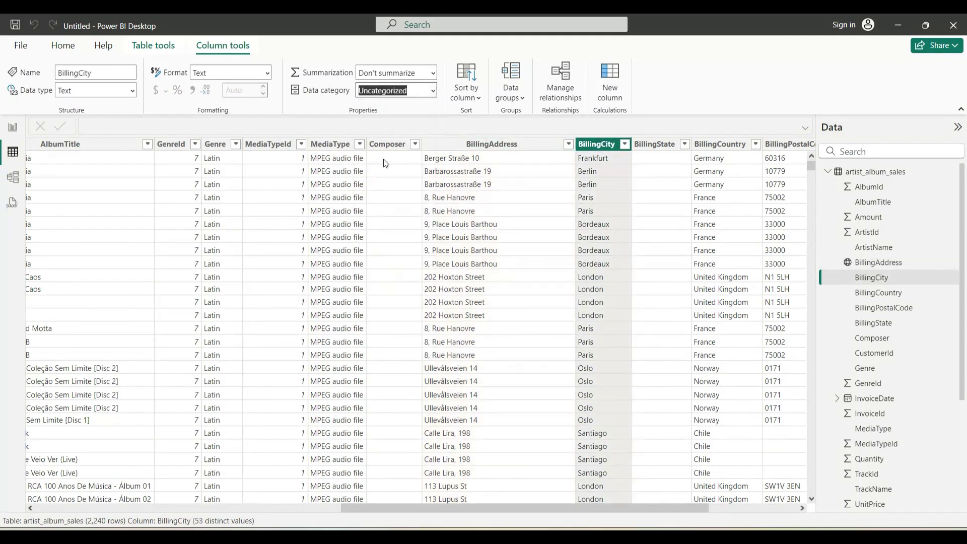
click(657, 144)
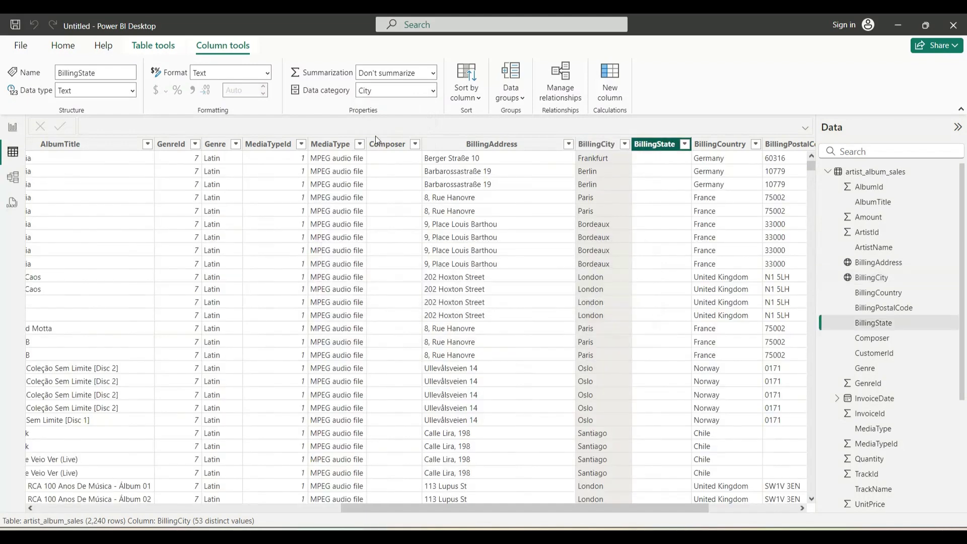
click(402, 91)
click(387, 200)
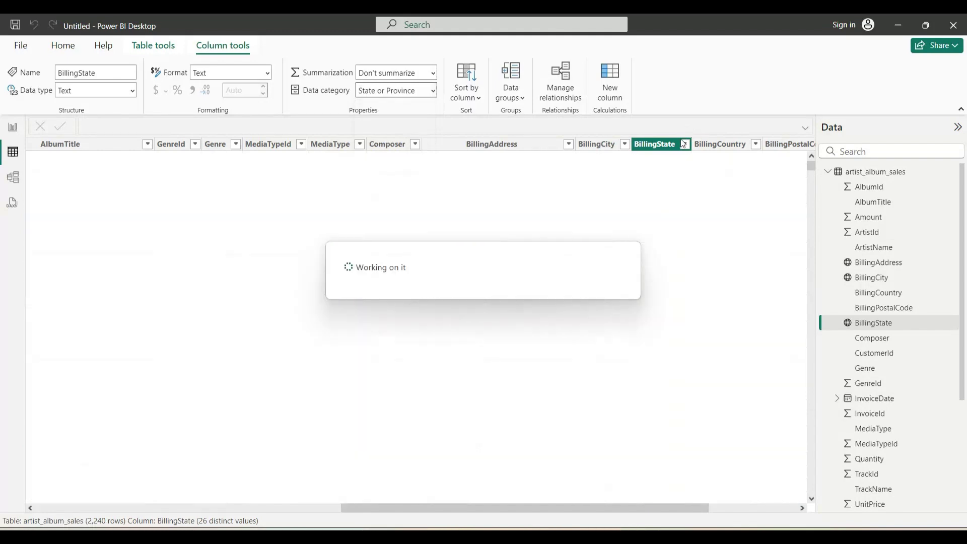
- Set the data category of the BillingCountry column to Country and of BillingPostalCode to Postal code
click(728, 143)
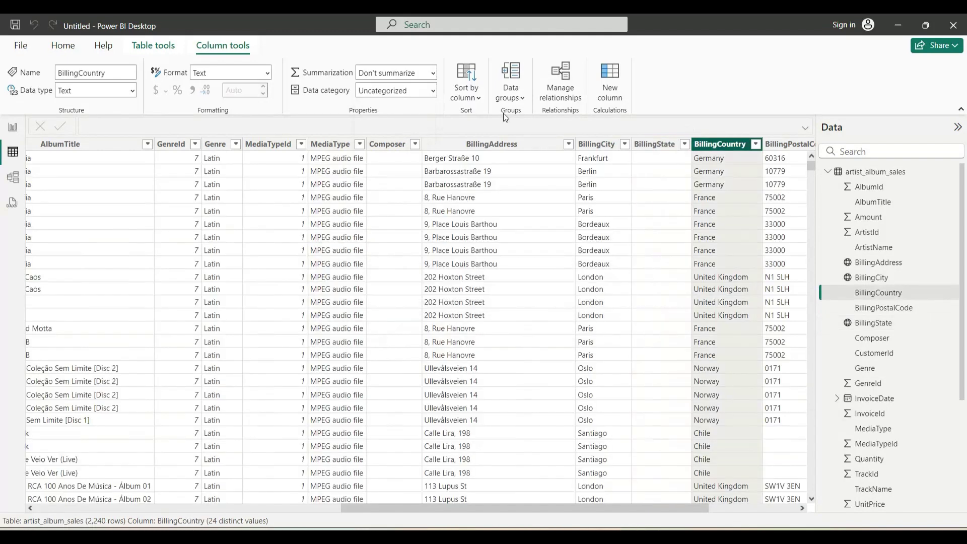
click(403, 91)
click(387, 234)
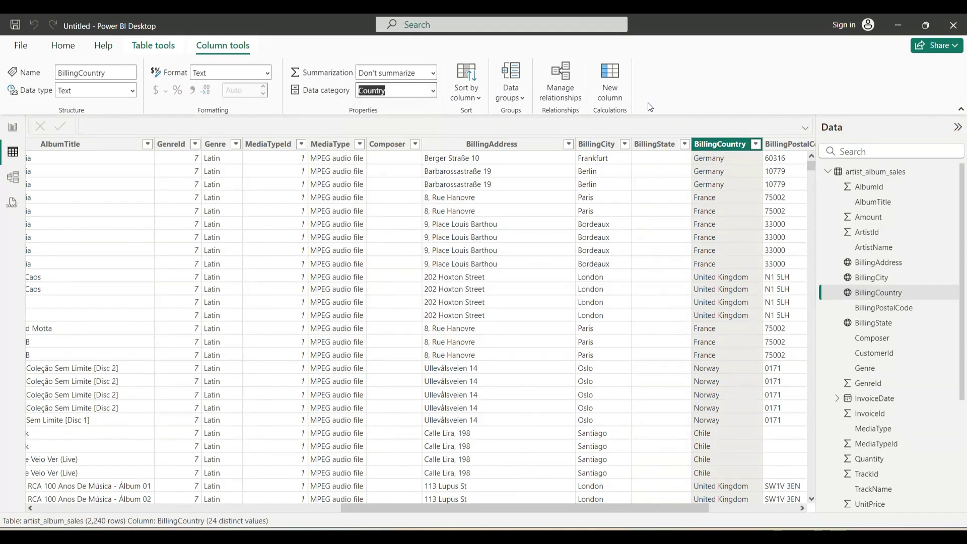
click(786, 149)
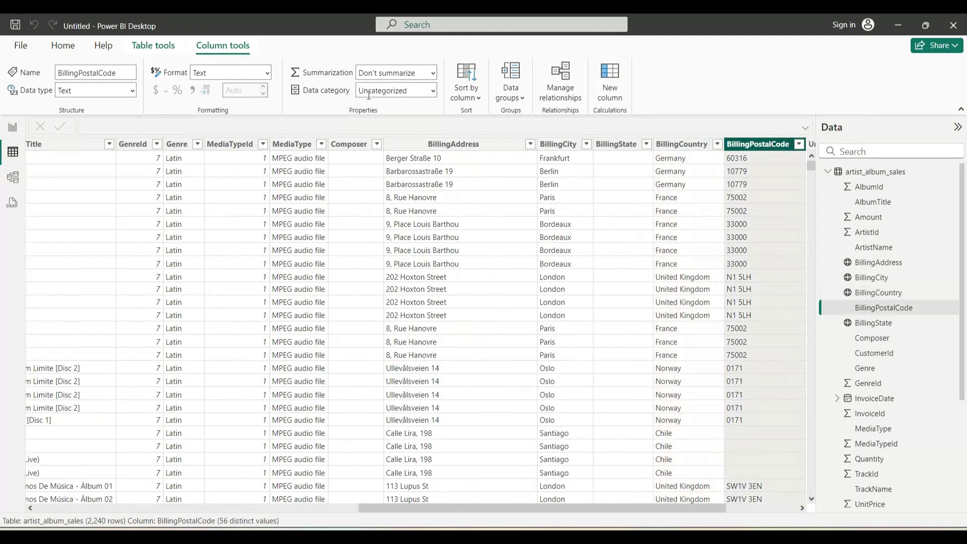
click(372, 91)
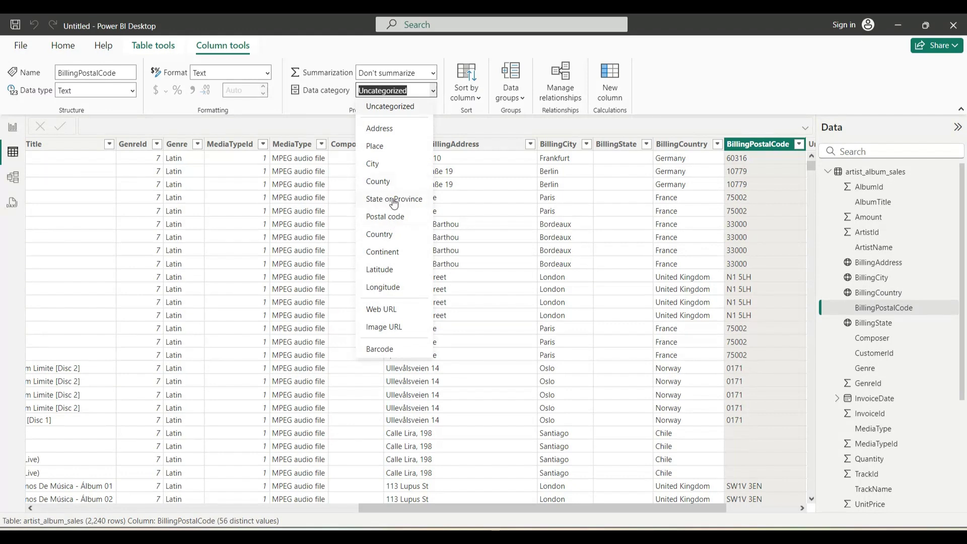
click(387, 220)
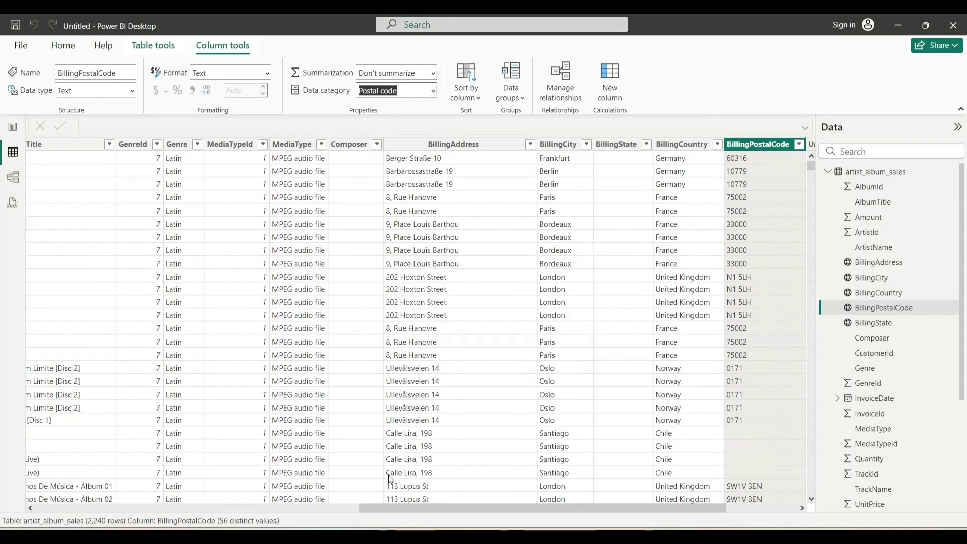
- Review the InvoiceDate, InvoiceId and CustomerId columns of artist_album_sales
drag(386, 507, 2, 453)
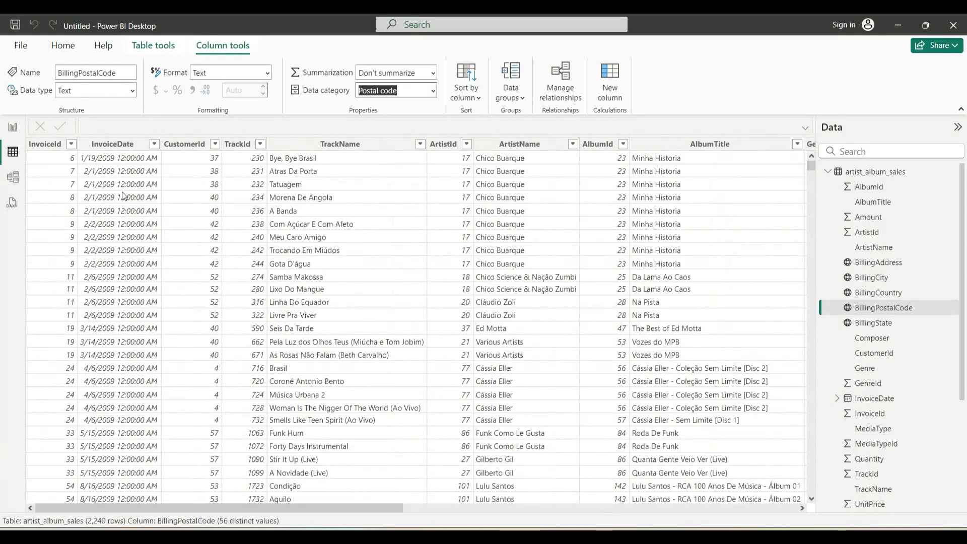
click(113, 144)
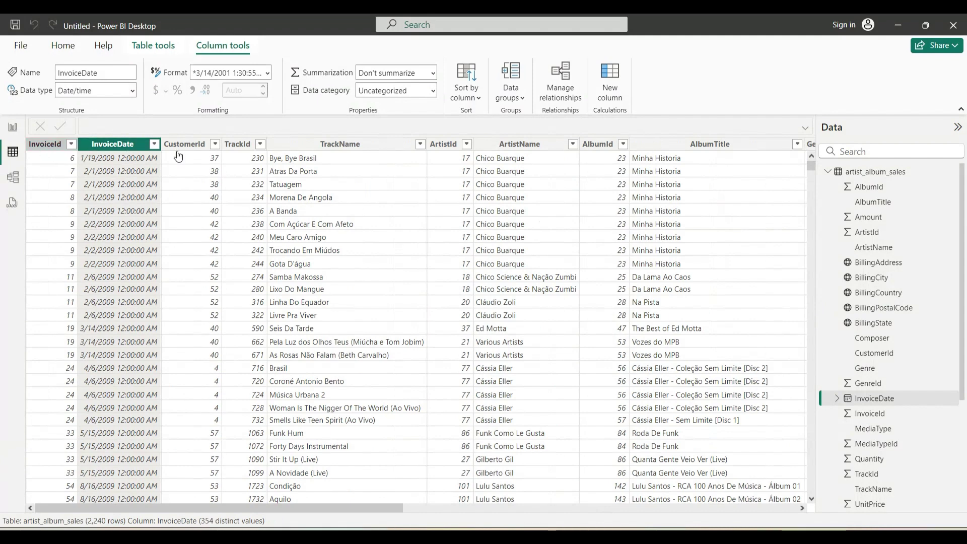
click(45, 146)
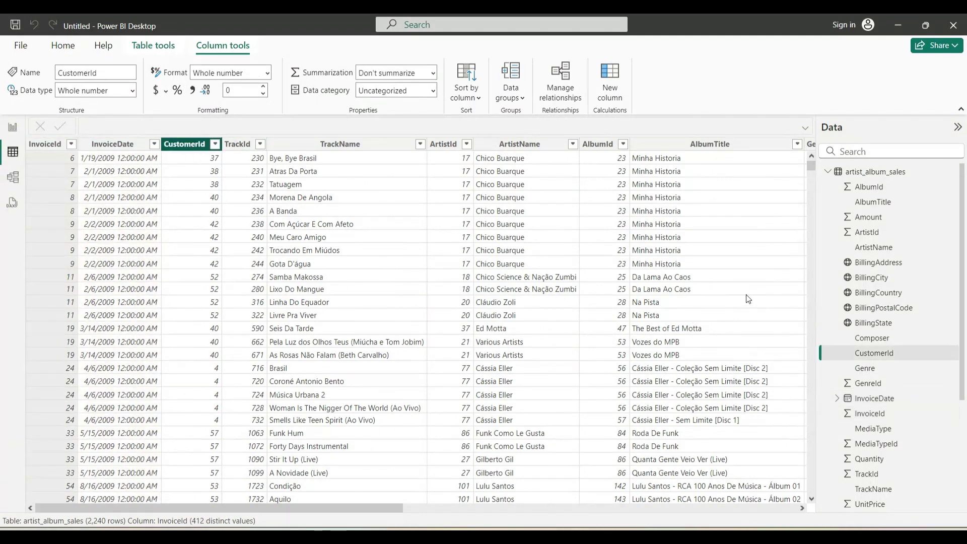
- Examine the BillingPostalCode column of artist_album_sales for blank values, together with the matching cities and countries
drag(174, 506, 569, 506)
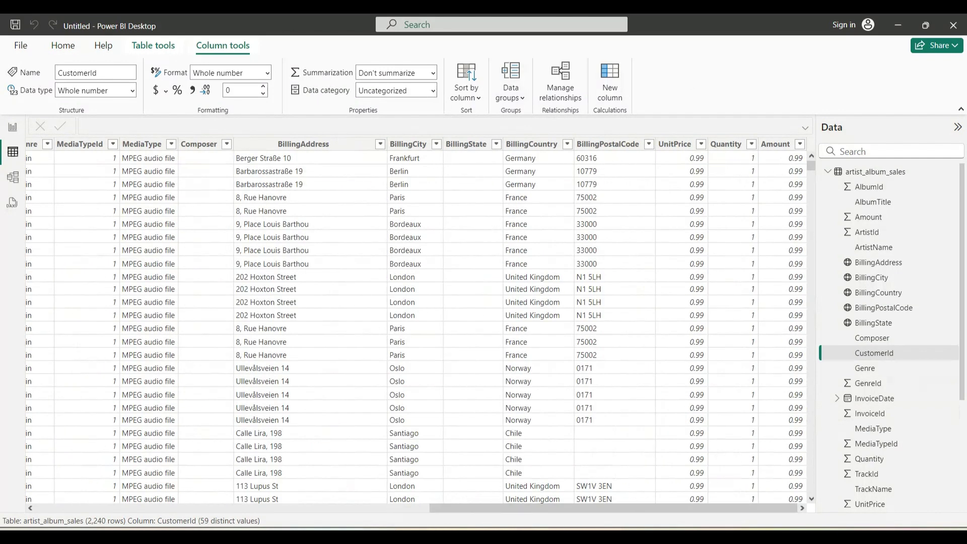
scroll(590, 265, down, 2)
scroll(568, 270, up, 2)
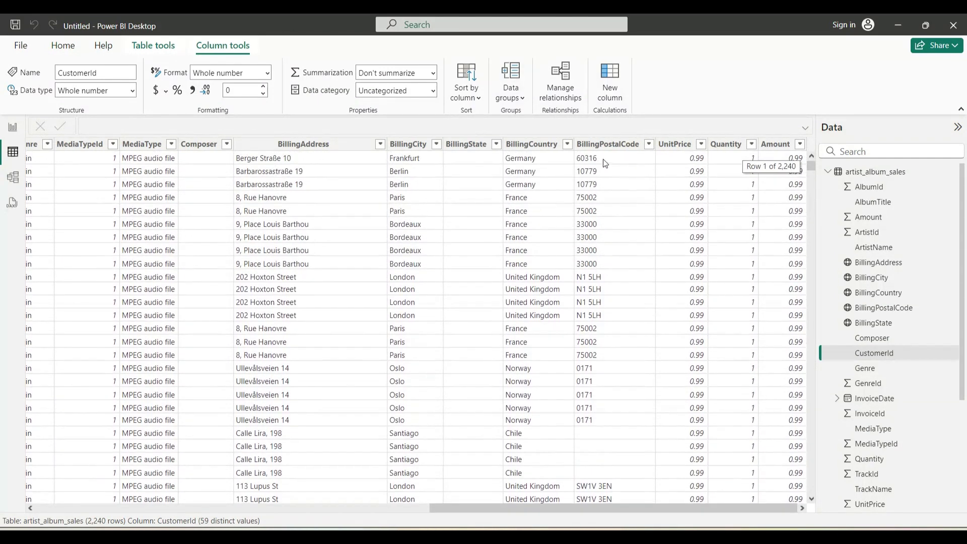
scroll(627, 344, down, 3)
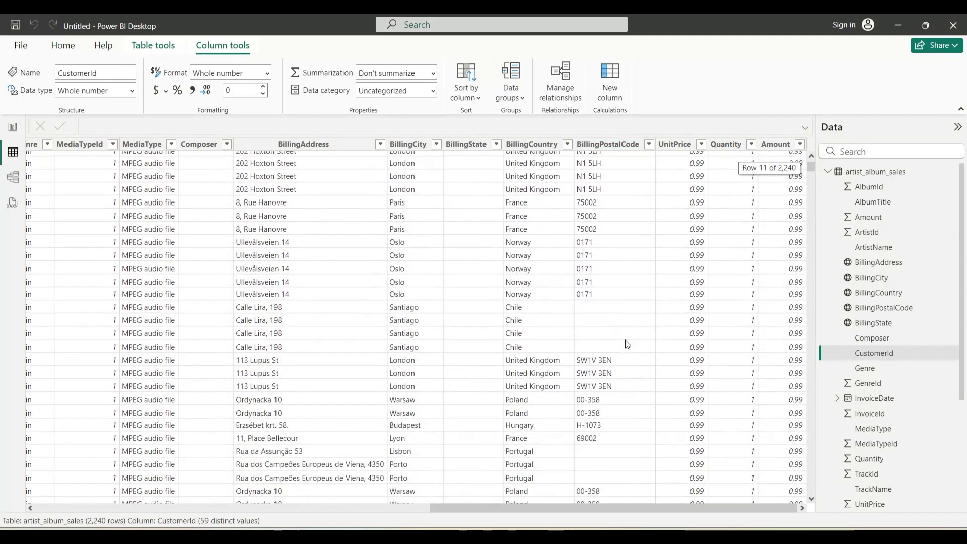
scroll(588, 248, down, 2)
scroll(594, 363, down, 2)
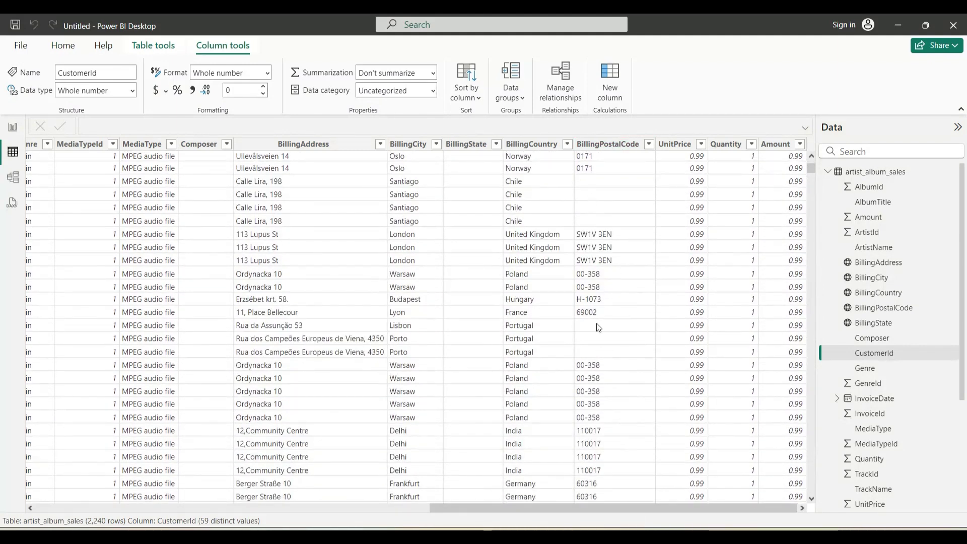
click(606, 352)
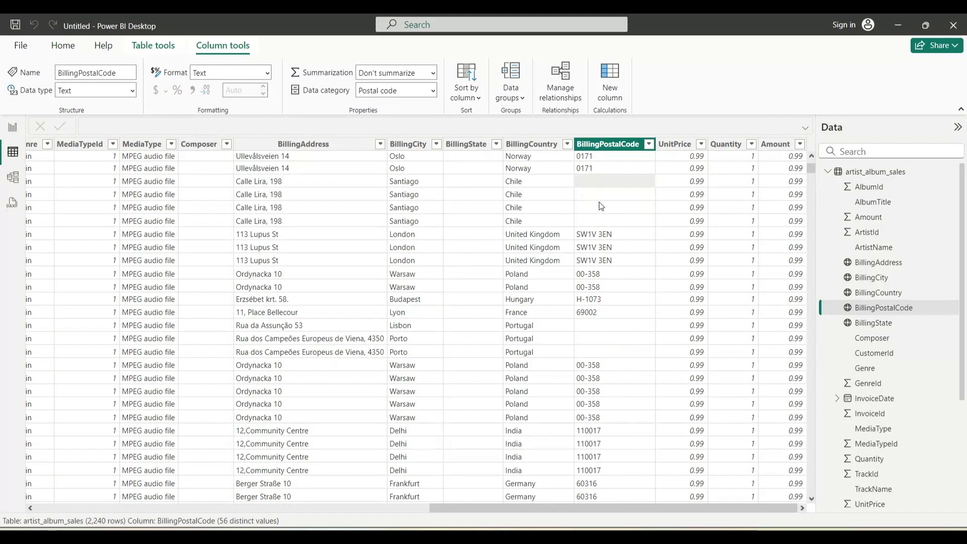
scroll(610, 378, down, 15)
scroll(601, 367, up, 16)
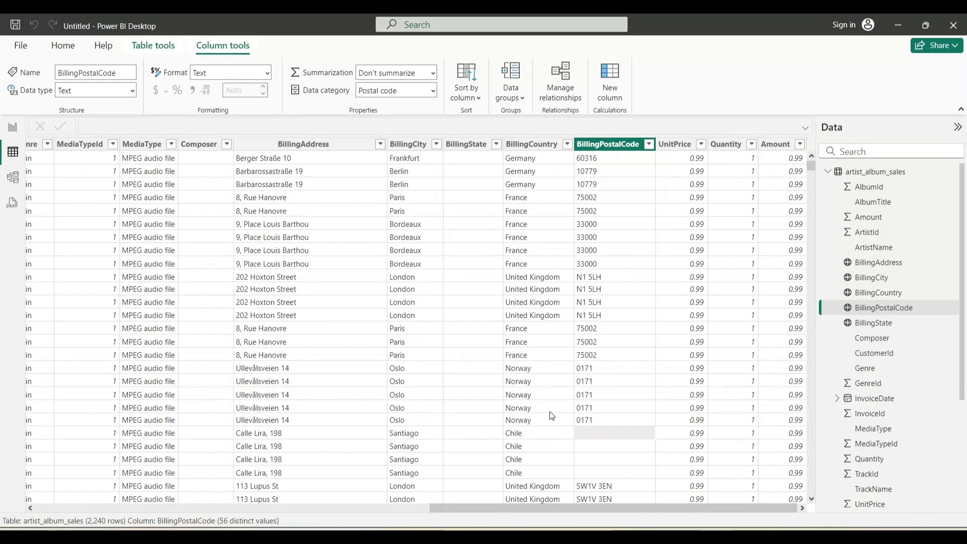
scroll(552, 416, down, 2)
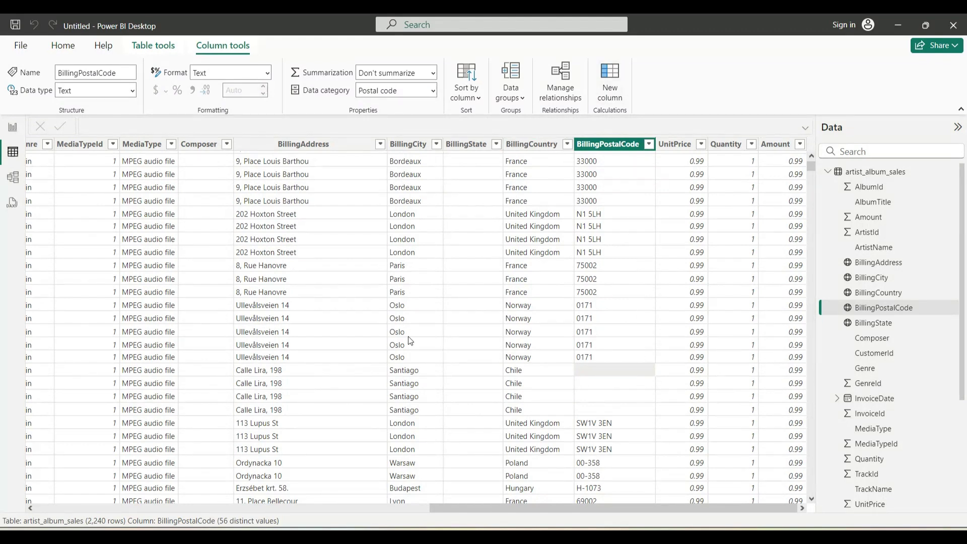
scroll(591, 440, down, 4)
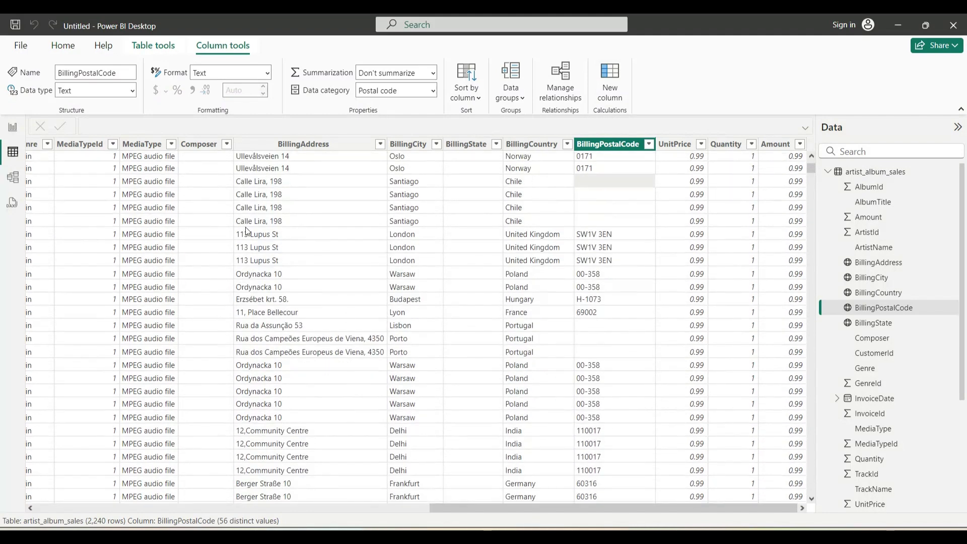
- Return to the report view and open the data in the Power Query Editor for transformation
click(13, 127)
click(359, 98)
click(387, 121)
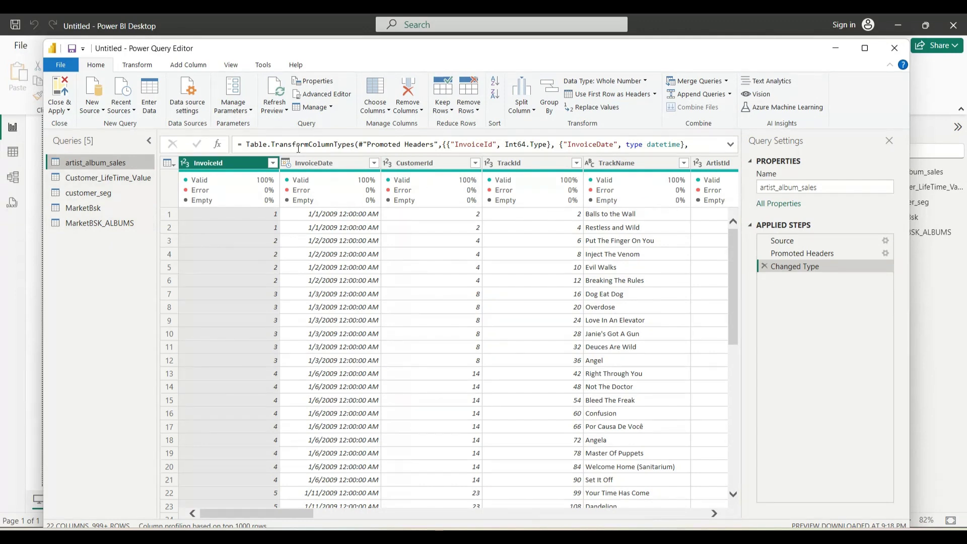
- Enter a custom column formula filling blank BillingPostalCode by BillingCity: Lisbon 1100-042, Porto 4350-305, Santiago 8320000, Dublin D02 A529, otherwise keeping BillingPostalCode
click(188, 64)
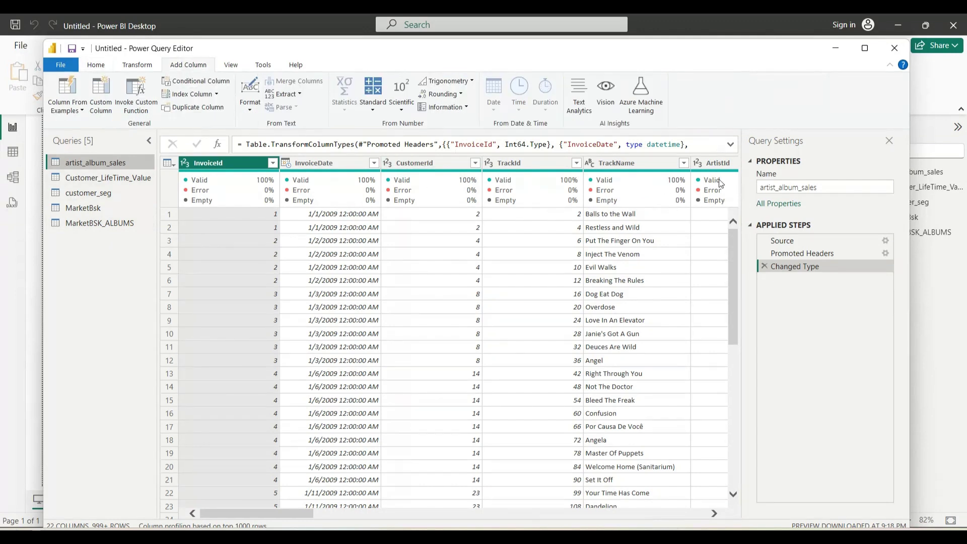
drag(285, 513, 747, 498)
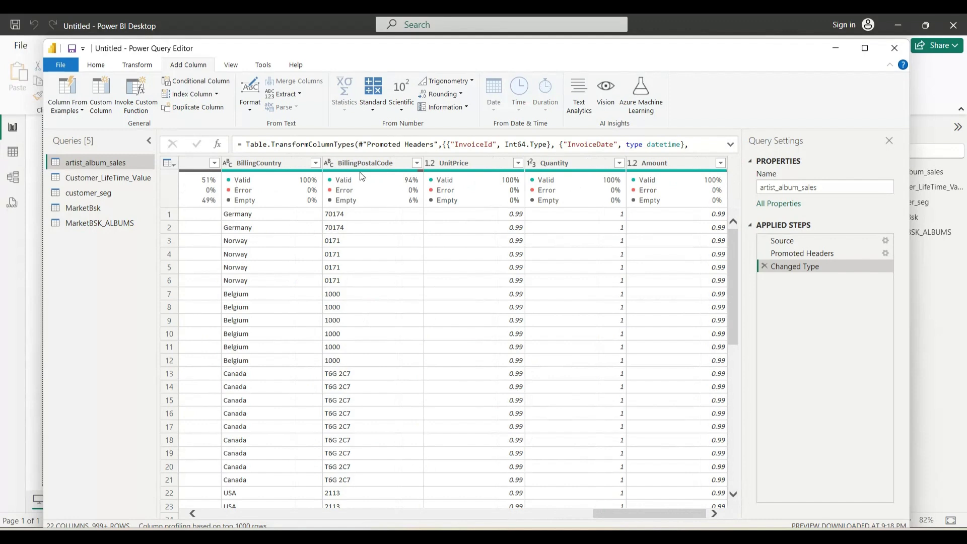
click(100, 96)
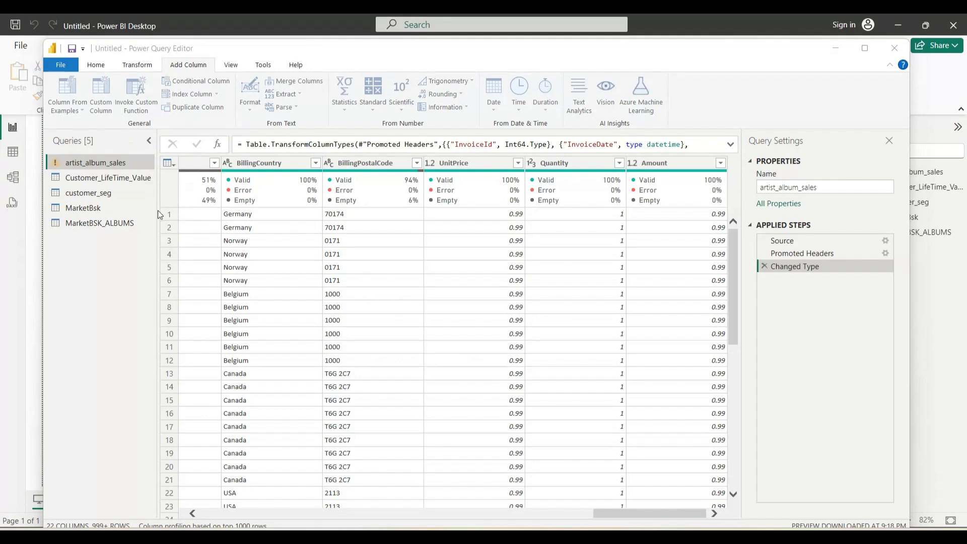
click(311, 242)
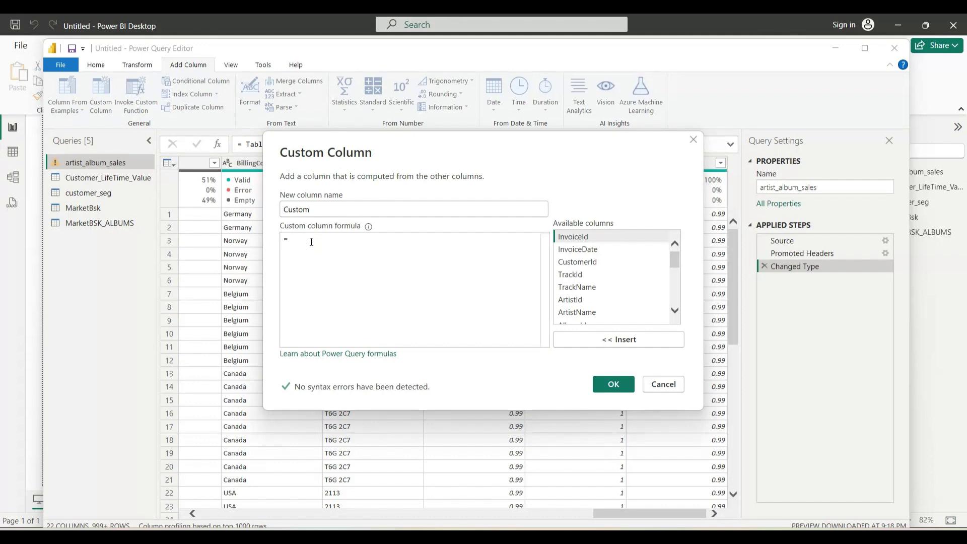
text(If )
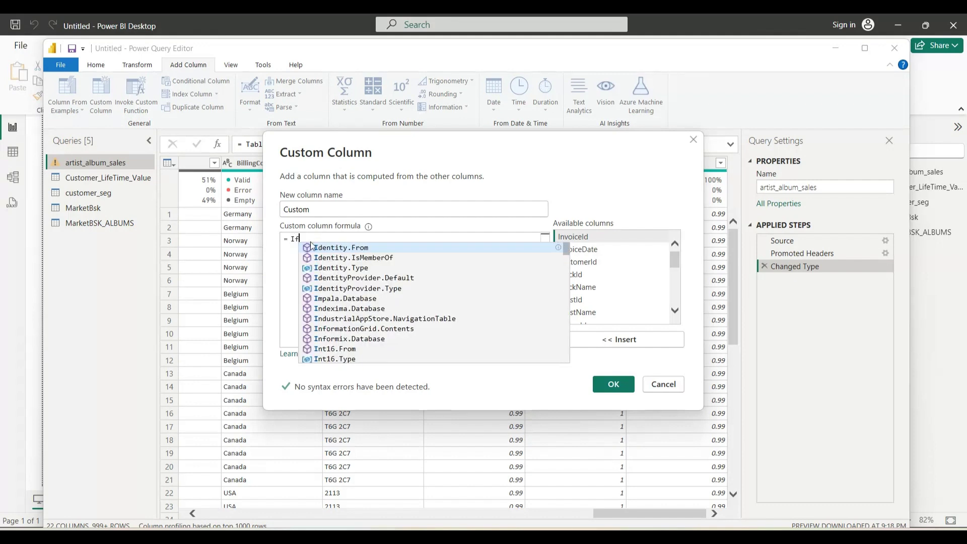
text([B)
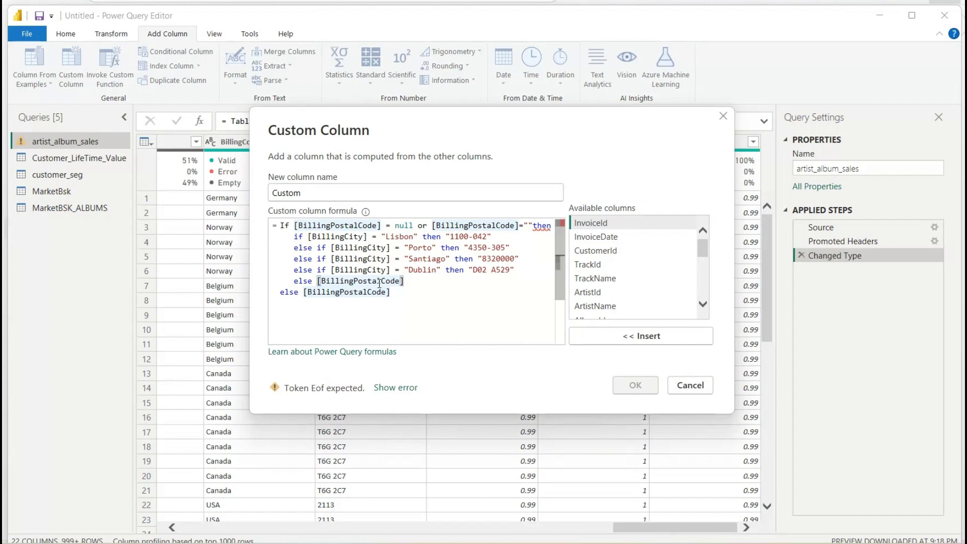
- Try moving the first "then" of the custom column formula onto its own line
click(533, 227)
key(Return)
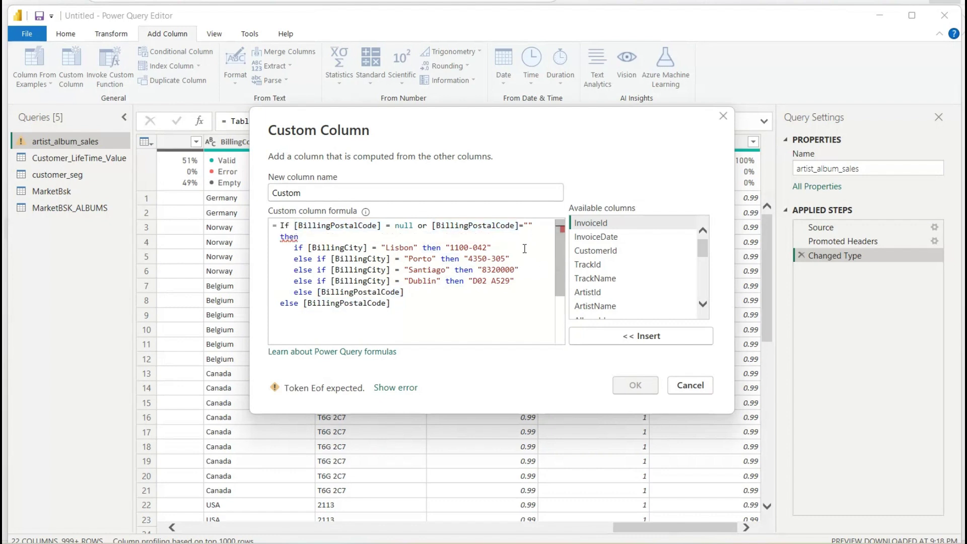
key(ctrl+z)
key(BackSpace)
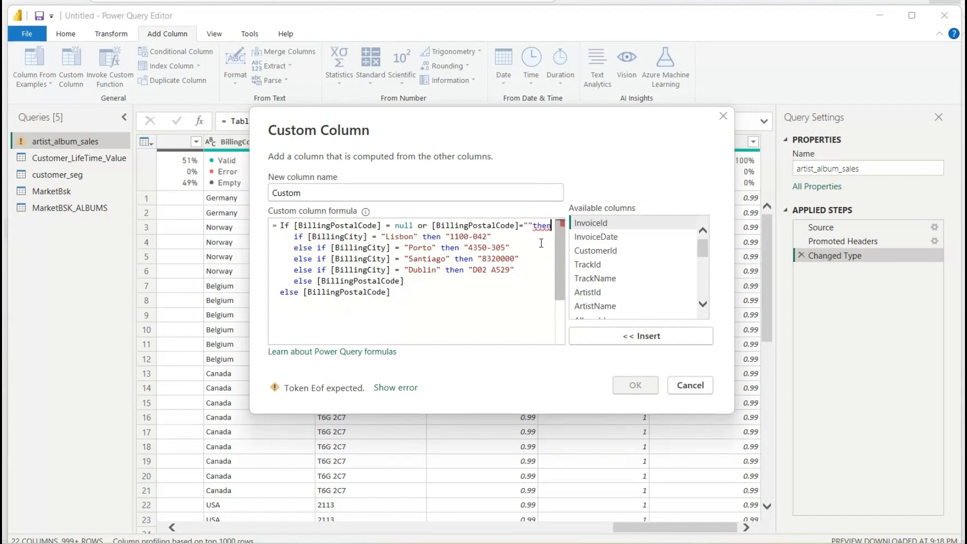
- Correct the formula's first condition with a lowercase "if", even spacing and "then" on its own line, and create the Custom column
click(531, 226)
click(388, 227)
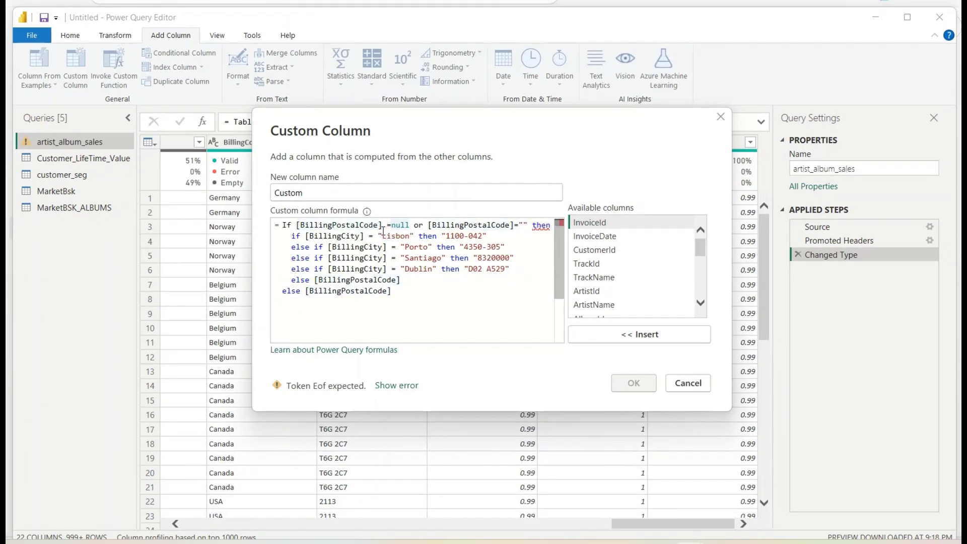
click(517, 226)
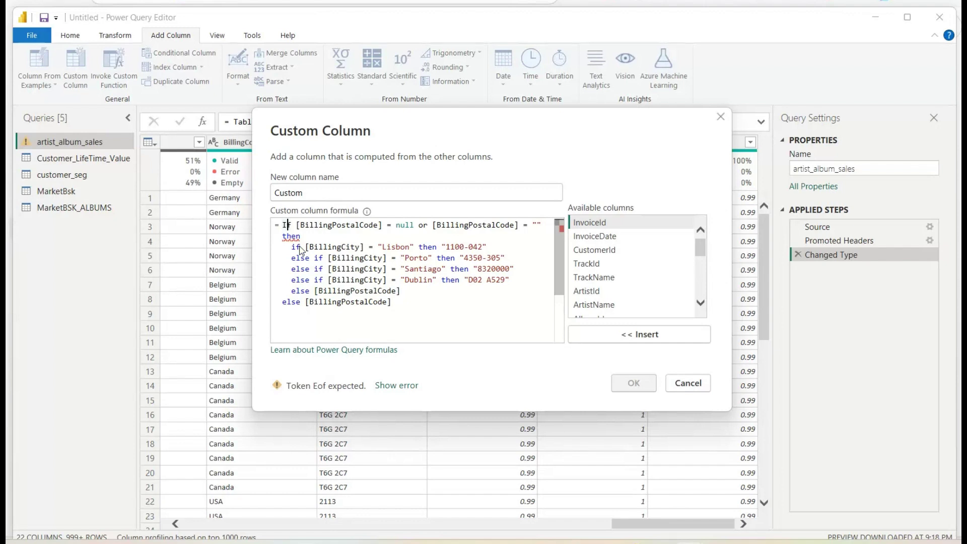
key(BackSpace)
text(i)
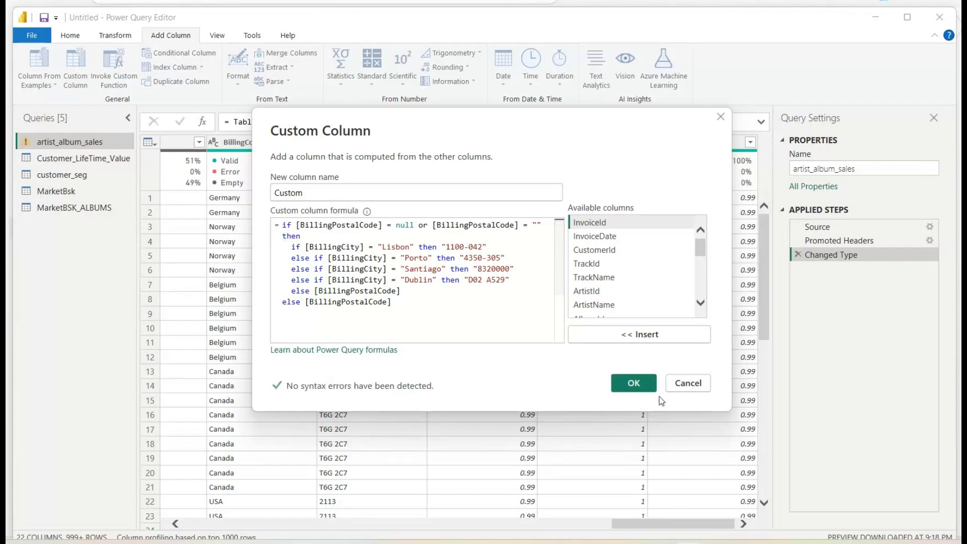
click(634, 382)
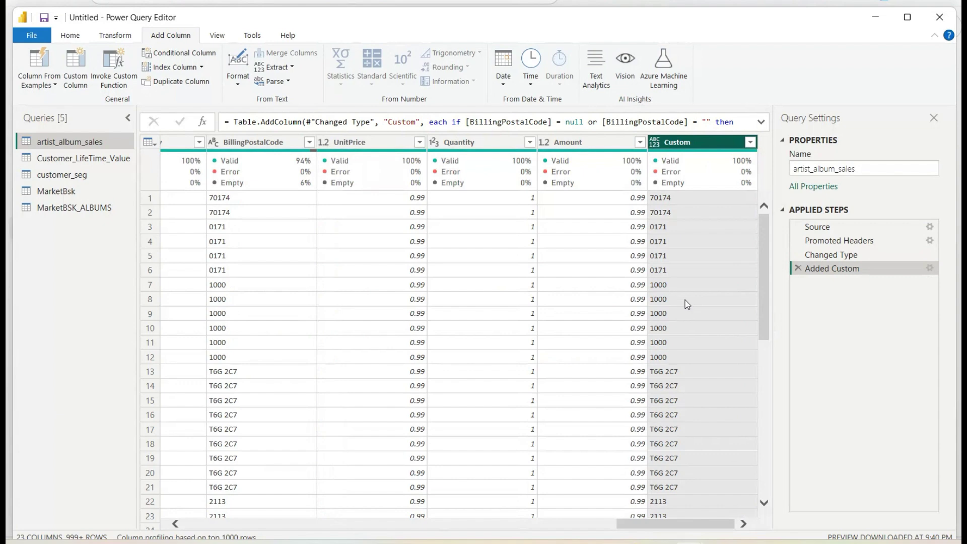
- Check the Custom column's values and move the column directly after BillingPostalCode
scroll(686, 300, down, 9)
scroll(706, 406, up, 2)
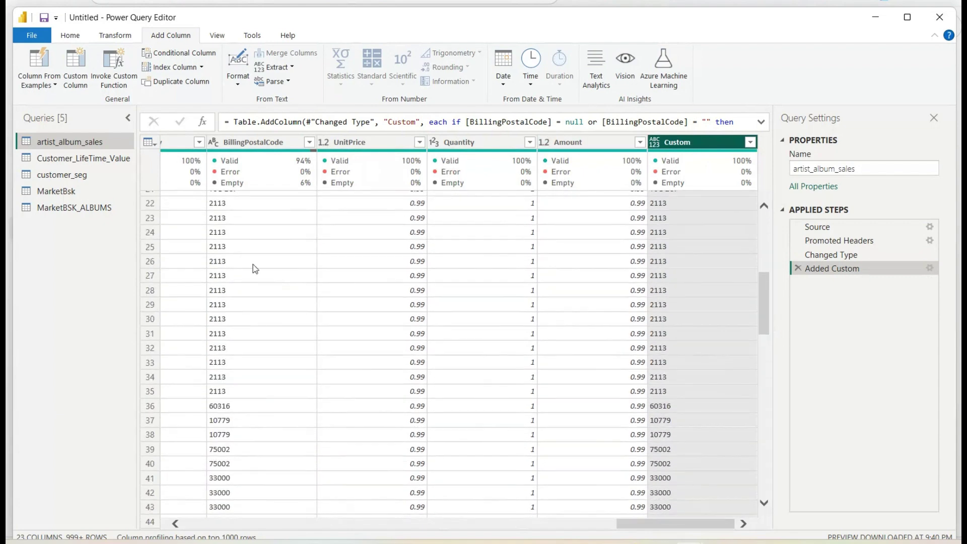
scroll(261, 372, down, 2)
scroll(267, 461, down, 2)
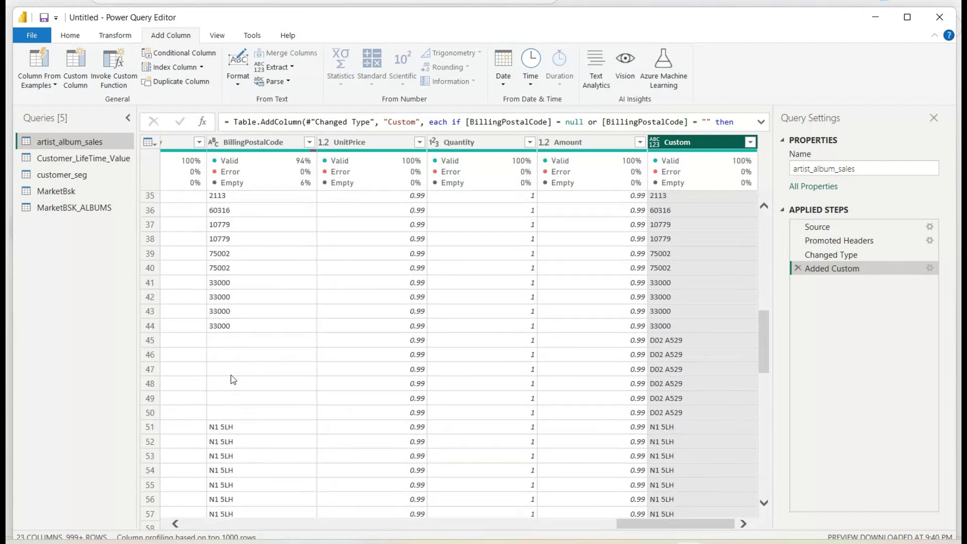
scroll(247, 421, down, 11)
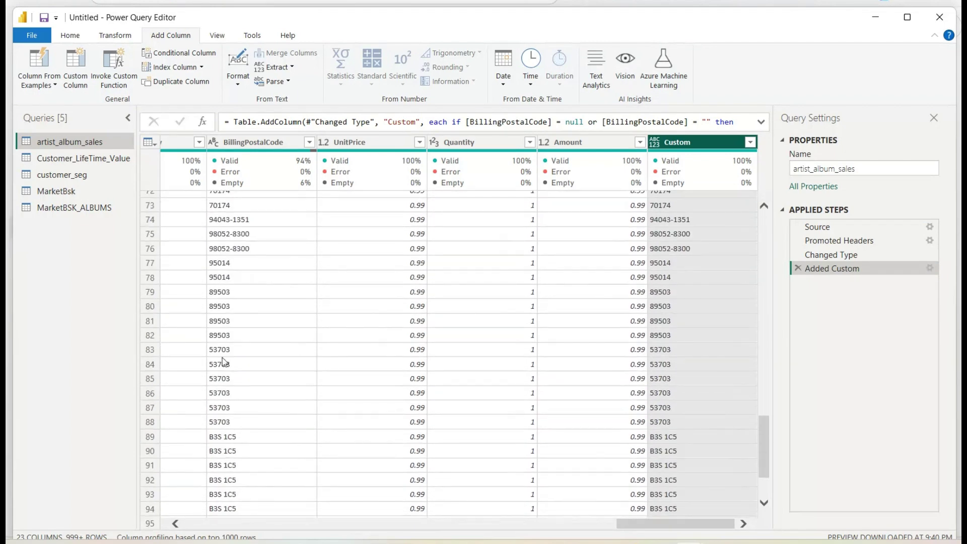
scroll(244, 398, up, 6)
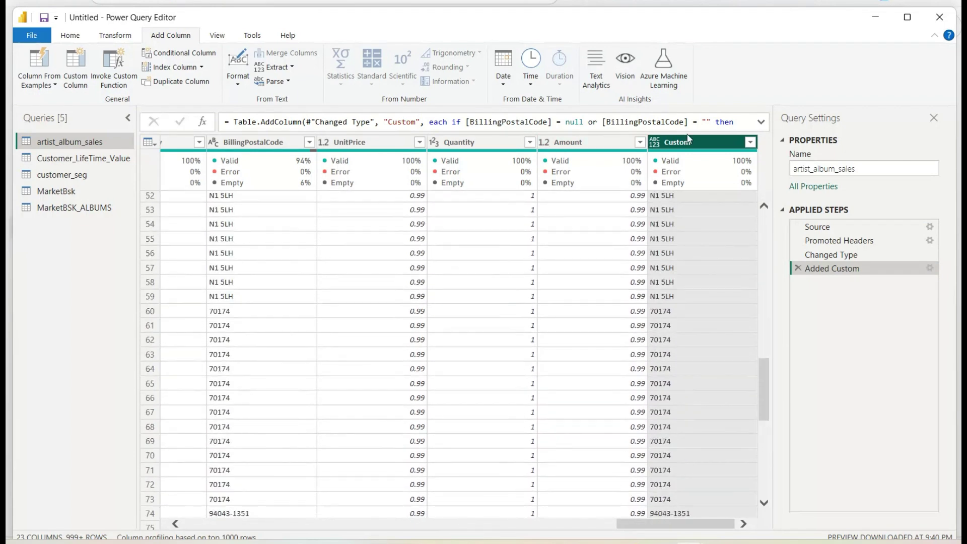
drag(437, 130, 277, 397)
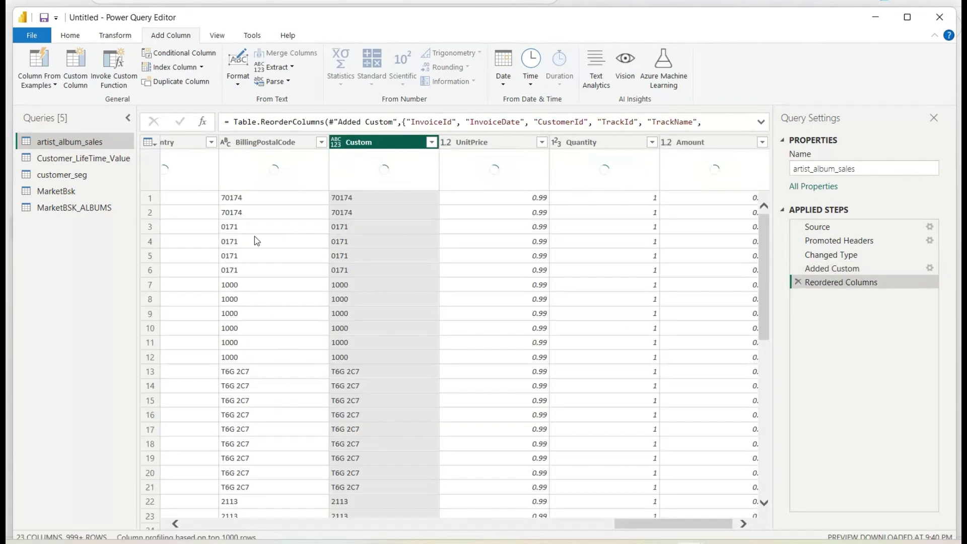
- Compare the Custom column with BillingPostalCode in the rows where the postal code is blank
scroll(307, 294, down, 10)
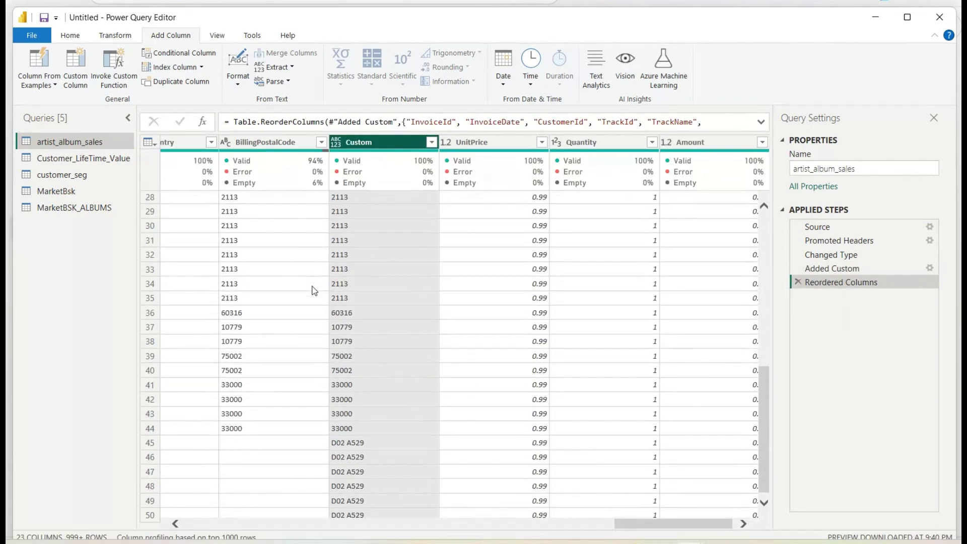
scroll(315, 291, down, 1)
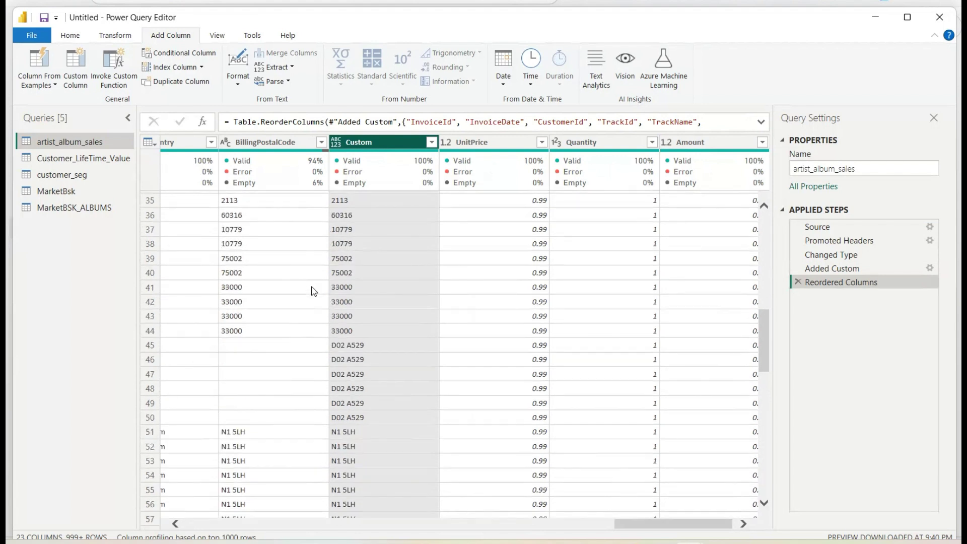
click(262, 360)
scroll(276, 358, down, 1)
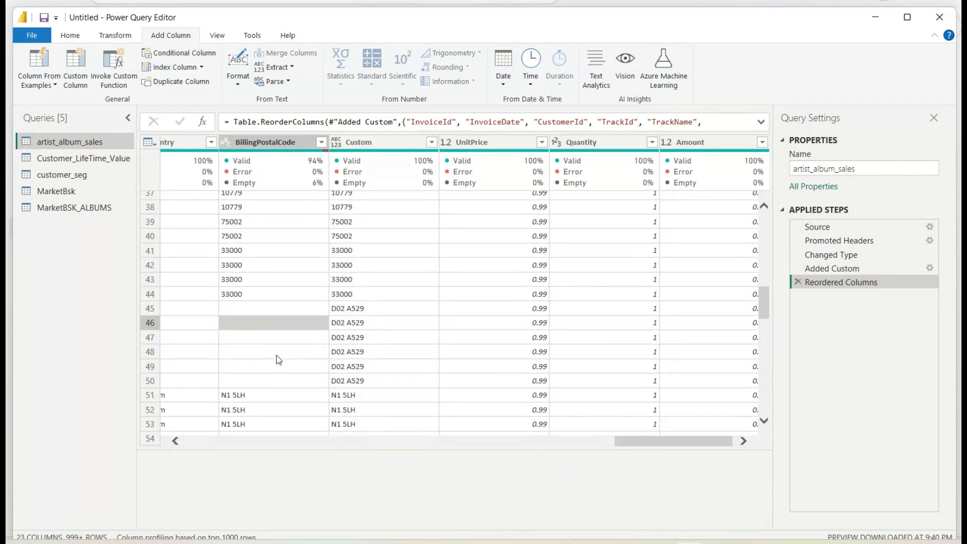
scroll(283, 339, down, 4)
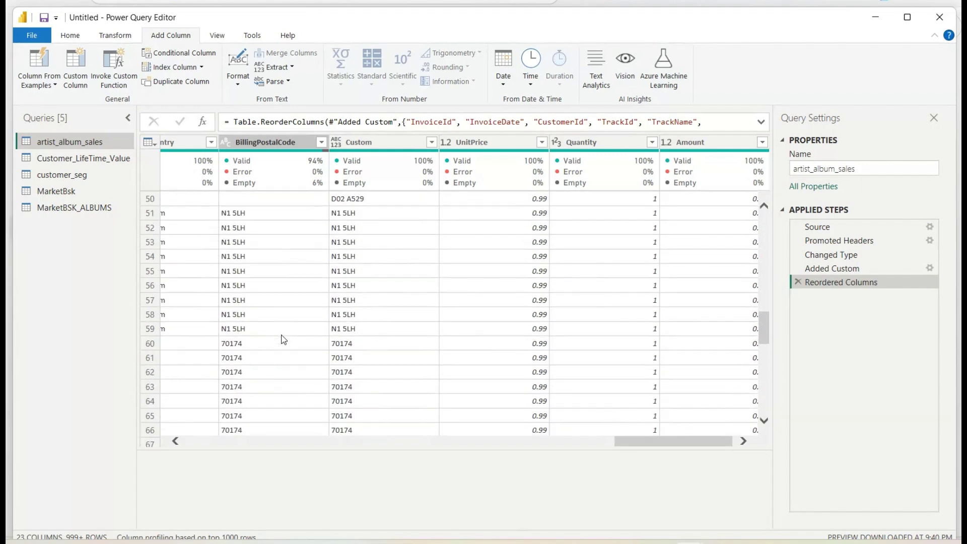
scroll(285, 337, down, 10)
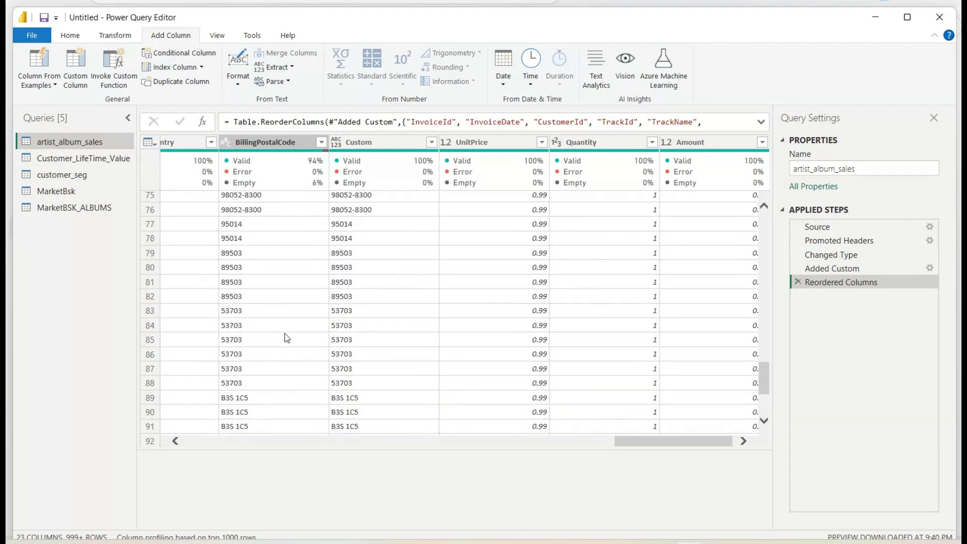
scroll(287, 338, down, 10)
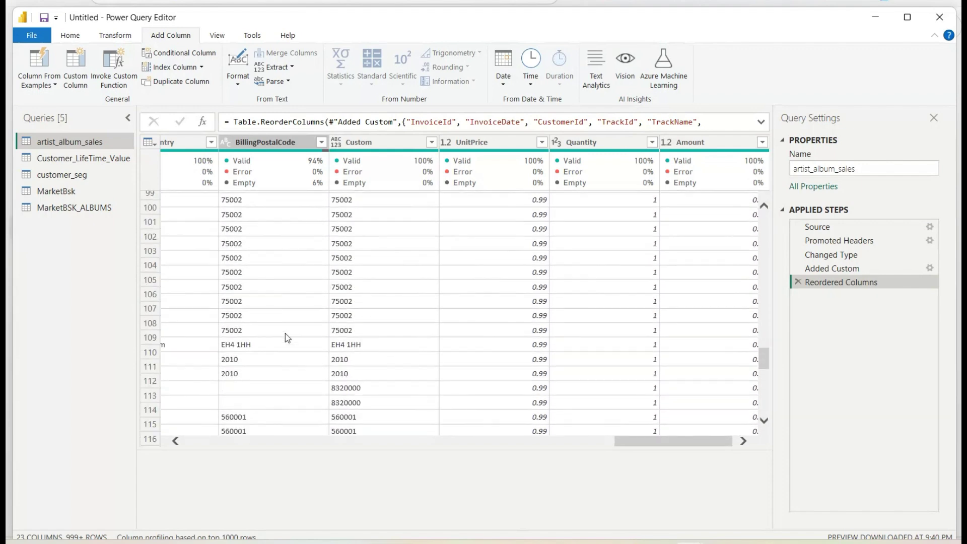
- Check the Custom column's postal codes against BillingPostalCode and the billing location columns through the rows beyond 400
click(175, 441)
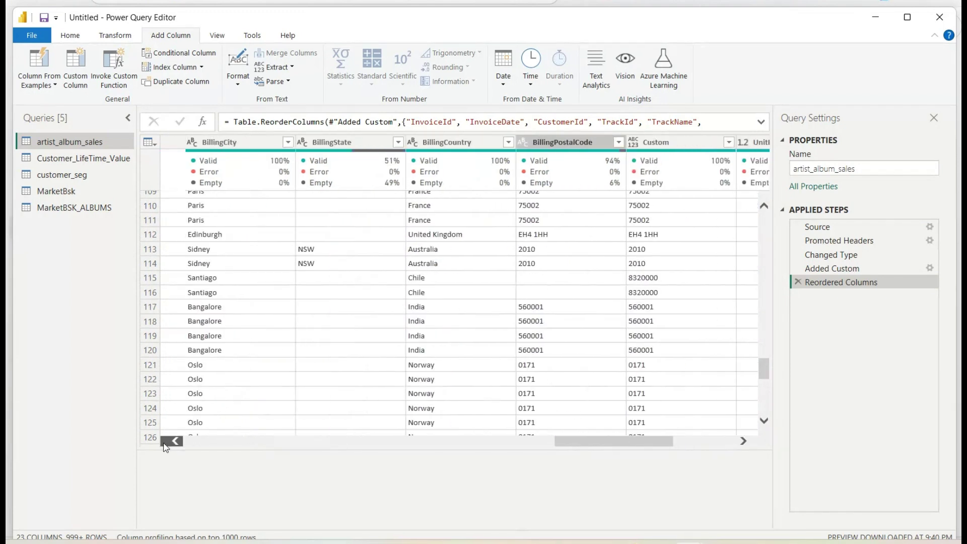
drag(589, 445, 518, 363)
scroll(542, 383, down, 1)
scroll(539, 376, down, 12)
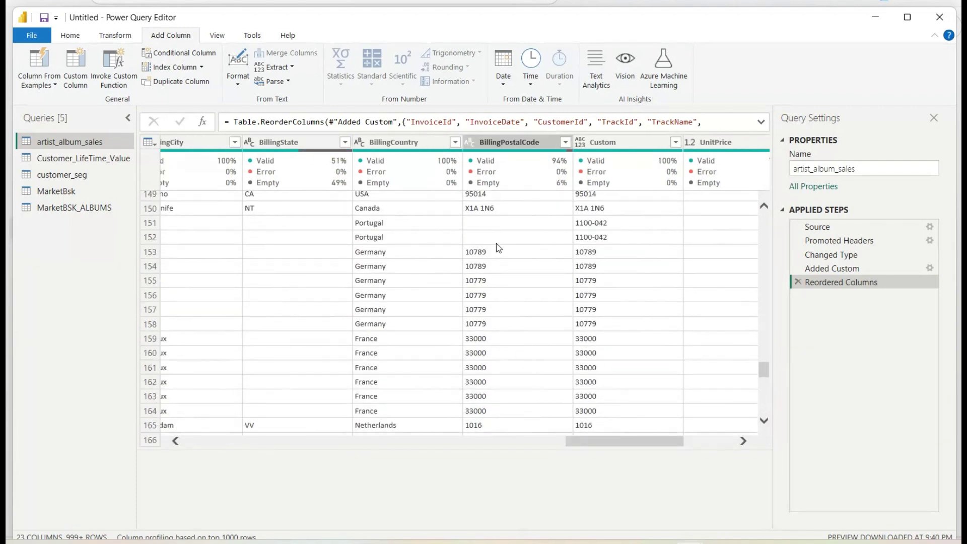
scroll(509, 365, down, 8)
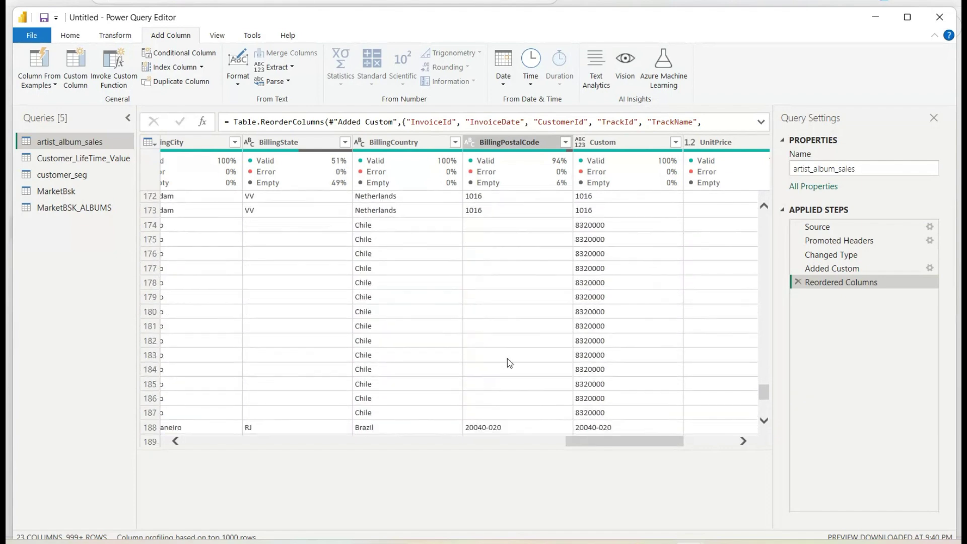
scroll(500, 392, down, 2)
scroll(500, 388, down, 20)
scroll(522, 421, down, 20)
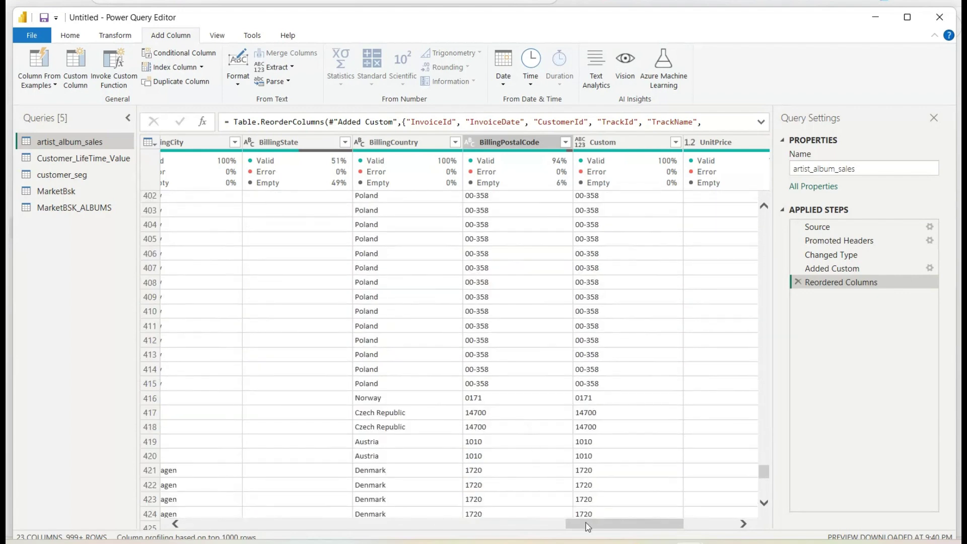
scroll(521, 183, down, 6)
- Remove the original BillingPostalCode column and rename the Custom column BillingPostalCode
click(520, 144)
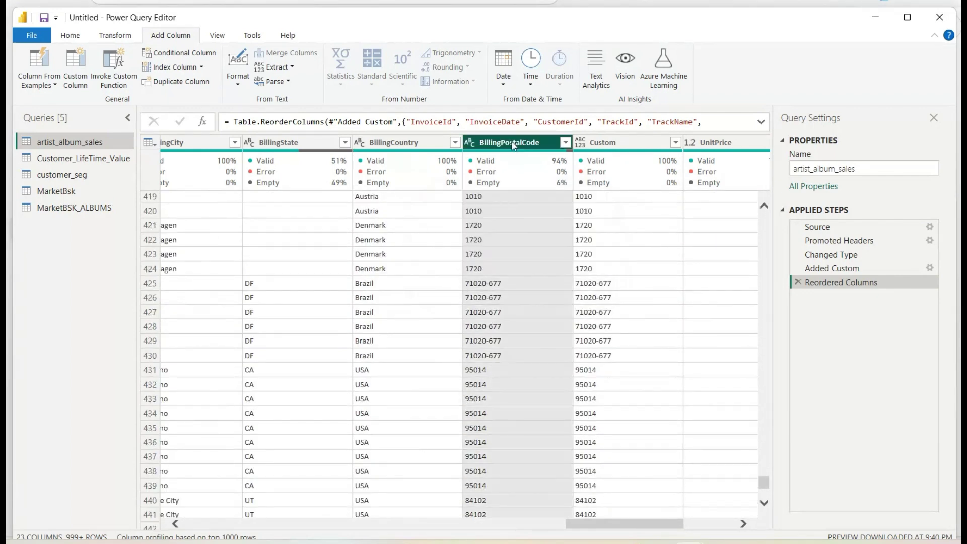
double_click(512, 141)
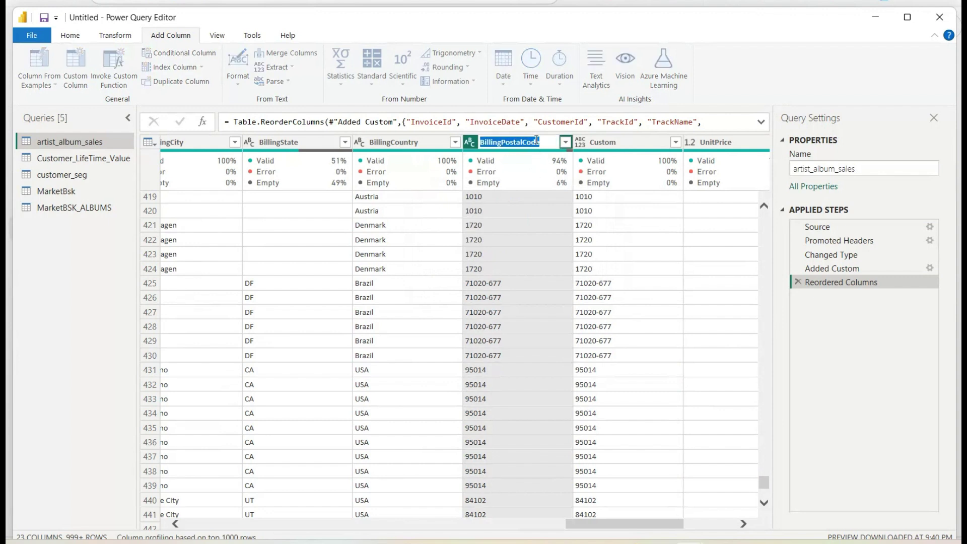
right_click(514, 143)
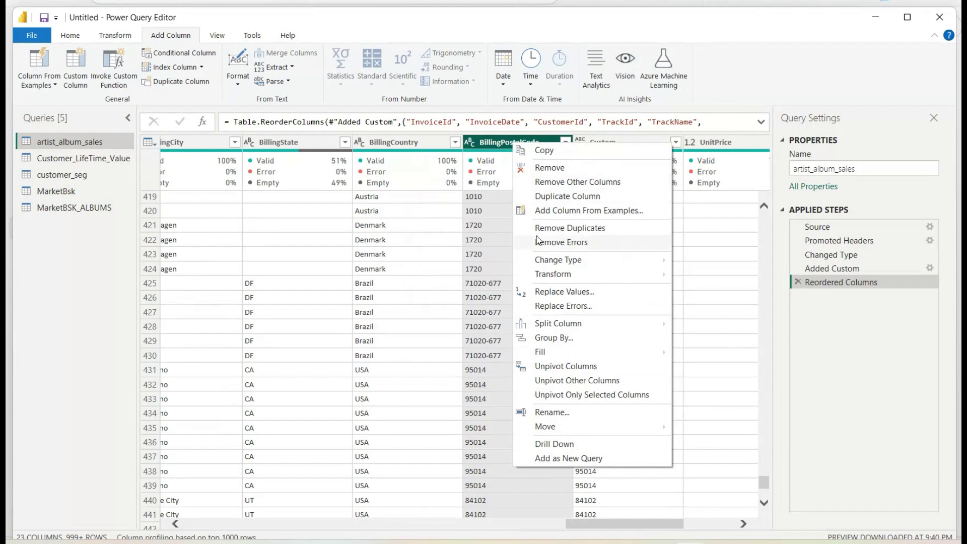
click(549, 168)
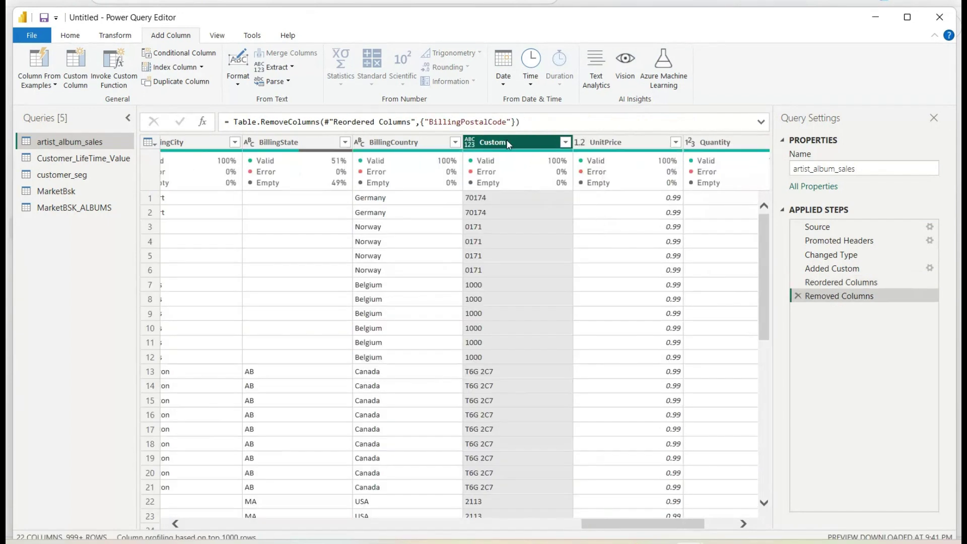
double_click(506, 141)
text(BillingPostalCode)
key(Return)
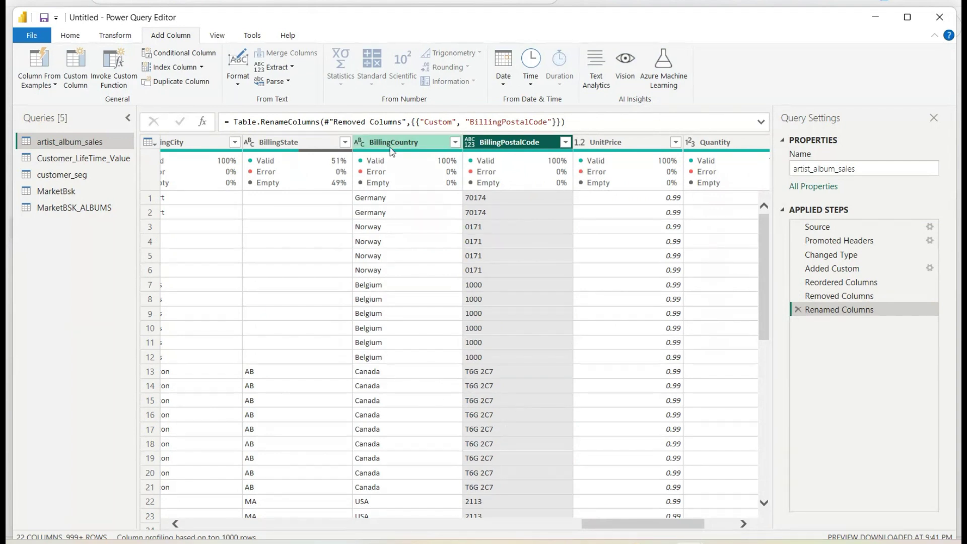
- Review the distinct country names in the BillingCountry column
click(458, 145)
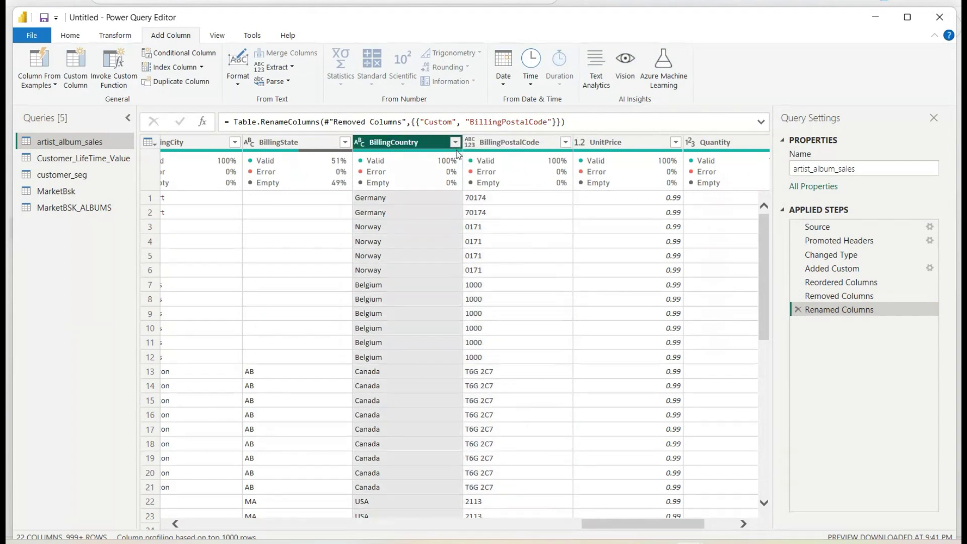
click(455, 143)
scroll(335, 375, down, 4)
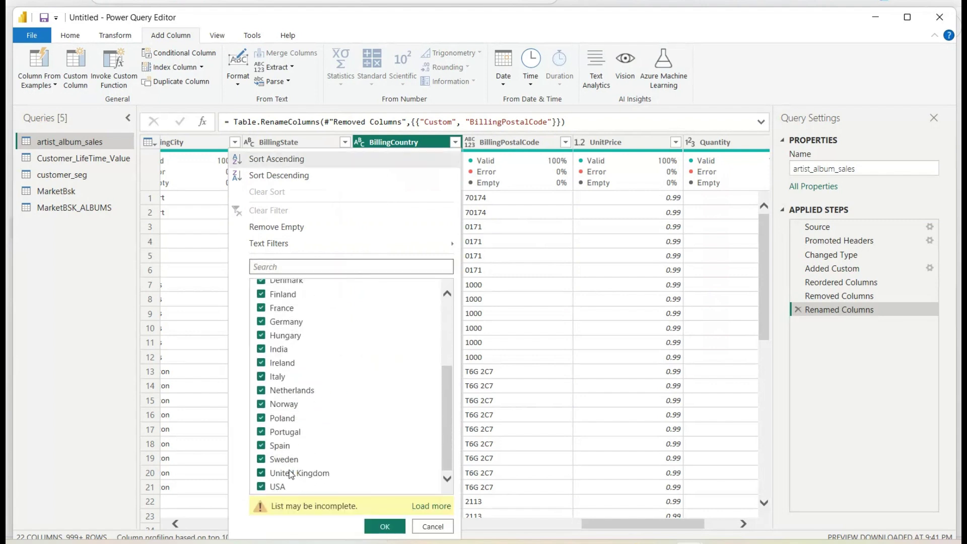
scroll(323, 342, up, 4)
scroll(324, 367, down, 4)
click(433, 527)
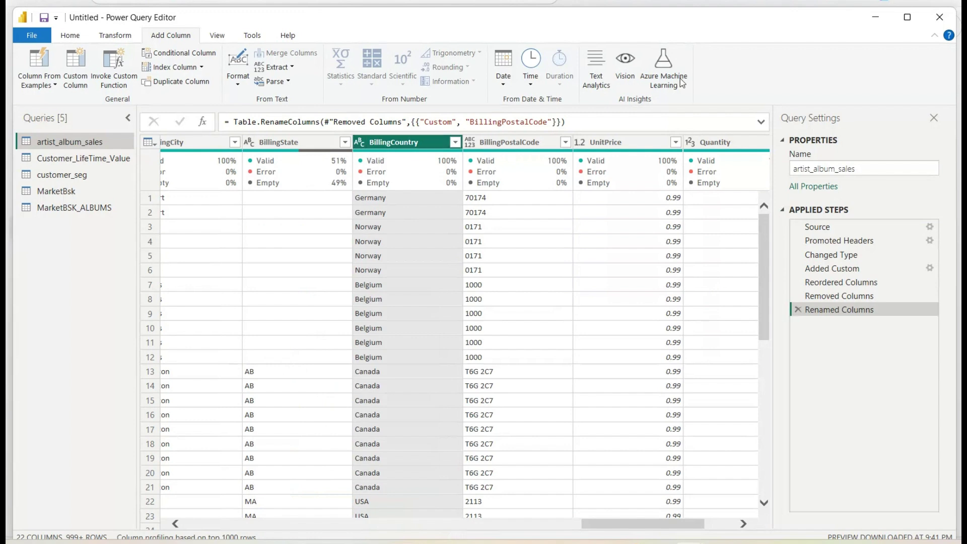
- Replace the value USA with United States of America in the BillingCountry column
scroll(110, 74, up, 2)
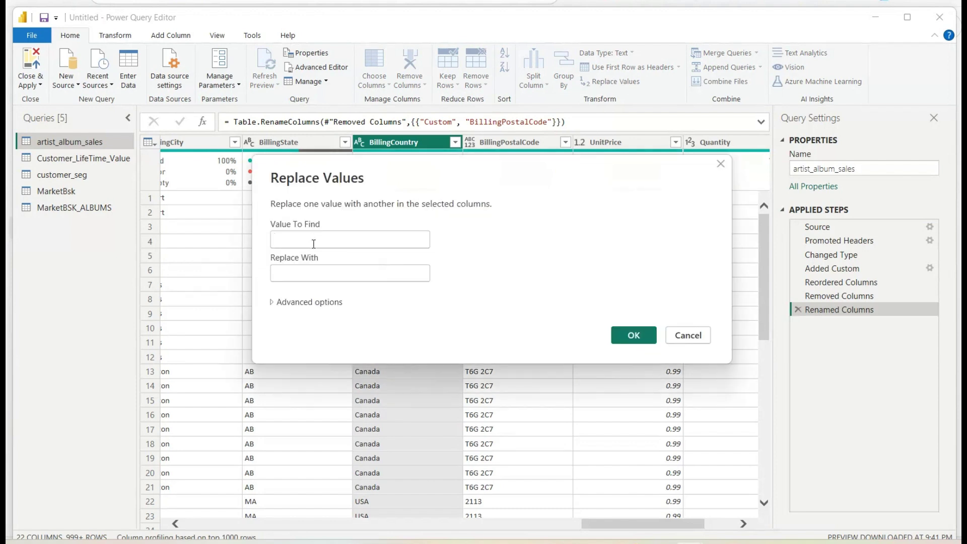
key(Caps_Lock)
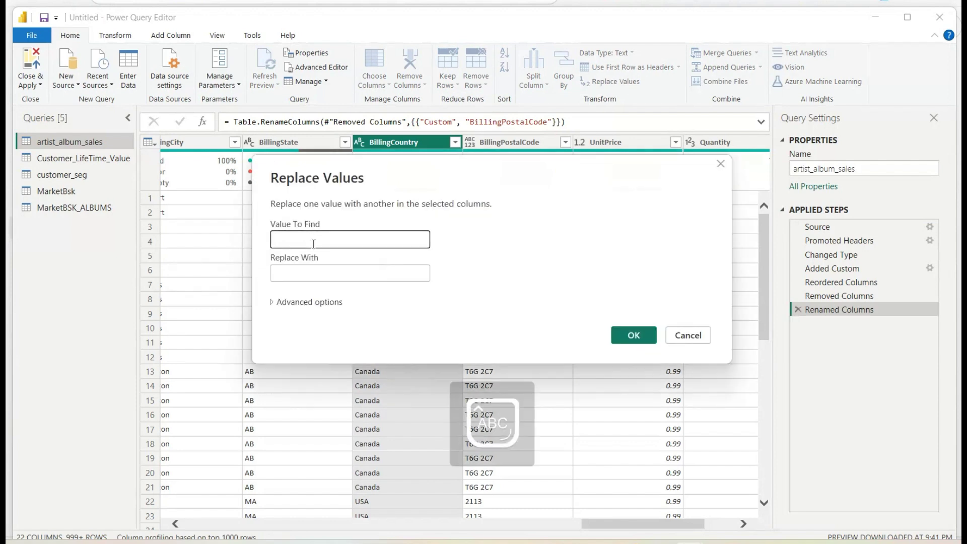
text(A)
key(Tab)
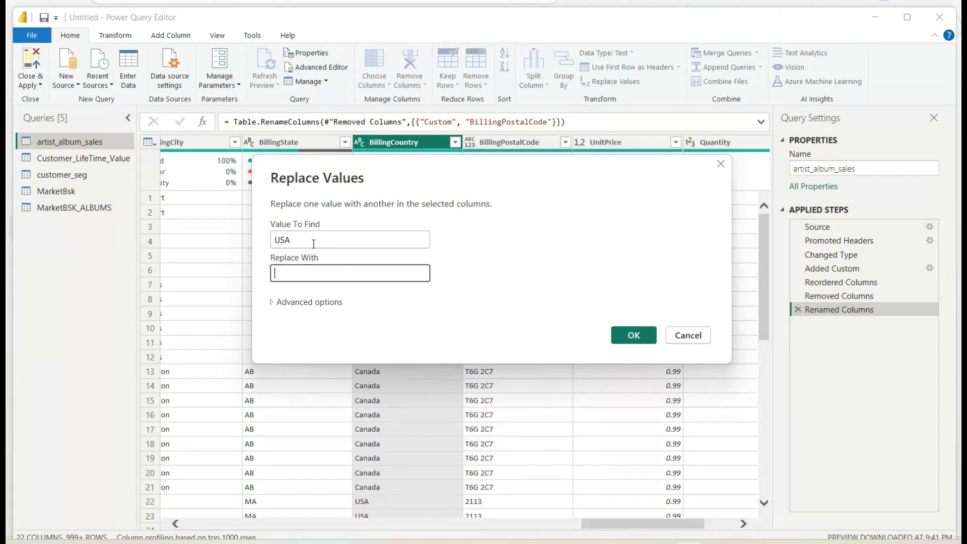
text(U)
key(Caps_Lock)
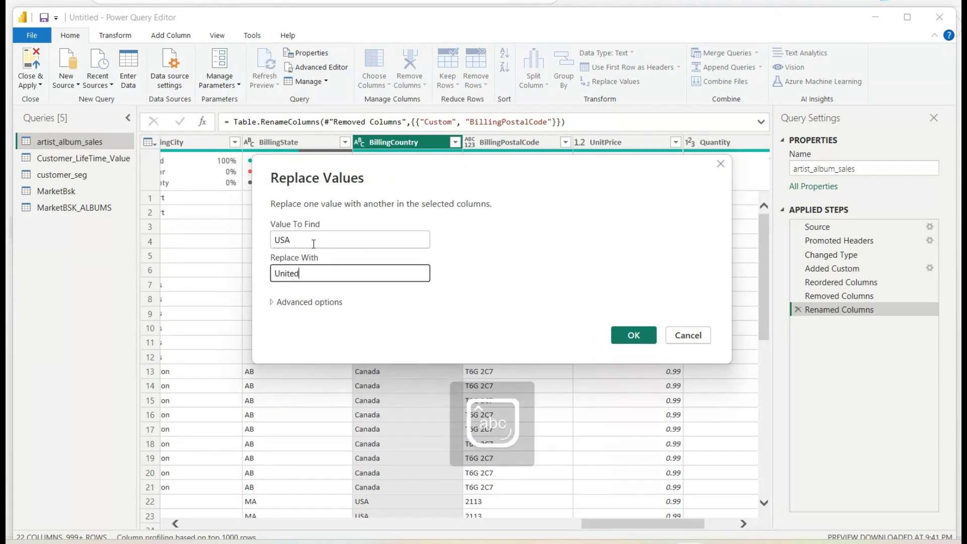
text(s of America)
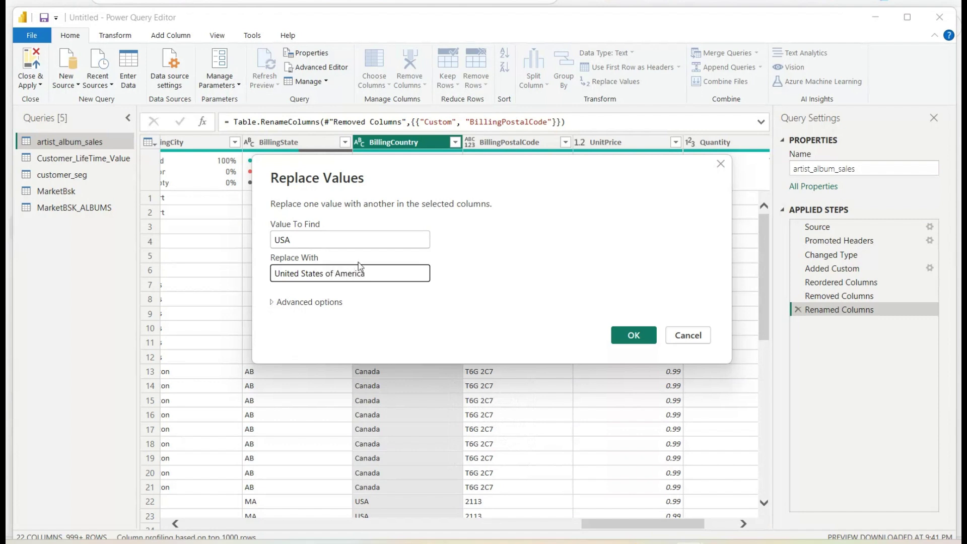
click(625, 336)
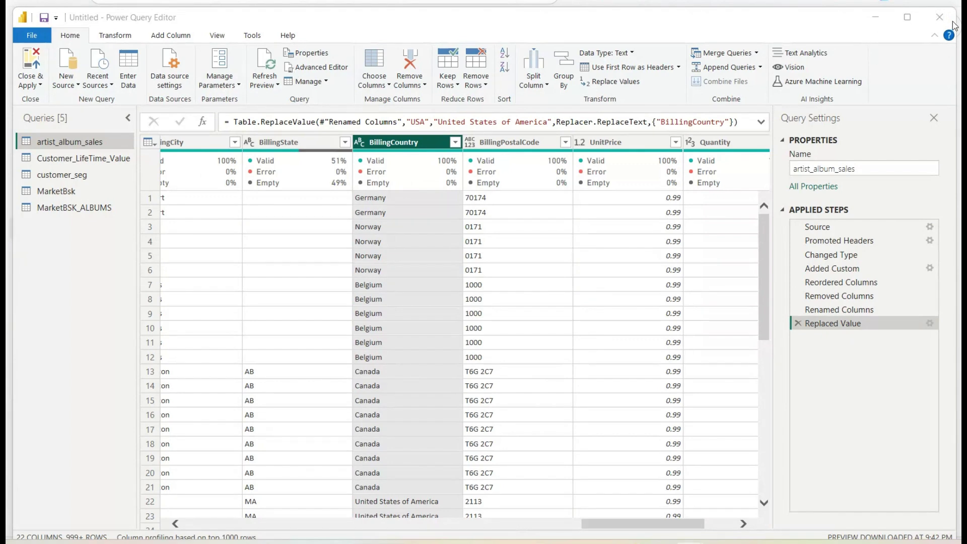
- Close the Power Query Editor and apply the pending query changes to the report
click(628, 398)
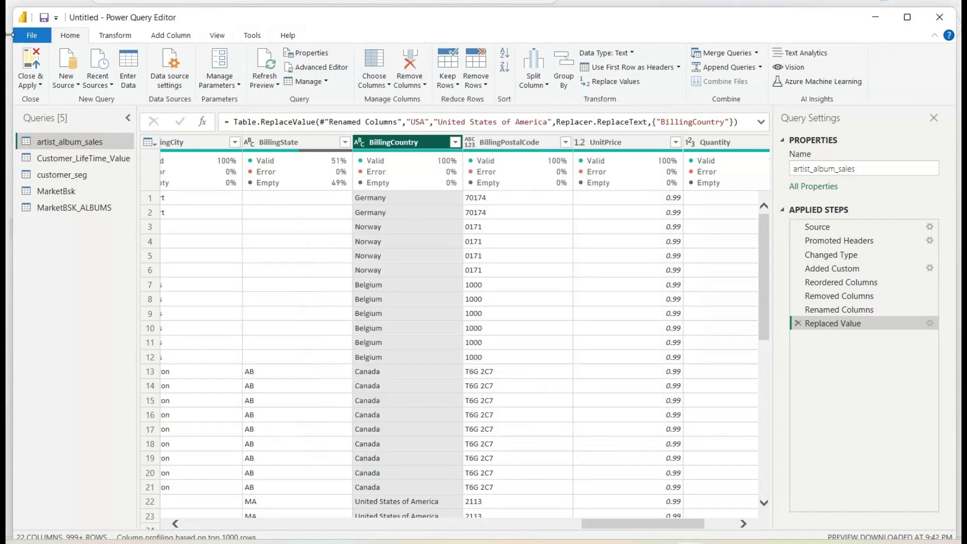
click(940, 17)
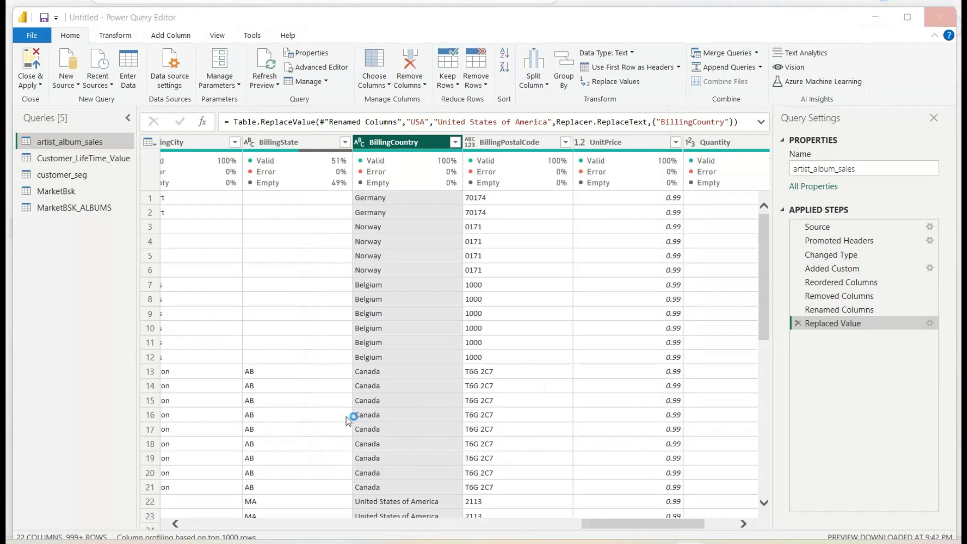
click(493, 294)
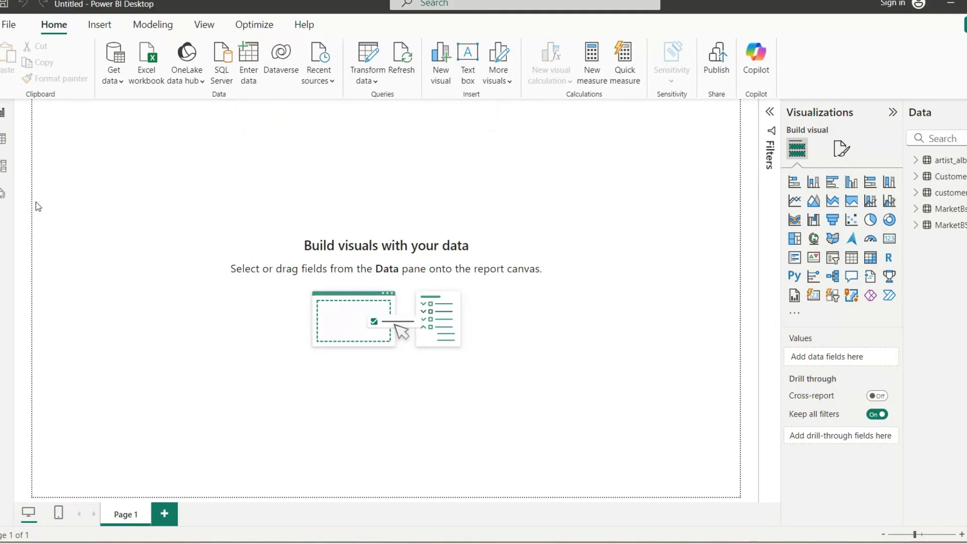
- Assign the matching postal code data category to the BillingPostalCode column of artist_album_sales
click(916, 160)
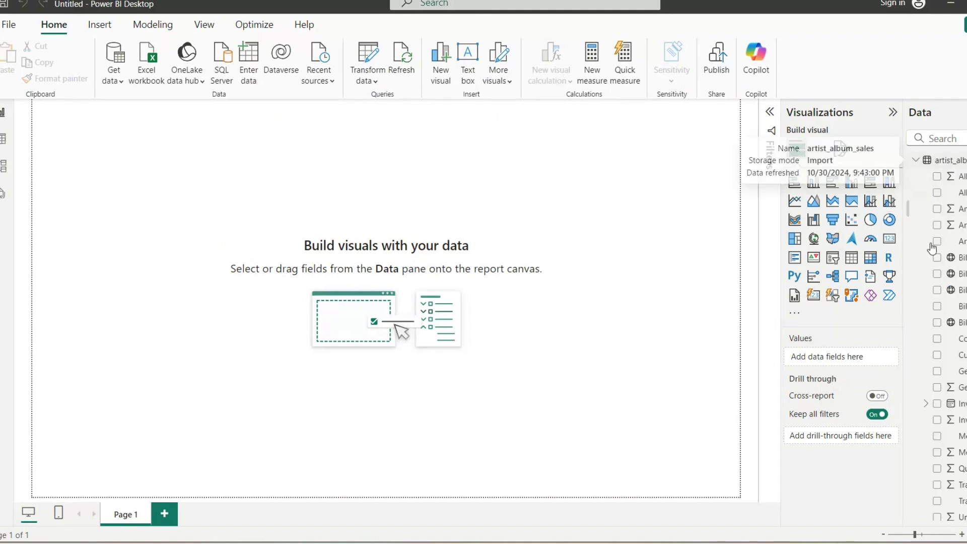
scroll(960, 191, down, 3)
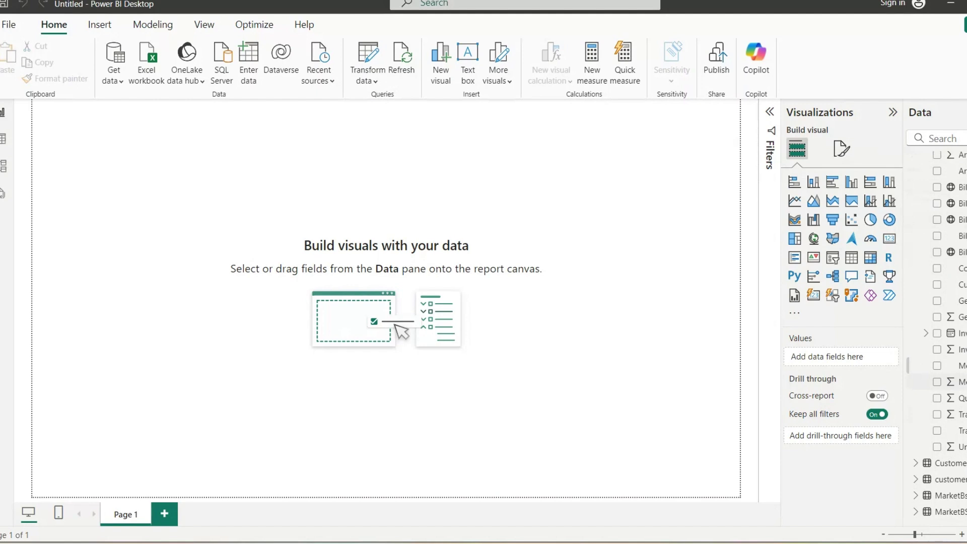
scroll(941, 269, up, 3)
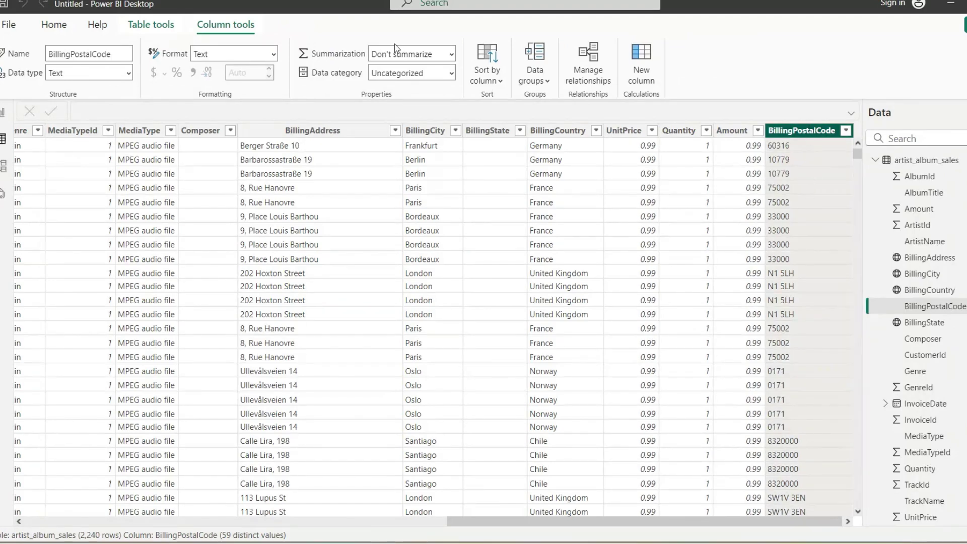
click(426, 72)
click(426, 72)
click(426, 214)
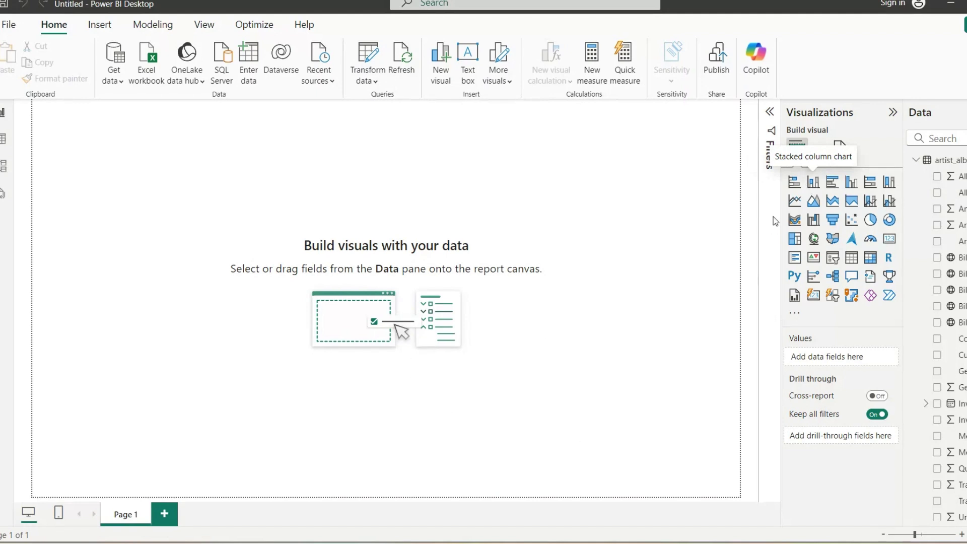
- Add a stacked column chart to the report page with ArtistName on the X-axis and the sum of Amount on the Y-axis
click(813, 182)
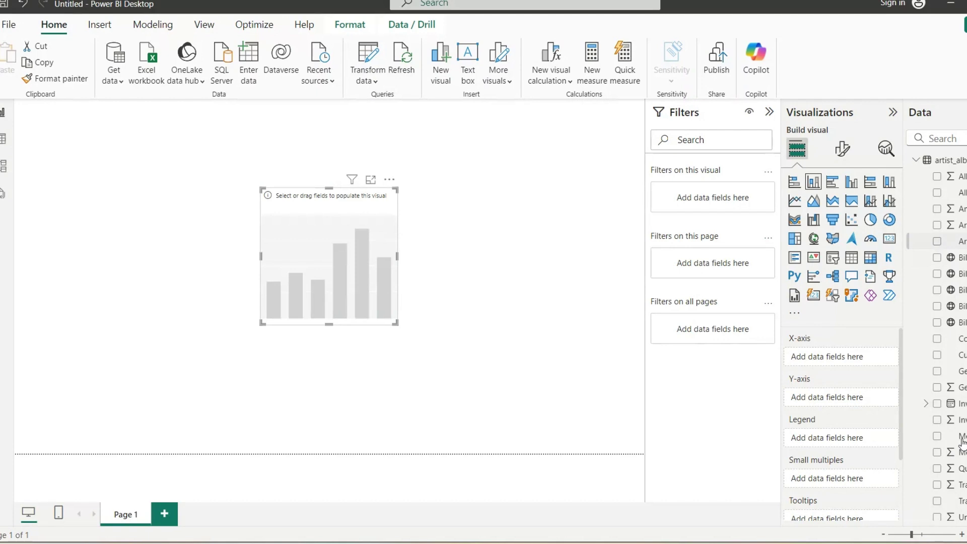
click(937, 242)
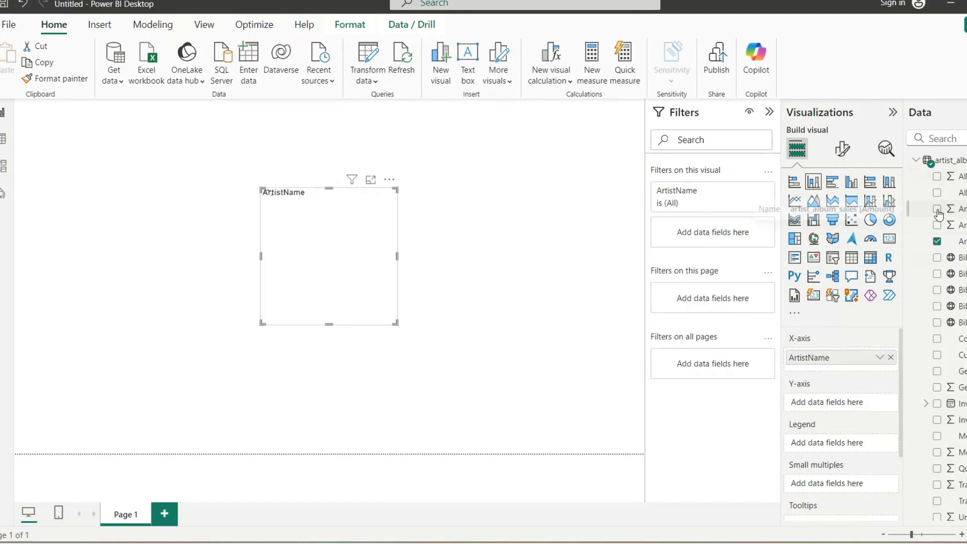
drag(838, 460, 841, 402)
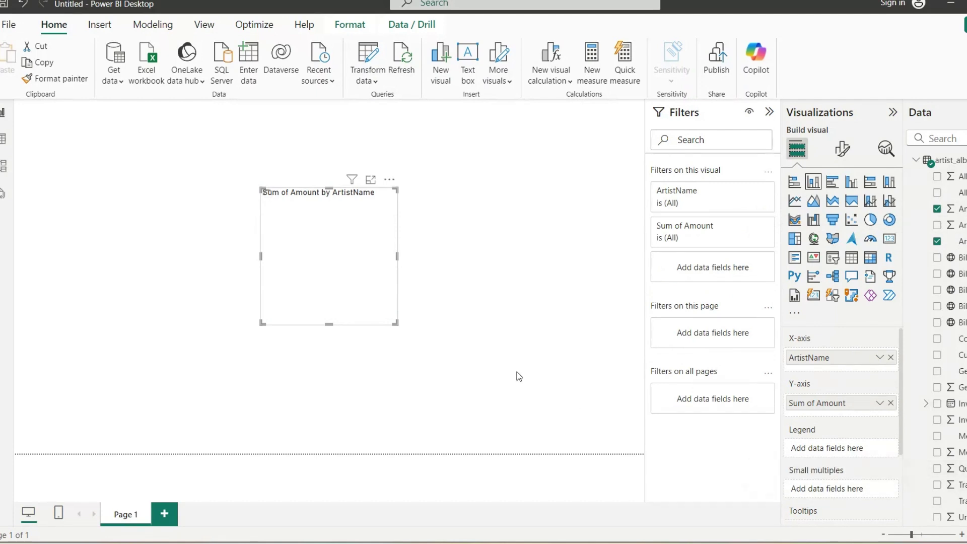
- Convert the artist sales chart to a stacked bar chart and enlarge it to show more artists
drag(396, 324, 490, 414)
click(798, 188)
drag(491, 191, 598, 123)
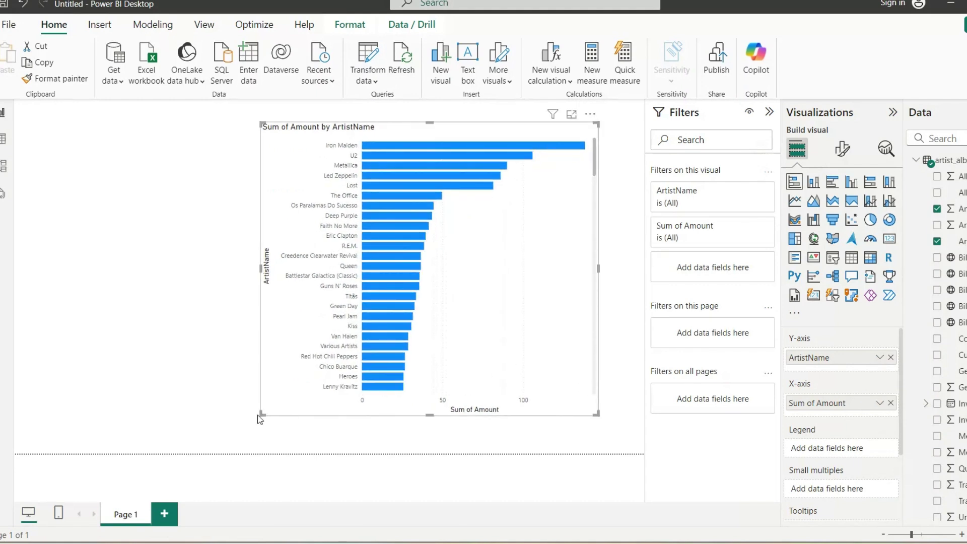
- Resize the artist sales bar chart to occupy roughly the right half of the report page
click(258, 427)
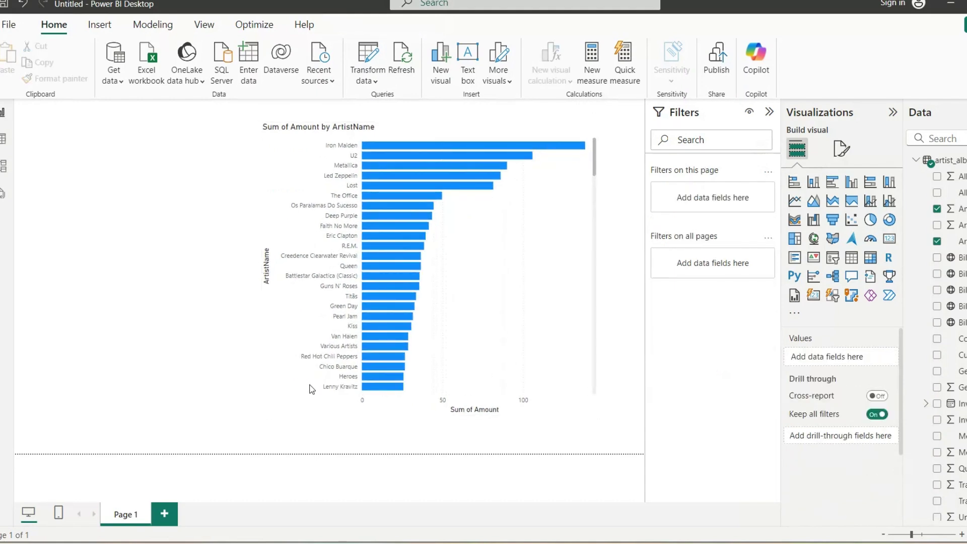
click(264, 417)
drag(246, 418, 246, 433)
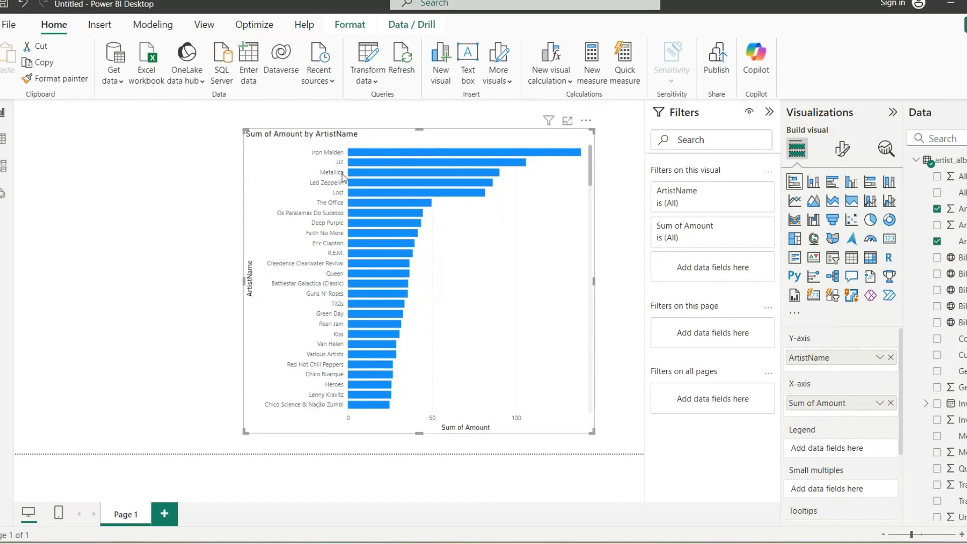
drag(243, 429, 316, 420)
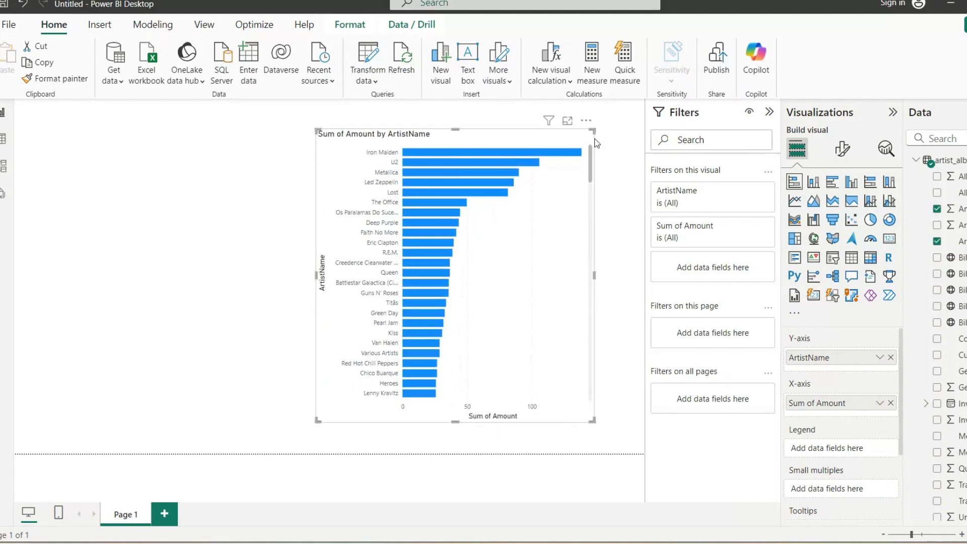
drag(592, 128, 623, 124)
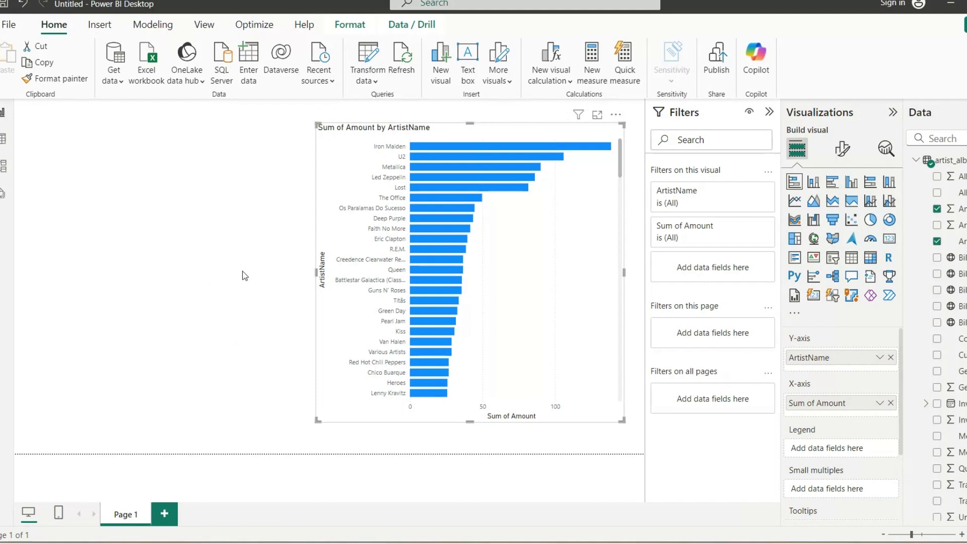
- Add a line chart beside the artist bar chart with InvoiceDate on the X-axis and the sum of Amount on the Y-axis
key(Escape)
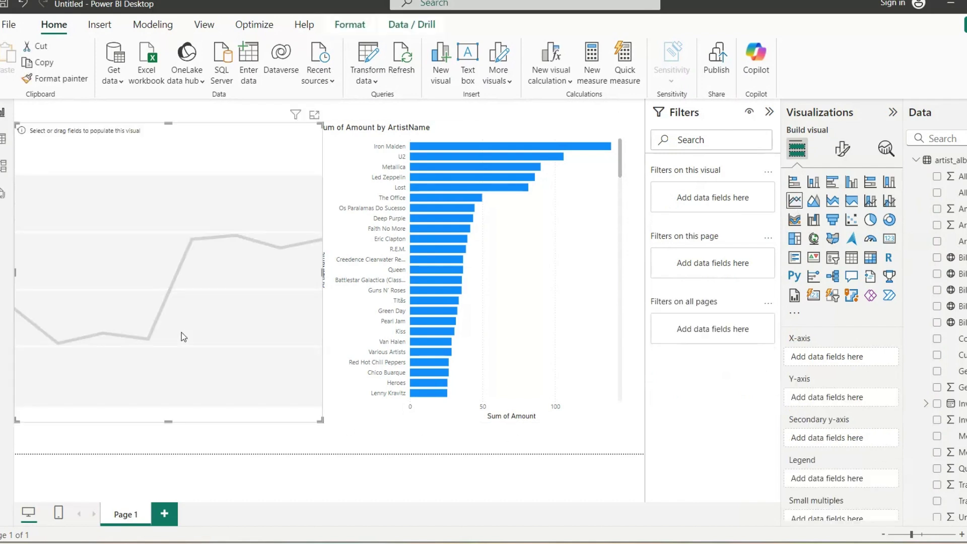
drag(243, 374, 241, 373)
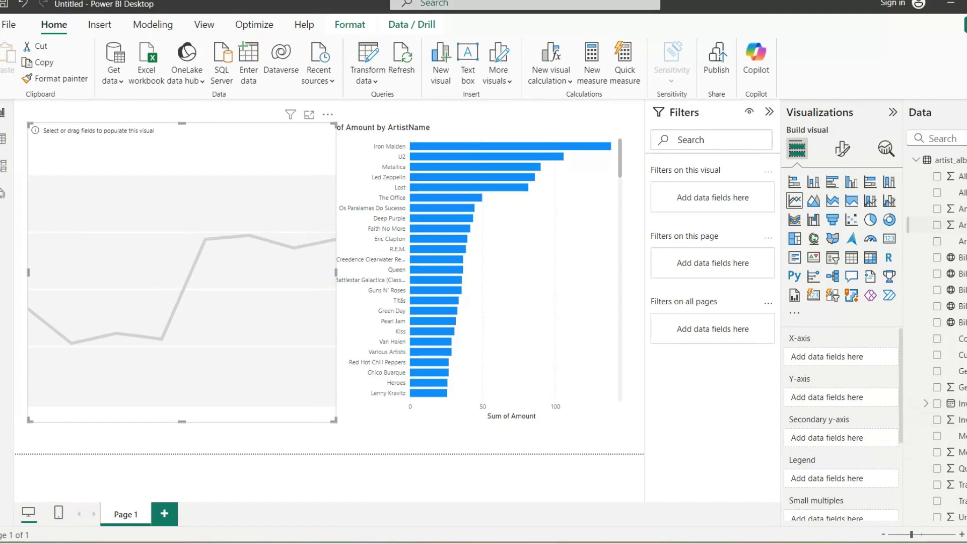
click(937, 403)
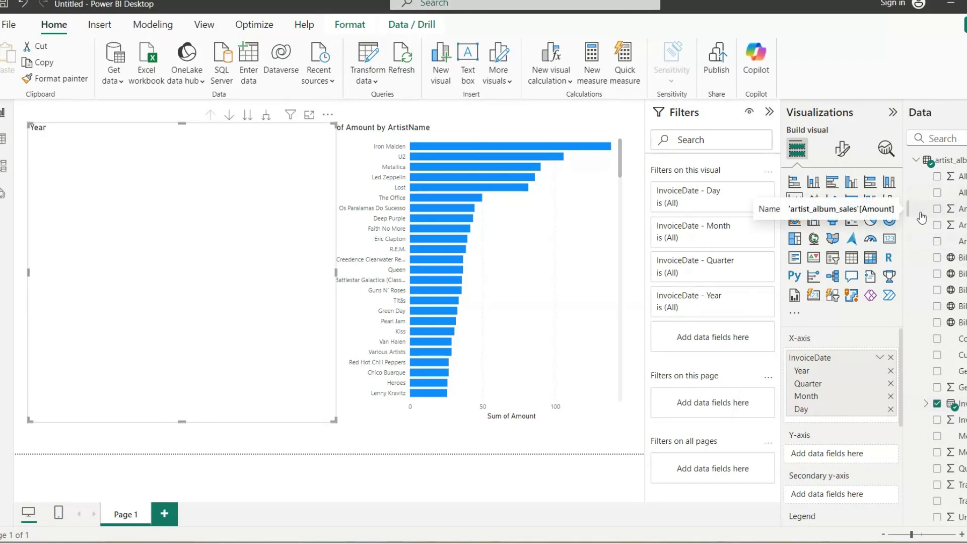
click(937, 209)
- Shrink the line chart so it clears the artist bar chart, and remove the Day level from its InvoiceDate hierarchy
drag(334, 420, 302, 422)
drag(285, 109, 302, 129)
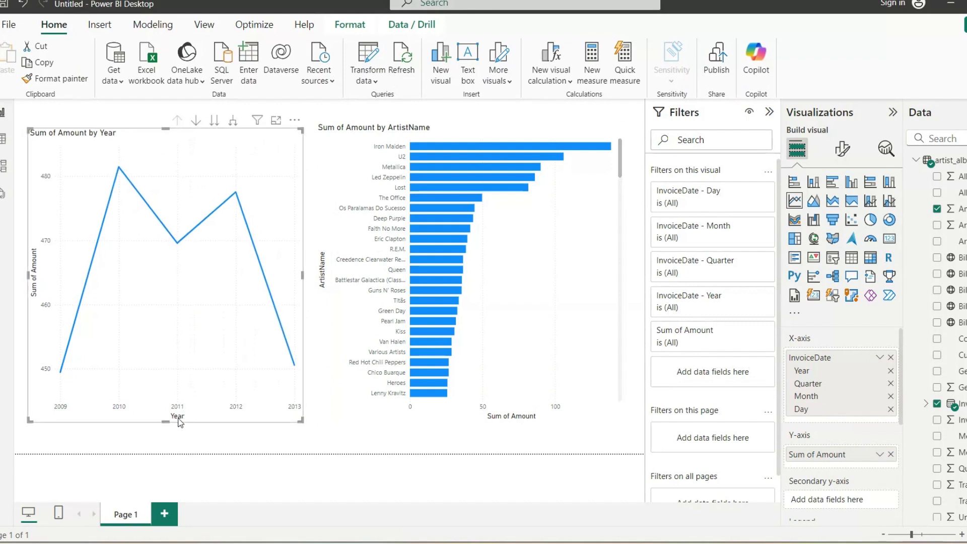
drag(166, 421, 167, 389)
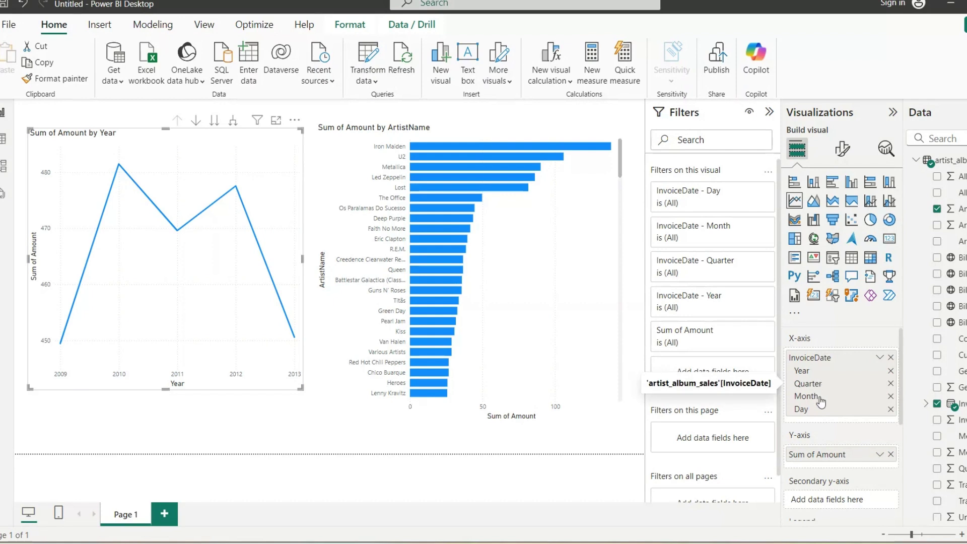
click(891, 409)
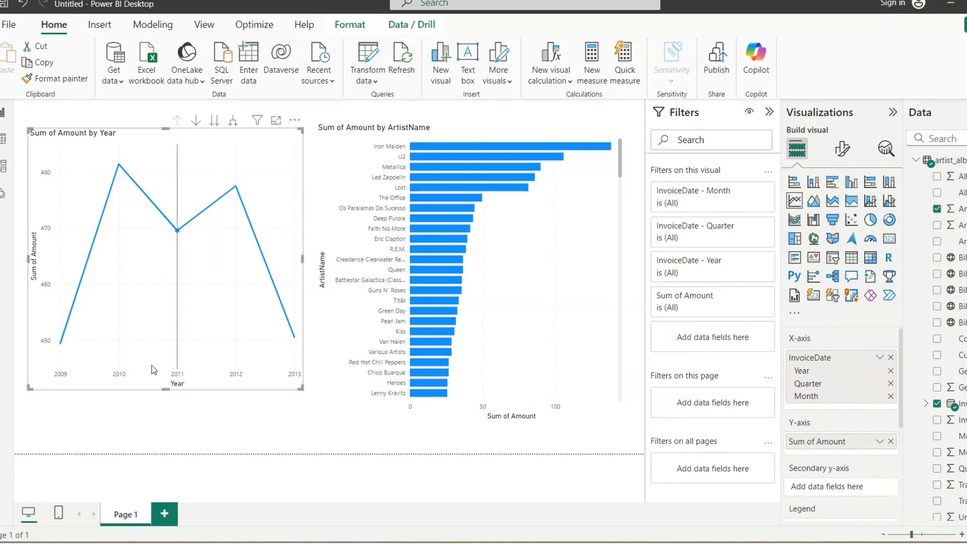
- Cross-filter the yearly sales line chart by Iron Maiden to examine that artist's trend, and clear the selection
mouse_move(60, 343)
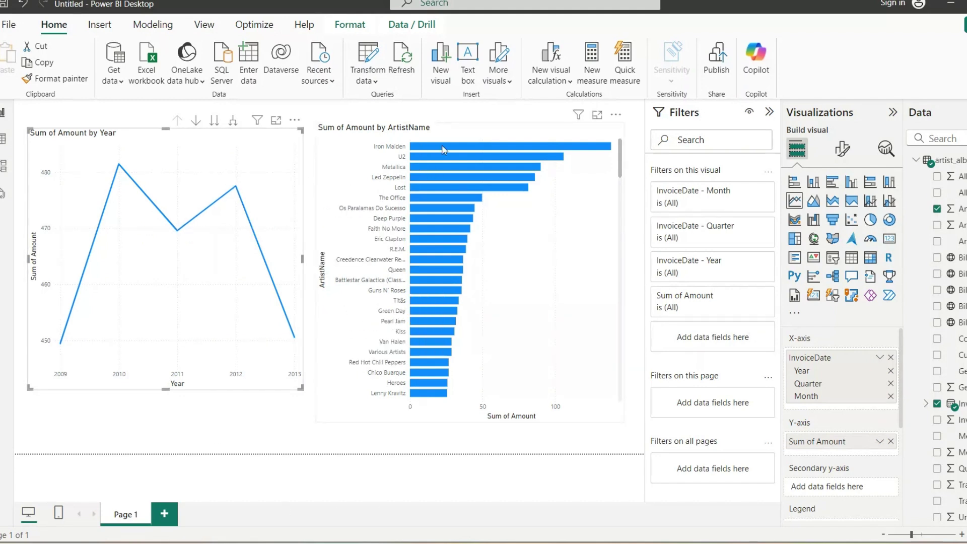
mouse_move(440, 146)
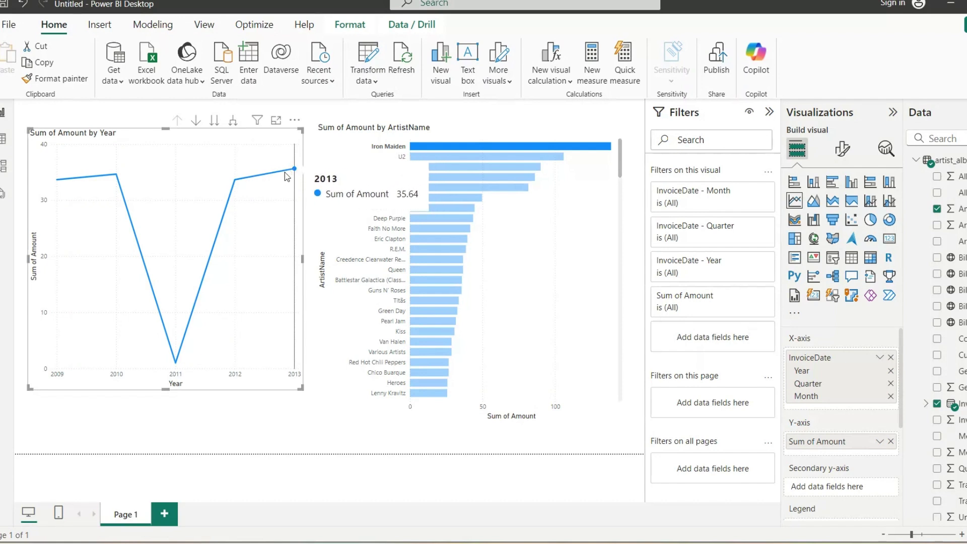
click(500, 331)
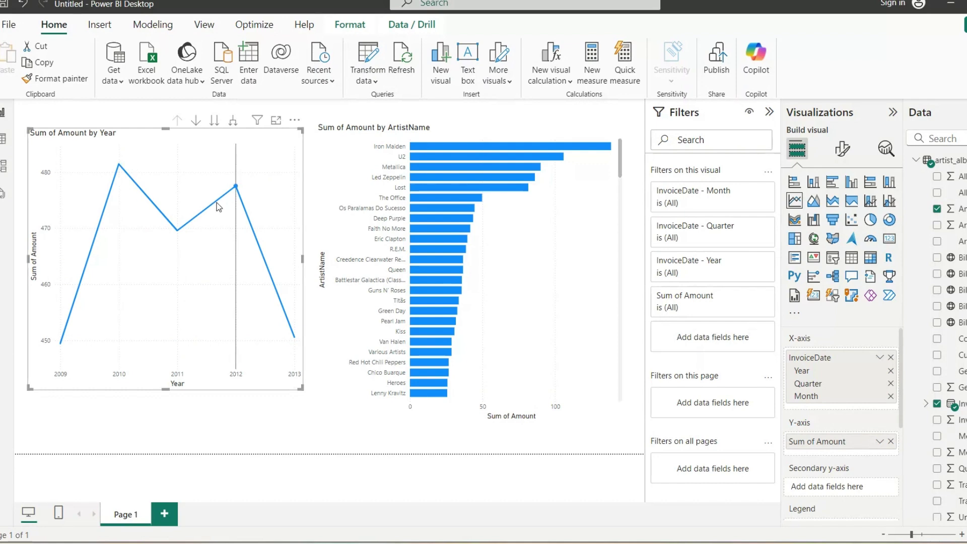
- Filter the artist bar chart's ArtistName with a Top N filter showing the top 20 by sum of Amount
click(582, 434)
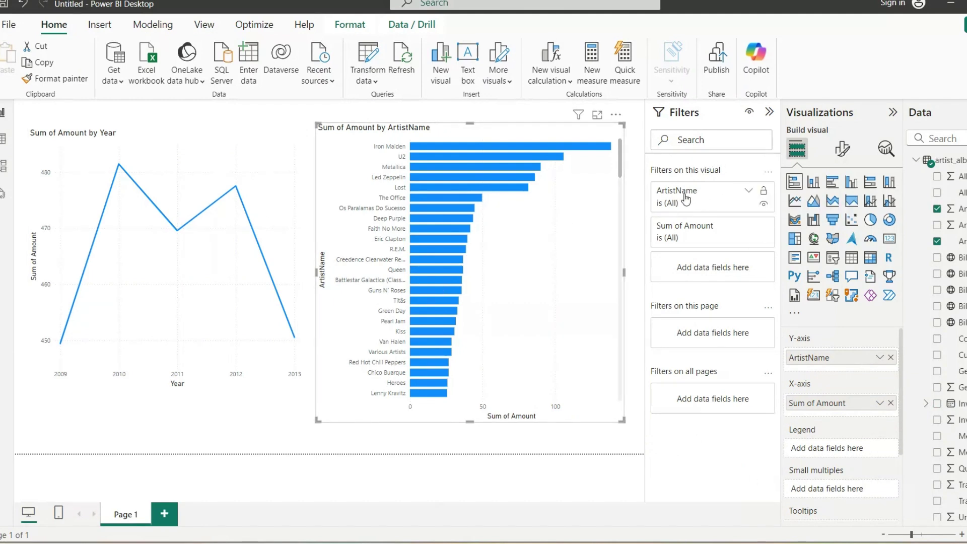
click(749, 190)
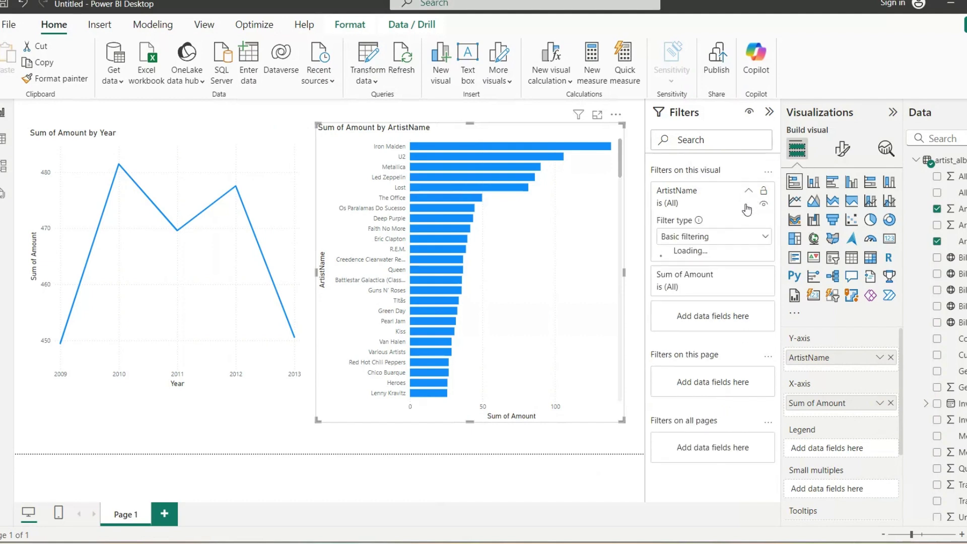
click(716, 243)
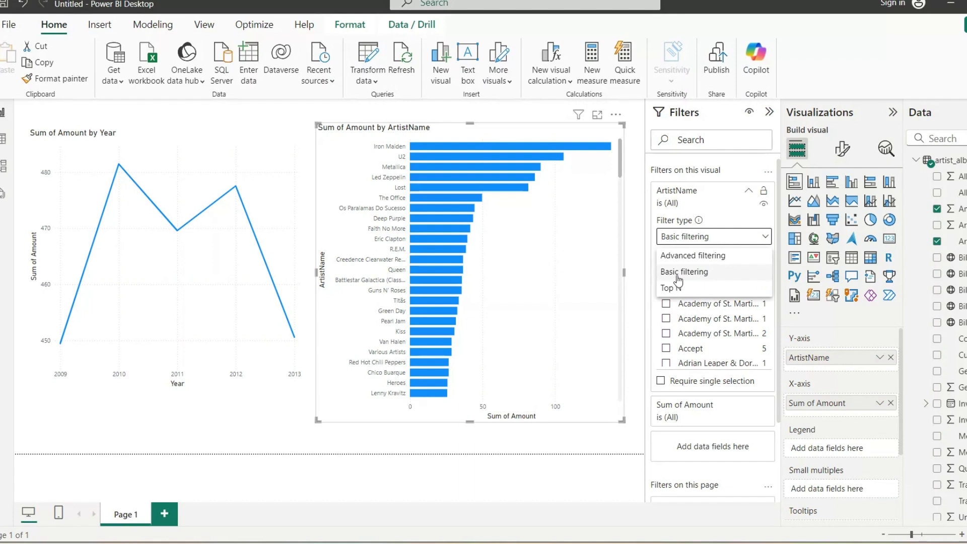
click(676, 288)
click(743, 273)
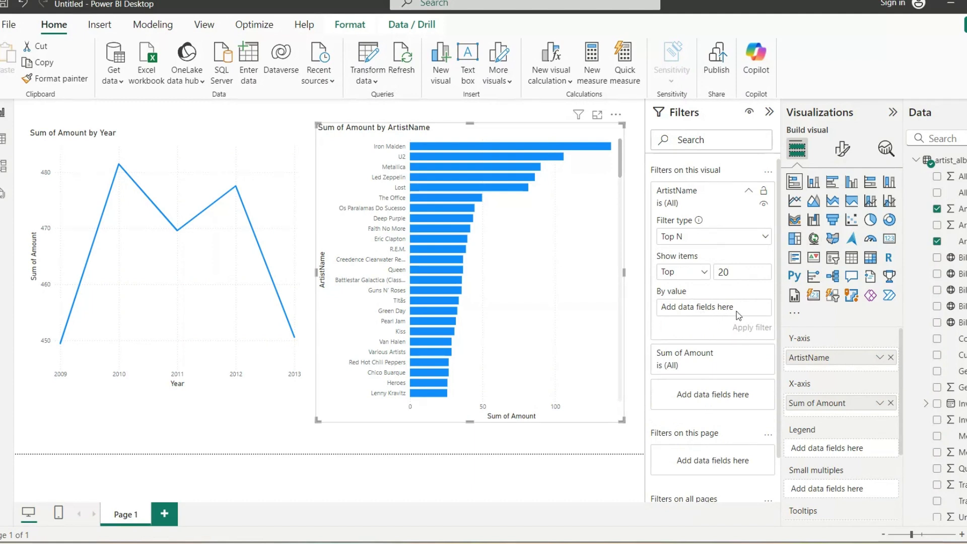
drag(960, 209, 741, 313)
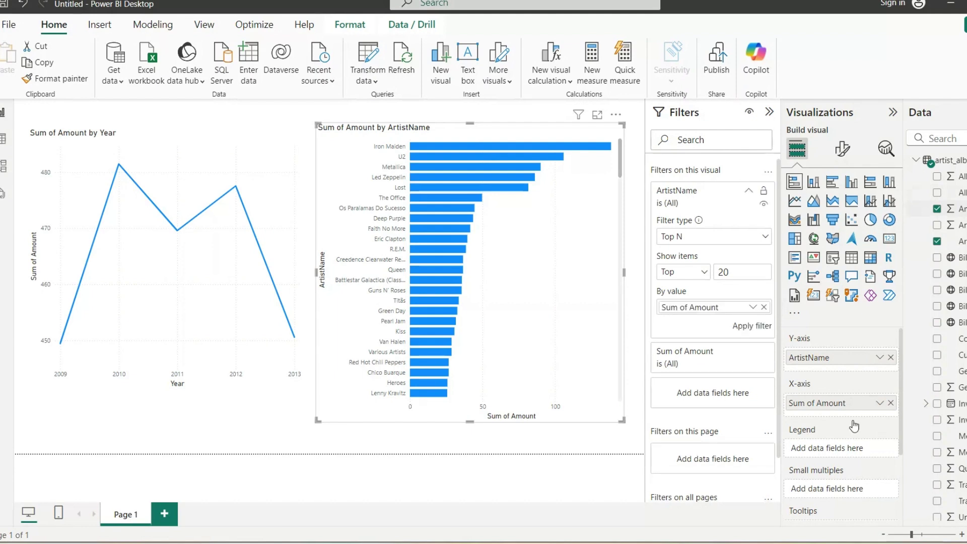
click(749, 327)
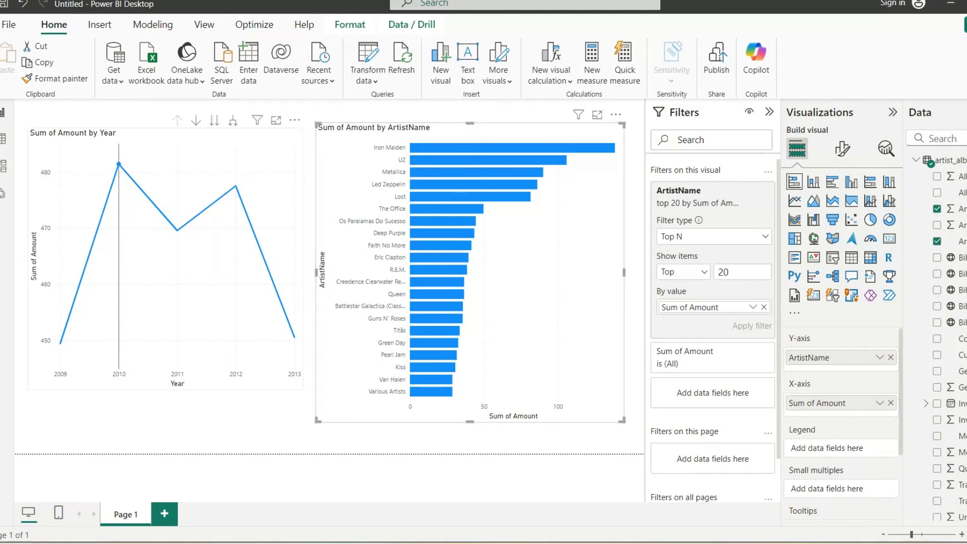
- Rename the report page as Top Selling Artist and add a new blank page
double_click(130, 516)
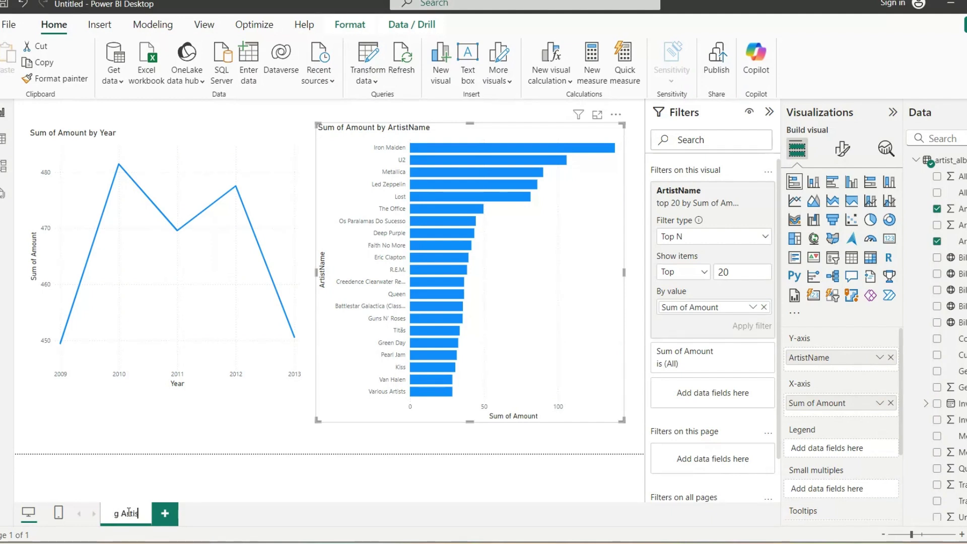
text(t)
key(Return)
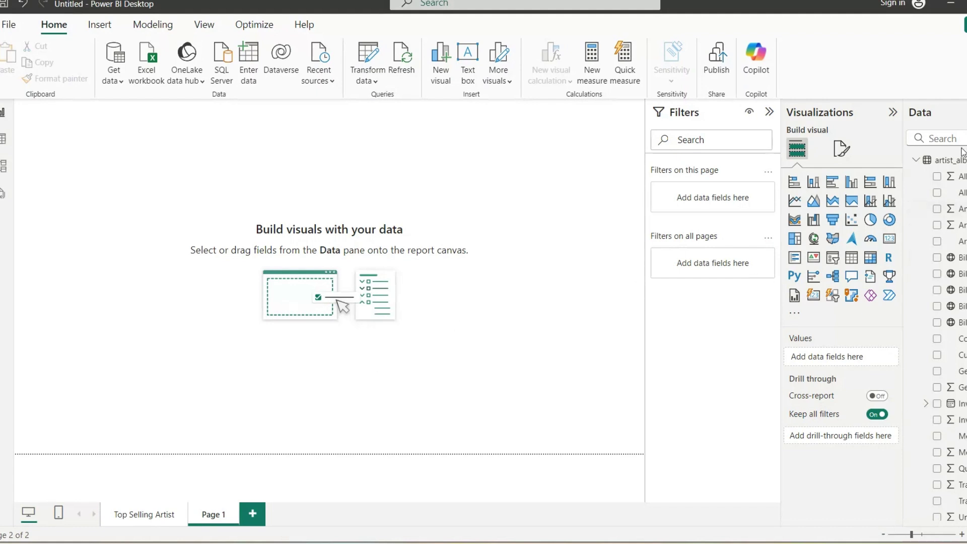
- Insert an empty stacked bar chart on the new page, place it right of centre and enlarge it
click(916, 160)
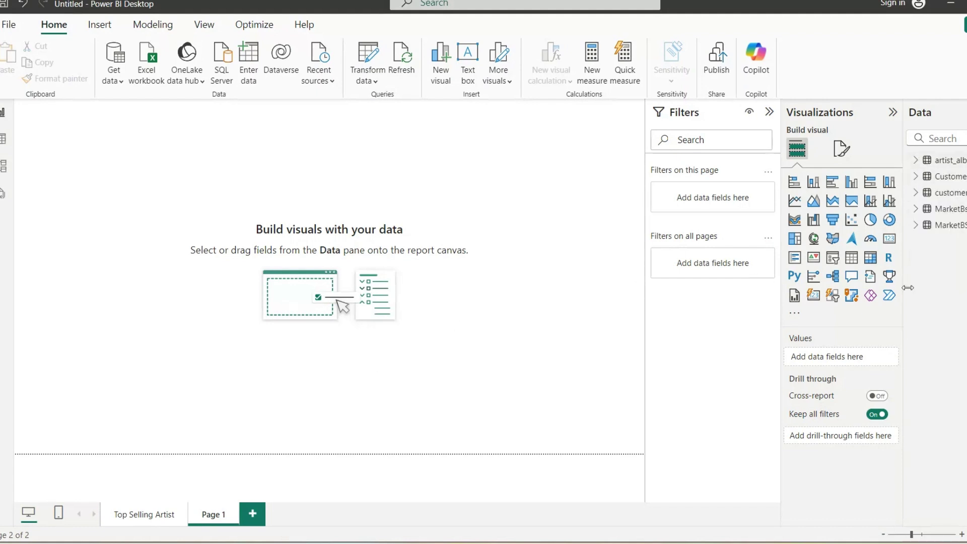
click(916, 176)
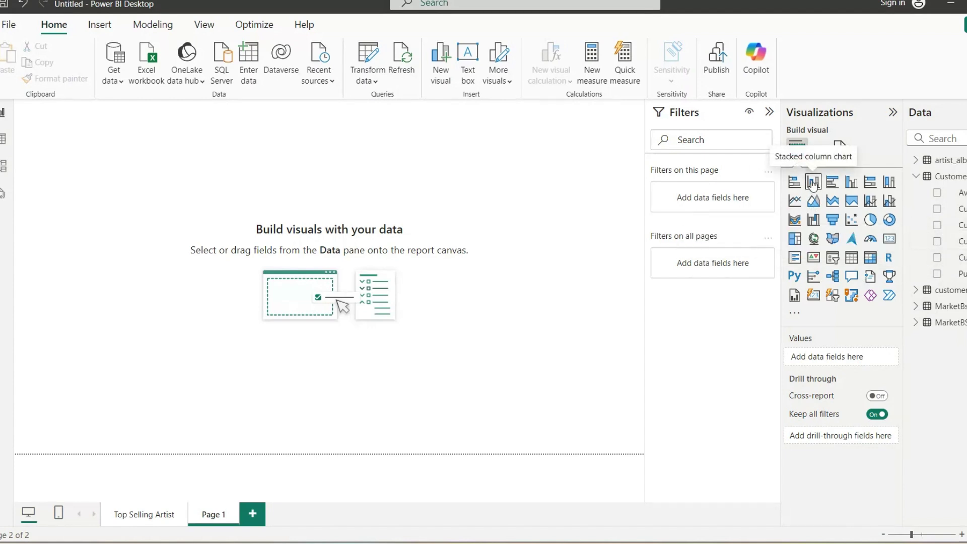
click(794, 182)
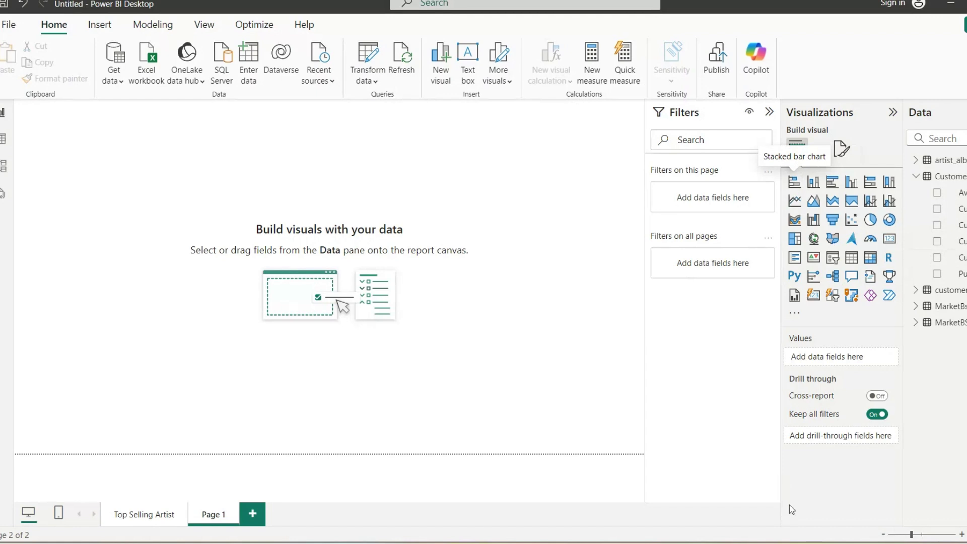
drag(95, 199, 363, 236)
drag(420, 275, 571, 417)
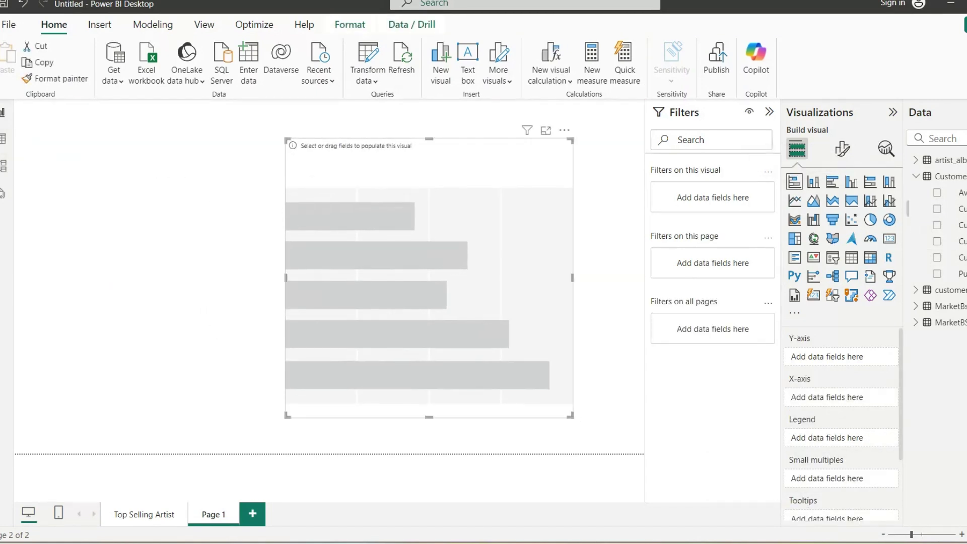
- Plot the sum of CustomerLifetimeValue on the X-axis against CustomerName on the Y-axis, and enlarge the bar chart
click(937, 241)
click(937, 257)
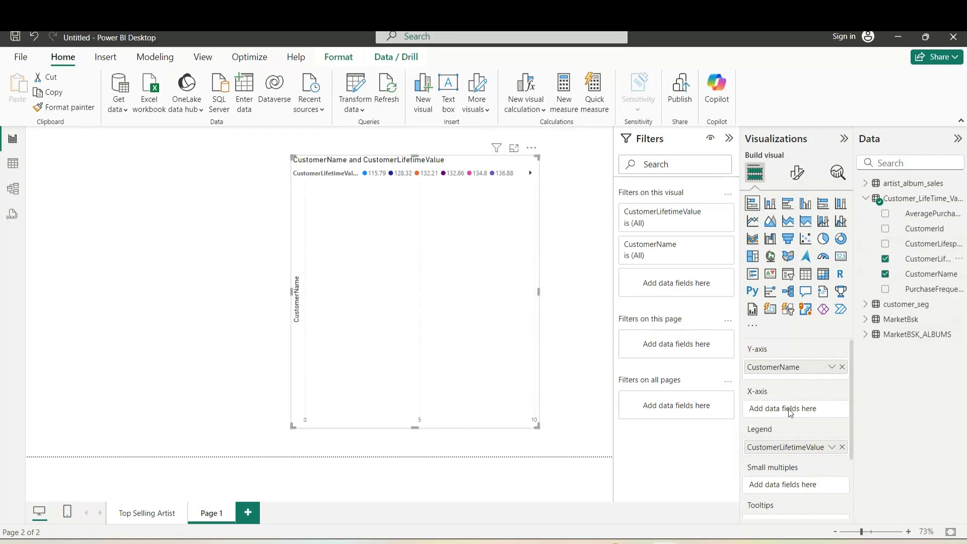
drag(793, 447, 792, 407)
click(832, 410)
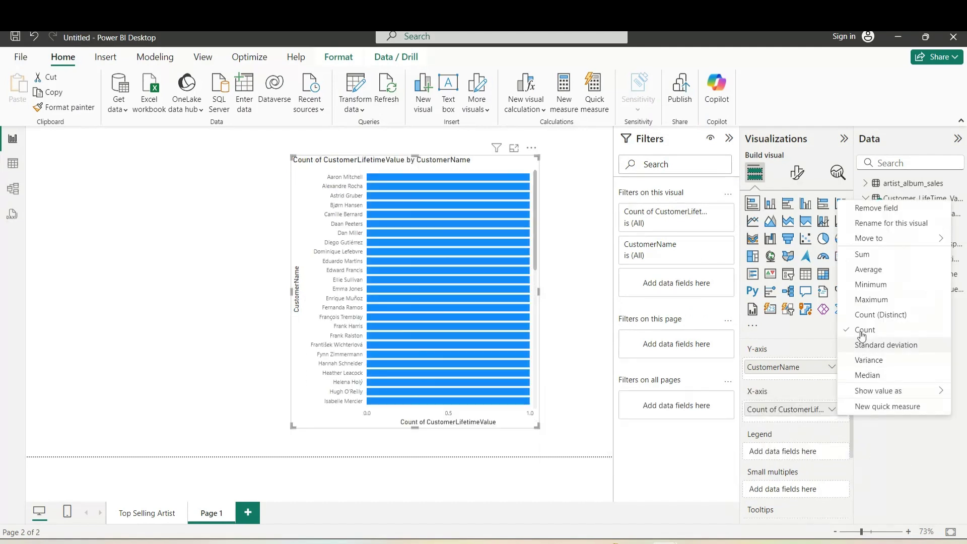
click(849, 257)
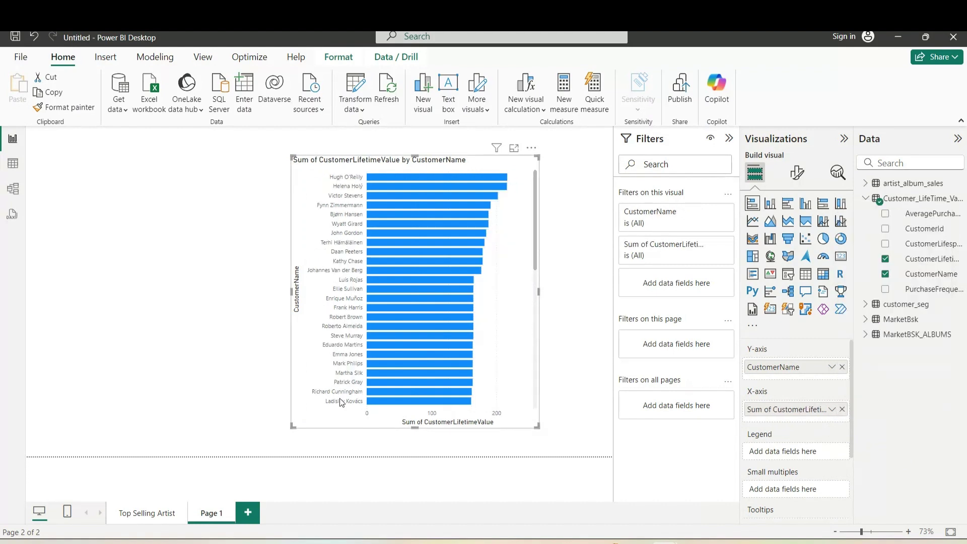
drag(538, 427, 551, 455)
drag(553, 153, 566, 144)
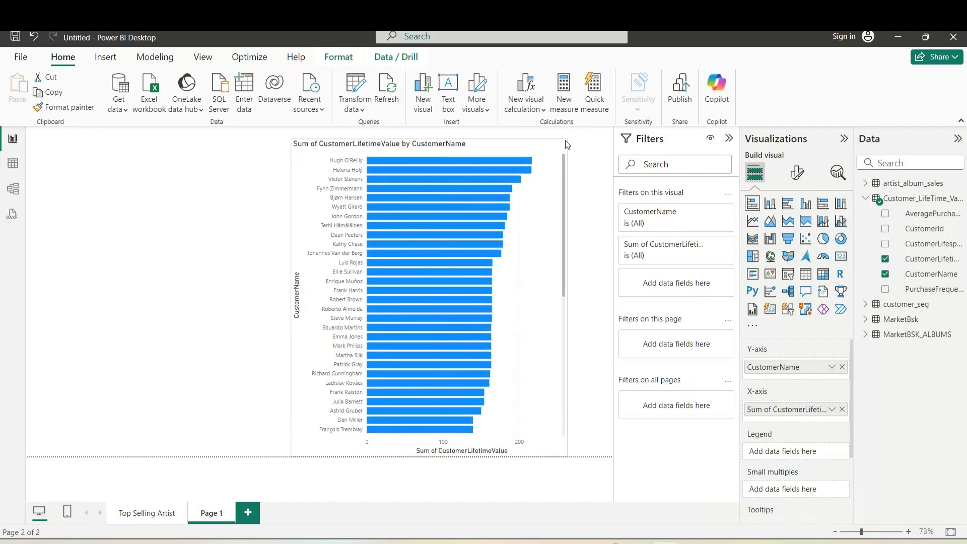
- Rearrange the artist_album_sales, Customer_LifeTime_Value and customer_seg tables in the model diagram so their relationships are clearly separated
mouse_move(403, 164)
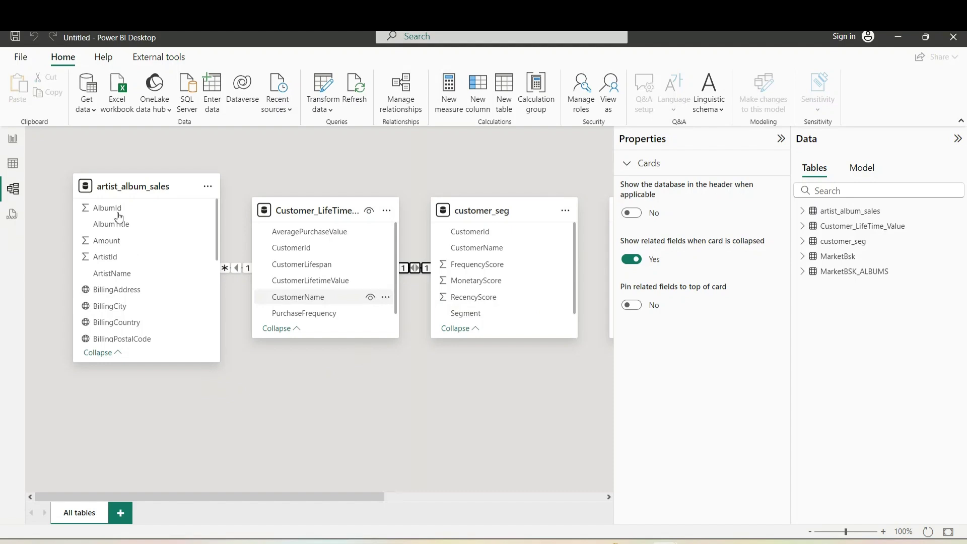
drag(150, 188, 203, 187)
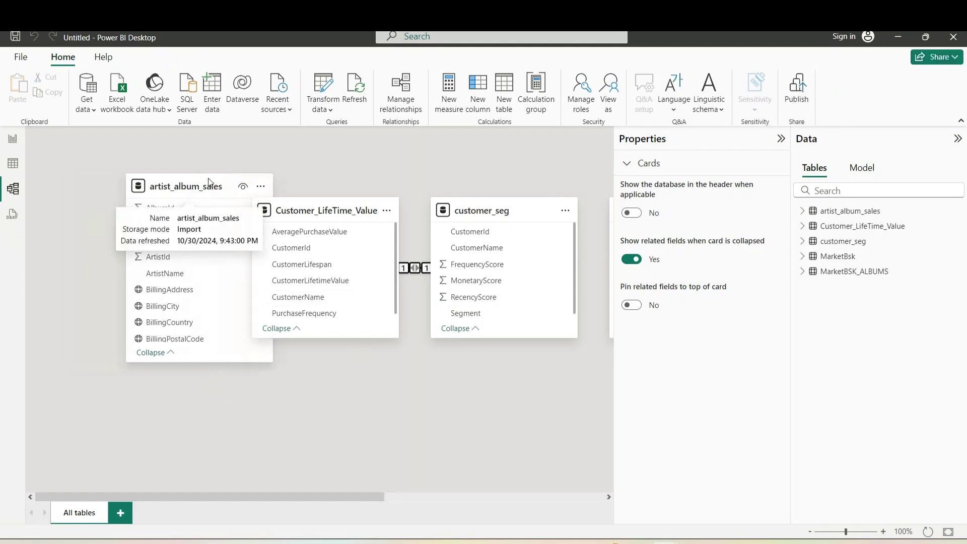
drag(334, 206, 288, 411)
drag(218, 182, 334, 185)
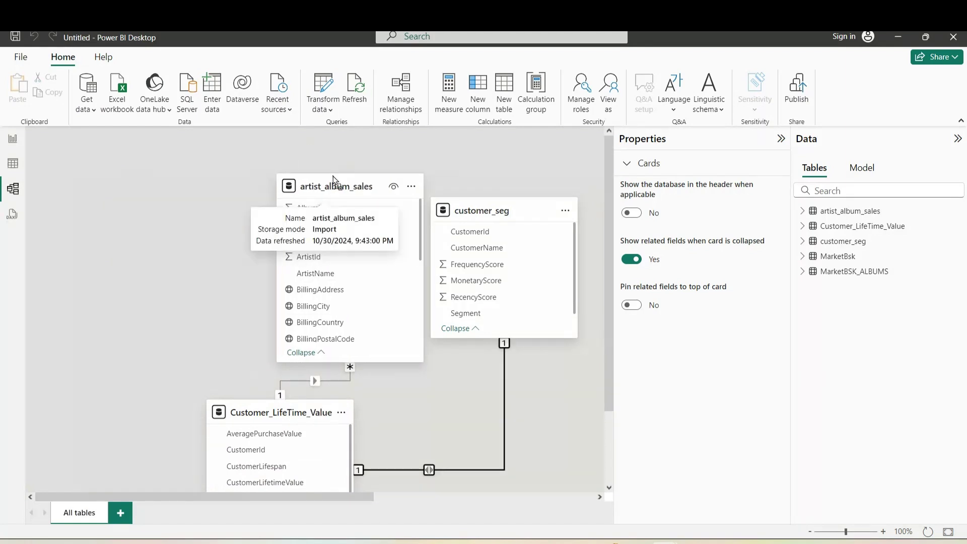
drag(471, 222, 114, 304)
drag(303, 416, 525, 402)
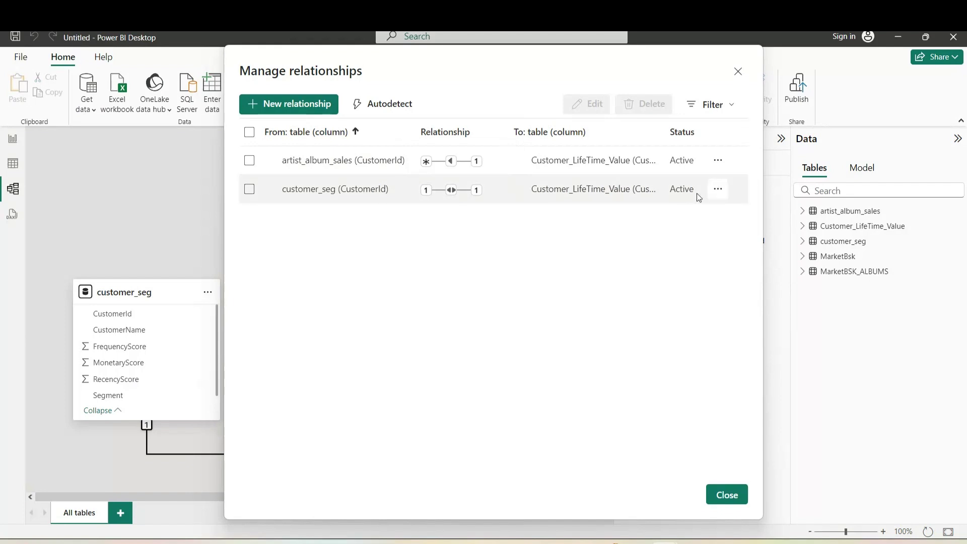
- Delete the relationship between customer_seg and Customer_LifeTime_Value on CustomerId
click(720, 197)
click(629, 276)
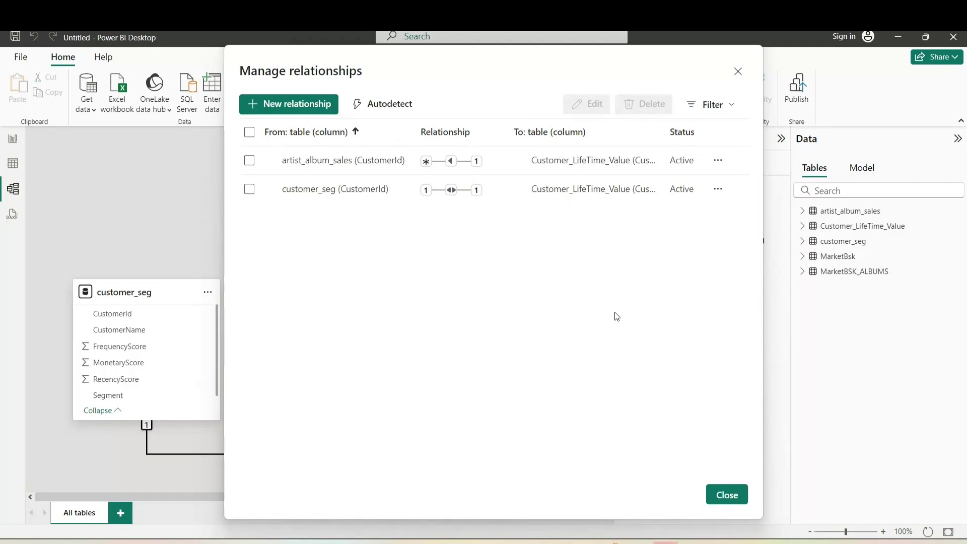
click(717, 190)
click(701, 230)
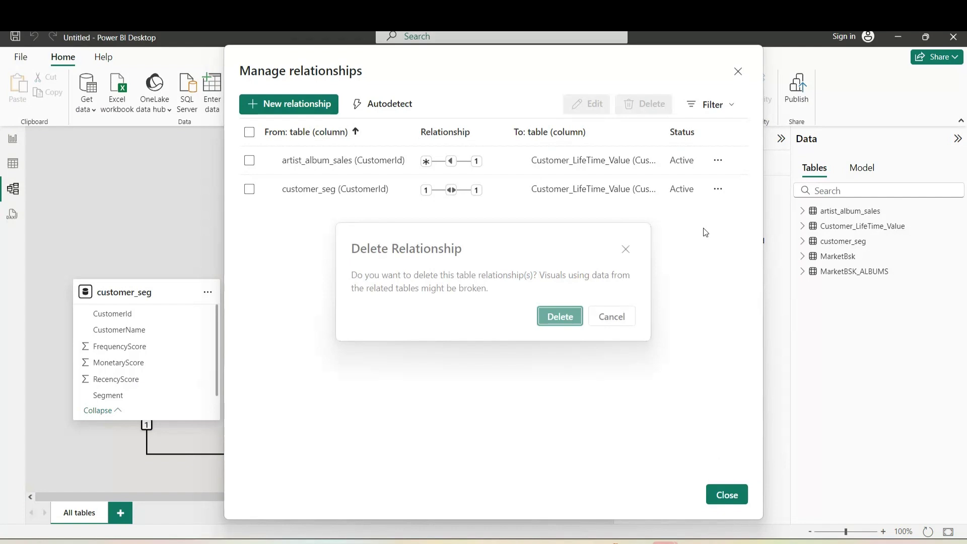
click(576, 325)
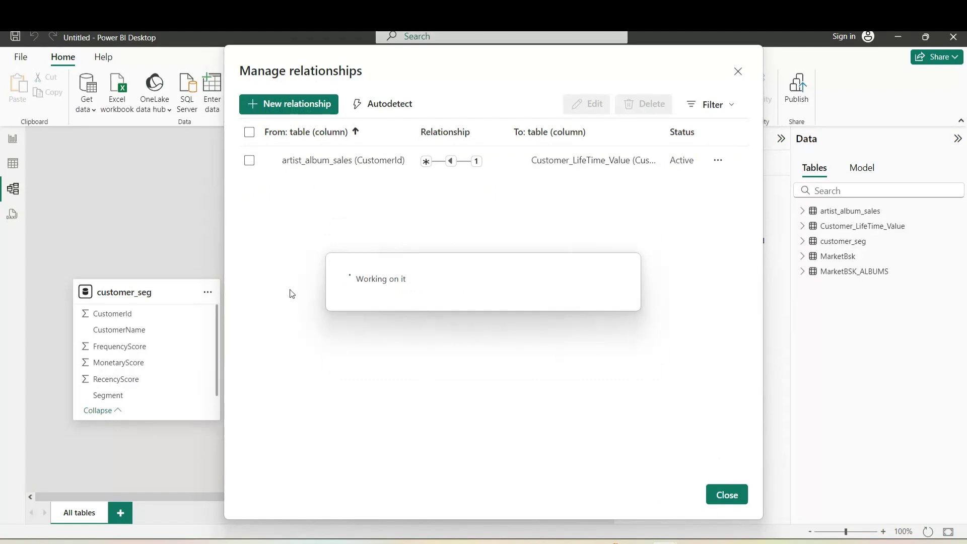
- Create an active many-to-one relationship with single cross-filtering from artist_album_sales to customer_seg on CustomerId
click(288, 106)
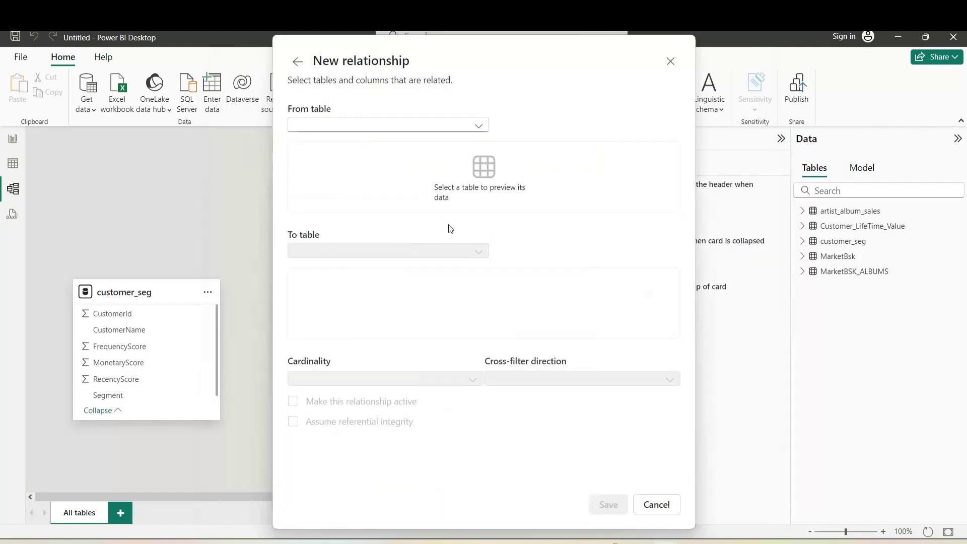
click(478, 126)
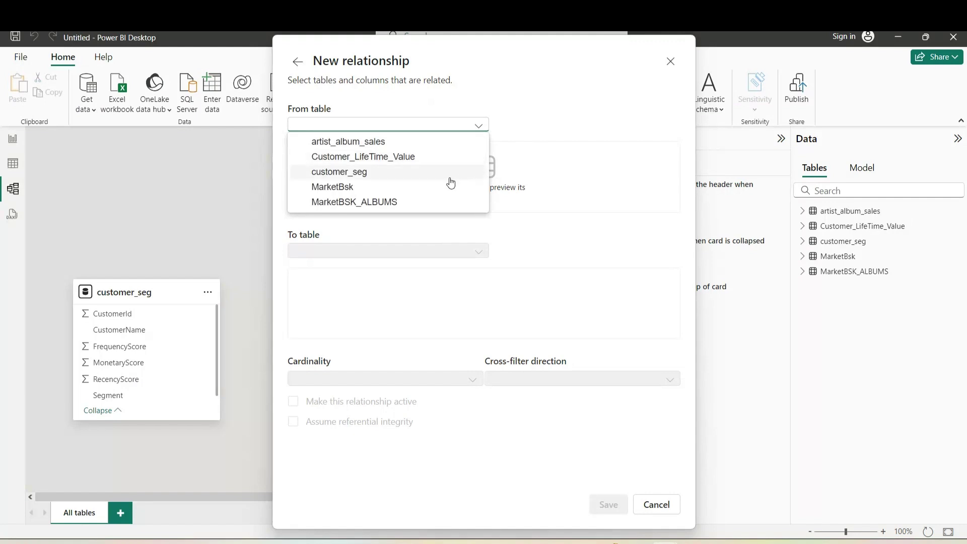
click(384, 143)
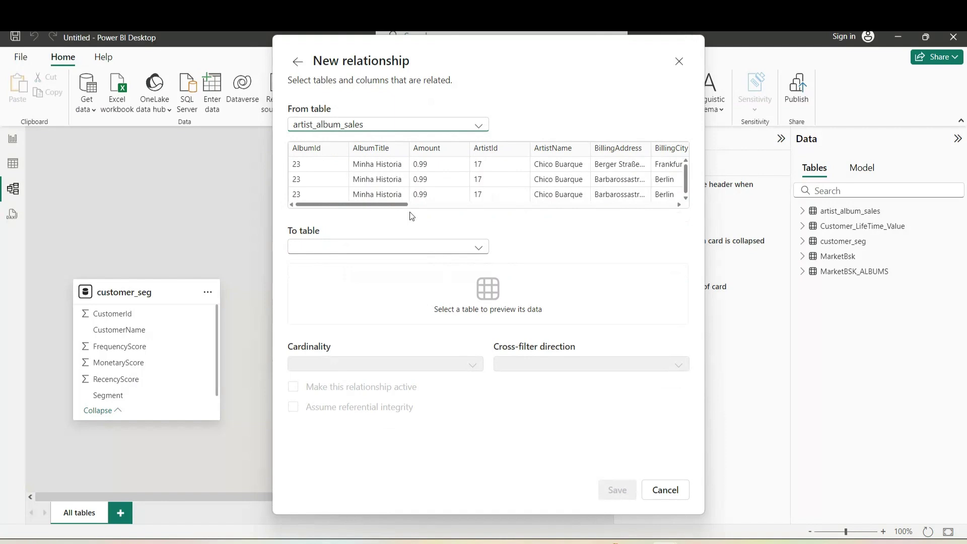
drag(392, 63, 339, 77)
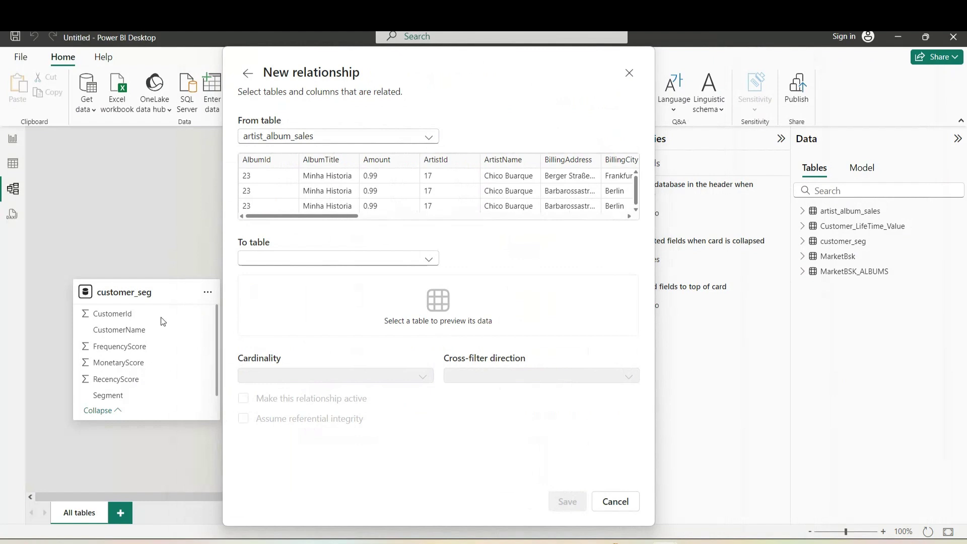
drag(334, 218, 458, 226)
click(507, 160)
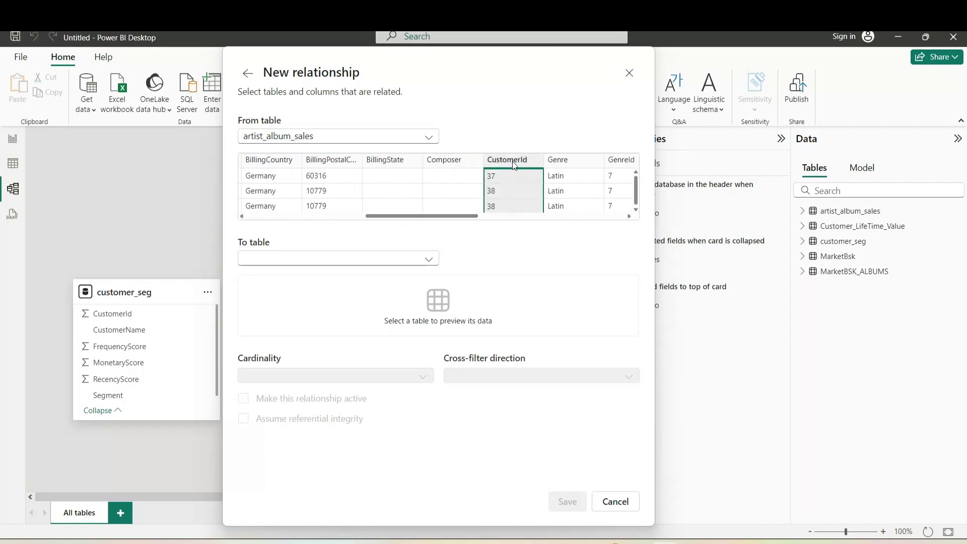
click(342, 261)
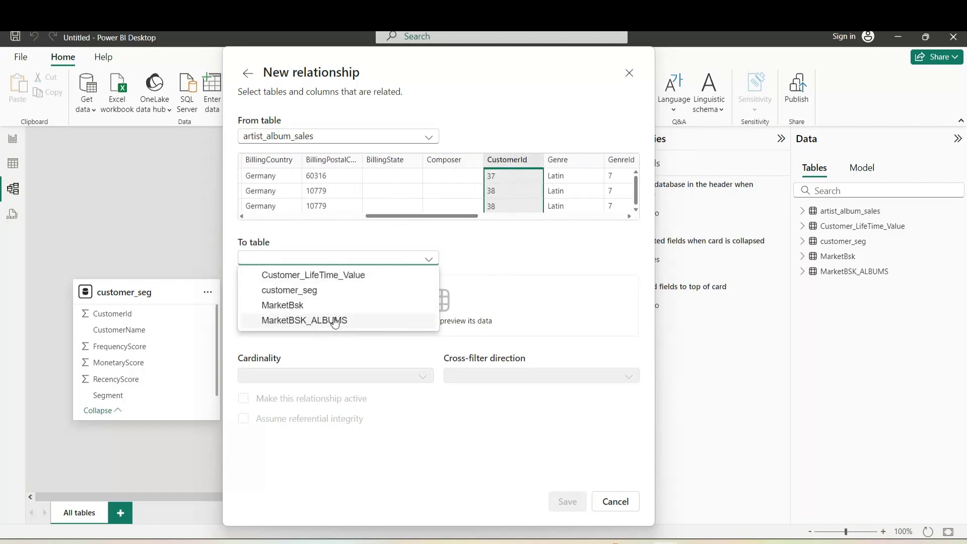
click(301, 291)
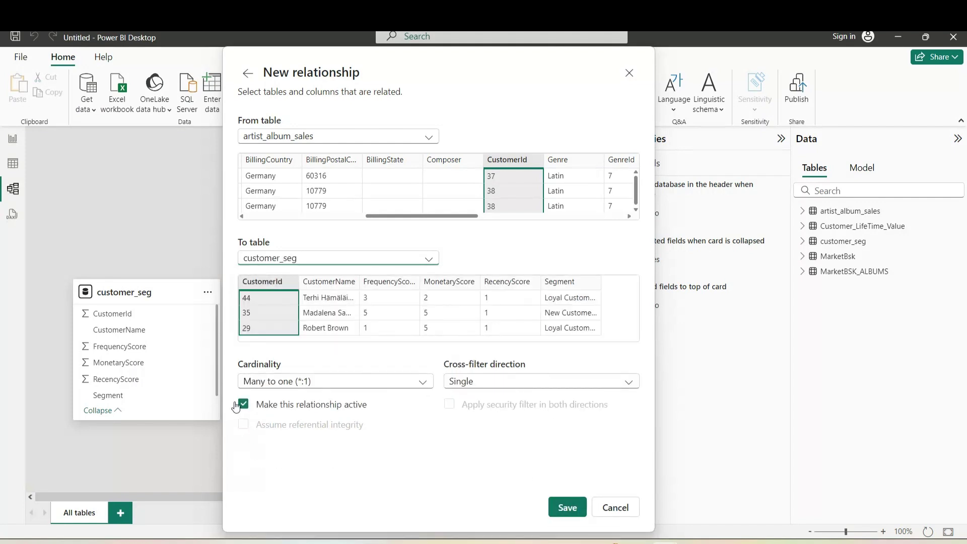
click(568, 507)
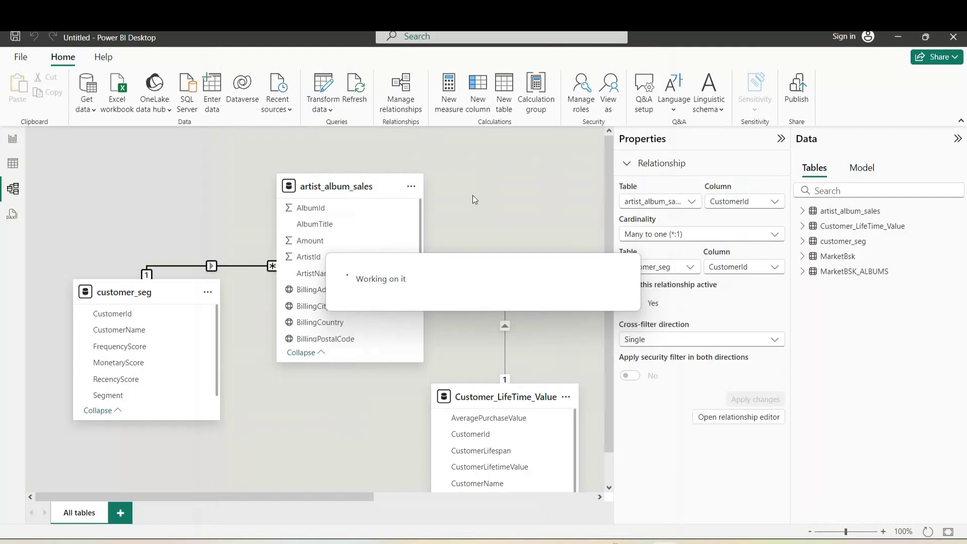
- Look over the tables in the model diagram and move the Customer_LifeTime_Value table upward
drag(300, 497, 521, 527)
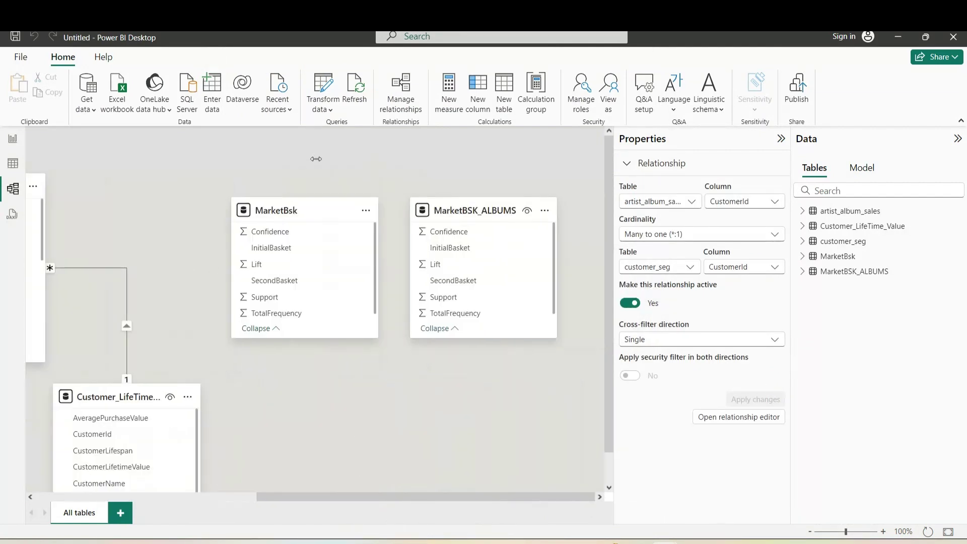
drag(301, 497, 7, 500)
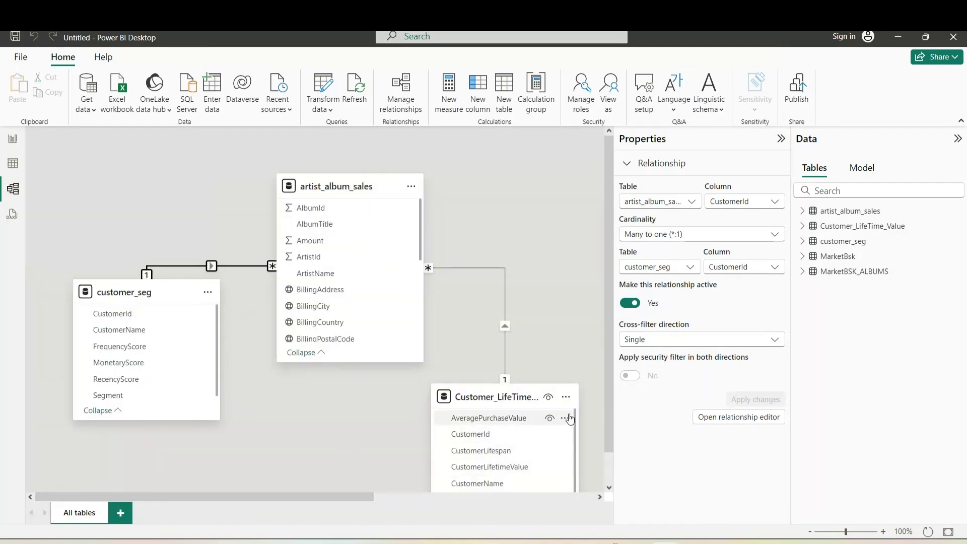
drag(518, 401, 547, 314)
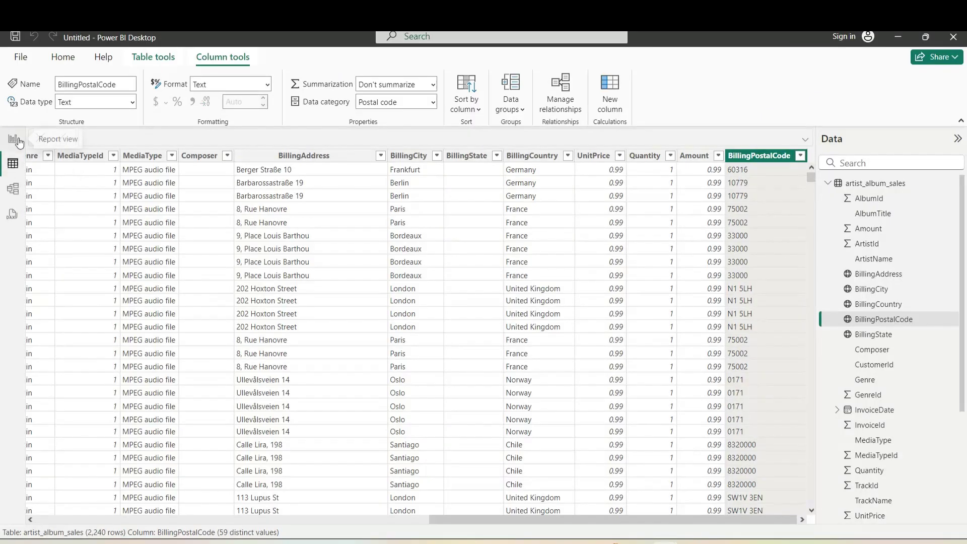
- Return to the report page and shift the customer lifetime value bar chart toward the middle of the page
click(12, 138)
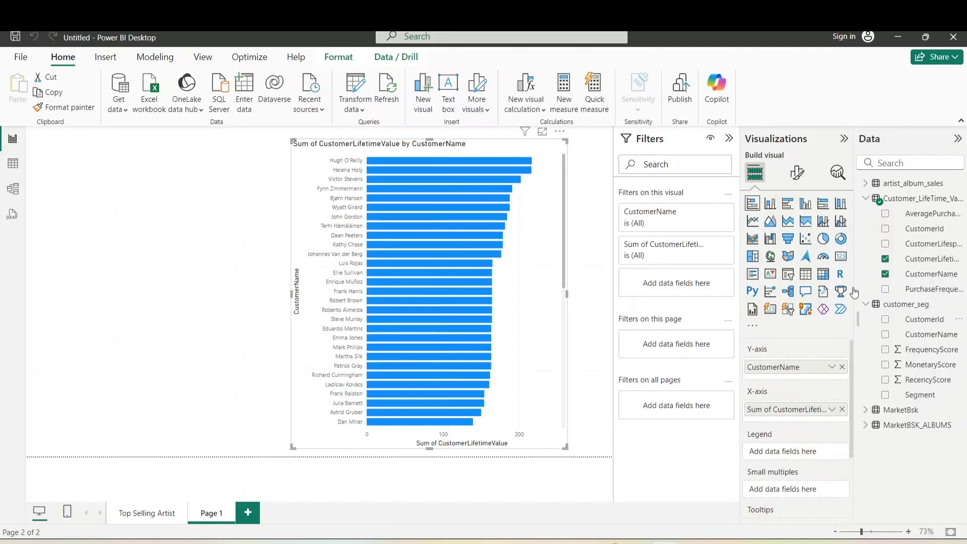
click(262, 260)
drag(402, 341, 342, 333)
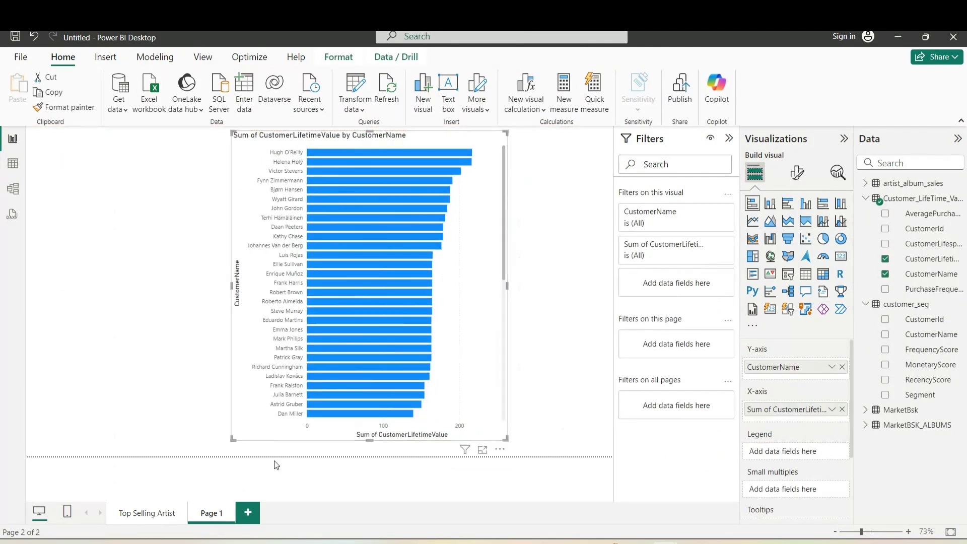
- Rename the current report page to Lifetime Value
click(224, 517)
double_click(203, 511)
text(Ligfre)
key(BackSpace)
key(BackSpace)
key(BackSpace)
key(BackSpace)
key(BackSpace)
text(ifetime Value)
key(Return)
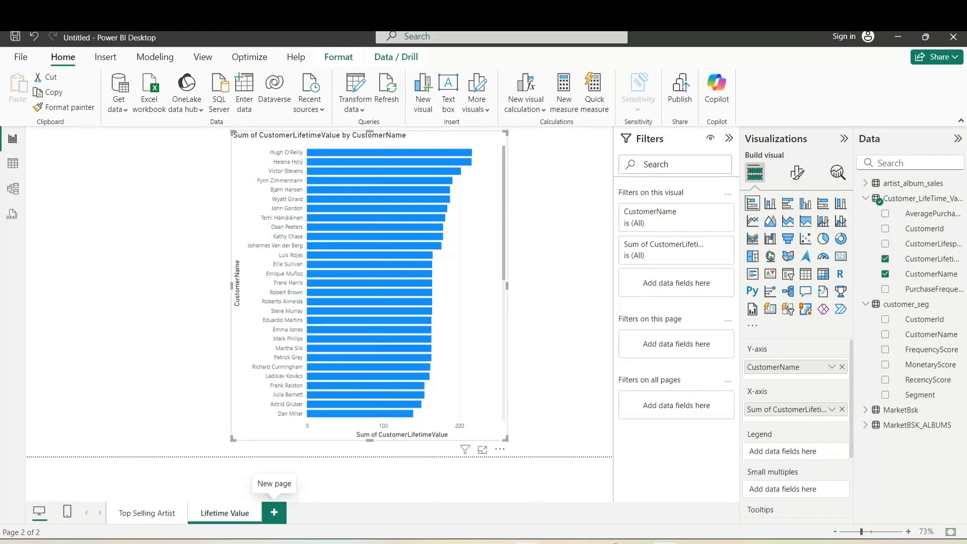
- Add a new report page with a stacked bar chart plotting the sum of Amount on the X-axis against Genre on the Y-axis
click(274, 513)
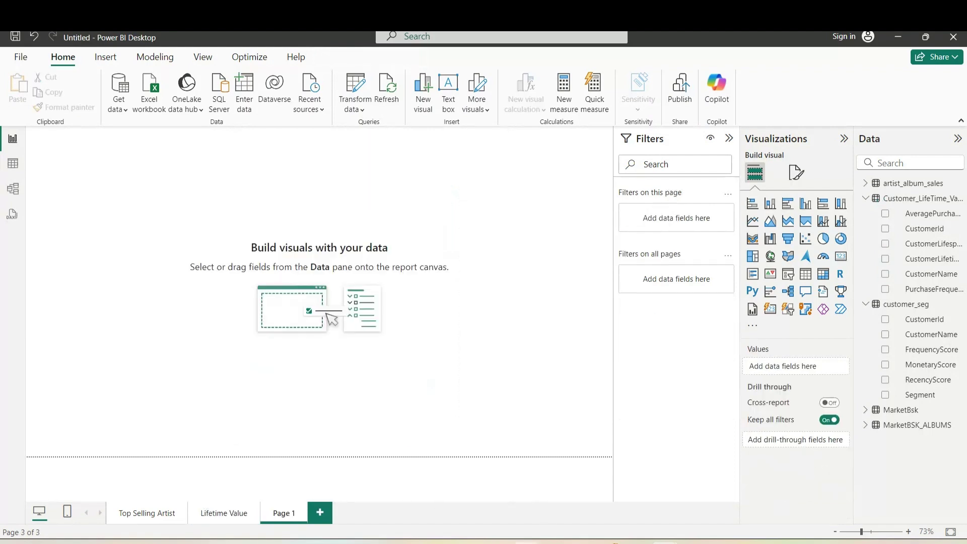
click(753, 206)
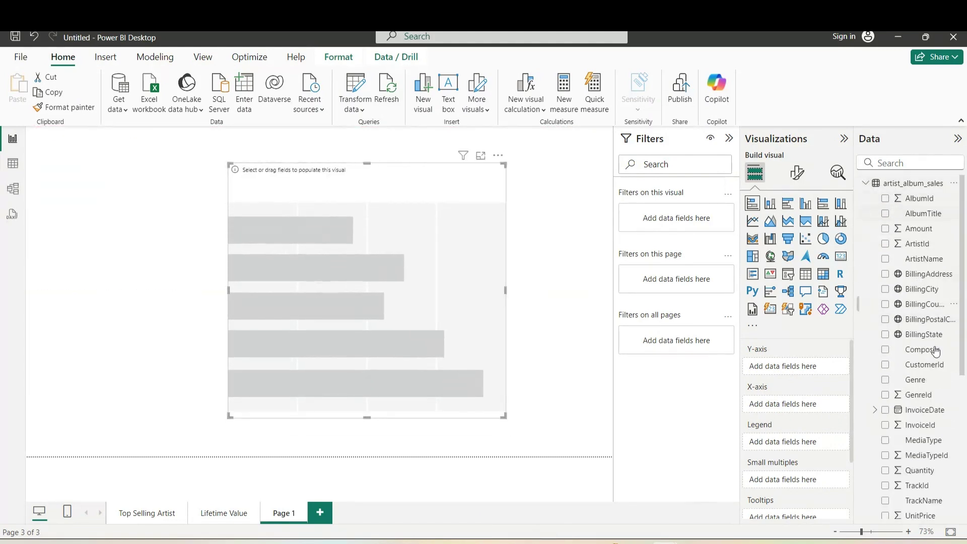
click(885, 380)
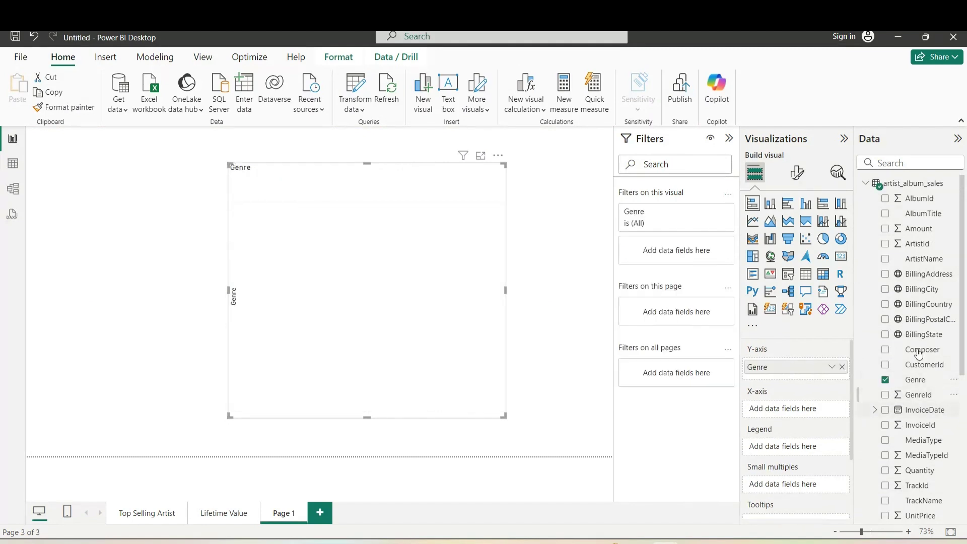
click(885, 229)
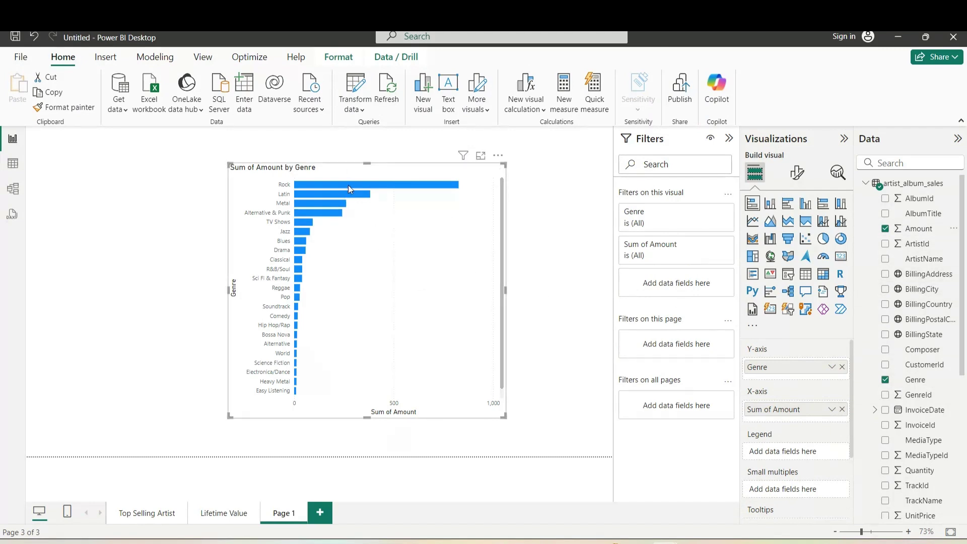
- Reduce the height of the genre bar chart and place it in the upper-right part of the page
mouse_move(308, 186)
drag(364, 412, 371, 341)
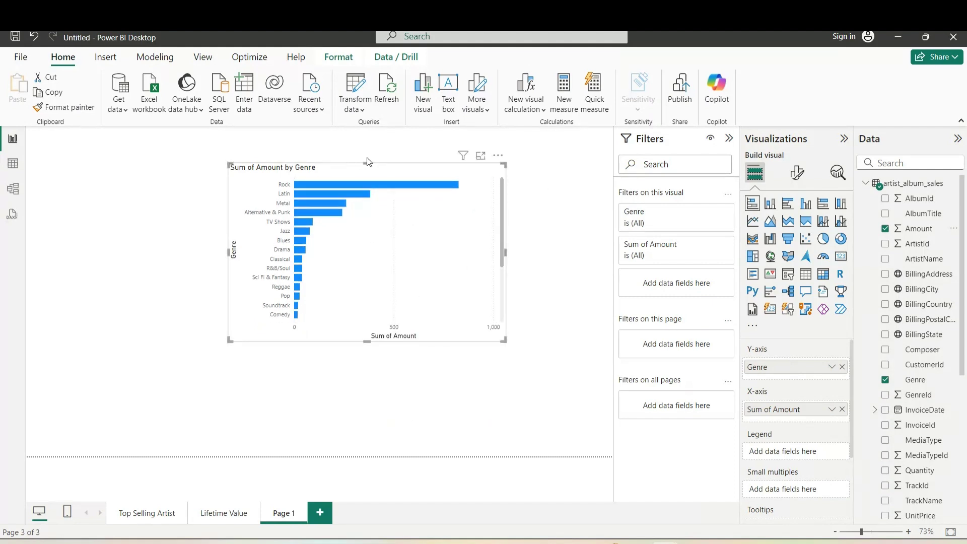
drag(365, 165, 365, 131)
drag(464, 231, 519, 244)
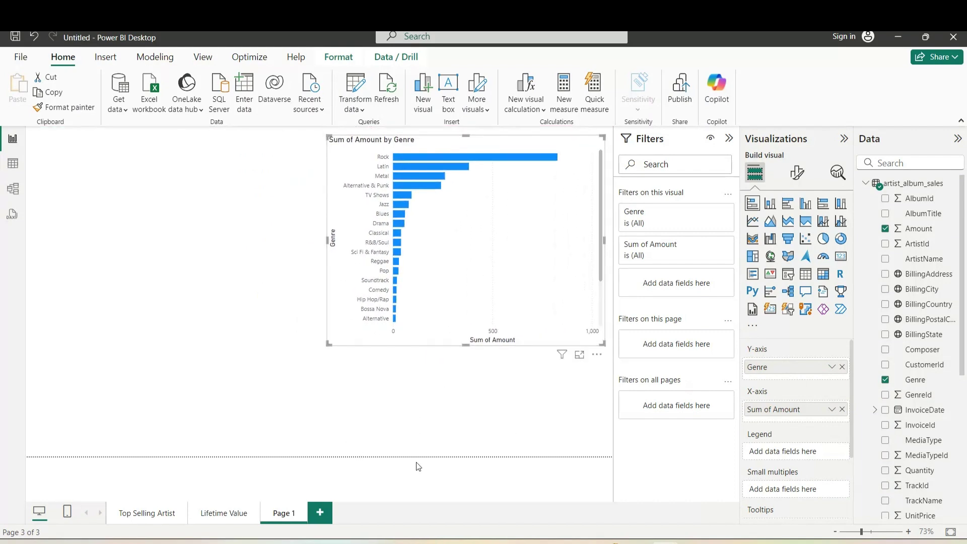
key(Escape)
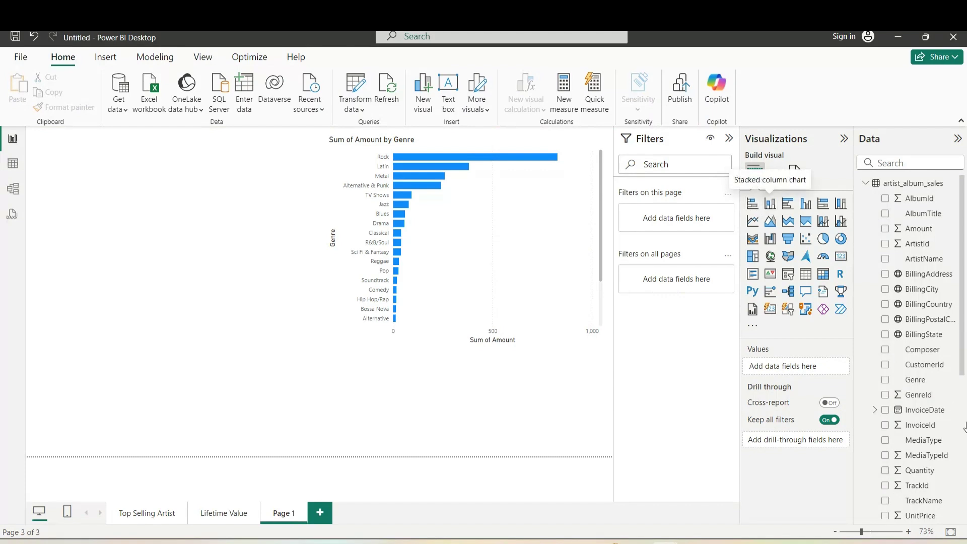
- Insert an empty stacked column chart, widen it and place it in the lower-left part of the page
click(770, 204)
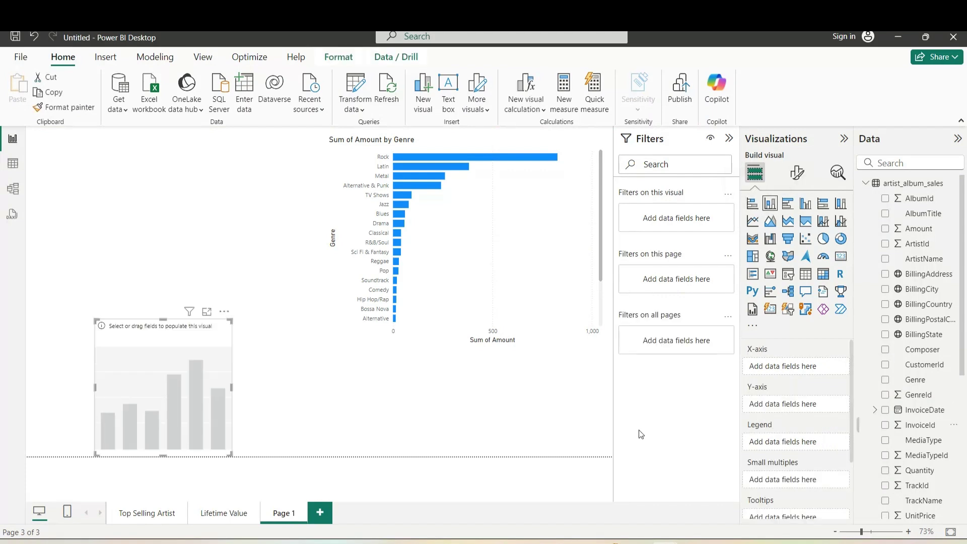
click(232, 390)
drag(232, 393, 399, 387)
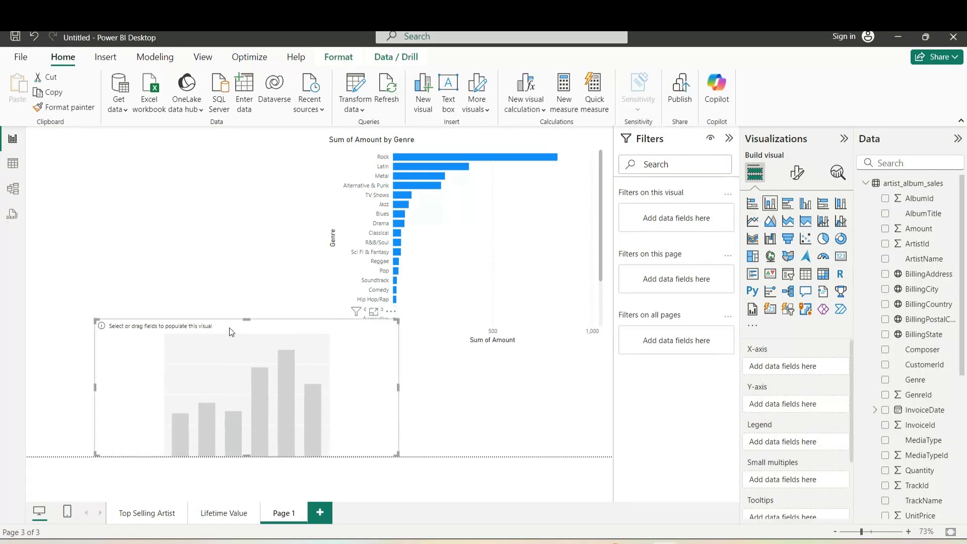
drag(230, 331, 213, 297)
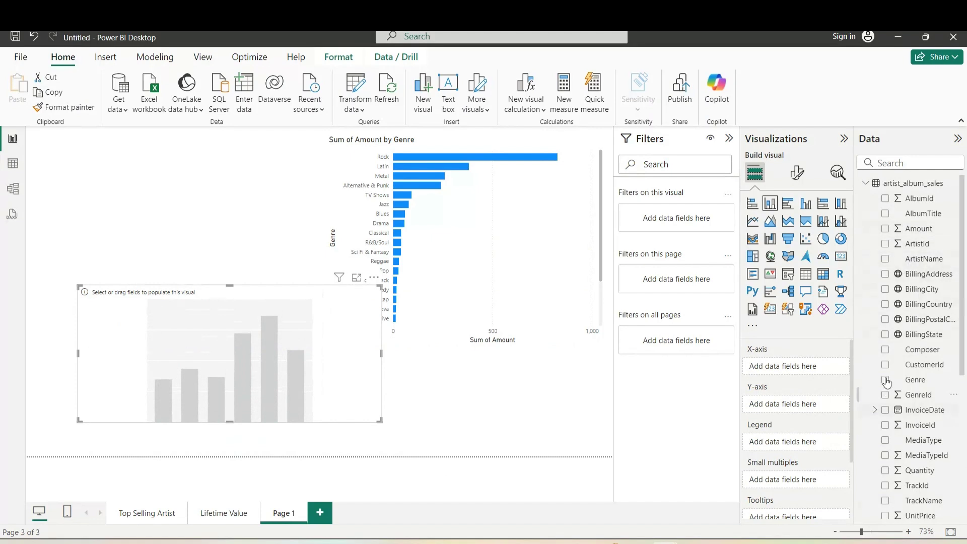
- Plot the sum of Amount by MediaType in the column chart, make it taller and narrow it to clear the genre chart
scroll(904, 443, down, 3)
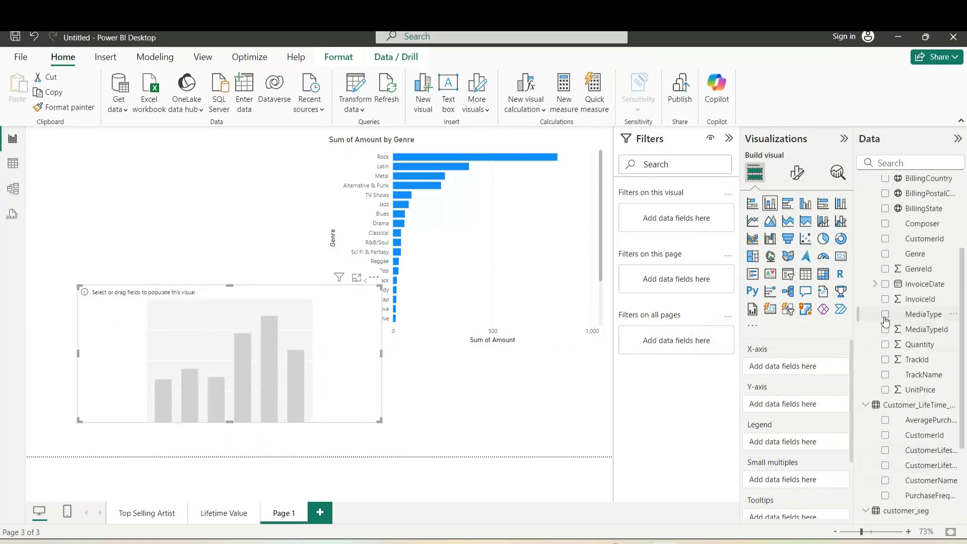
click(885, 314)
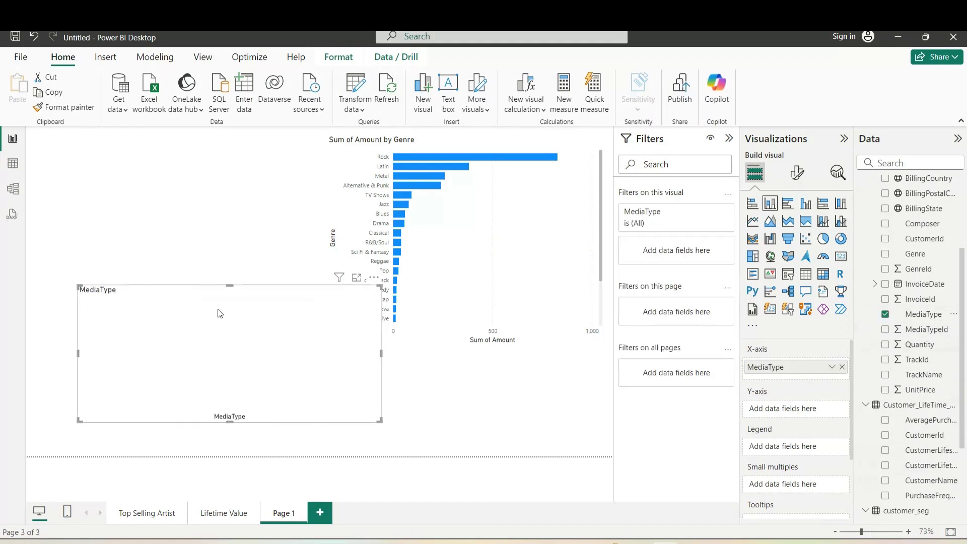
scroll(936, 258, up, 5)
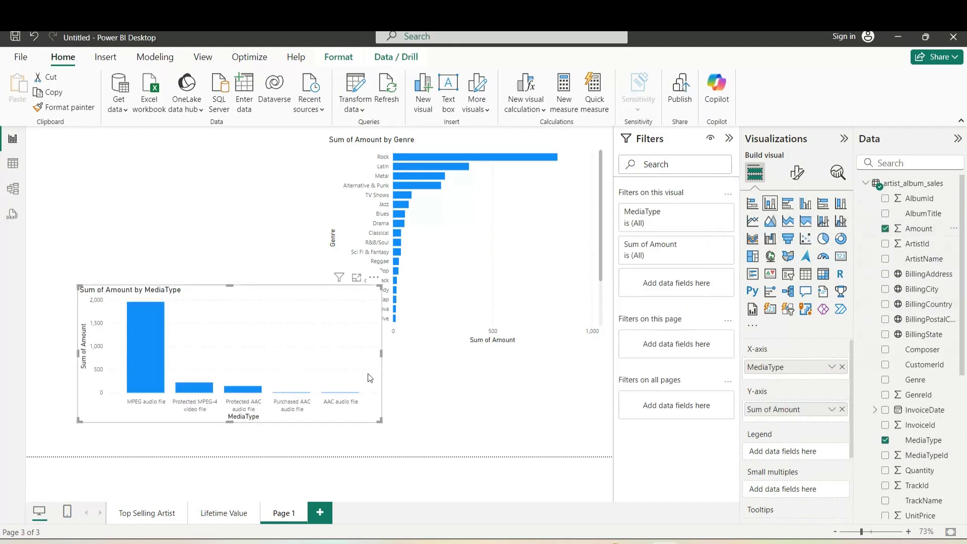
drag(381, 421, 401, 440)
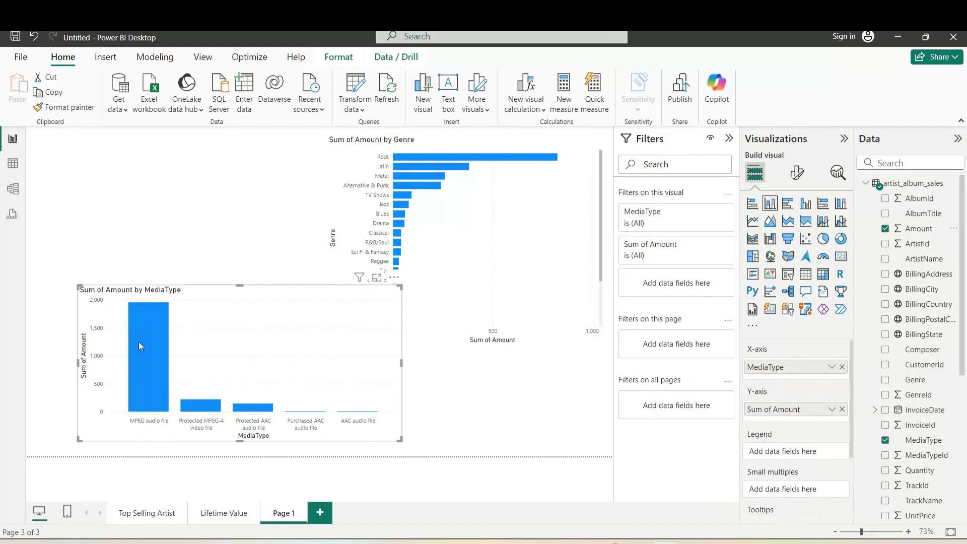
drag(401, 364, 318, 363)
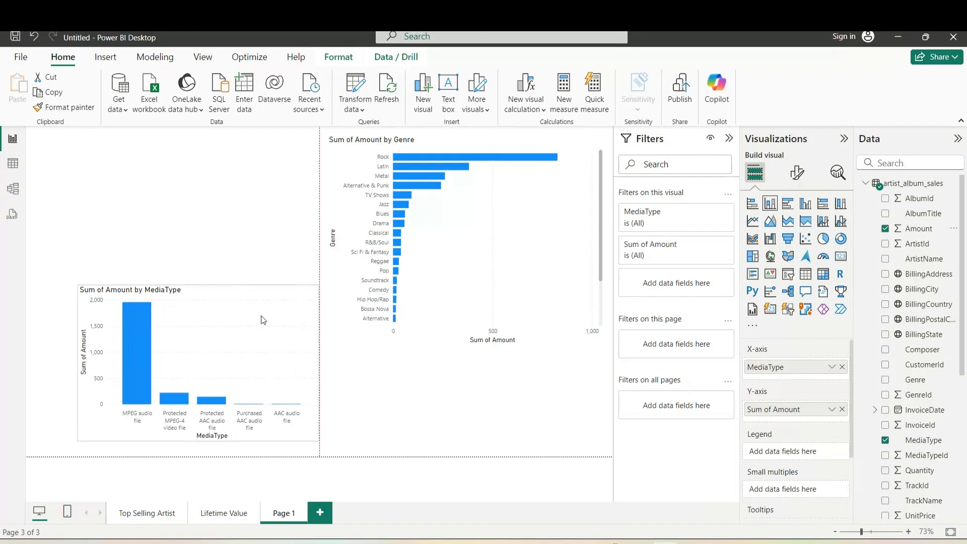
- Copy the Sum of Amount by Year line chart from the Top Selling Artist page onto the genre chart's page
click(147, 512)
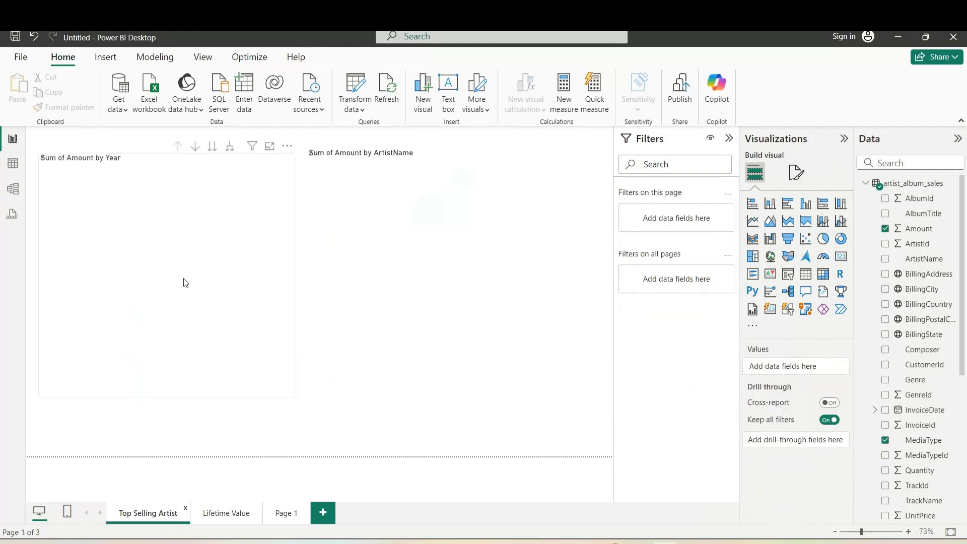
click(215, 395)
click(51, 93)
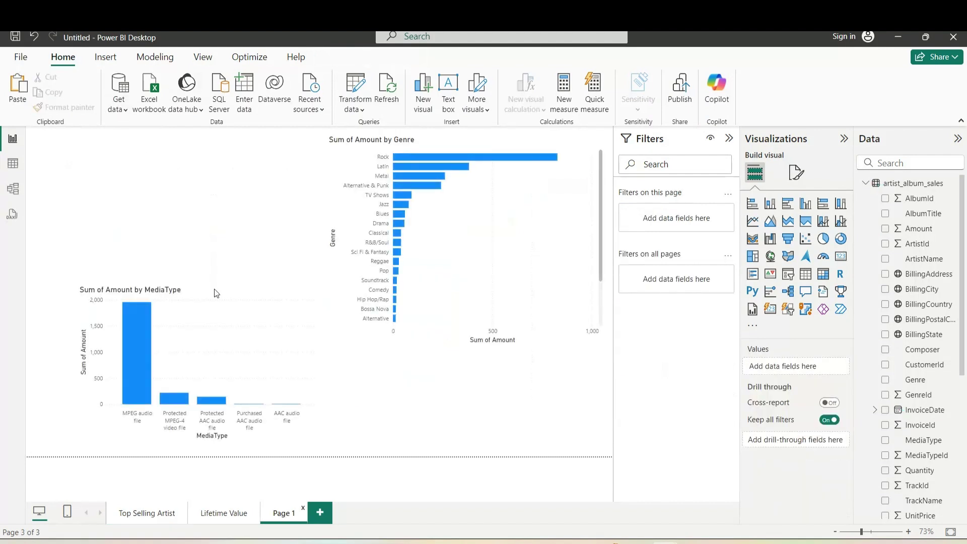
click(20, 87)
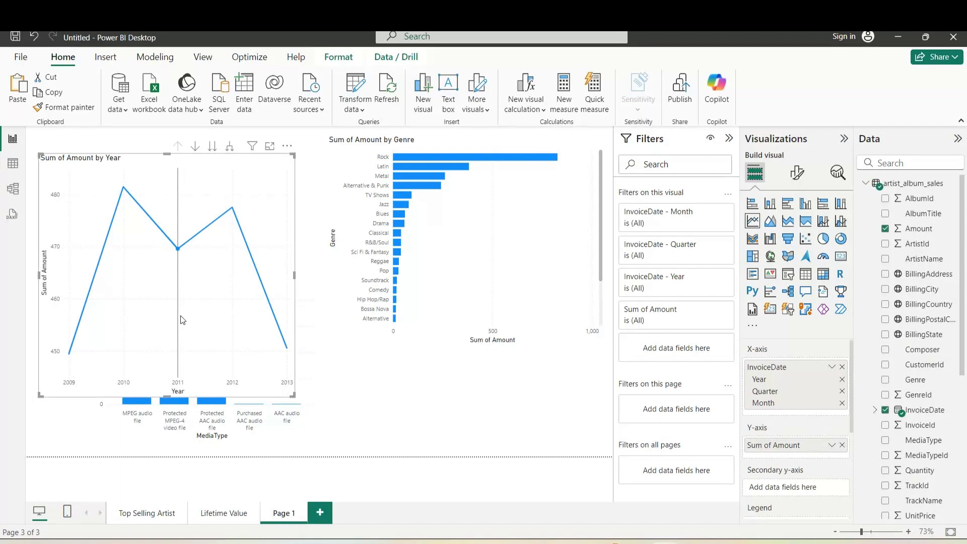
- Shorten the yearly line chart and extend its upper edge to line up with the genre bar chart
drag(167, 396, 166, 312)
drag(167, 153, 167, 135)
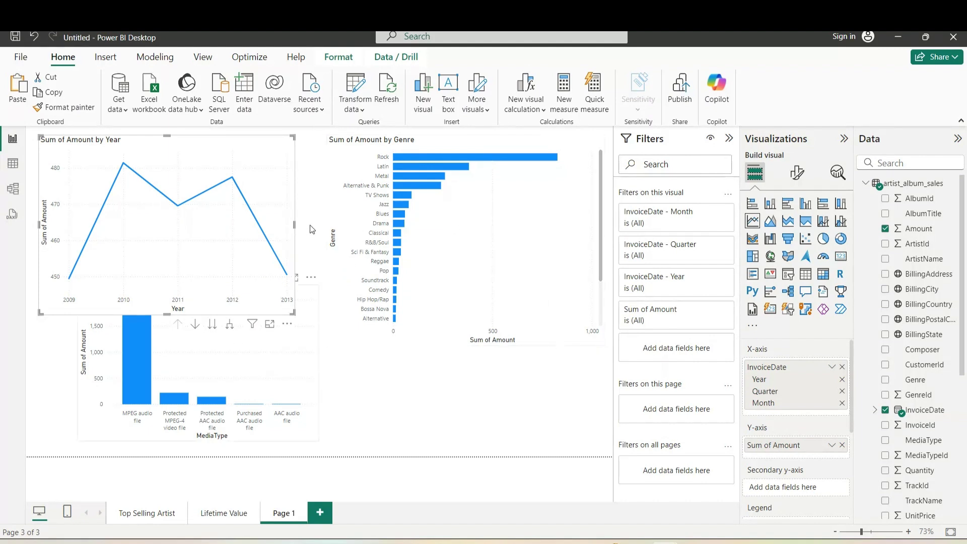
click(307, 297)
key(Escape)
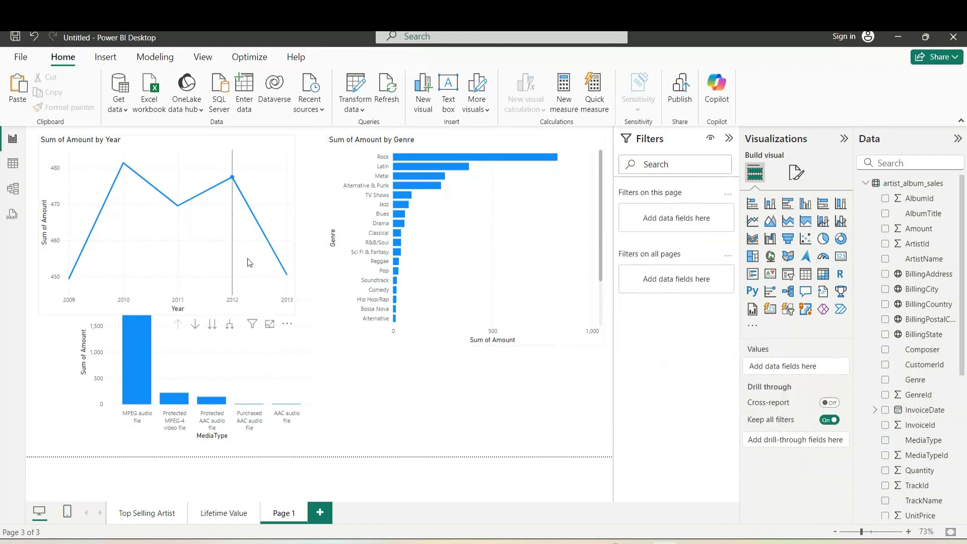
- Cross-filter the yearly and media type charts by the Rock genre
click(414, 158)
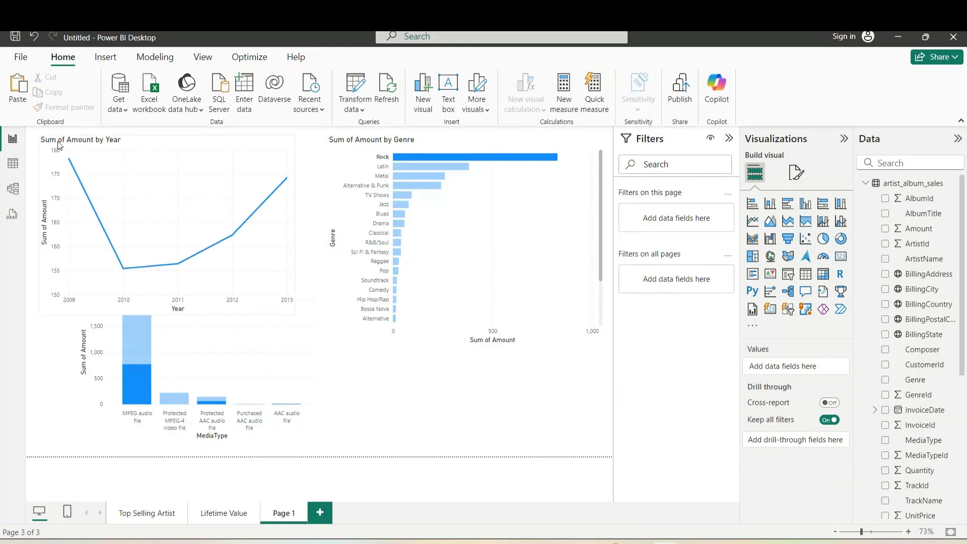
- Drill the Rock-filtered line chart down through quarter to month level and shorten it to clear the media type chart
mouse_move(70, 161)
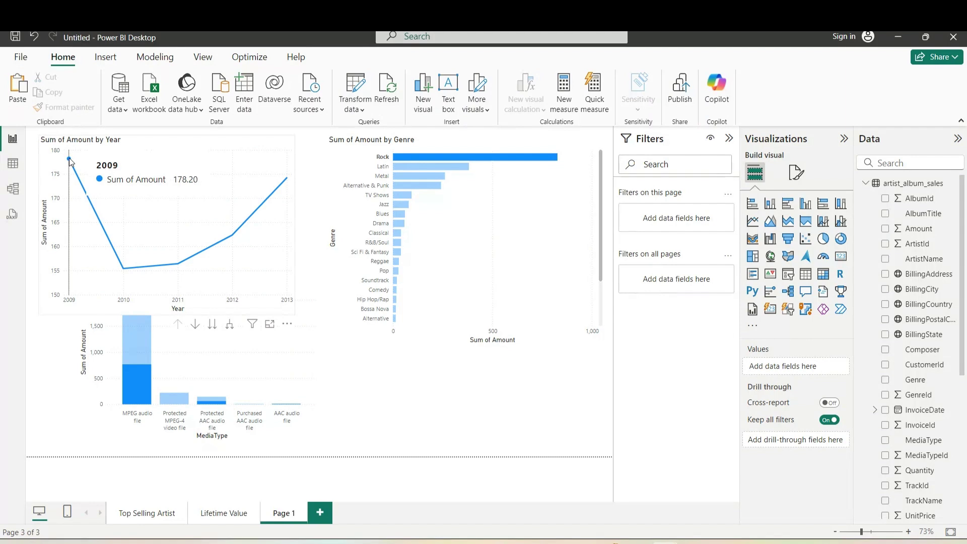
mouse_move(123, 271)
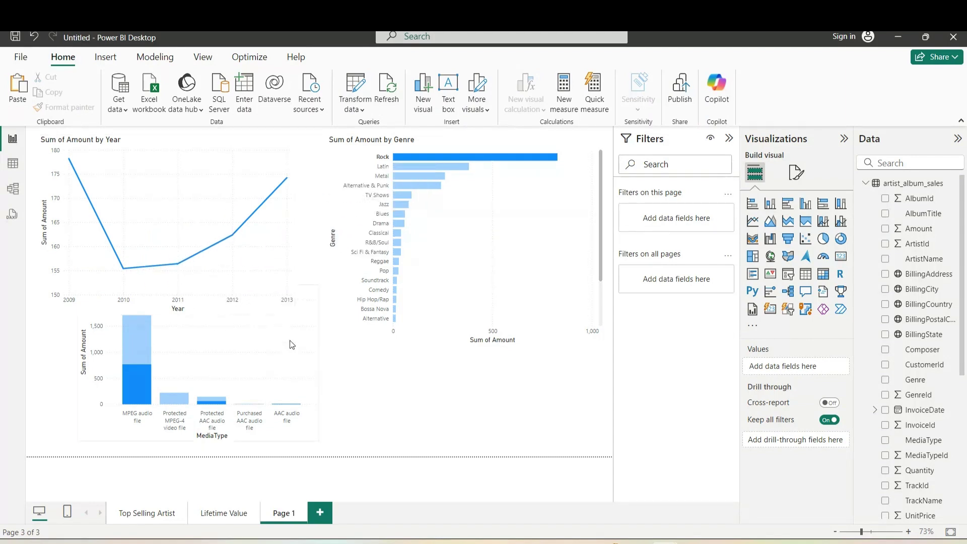
click(255, 161)
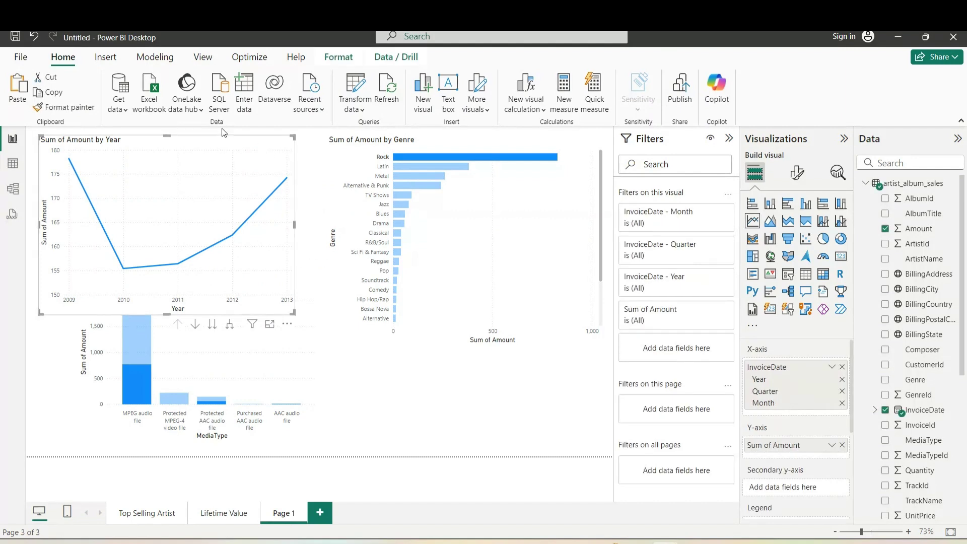
click(195, 324)
click(218, 334)
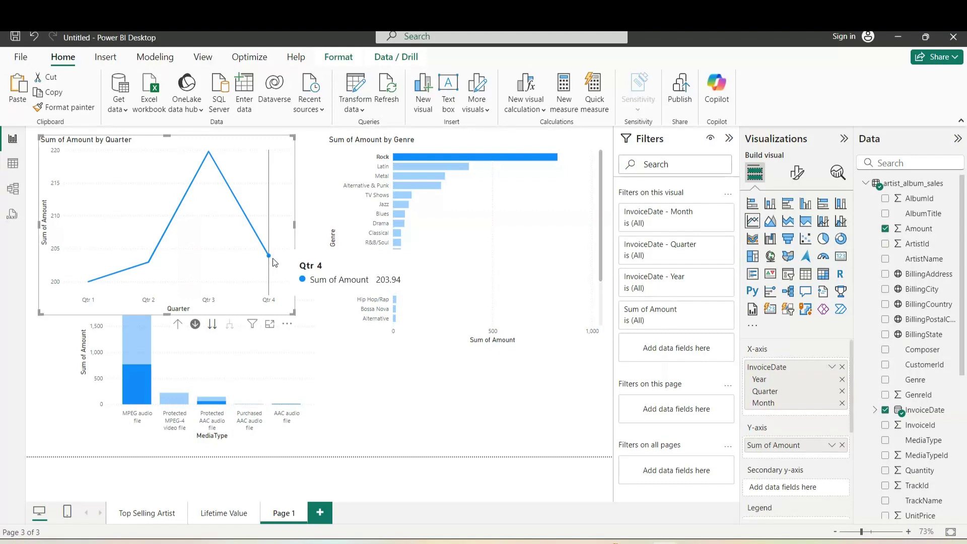
click(212, 326)
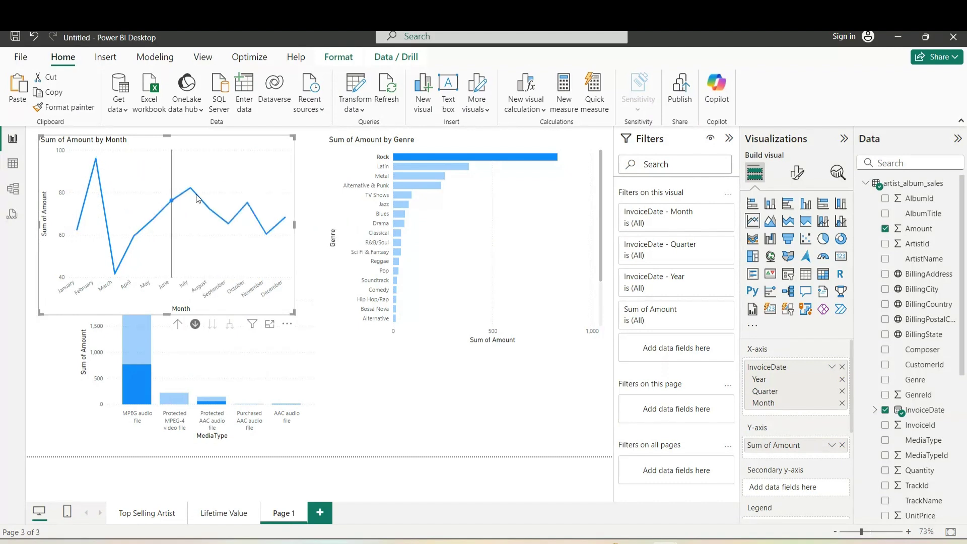
drag(168, 309, 168, 276)
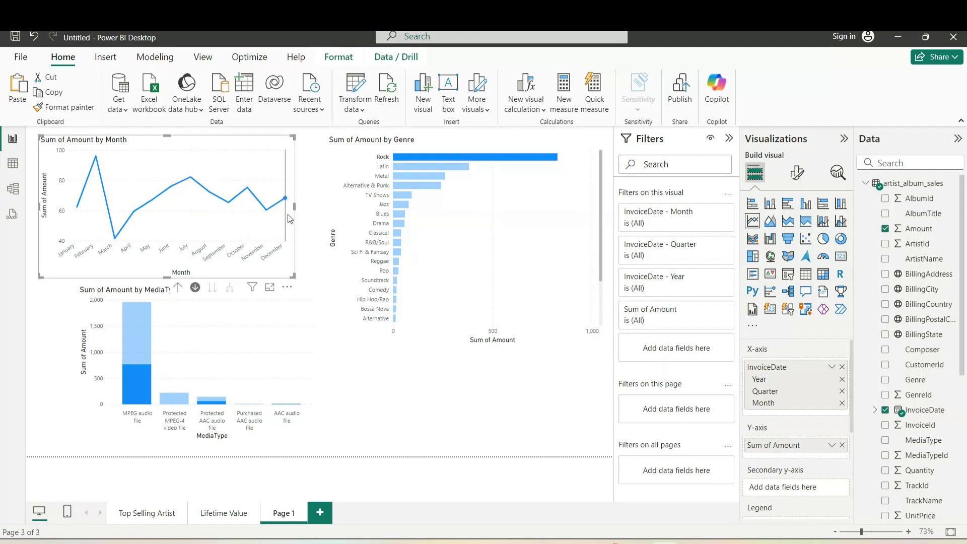
- Cross-filter the page by the Latin genre, clear that selection, and drill the line chart back up to year level
click(412, 170)
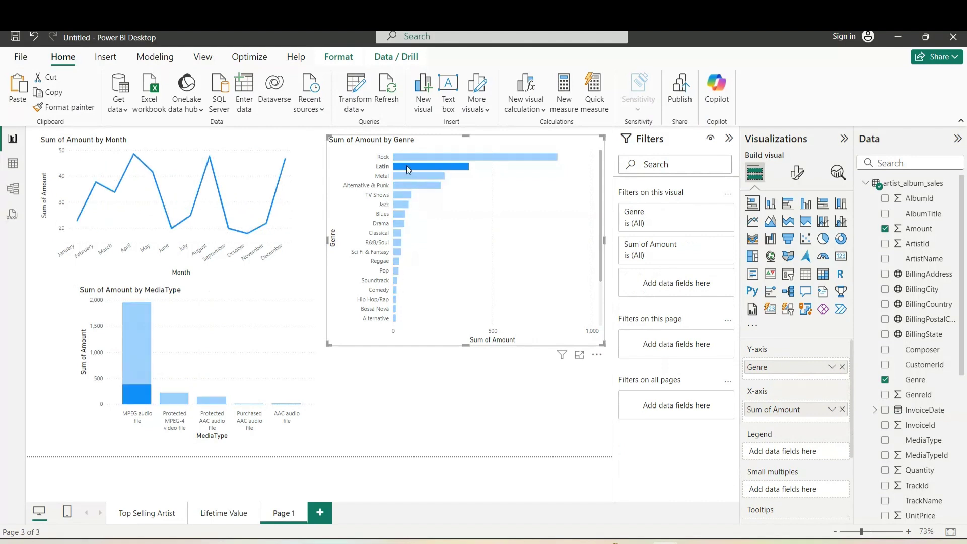
click(406, 167)
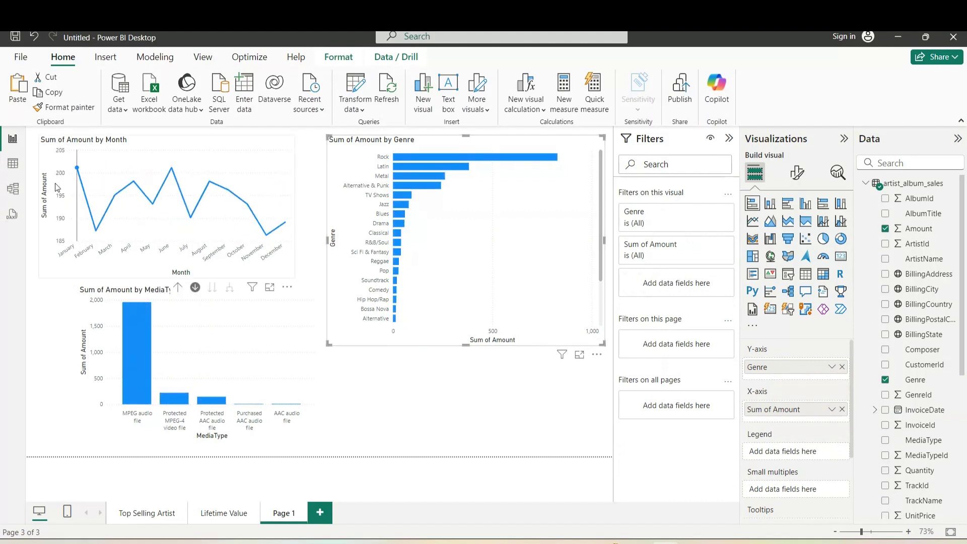
click(178, 287)
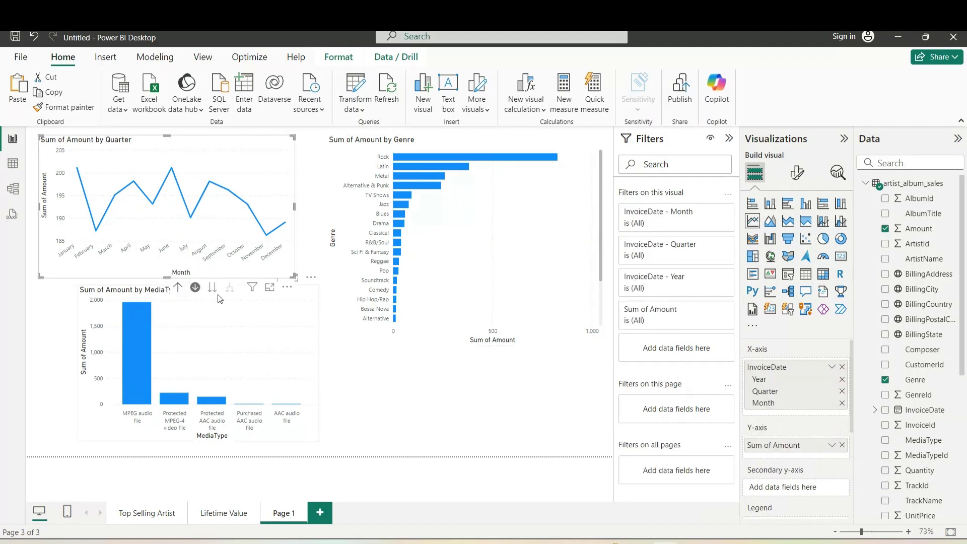
click(178, 288)
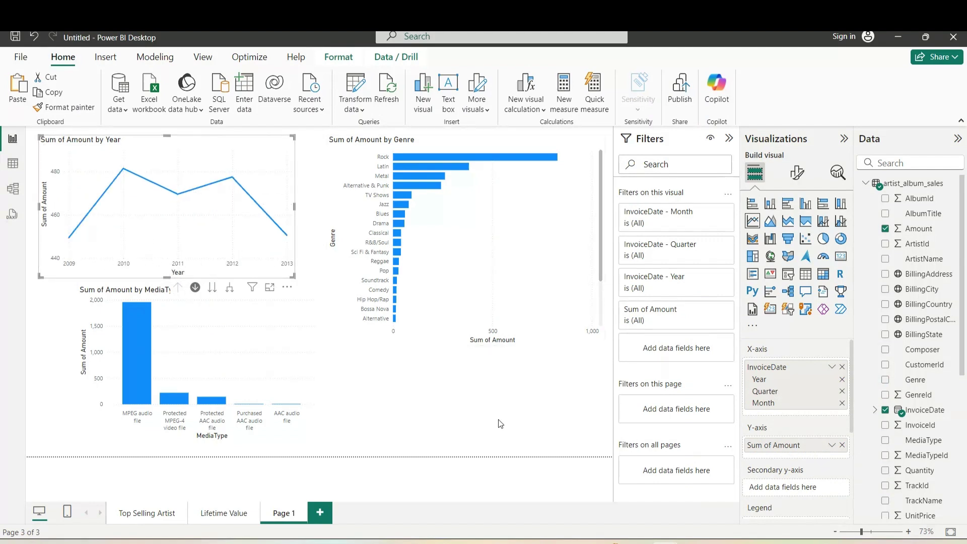
- Rename the page holding the genre, yearly and media type charts as Genre
click(410, 494)
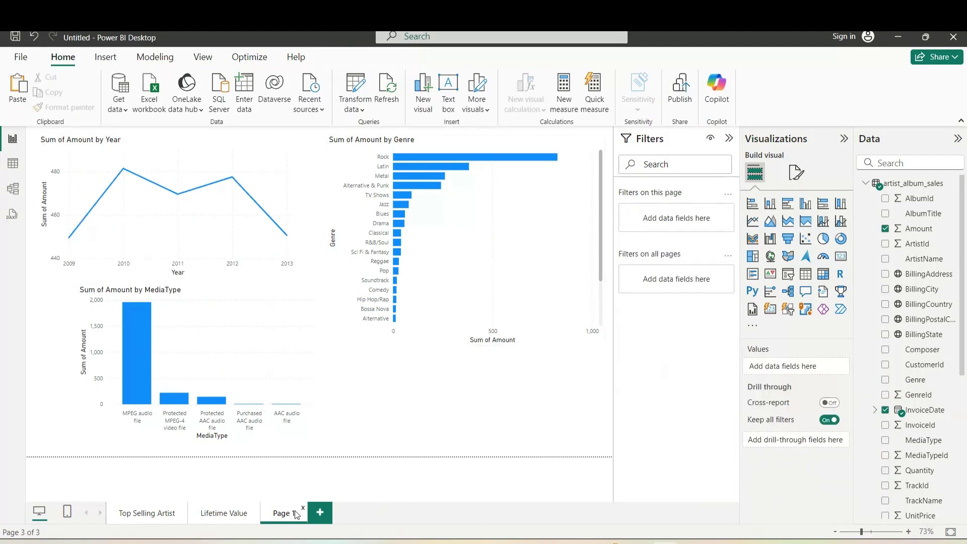
double_click(288, 512)
key(BackSpace)
click(323, 476)
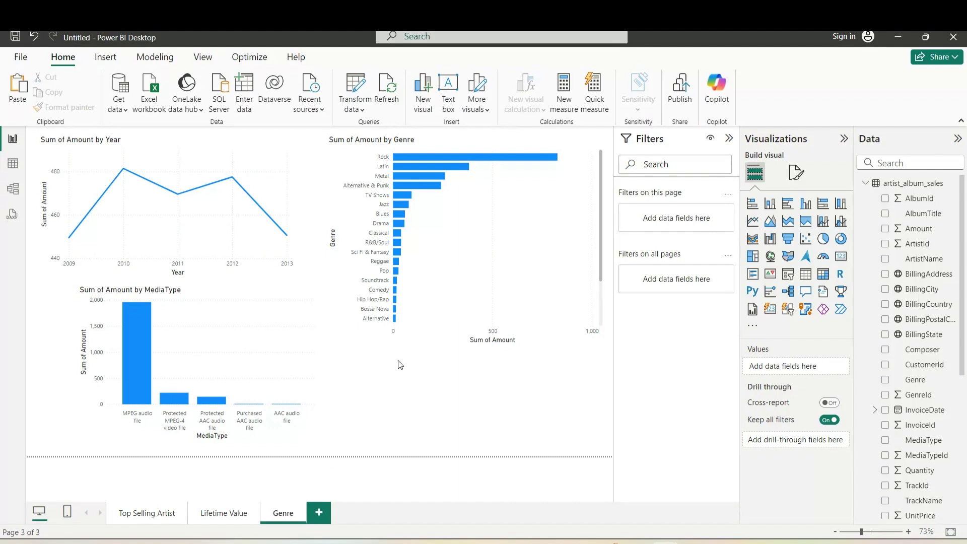
- Add a new report page and place an enlarged, empty pie chart on it
click(320, 513)
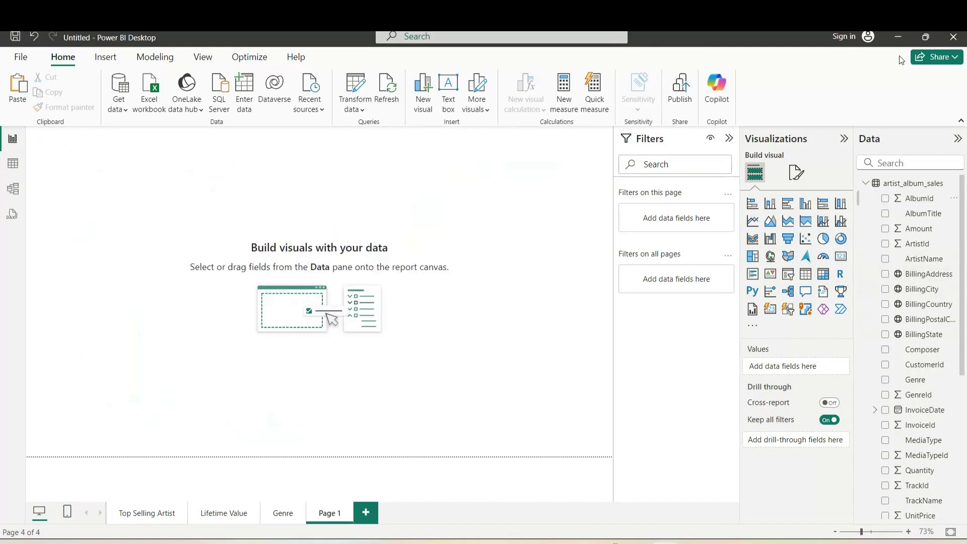
click(866, 184)
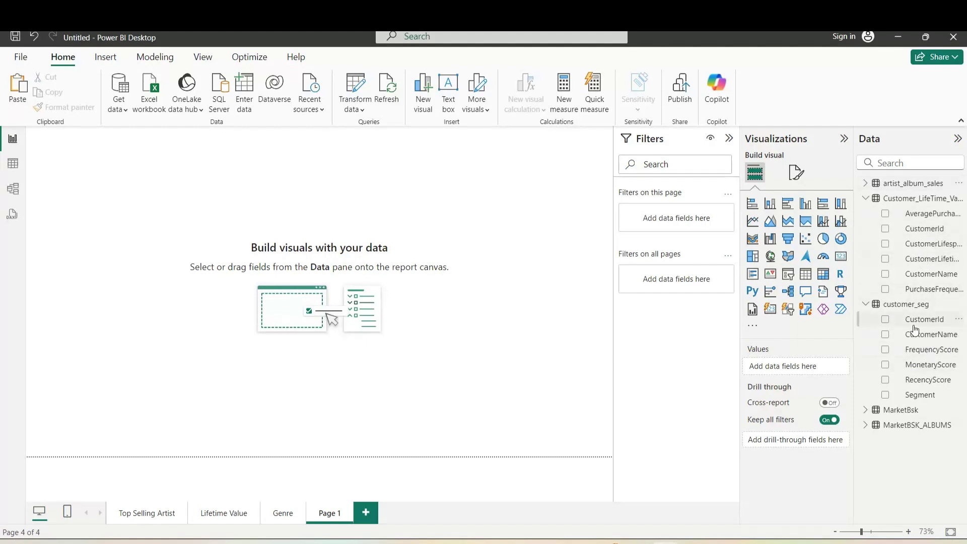
click(829, 244)
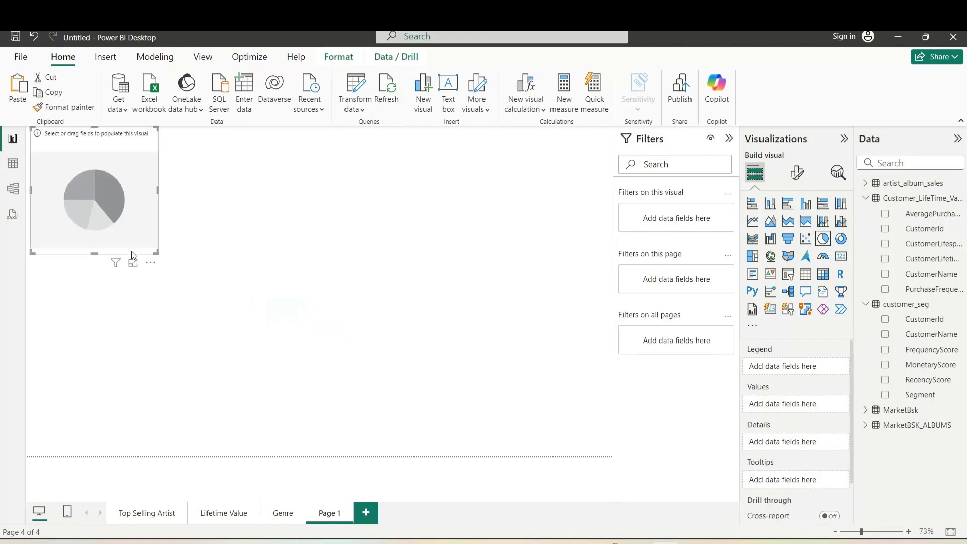
drag(157, 253, 235, 372)
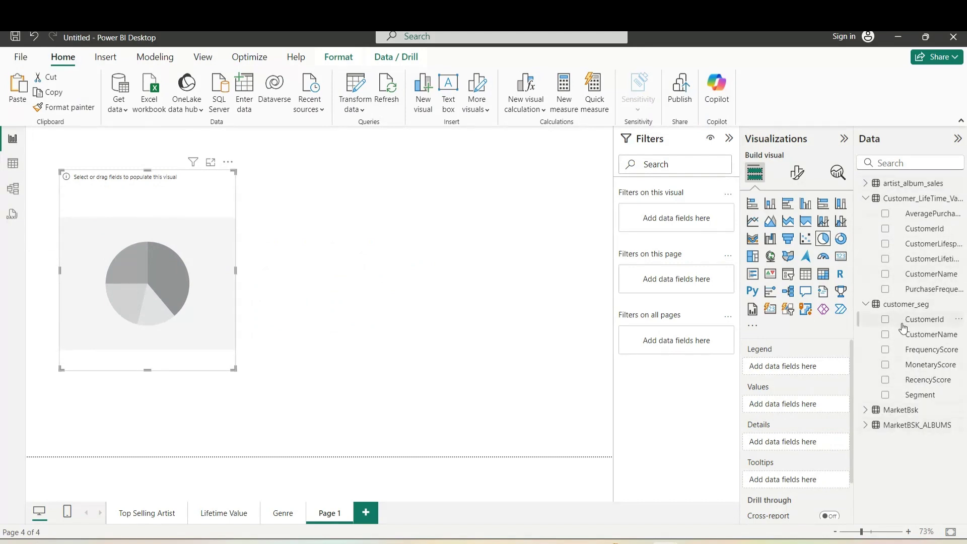
- Plot the sum of Amount by customer Segment in the pie chart and enlarge the visual further
click(885, 395)
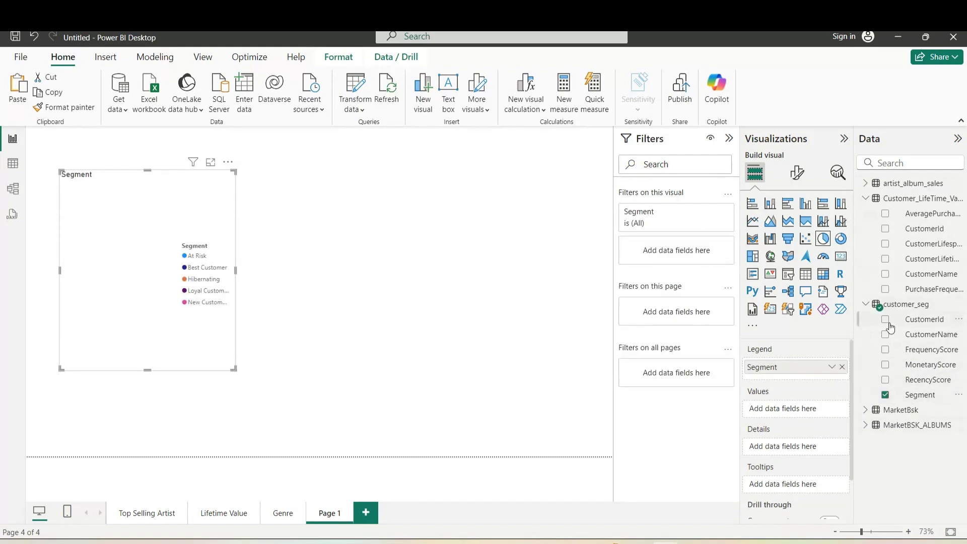
click(866, 184)
click(886, 229)
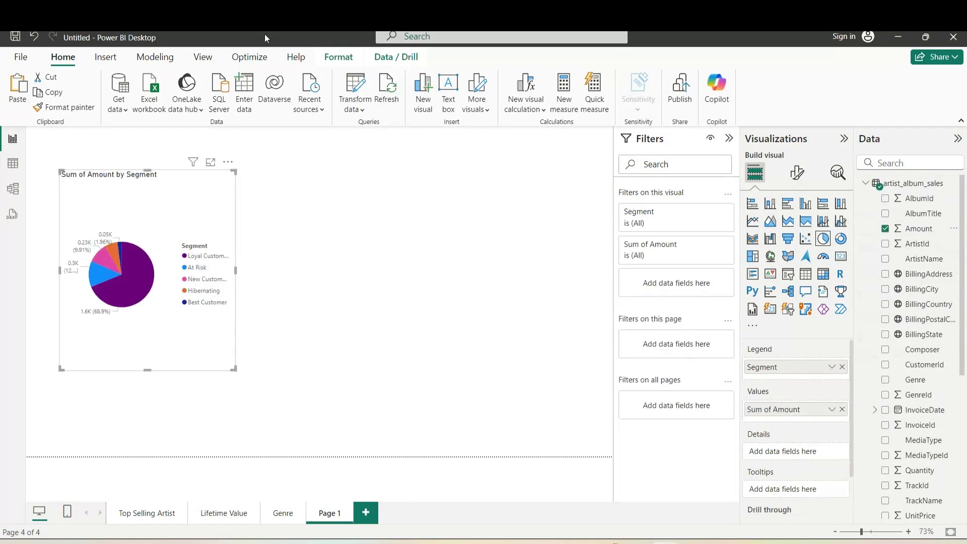
drag(238, 383, 285, 440)
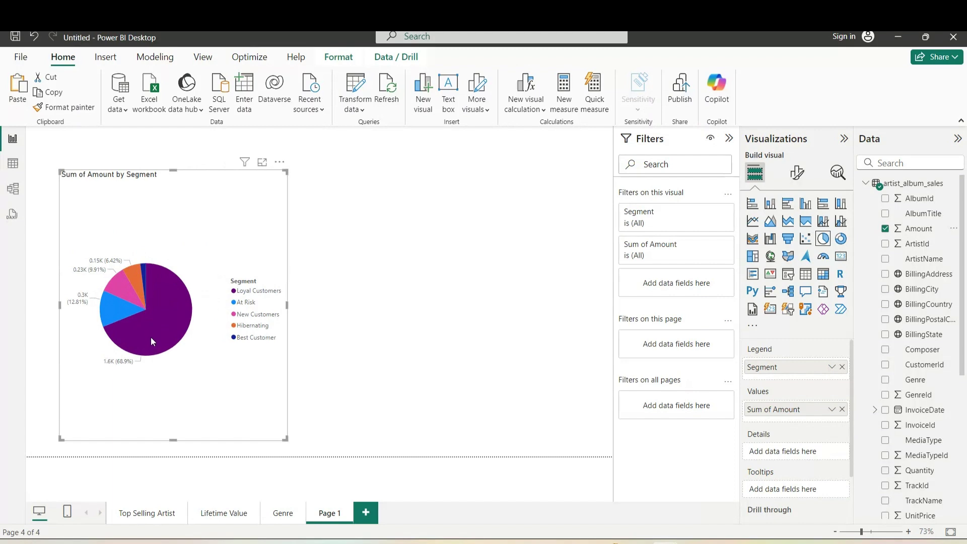
- Examine each customer segment's amount and share by inspecting and highlighting the pie slices in turn
mouse_move(150, 336)
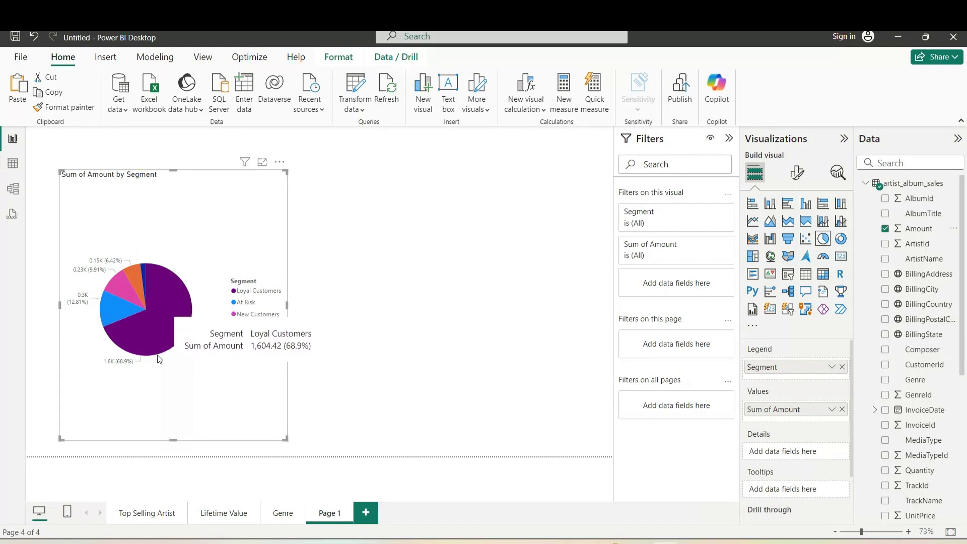
click(111, 309)
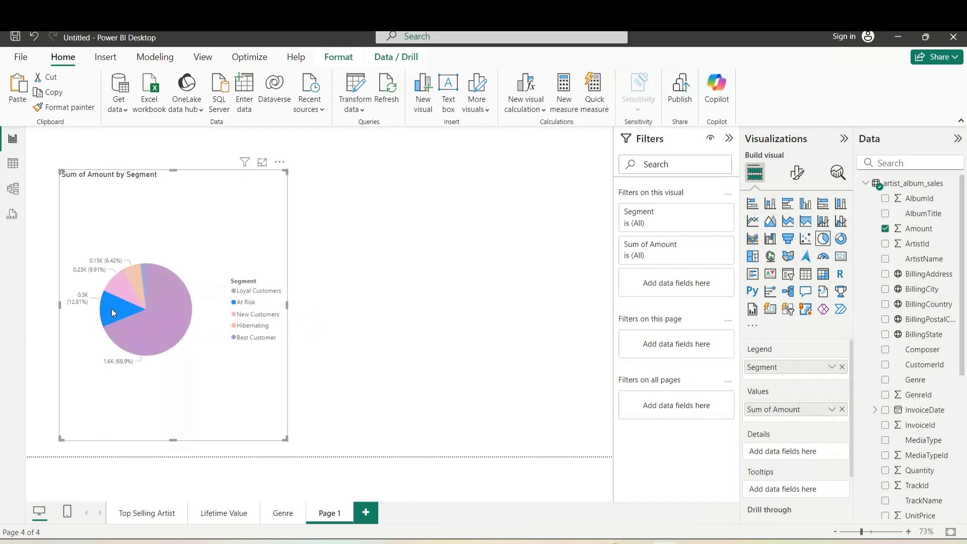
mouse_move(113, 310)
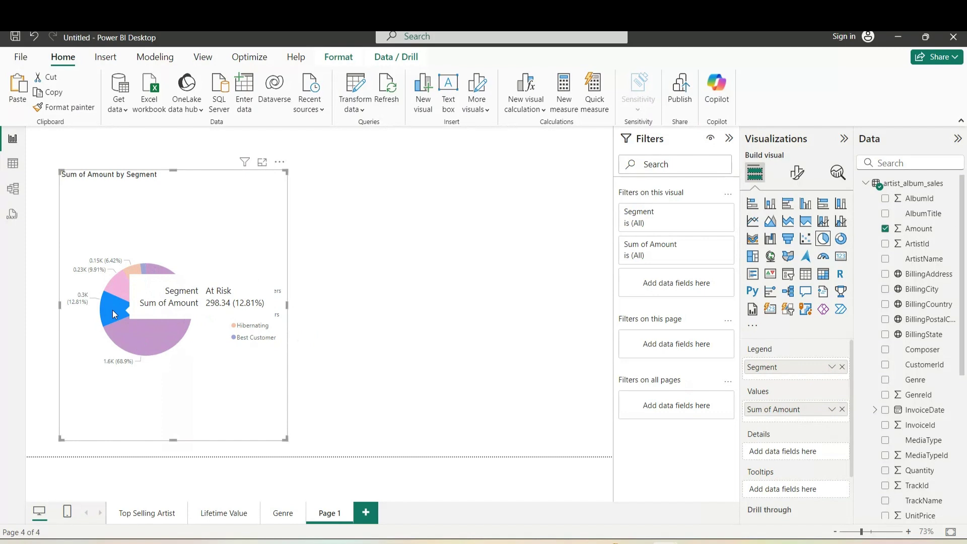
click(114, 310)
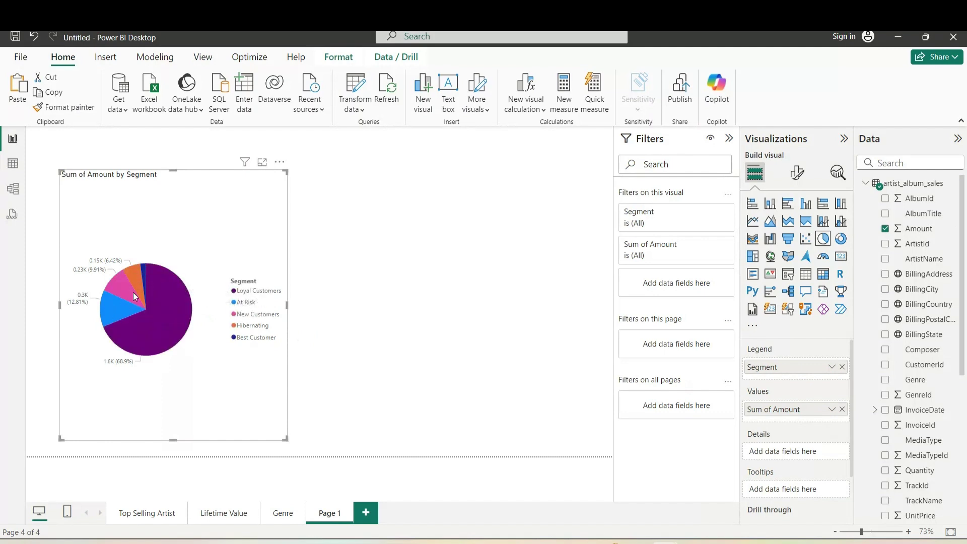
click(131, 293)
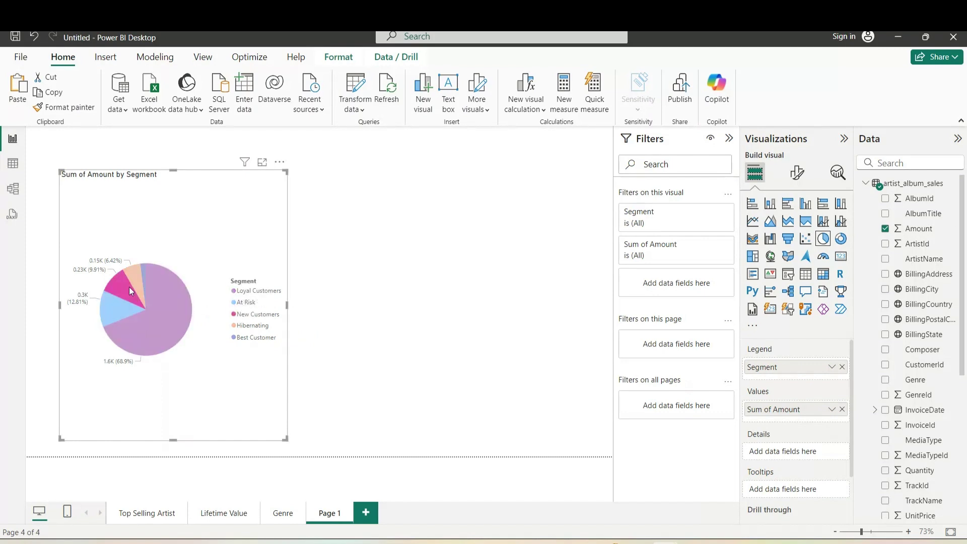
click(122, 286)
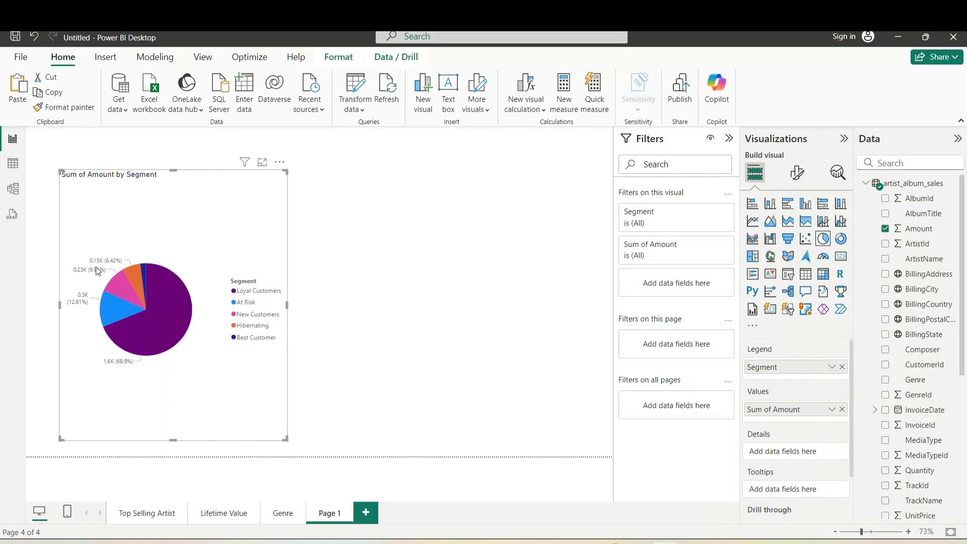
mouse_move(119, 290)
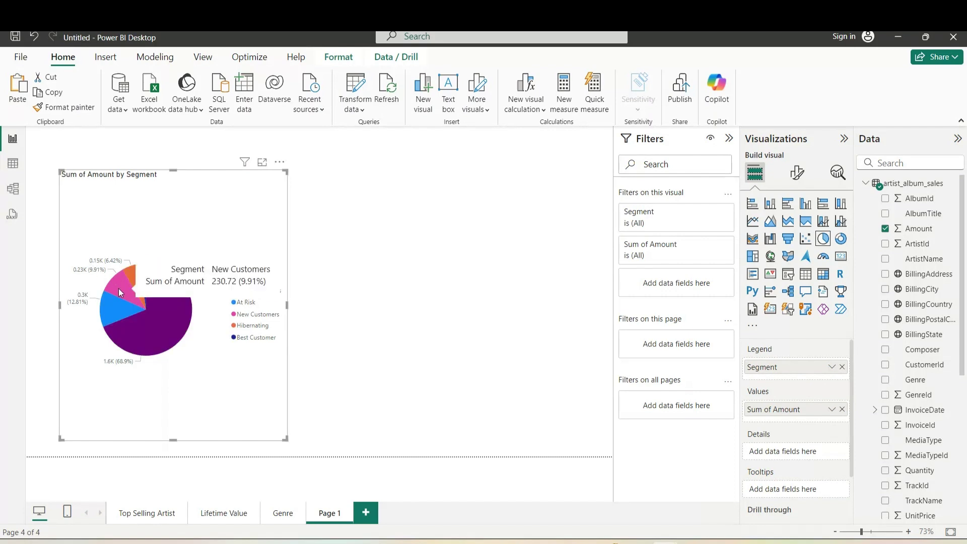
mouse_move(132, 273)
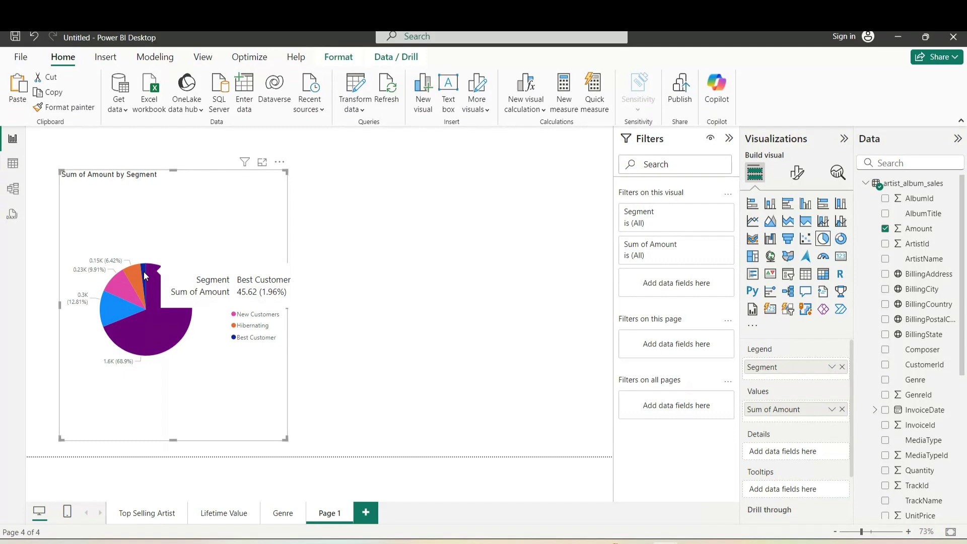
click(173, 333)
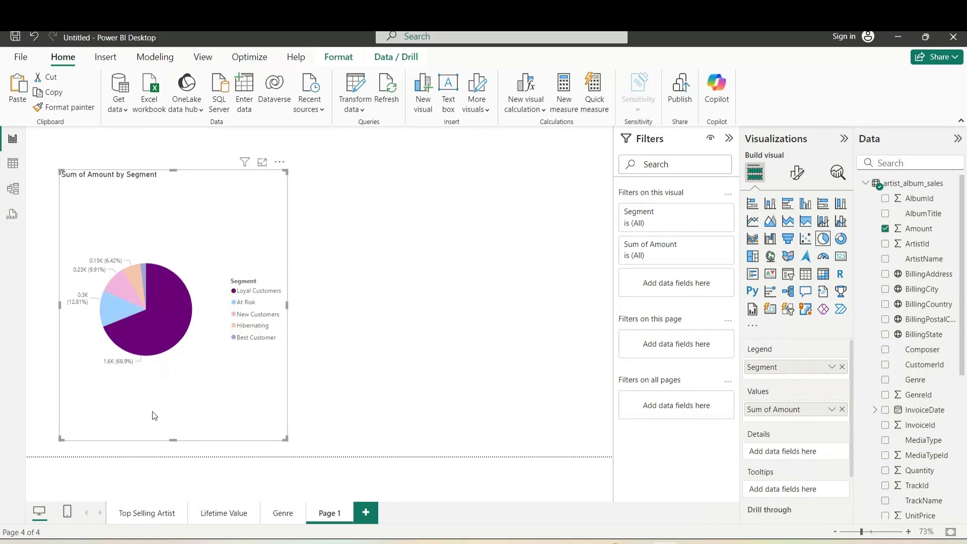
click(230, 379)
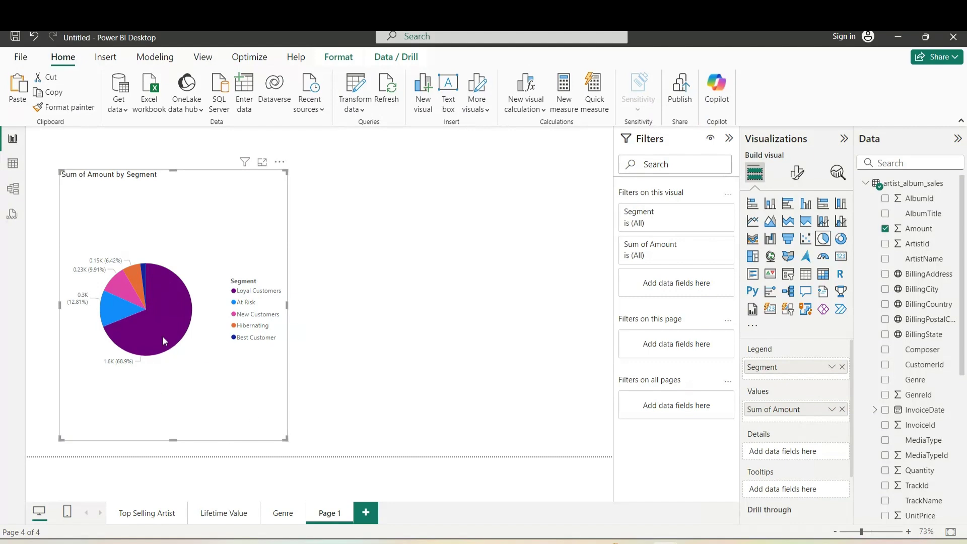
click(167, 324)
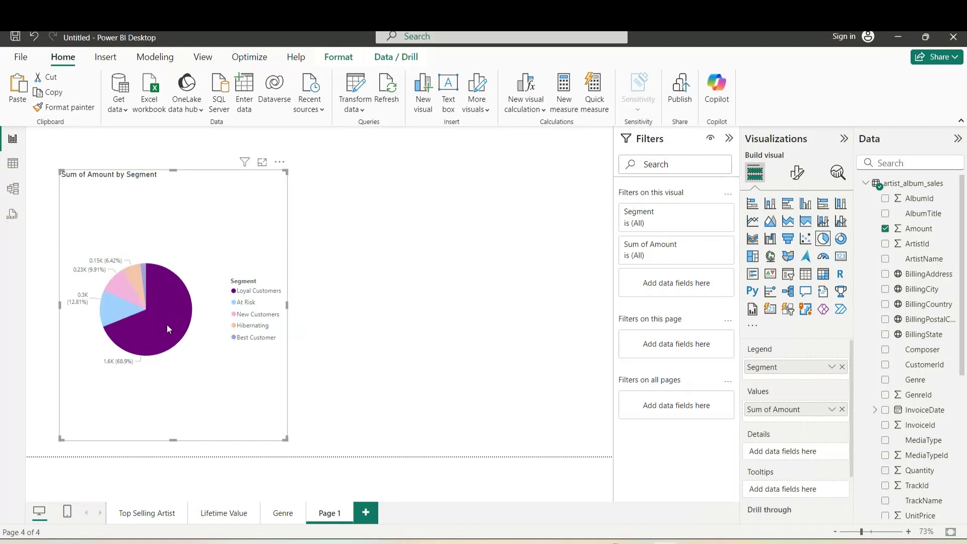
click(144, 272)
click(116, 310)
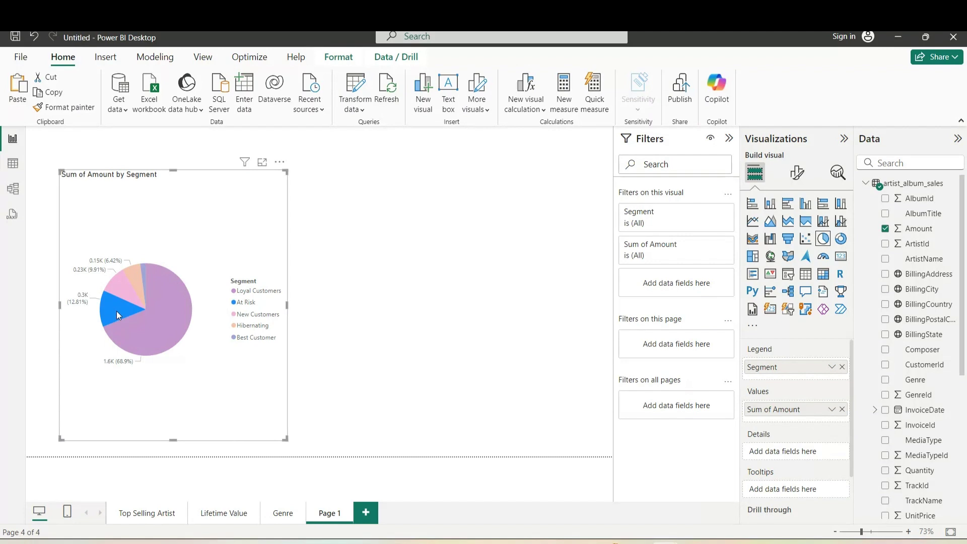
click(137, 273)
click(123, 285)
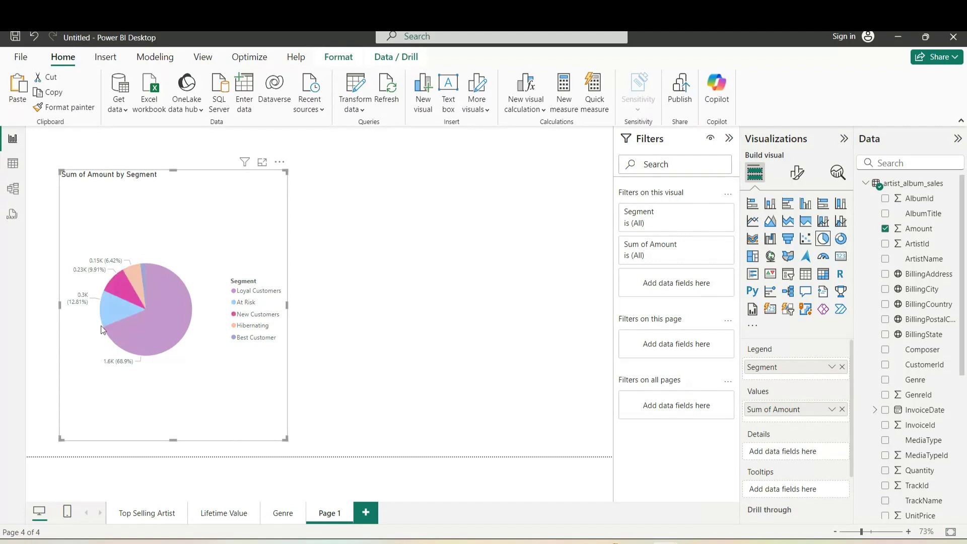
click(172, 342)
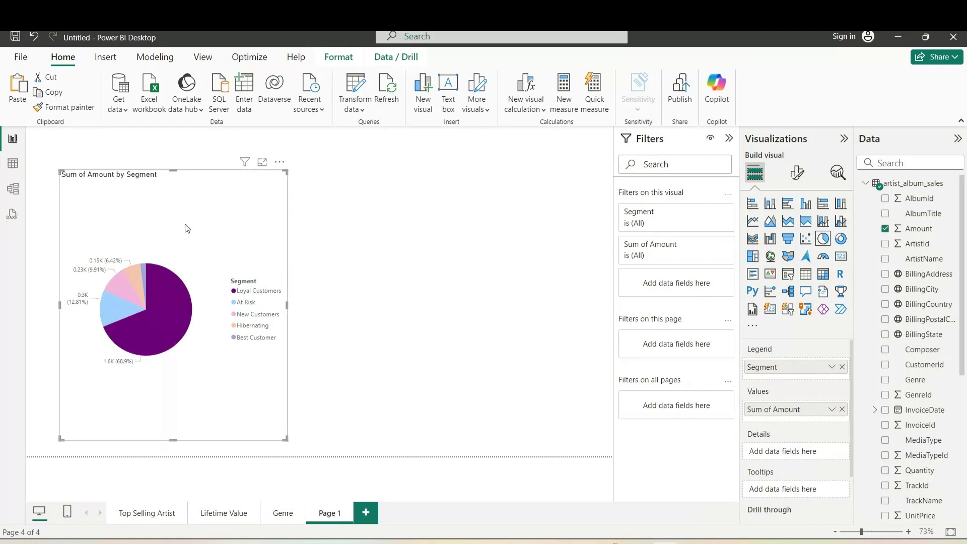
- Lower the upper edge of the segment pie chart to shorten the visual and clear its slice highlight
drag(169, 219, 168, 264)
click(326, 461)
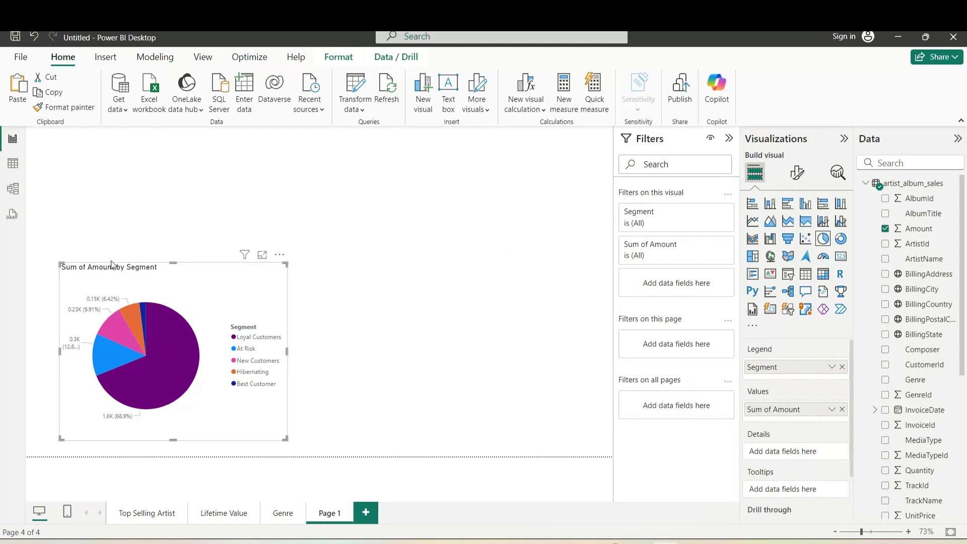
- Rename the pie chart's page as Segmentation and deselect the chart
double_click(330, 519)
key(BackSpace)
key(BackSpace)
key(BackSpace)
key(BackSpace)
key(BackSpace)
text(Segme)
key(Return)
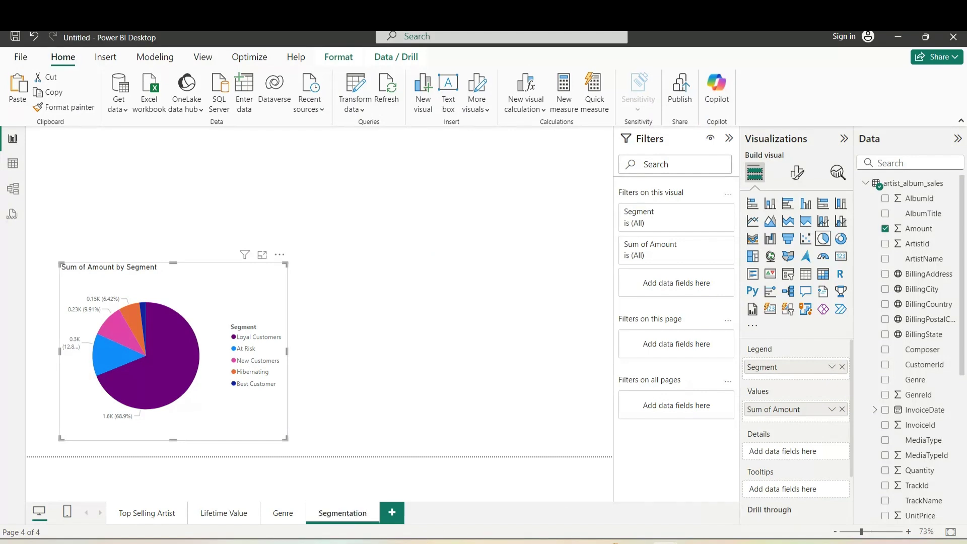
click(495, 424)
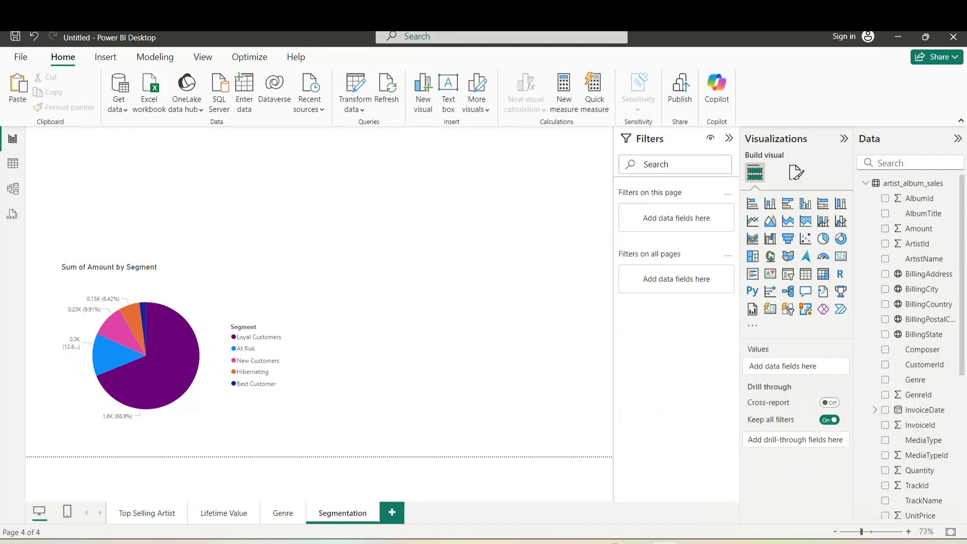
- Add a new report page and show only the MarketBsk table's fields in the field list
click(392, 512)
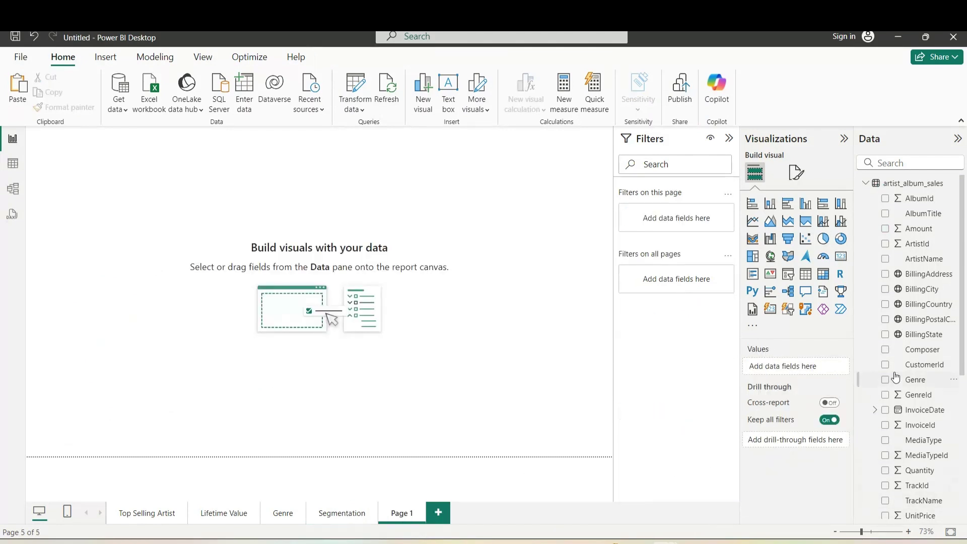
click(866, 184)
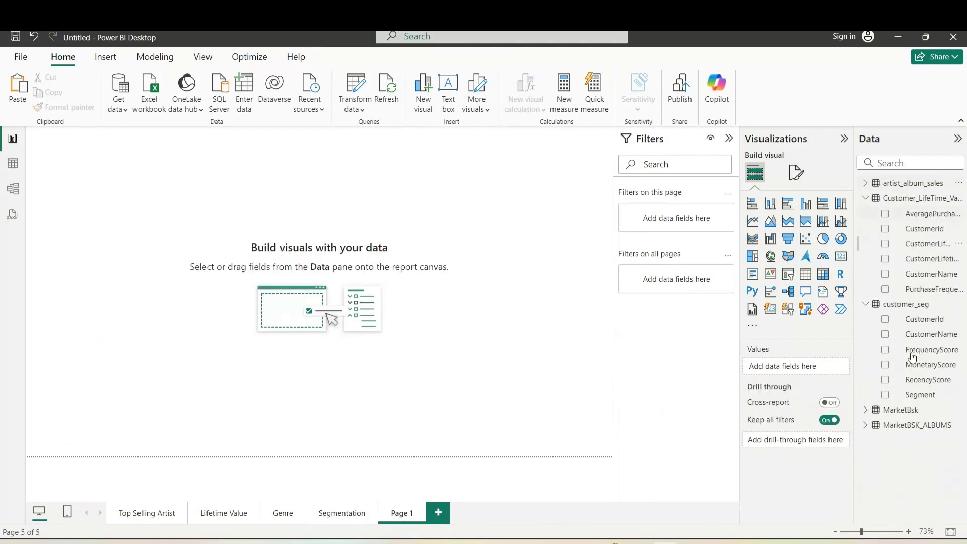
click(866, 303)
click(865, 198)
click(866, 228)
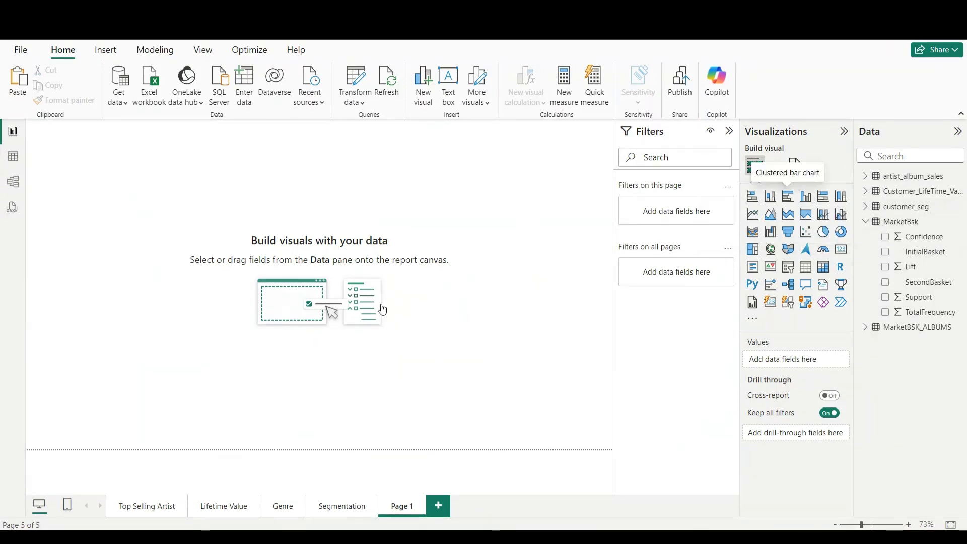
- Insert a clustered bar chart, enlarge it and place it lower on the report page
click(789, 203)
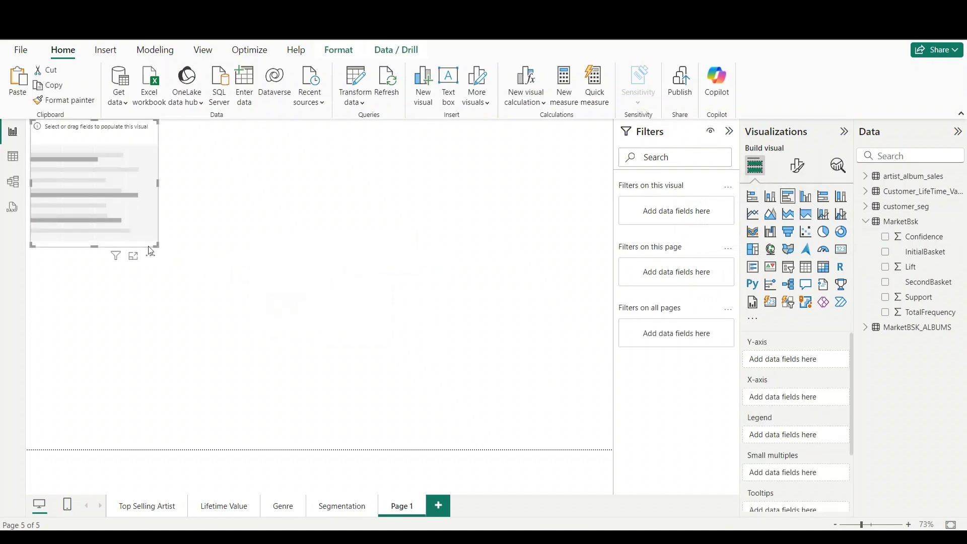
drag(157, 246, 293, 371)
drag(337, 326, 276, 262)
drag(396, 296, 365, 279)
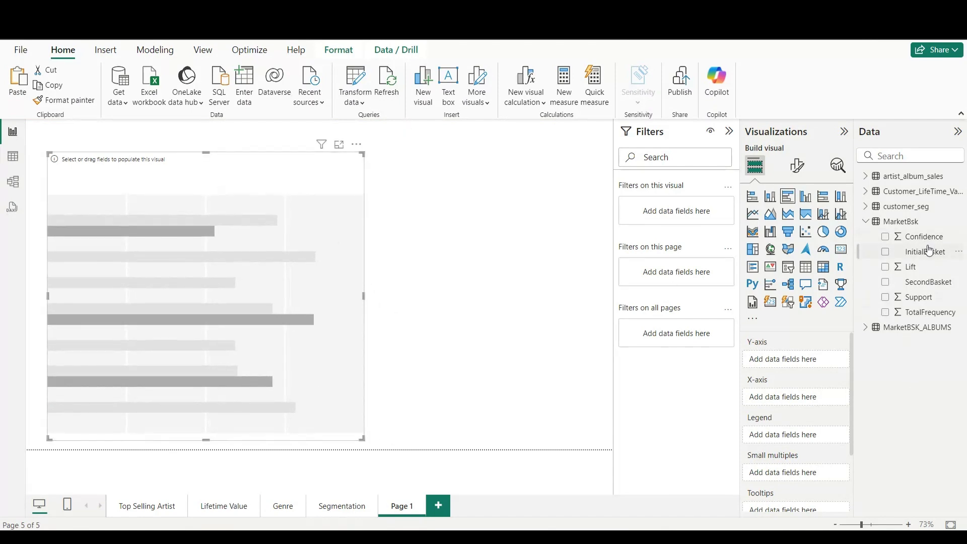
- Plot Support, Confidence and Lift by SecondBasket in the bar chart and shrink the chart to free space beside it
click(885, 283)
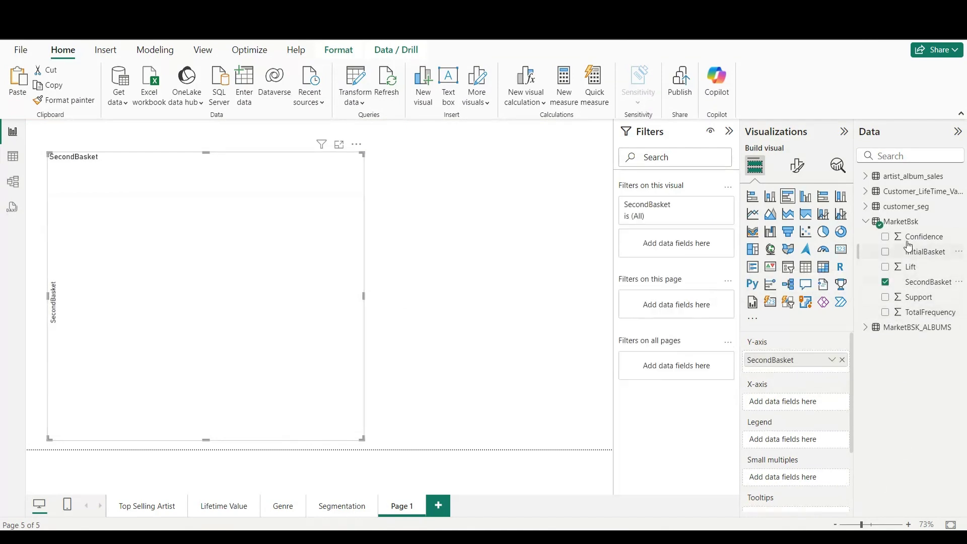
click(886, 298)
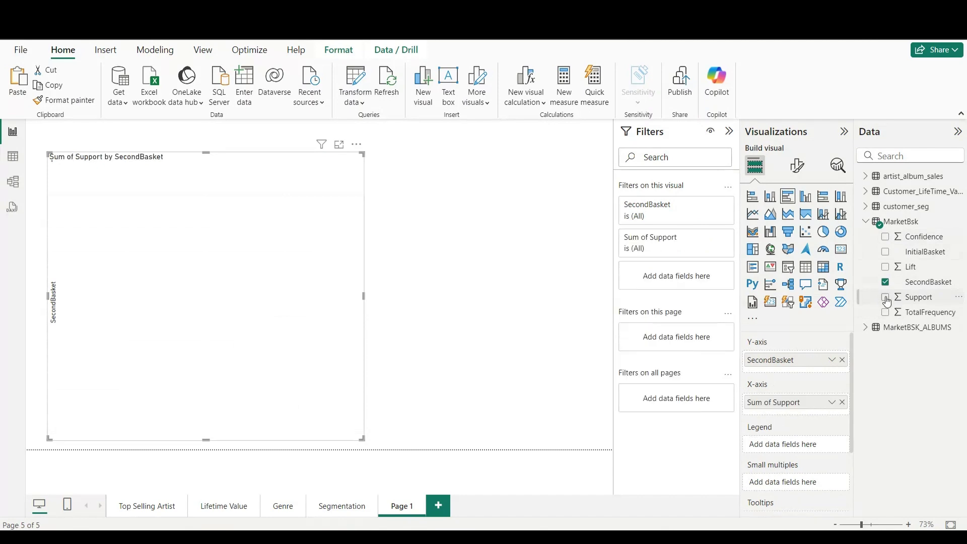
click(886, 238)
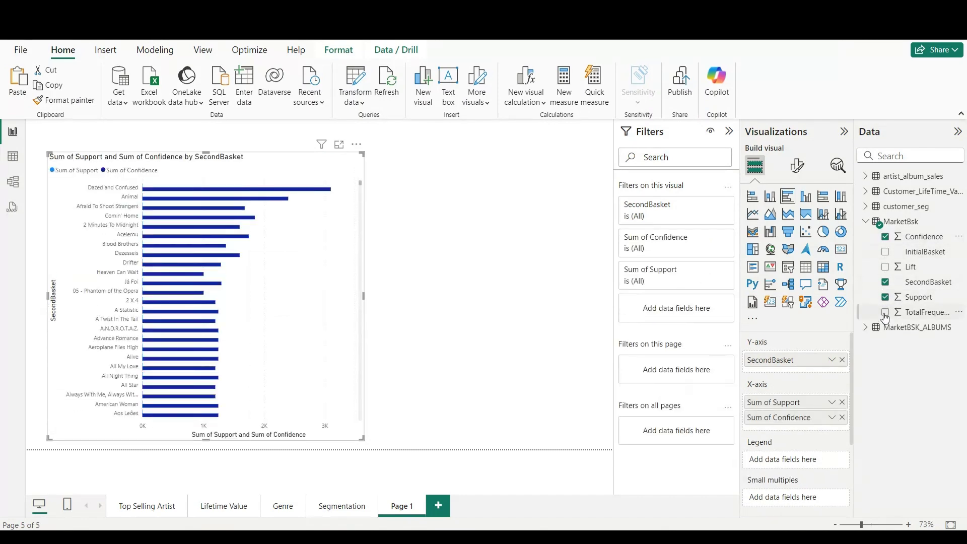
click(885, 267)
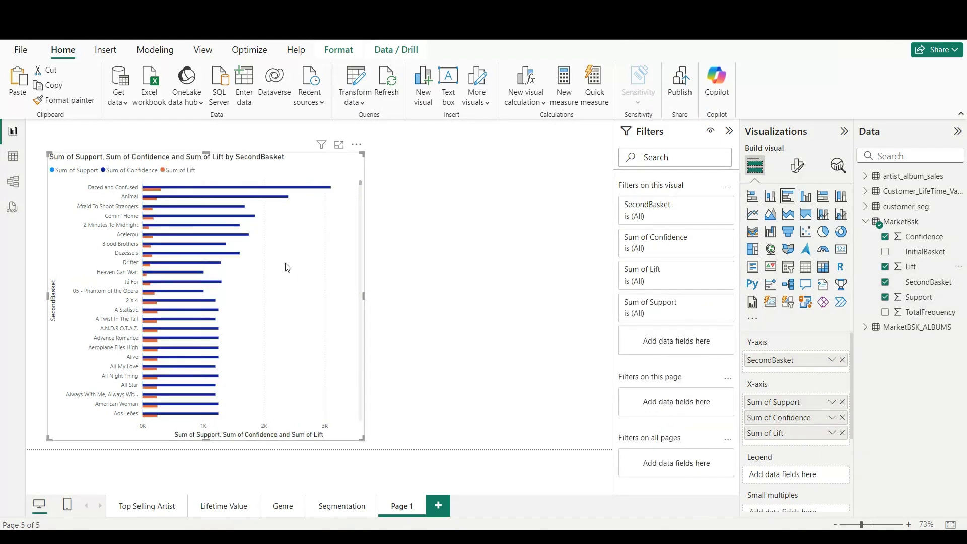
drag(360, 152, 322, 193)
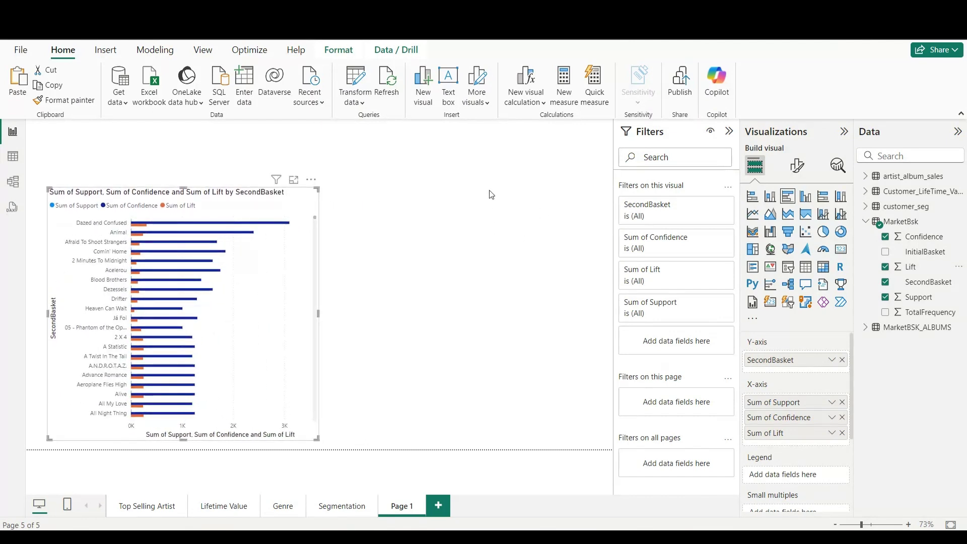
- Add an InitialBasket slicer beside the chart in Dropdown style and reduce its height to the single selection row
click(788, 267)
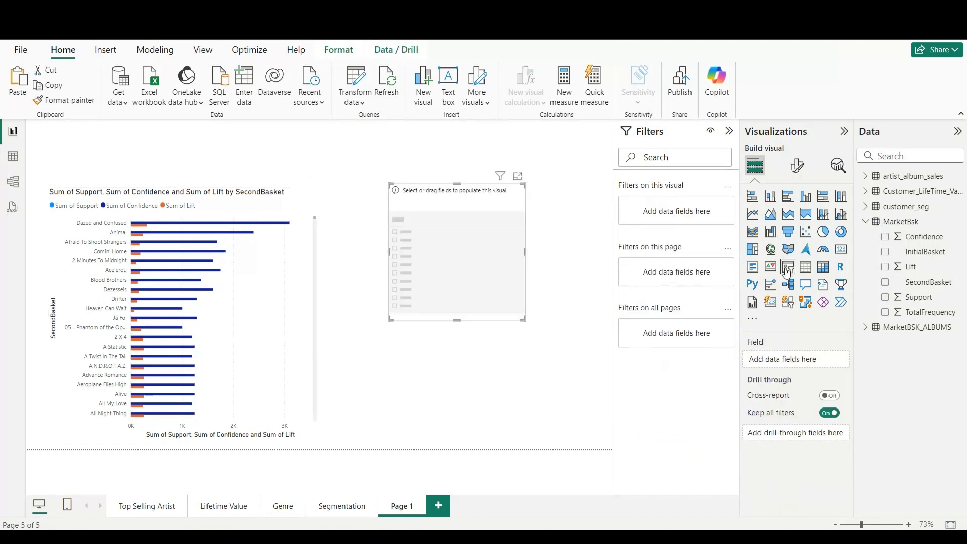
drag(887, 253, 761, 359)
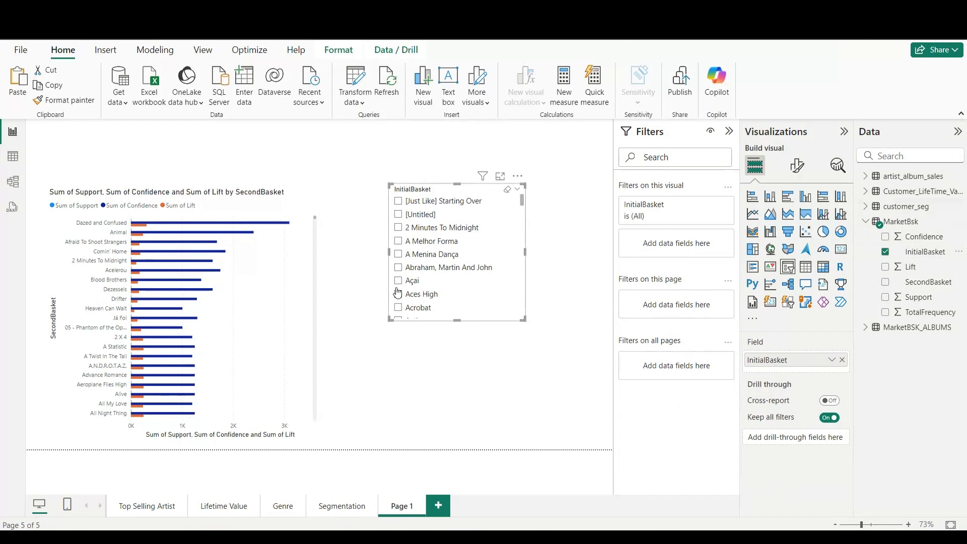
click(796, 166)
click(779, 252)
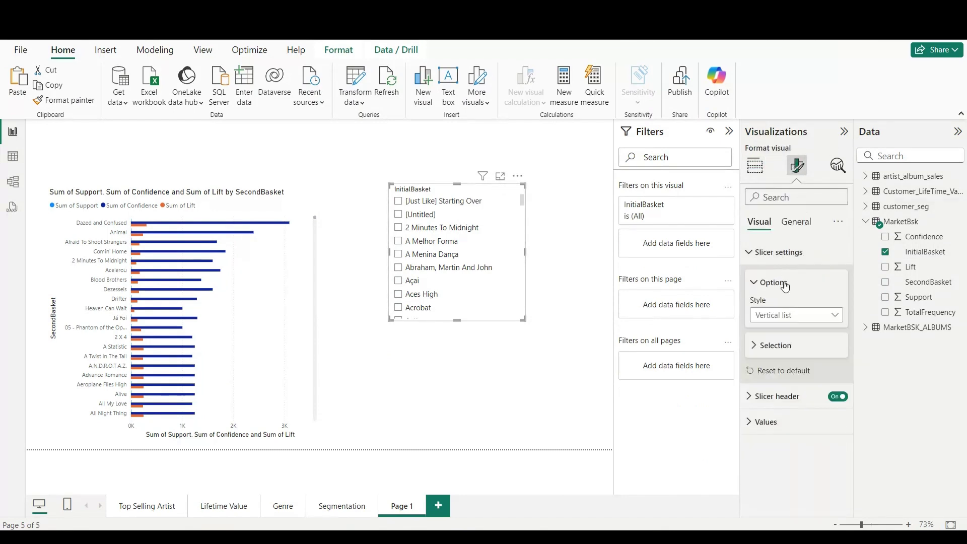
click(783, 314)
click(773, 361)
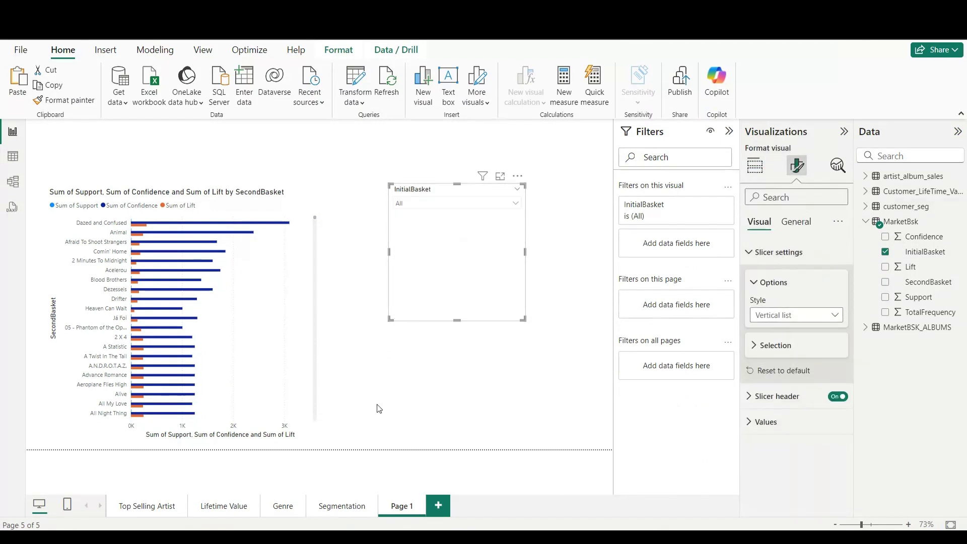
click(471, 222)
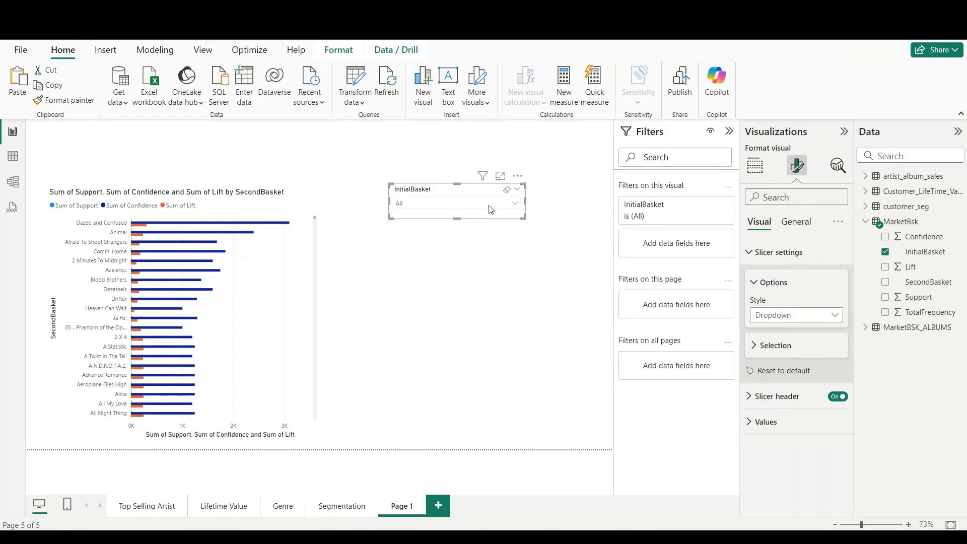
- Filter the InitialBasket slicer to [Just Like] Starting Over and examine the Fairies Wear Boots bars in the chart
click(491, 207)
click(406, 220)
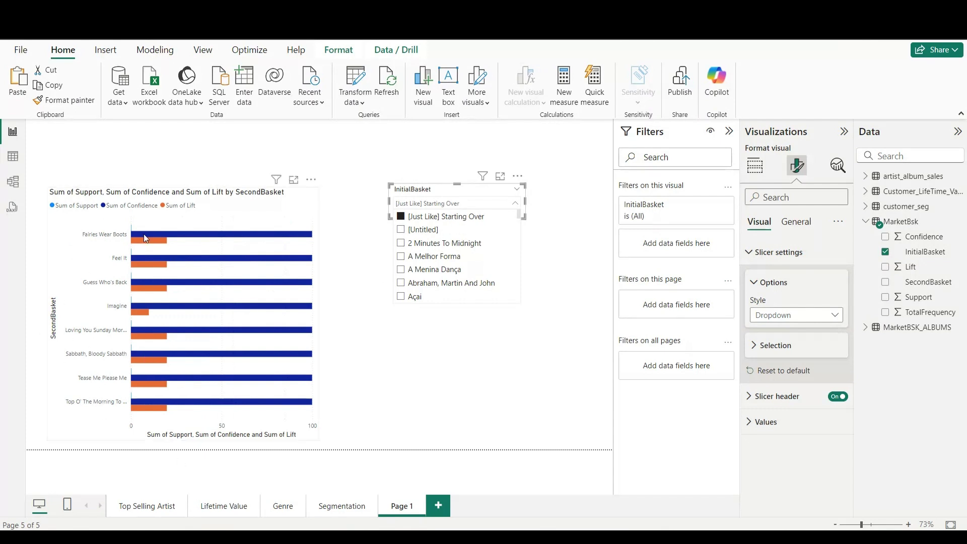
mouse_move(145, 237)
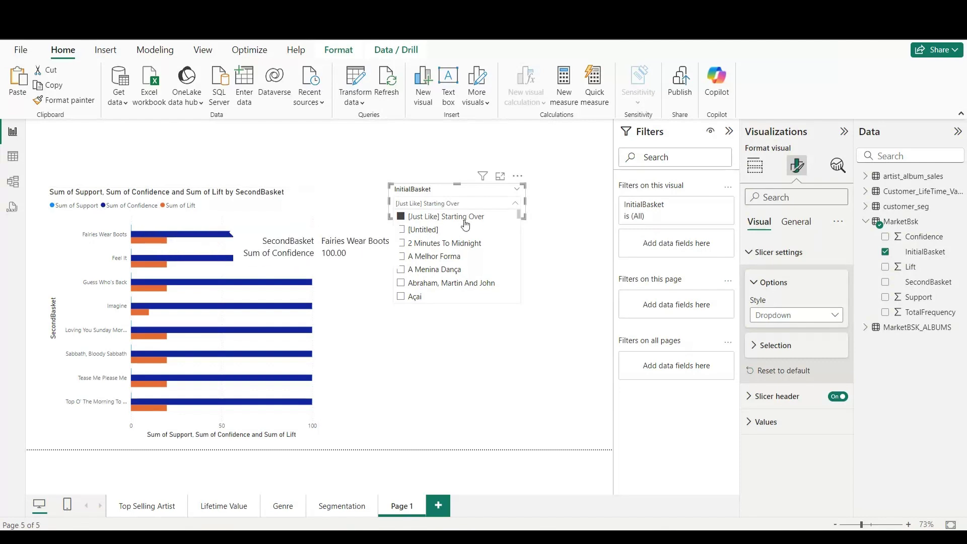
click(134, 231)
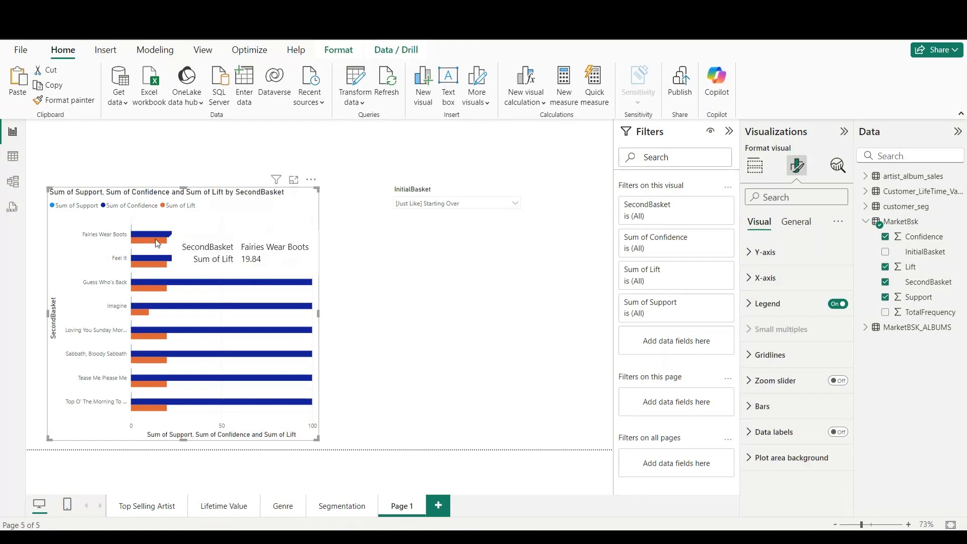
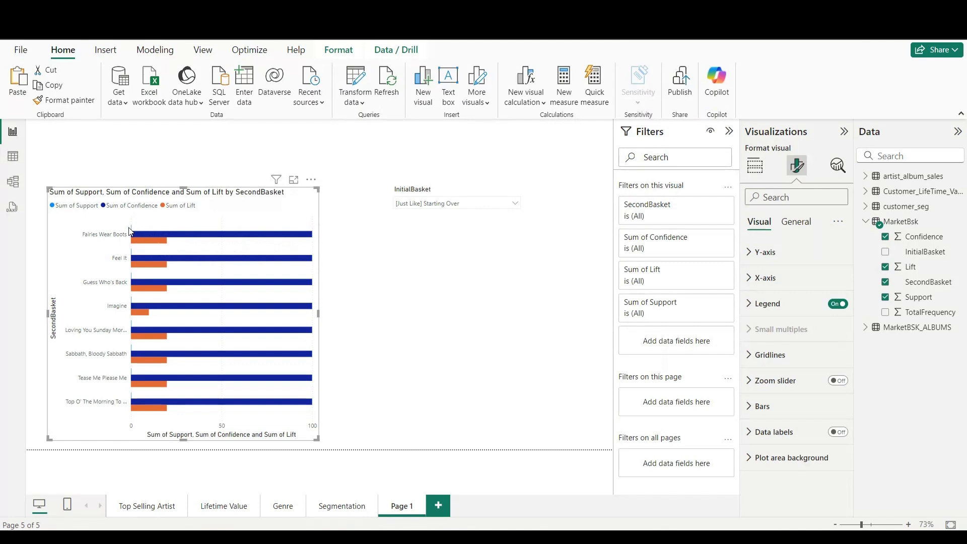
- Widen the bar chart to just short of the slicer and examine the Fairies Wear Boots and Feel It bars
drag(317, 437, 446, 447)
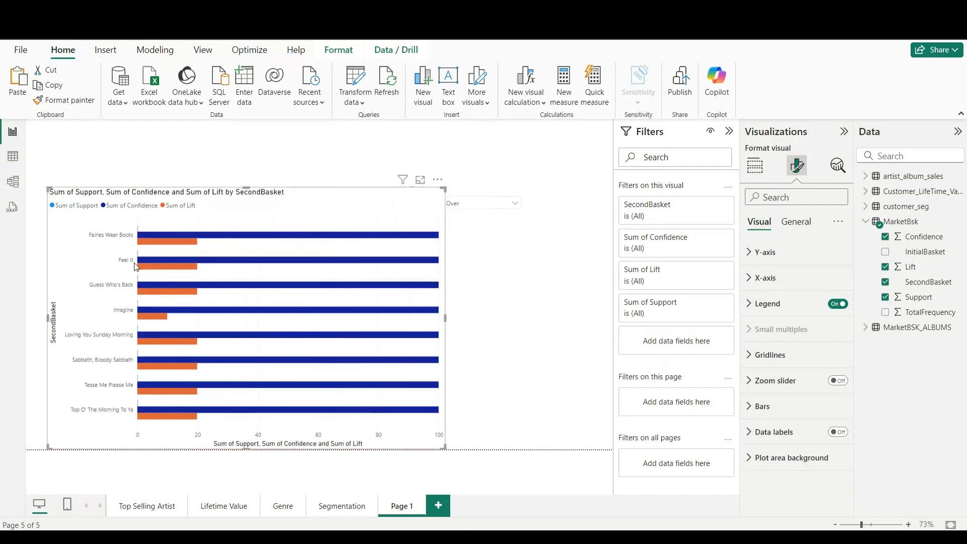
click(140, 232)
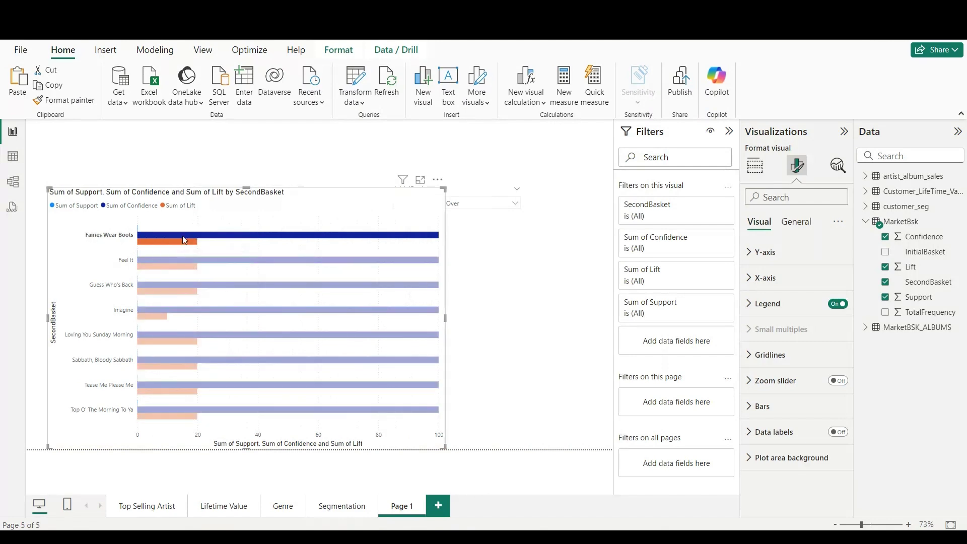
click(143, 231)
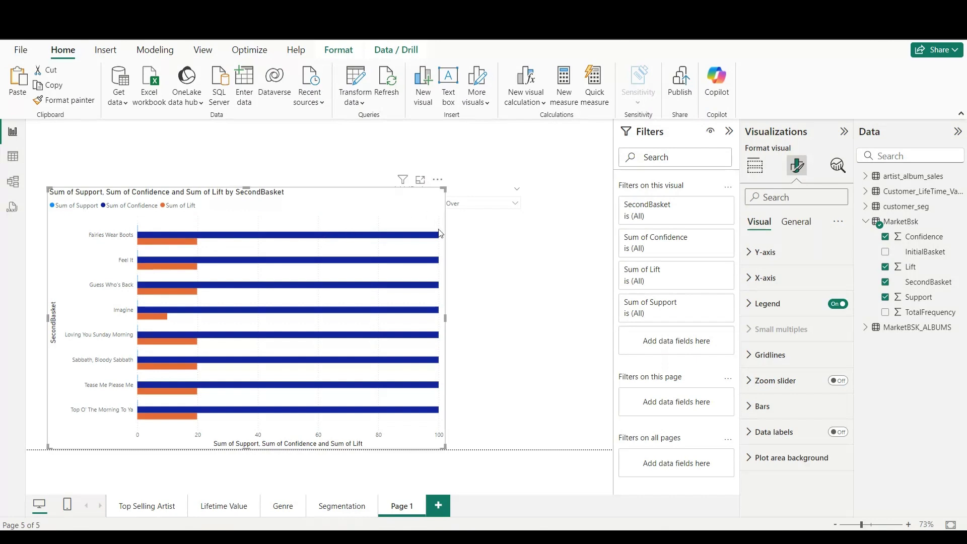
drag(444, 318, 361, 316)
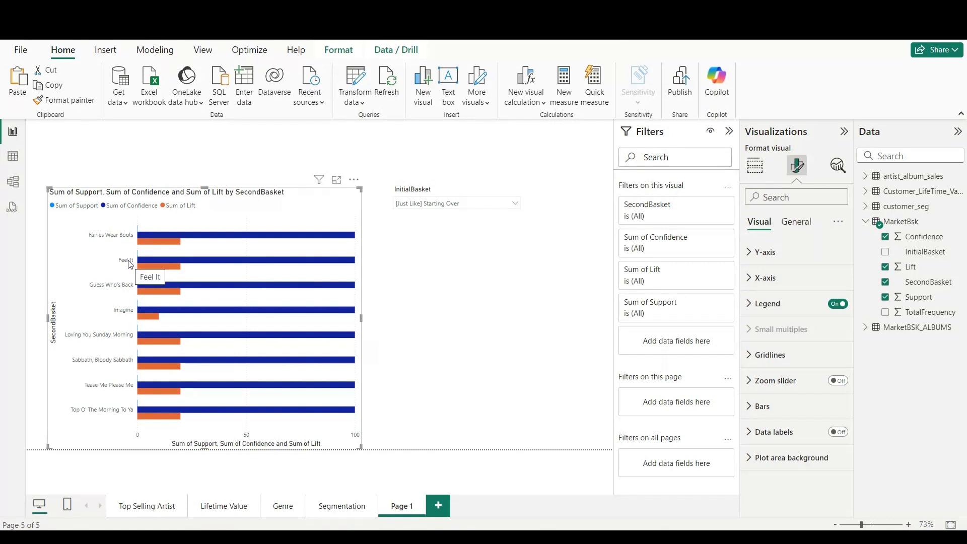
mouse_move(140, 257)
mouse_move(209, 262)
mouse_move(174, 265)
- Filter the InitialBasket slicer to [Untitled] and examine the confidence and lift bars for Nothing To Say
click(422, 205)
click(402, 231)
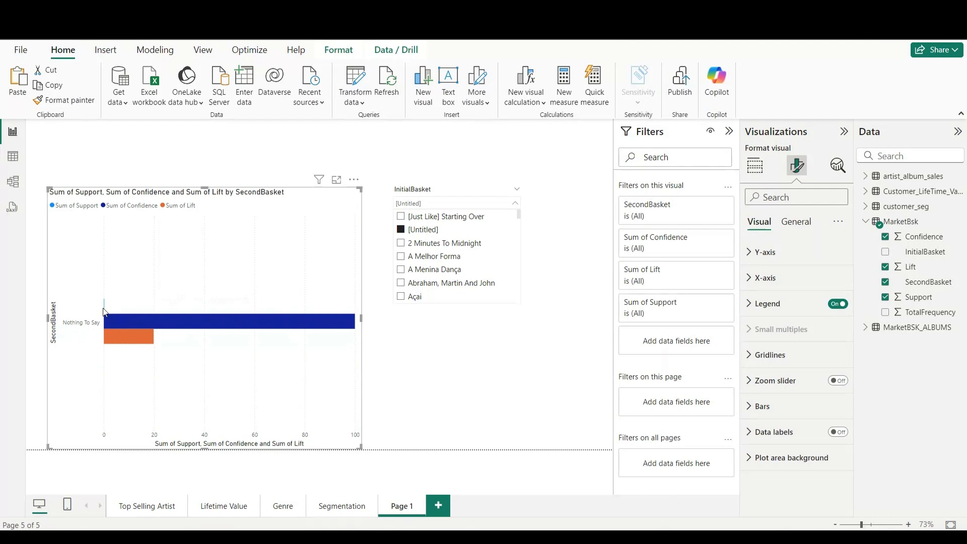
mouse_move(128, 321)
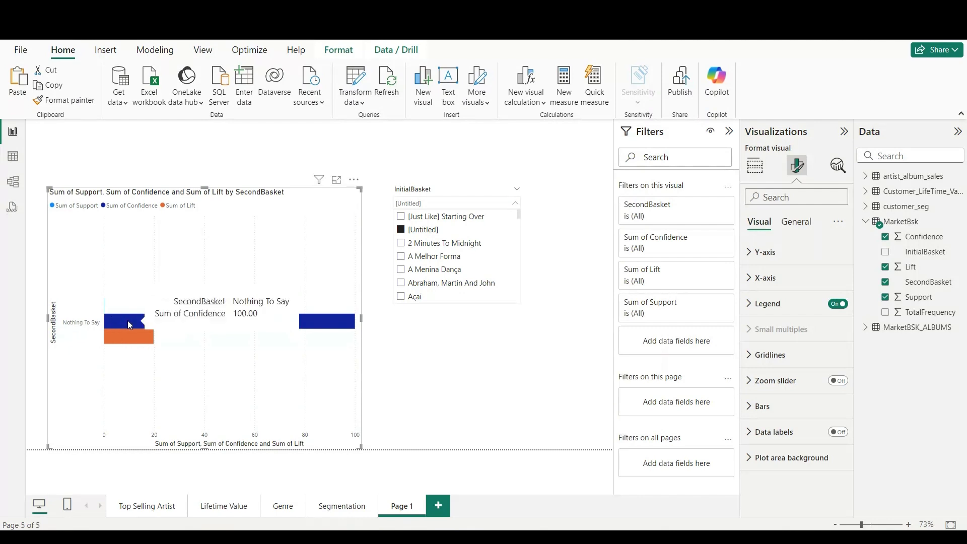
mouse_move(121, 339)
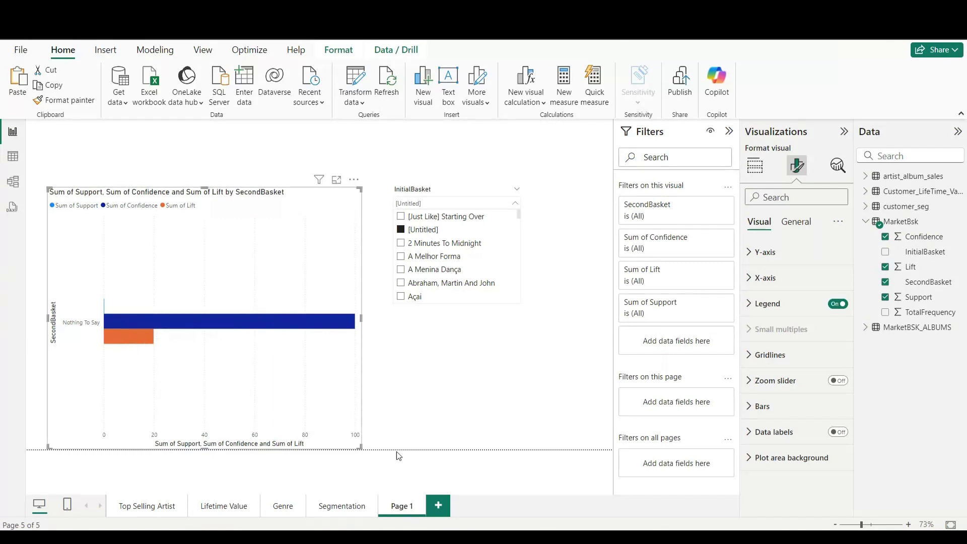
- Rename the current report page as "Market basket track"
double_click(402, 507)
key(BackSpace)
key(BackSpace)
key(BackSpace)
text(Mar)
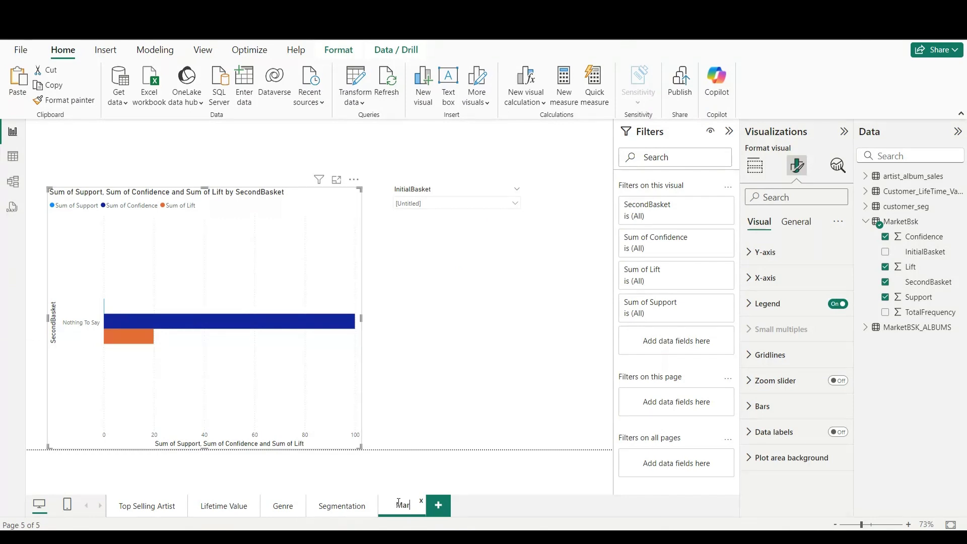
text(ket basket track)
click(546, 456)
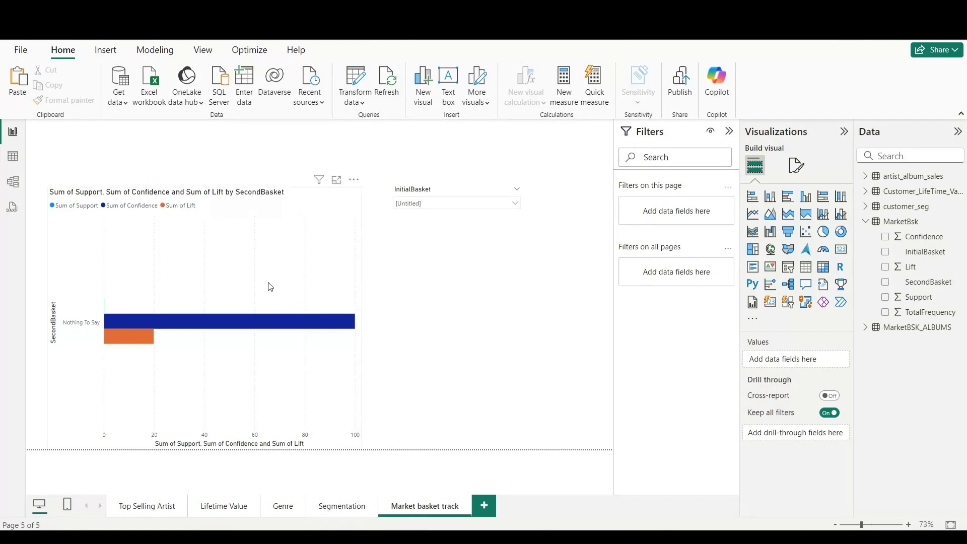
- Move the bar chart slightly upward and set the color of its Y-axis values to dark blue
click(313, 410)
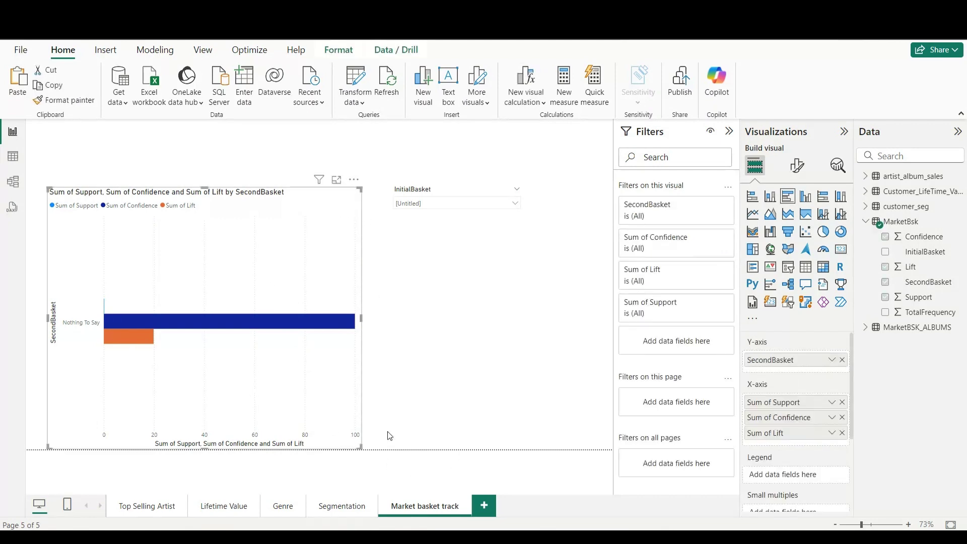
drag(306, 402, 316, 374)
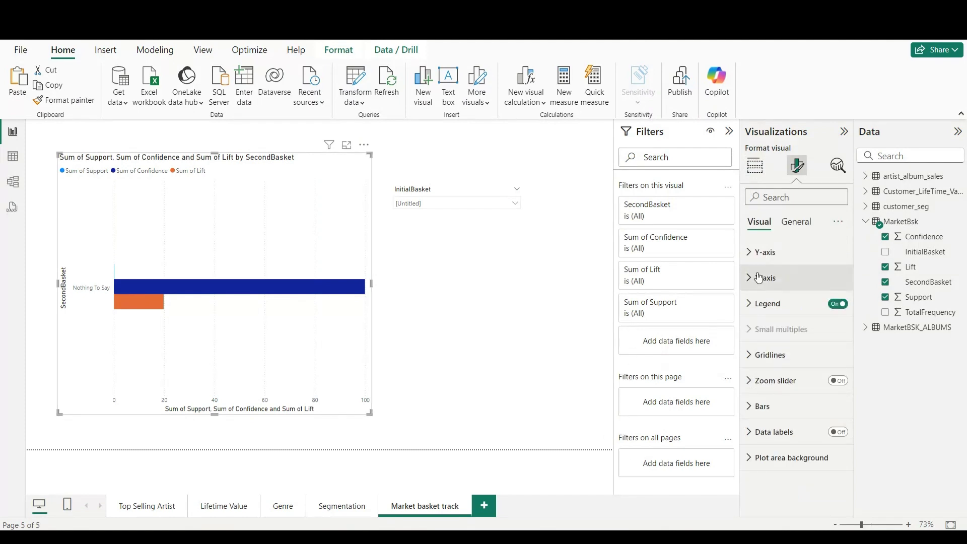
click(763, 253)
scroll(768, 327, down, 1)
scroll(771, 355, up, 1)
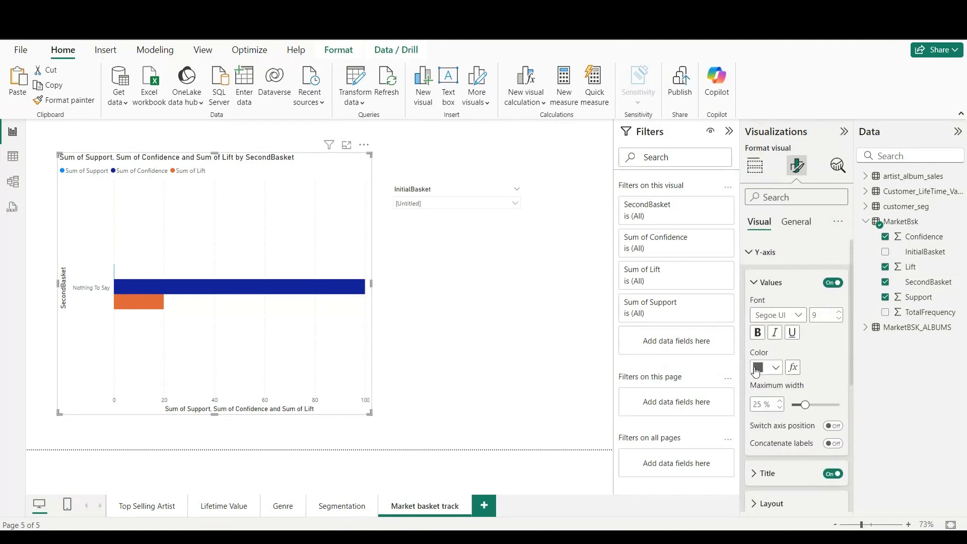
click(756, 368)
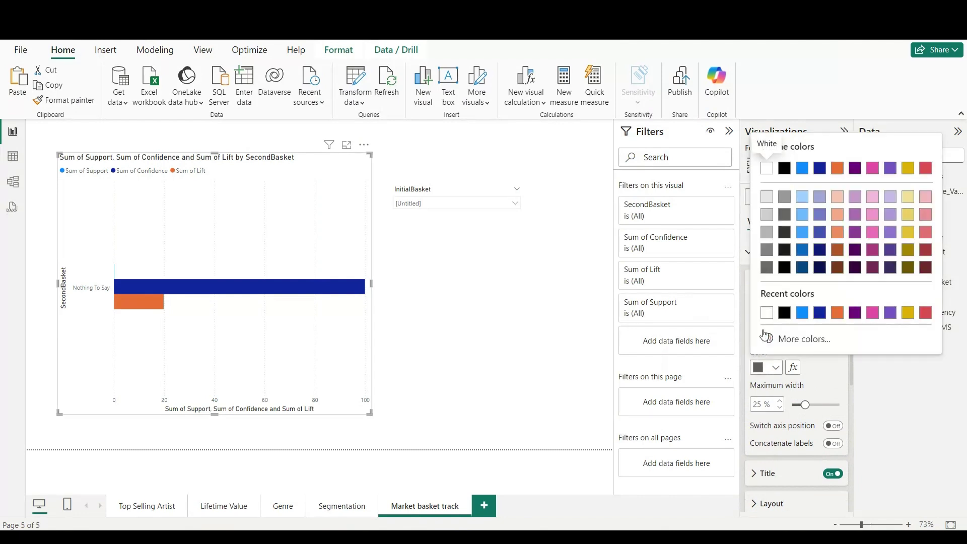
click(818, 313)
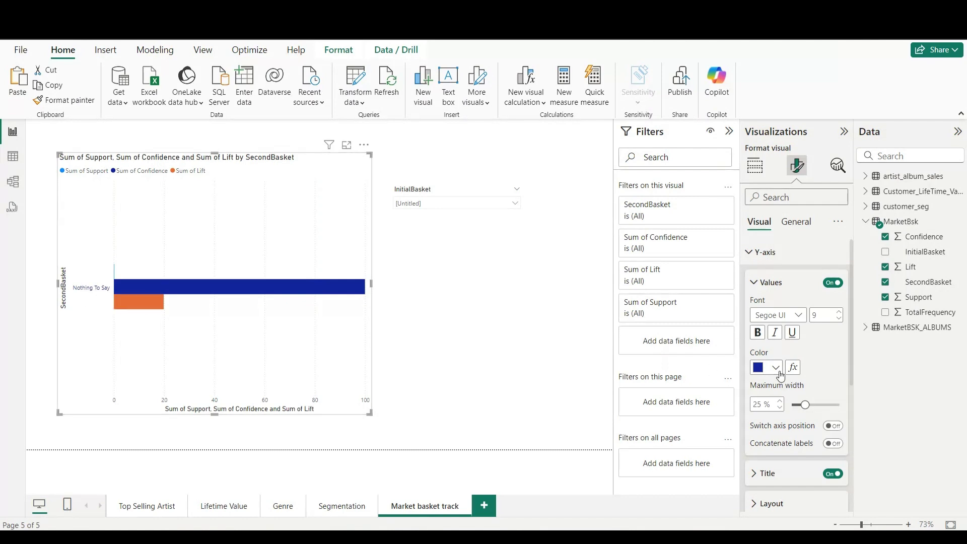
- Set the bar chart's Y-axis title text to "Second Basket"
scroll(796, 388, down, 1)
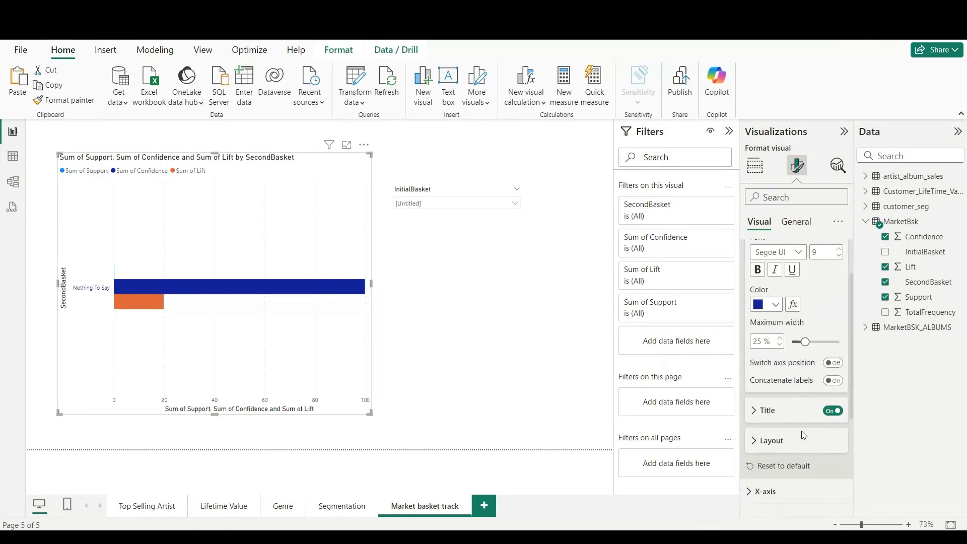
click(773, 412)
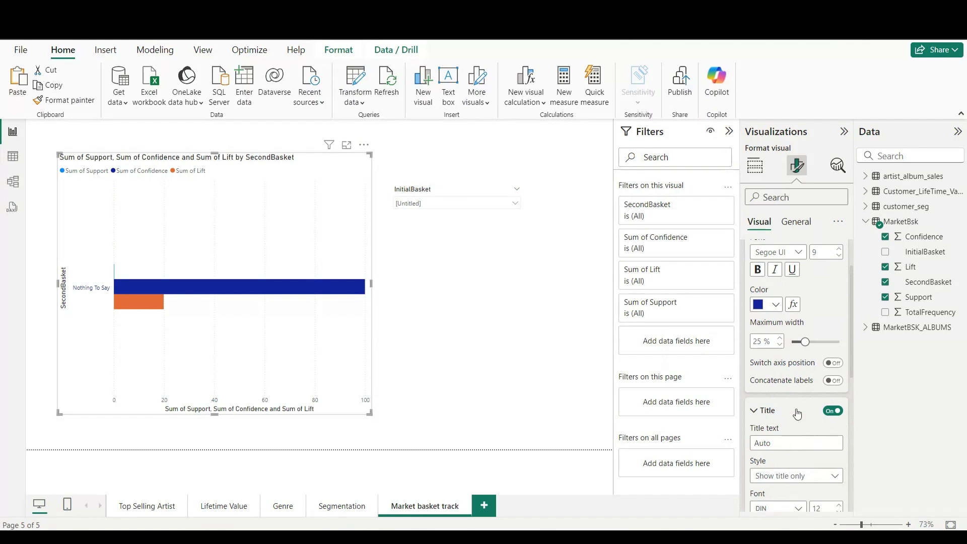
scroll(799, 414, down, 1)
click(790, 381)
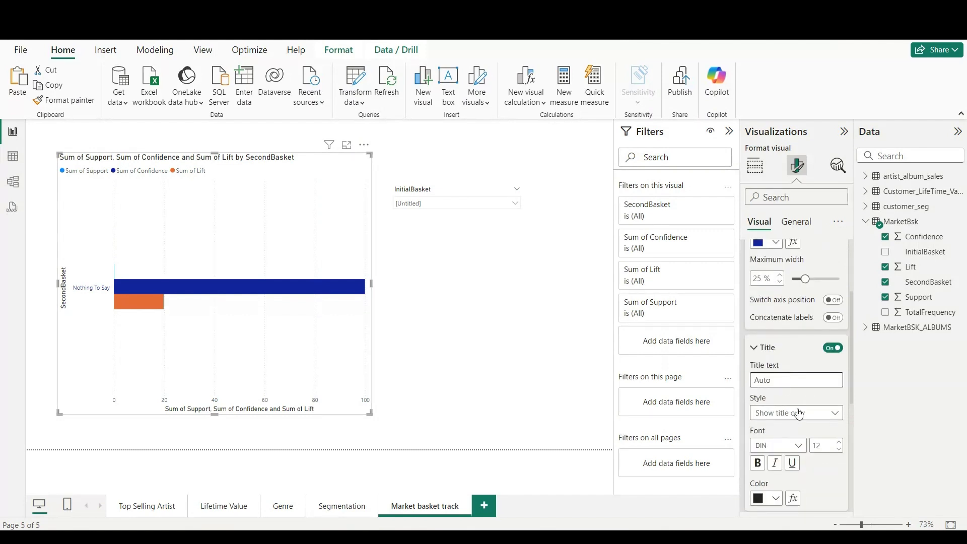
text(Second Basket)
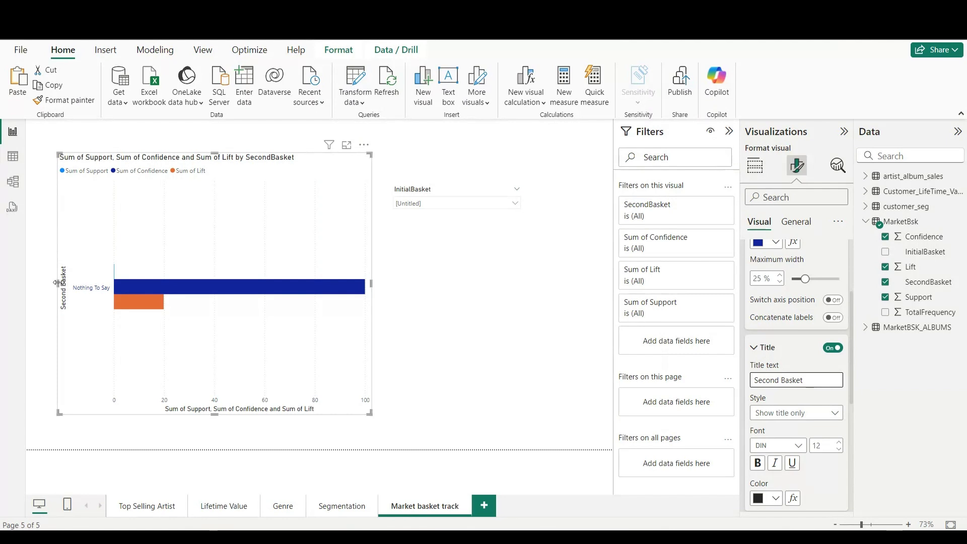
- Rename the bar chart's Y-axis field as "Second Basket" for this visual
click(754, 165)
double_click(776, 359)
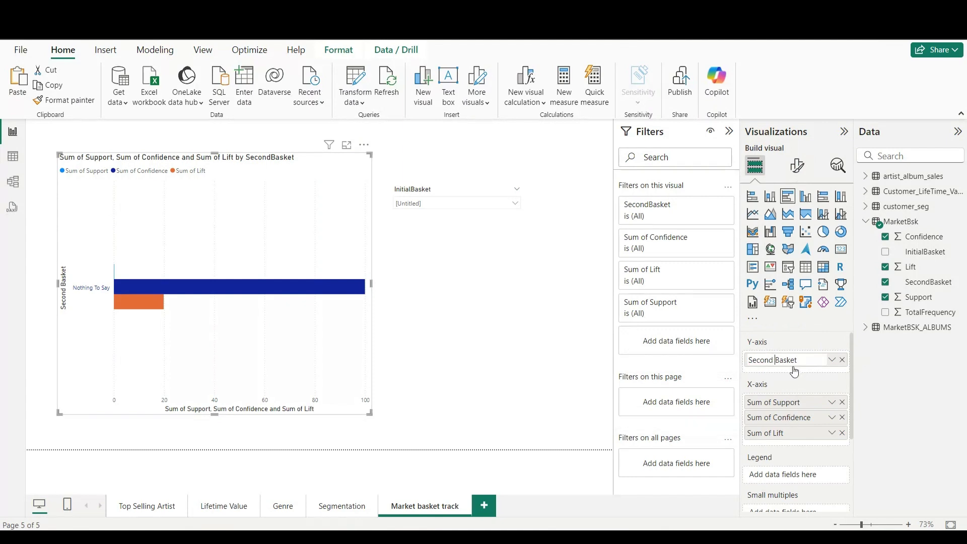
key(Return)
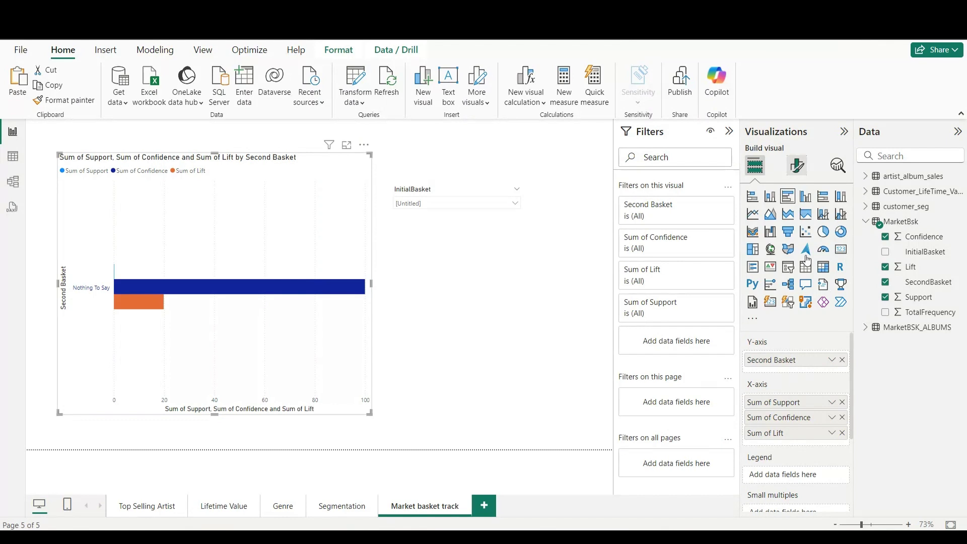
- Turn off the bar chart's Y-axis title and undo that change
click(797, 166)
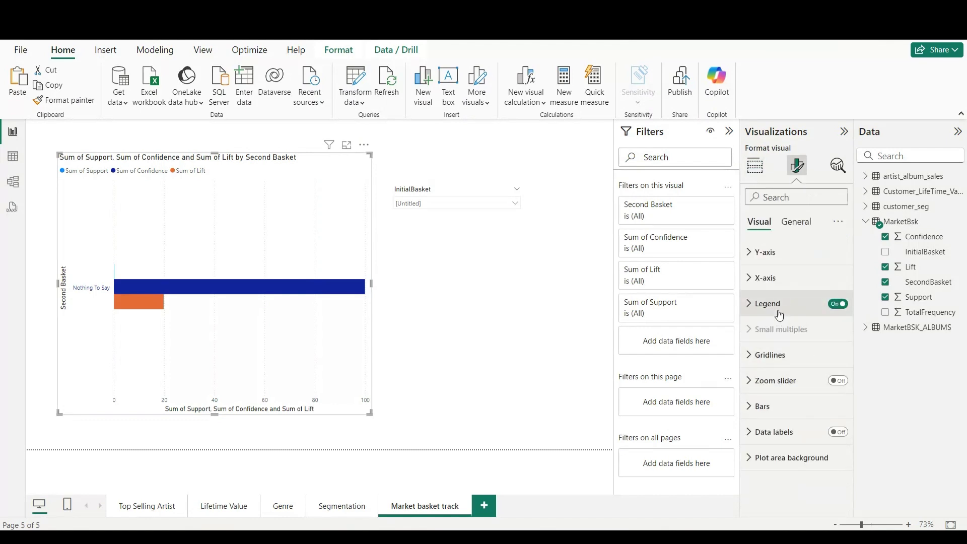
click(764, 253)
scroll(787, 442, down, 4)
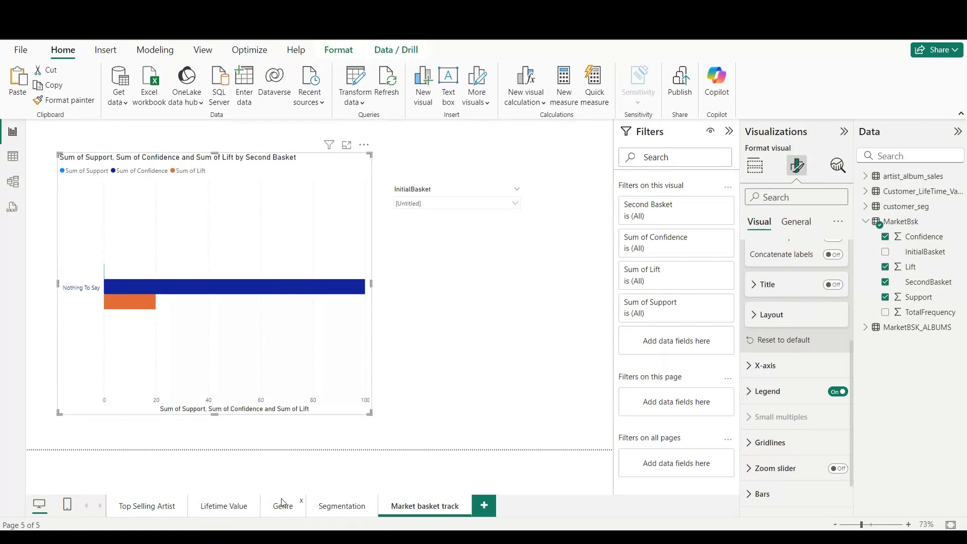
click(833, 285)
key(ctrl+z)
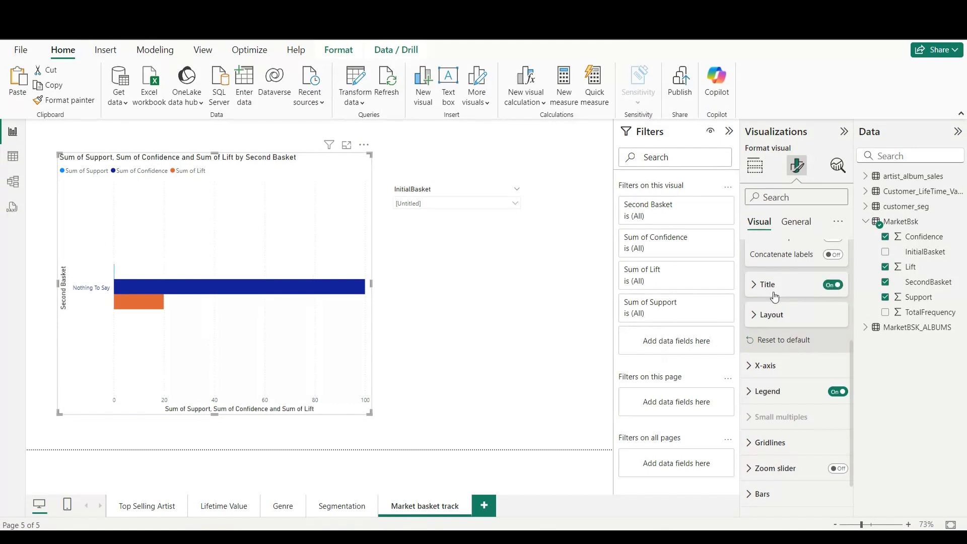
- Clear the custom Y-axis title text so it uses Auto
click(768, 284)
drag(826, 317, 738, 319)
text(Auto)
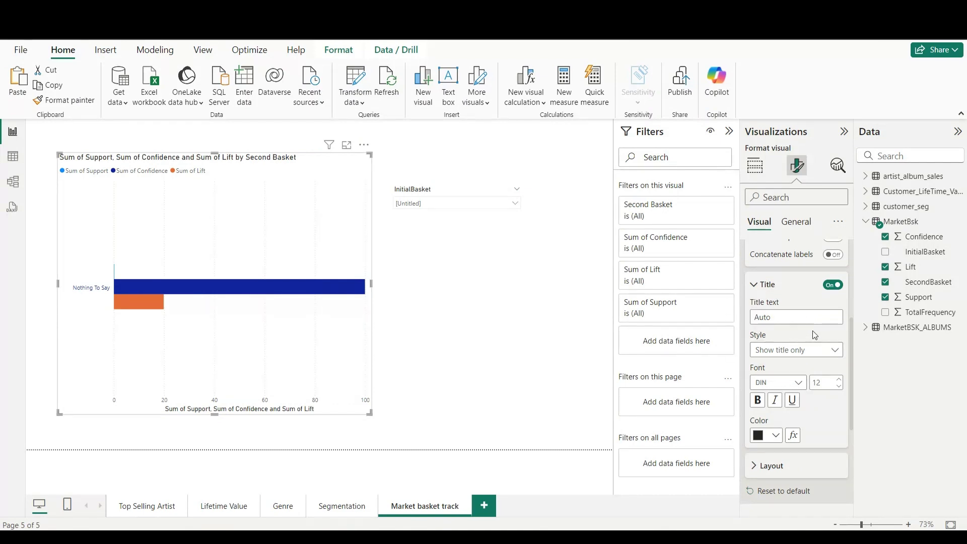
- Rename the bar chart's Y-axis field back to "SecondBasket" without the space
click(759, 174)
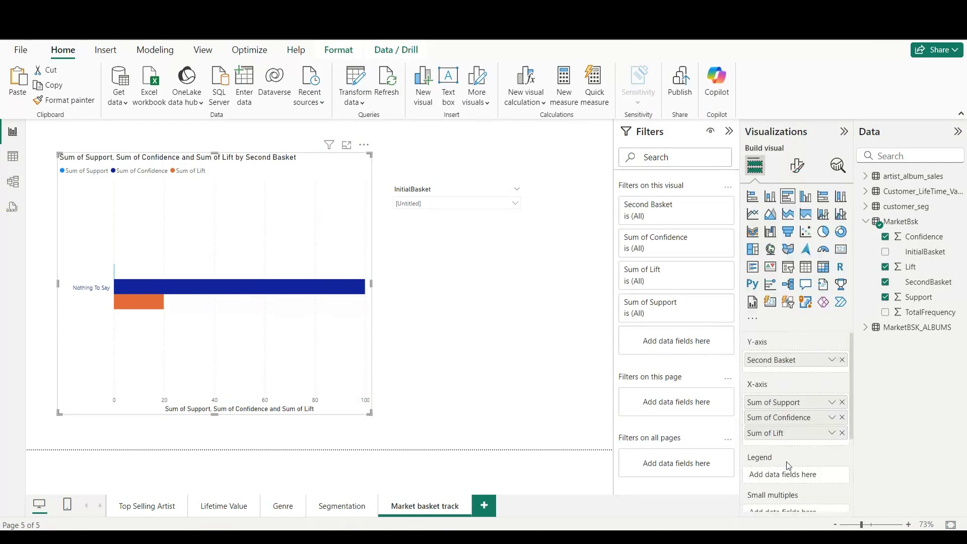
double_click(780, 361)
key(BackSpace)
key(Return)
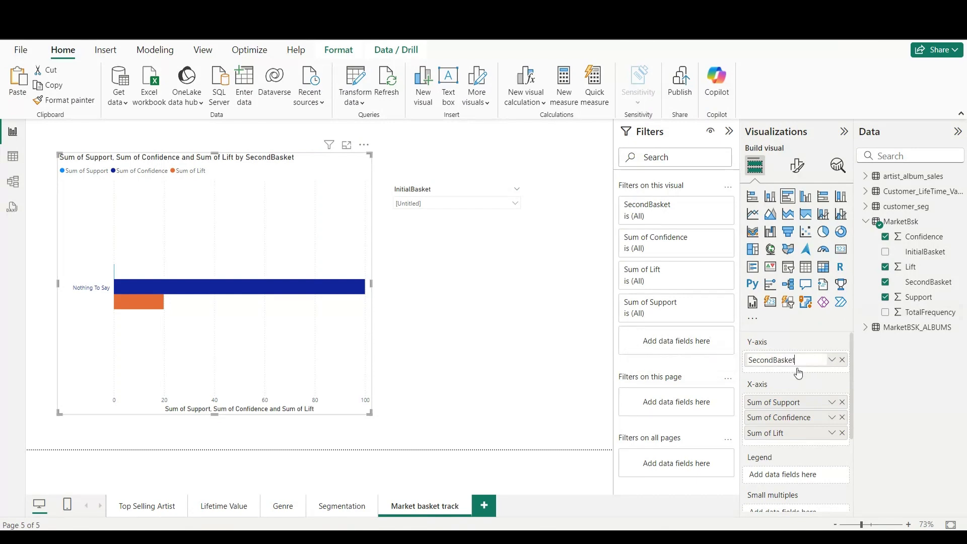
- Enter "Second Basket" as the bar chart's Y-axis title text in the visual formatting
click(797, 166)
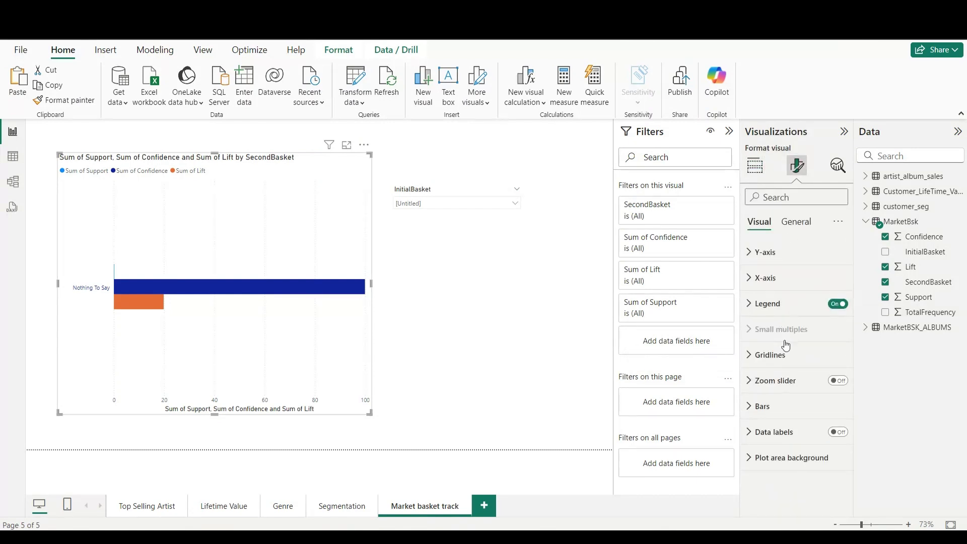
click(778, 252)
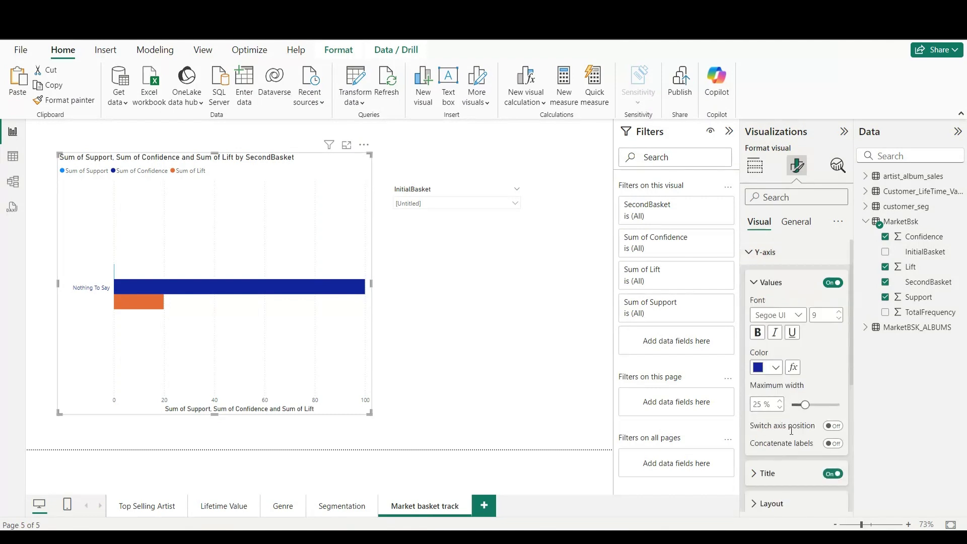
scroll(816, 453, down, 1)
click(791, 416)
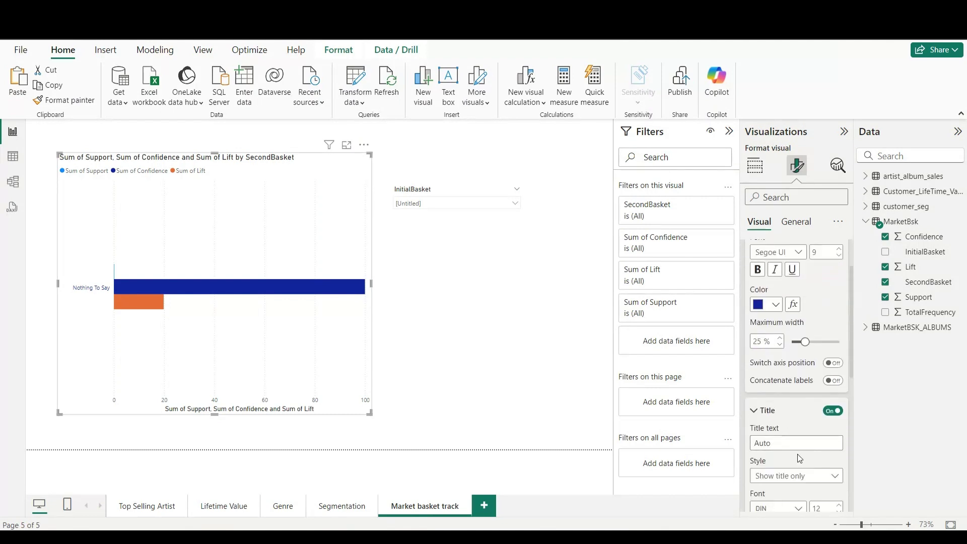
click(799, 442)
scroll(801, 413, down, 3)
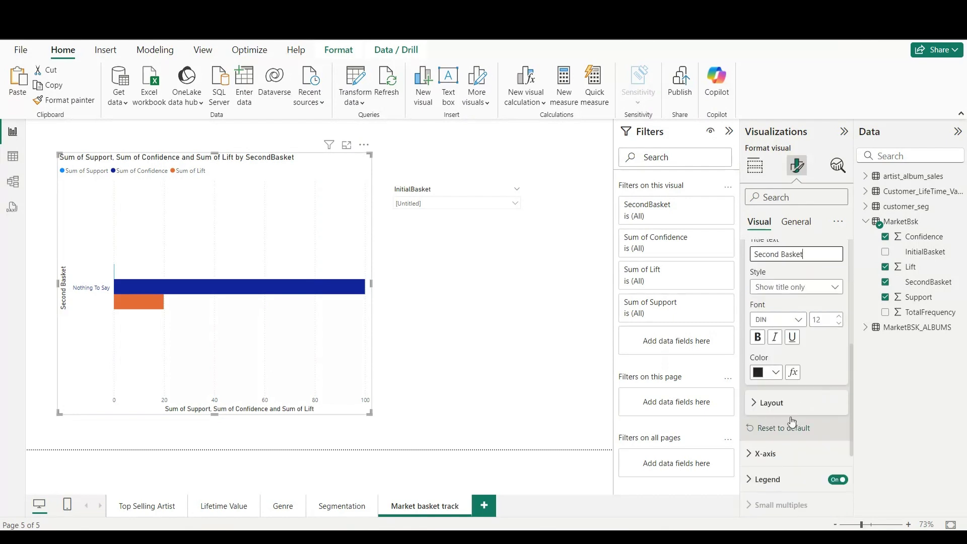
click(757, 373)
click(758, 373)
- Set the color of the bar chart's X-axis values to dark blue
scroll(808, 403, down, 2)
click(811, 390)
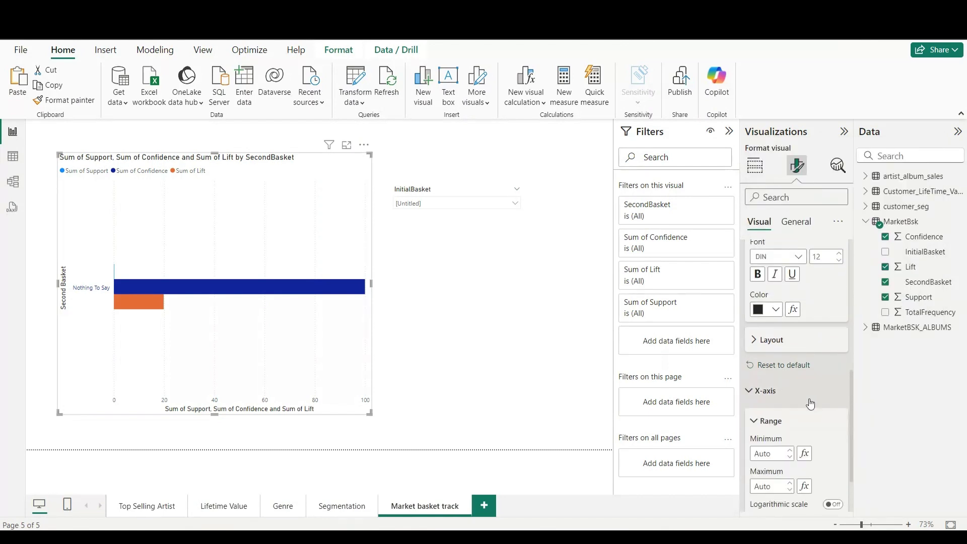
scroll(819, 394, down, 5)
scroll(791, 408, up, 4)
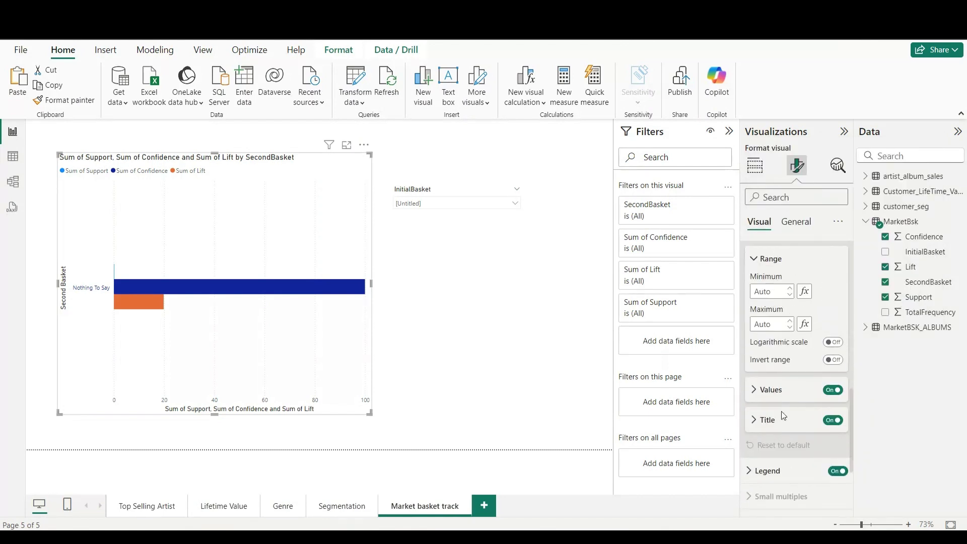
click(782, 396)
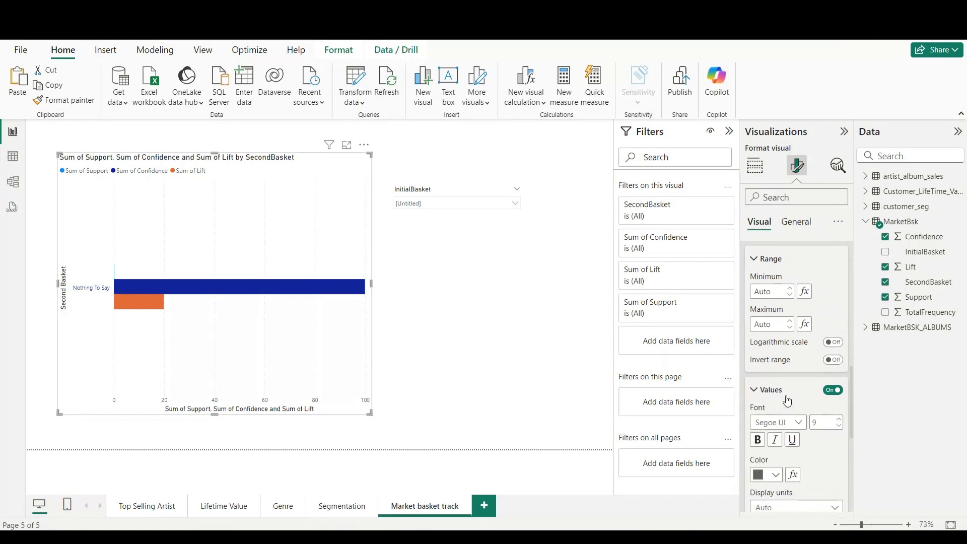
click(762, 478)
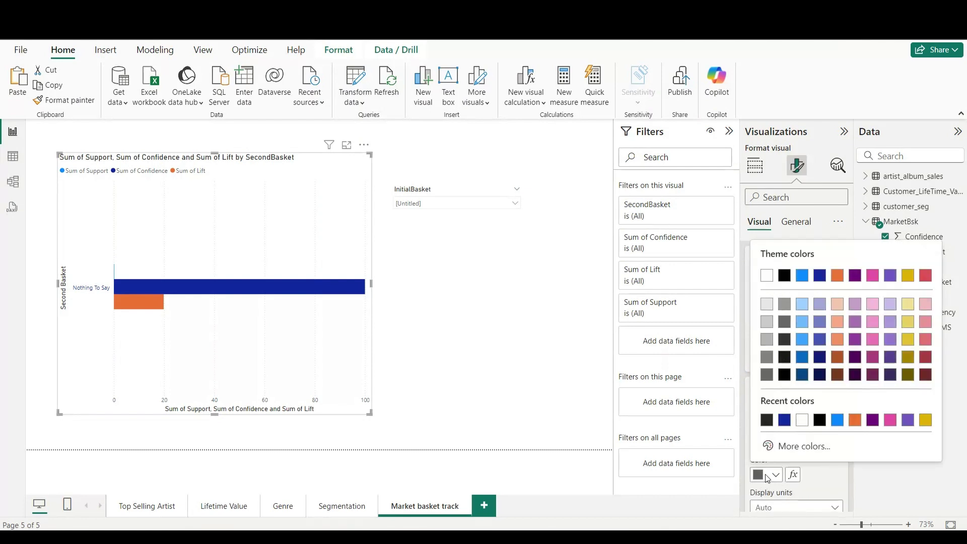
click(785, 421)
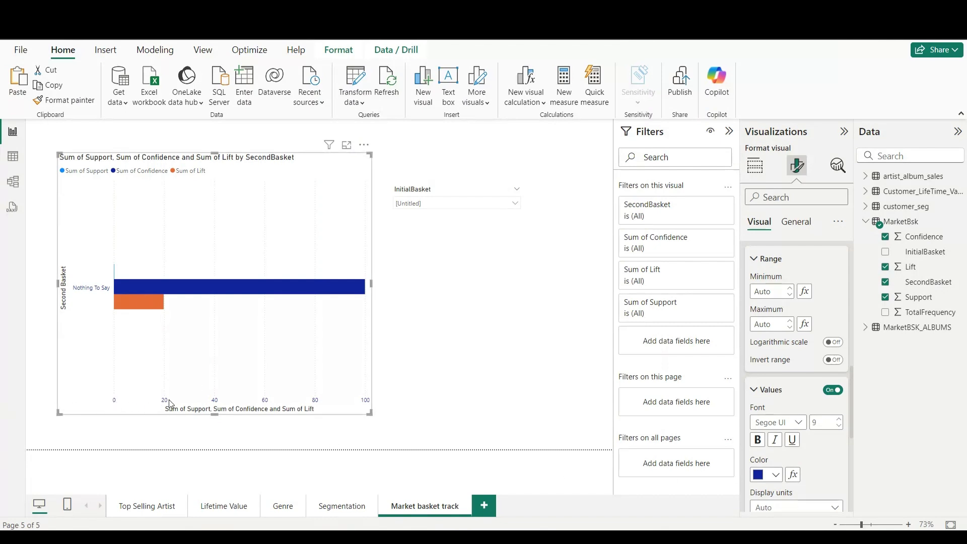
- Set the bar chart's X-axis title text to "Support,Confidence&Lift" and its color to dark blue
scroll(798, 438, down, 5)
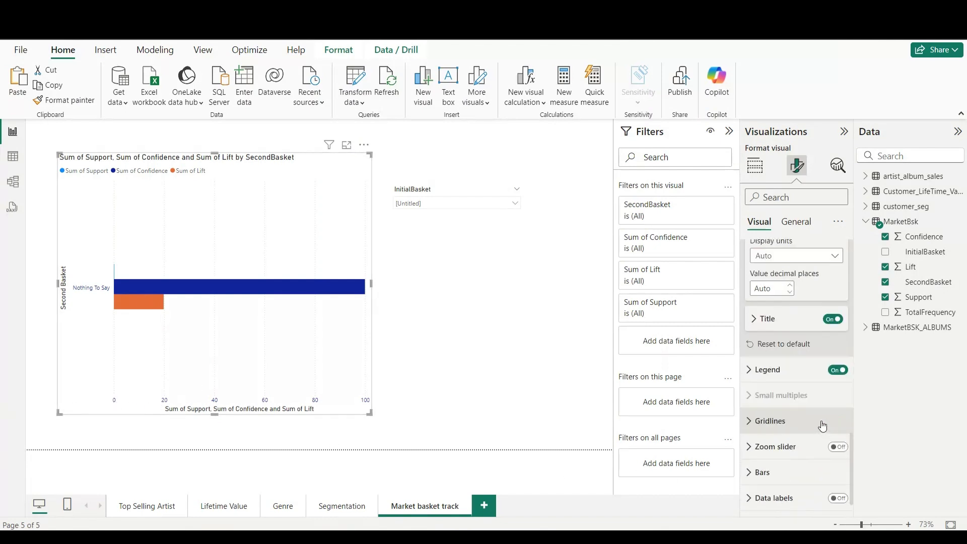
click(771, 278)
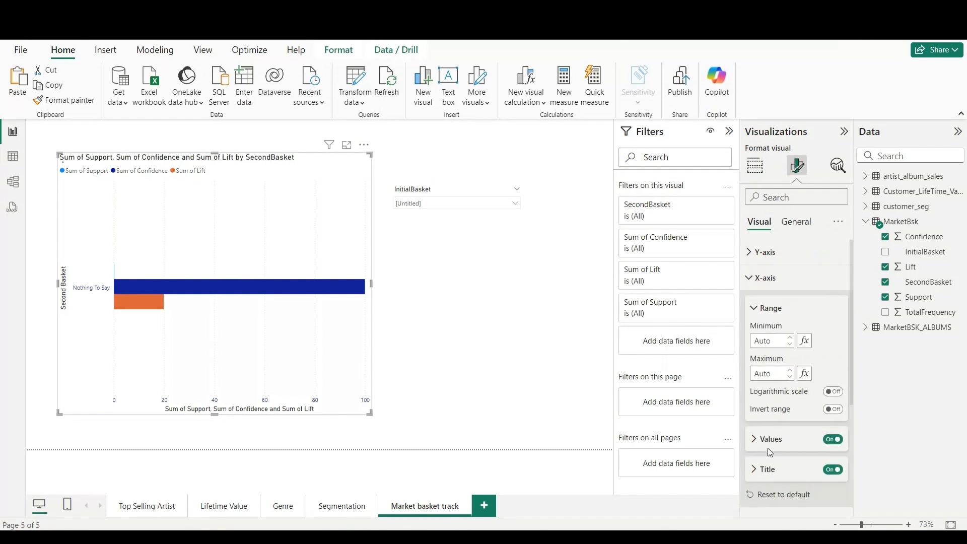
click(783, 468)
scroll(796, 447, down, 3)
click(781, 313)
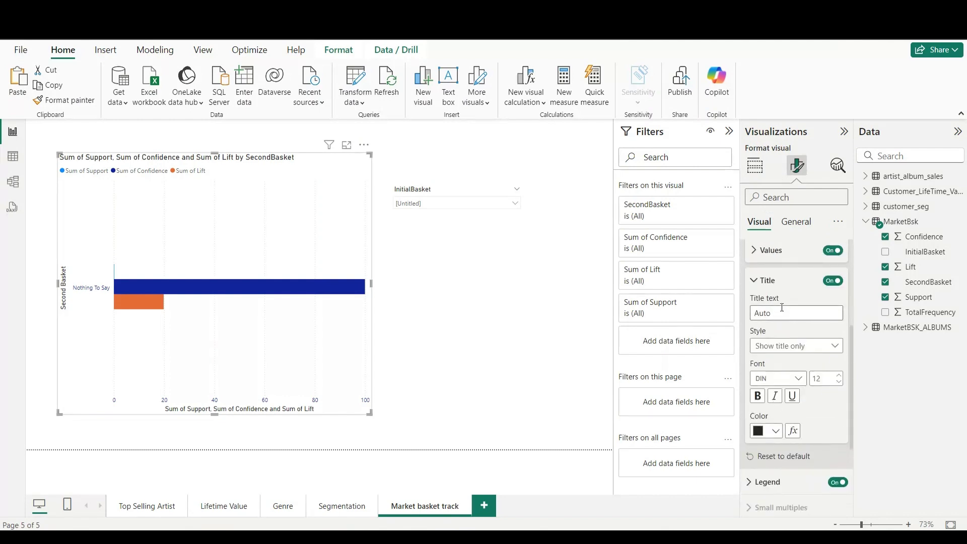
text(Support)
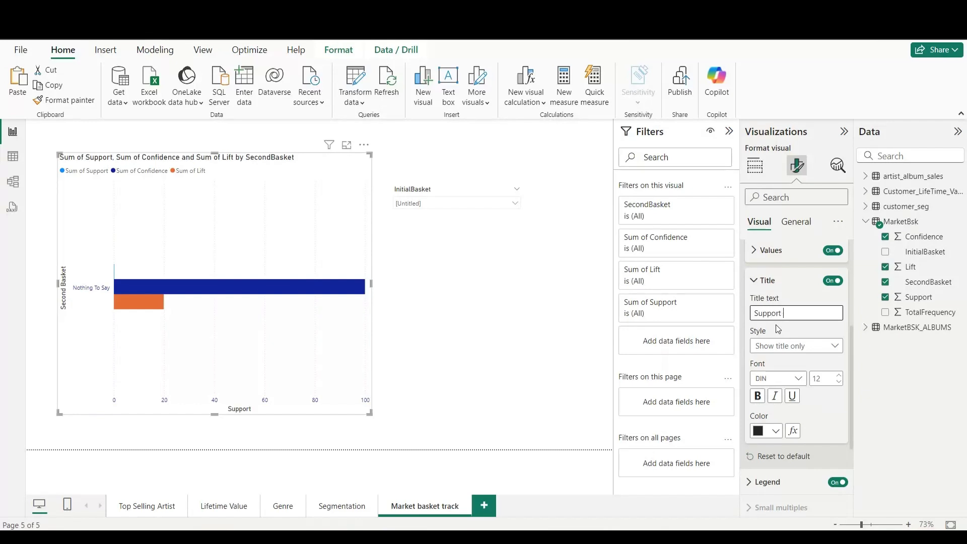
text(,Confidence&Lift)
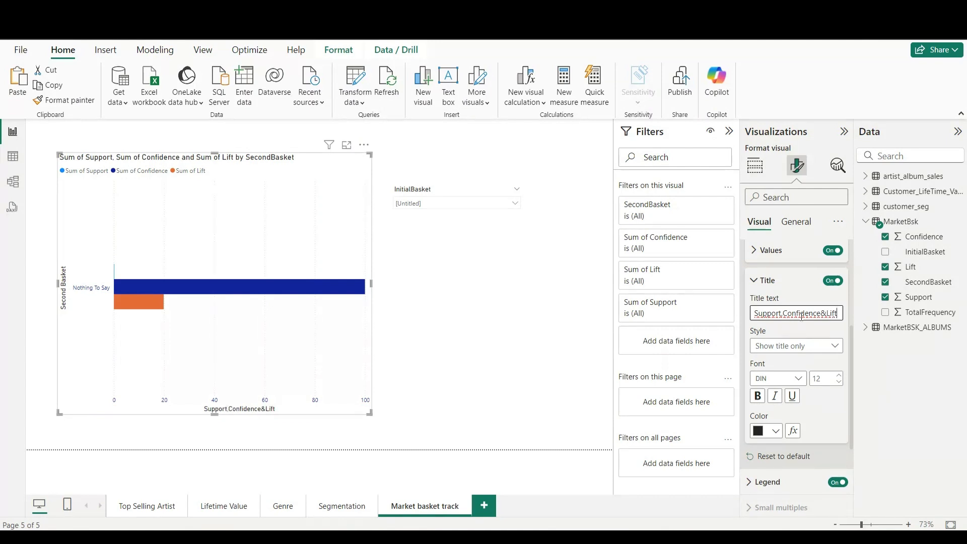
click(766, 431)
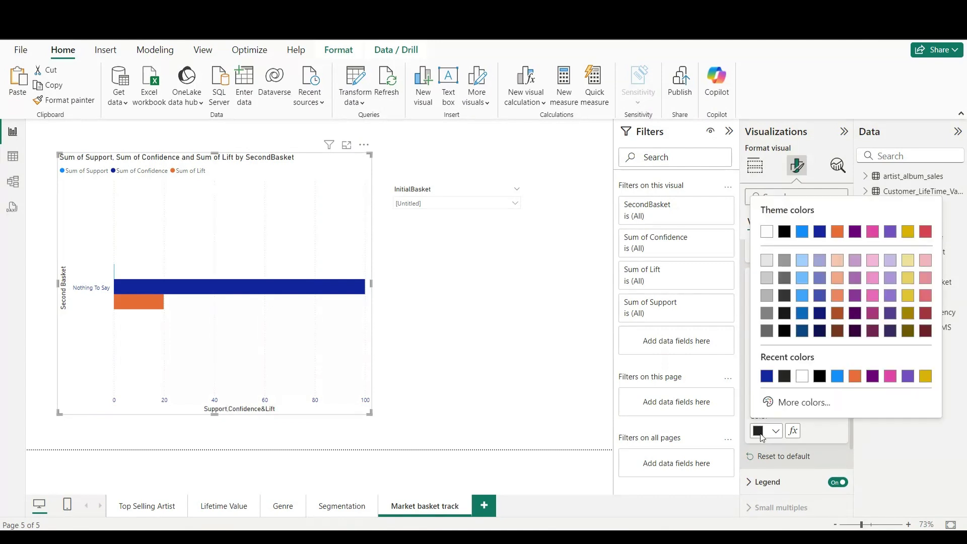
click(766, 376)
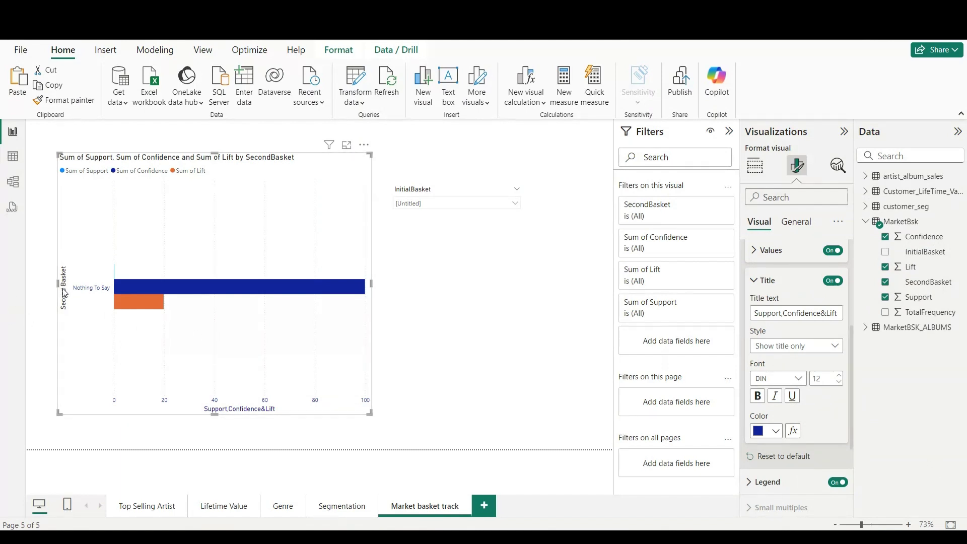
- Set the color of the bar chart's Y-axis title to dark blue
scroll(813, 376, up, 3)
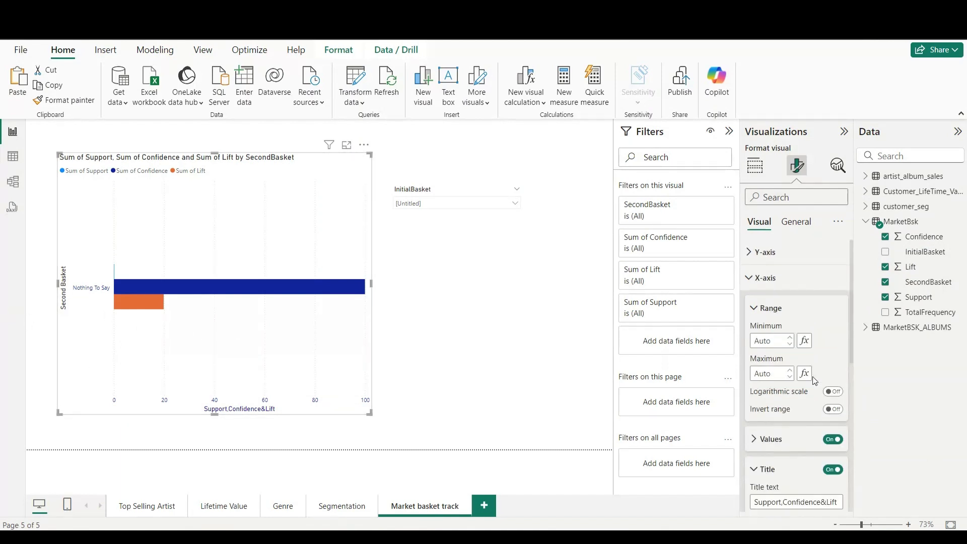
click(762, 277)
click(761, 252)
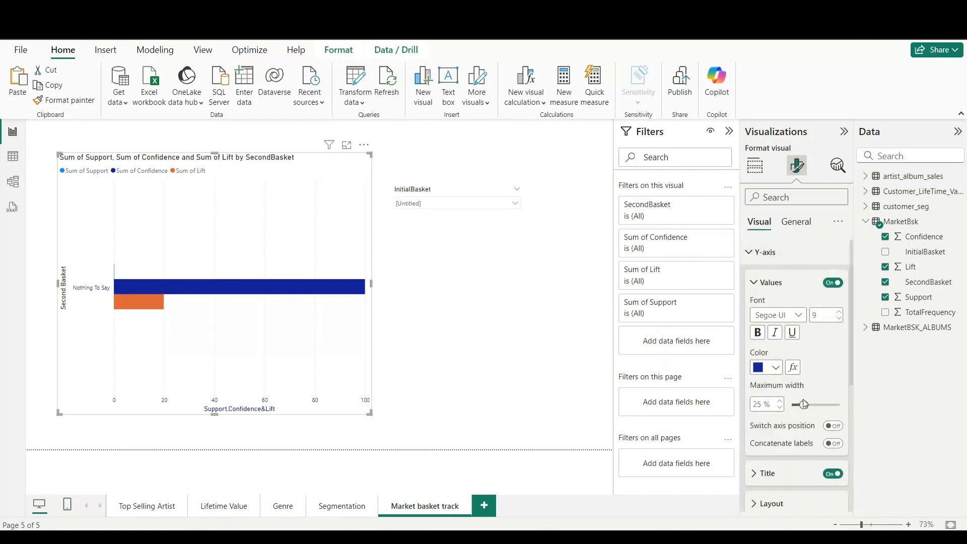
scroll(771, 404, down, 1)
click(769, 407)
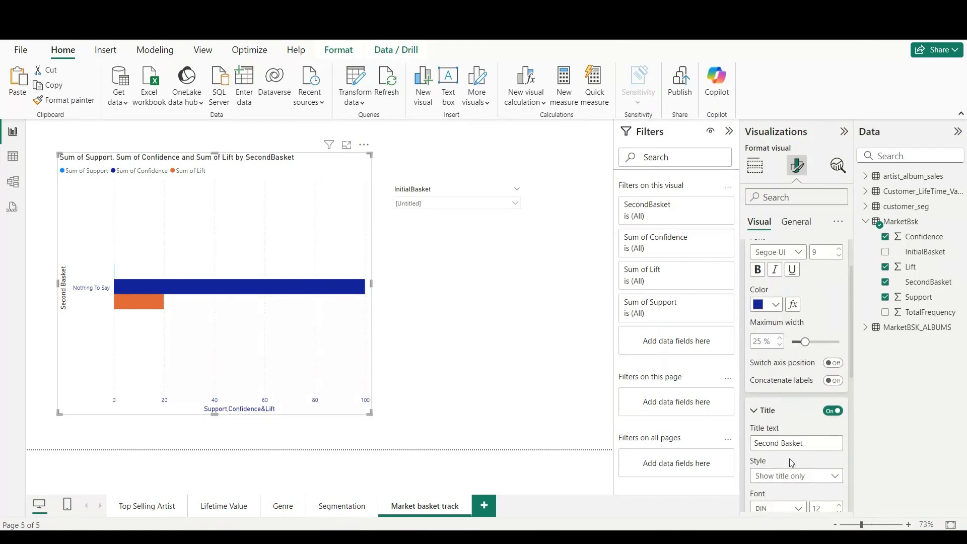
scroll(787, 459, down, 4)
click(761, 316)
click(768, 258)
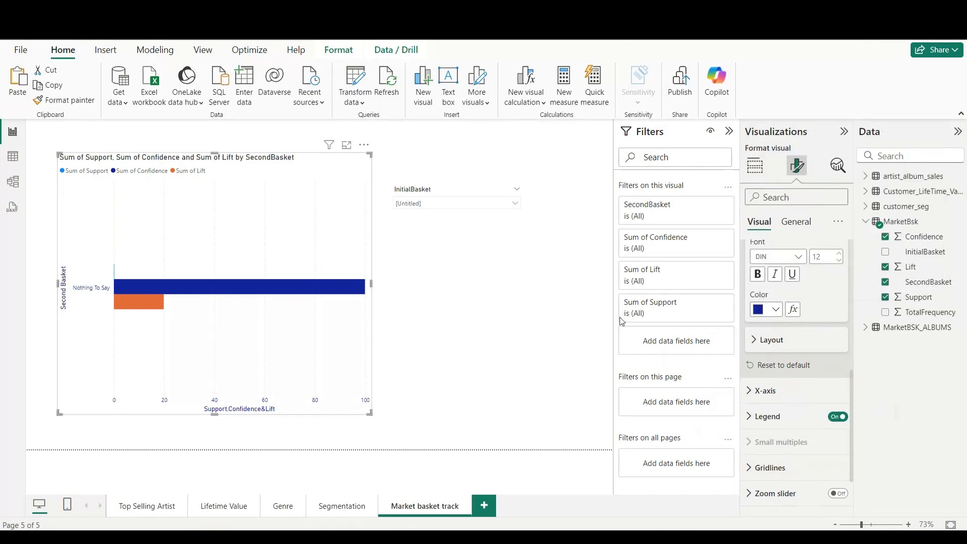
- Set the position of the bar chart's legend to Top center
scroll(766, 399, down, 1)
click(806, 353)
scroll(829, 374, down, 3)
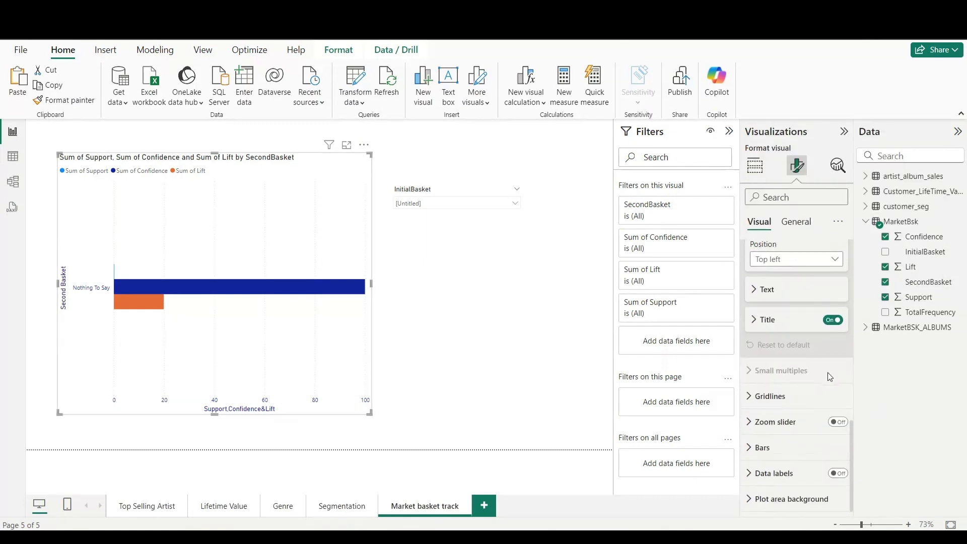
click(794, 259)
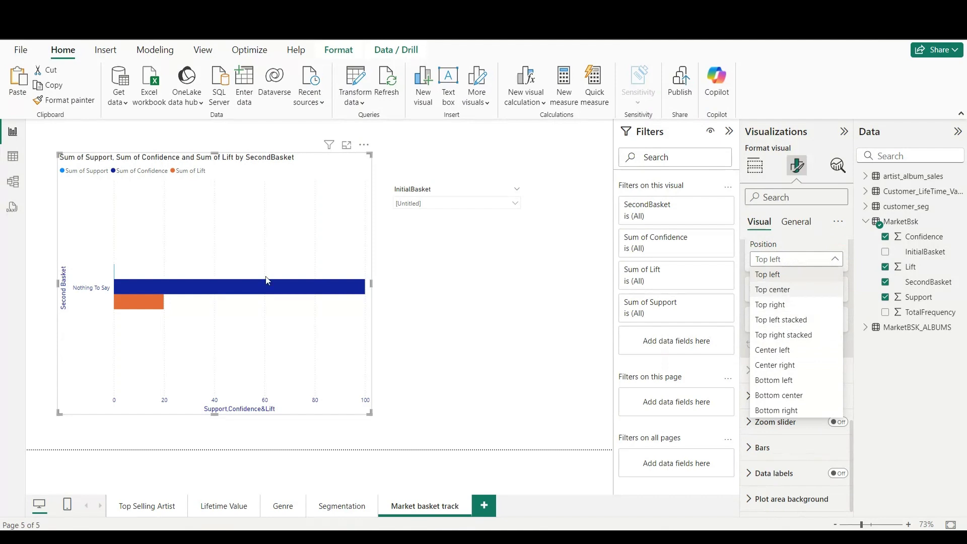
click(525, 367)
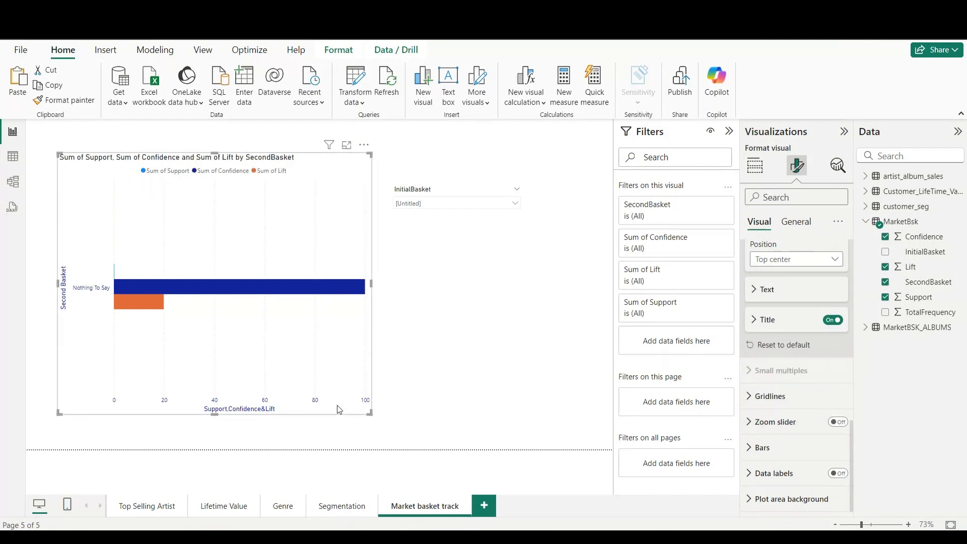
- Set the bar chart's title text to "Second Basket" and its text color to dark blue
click(799, 224)
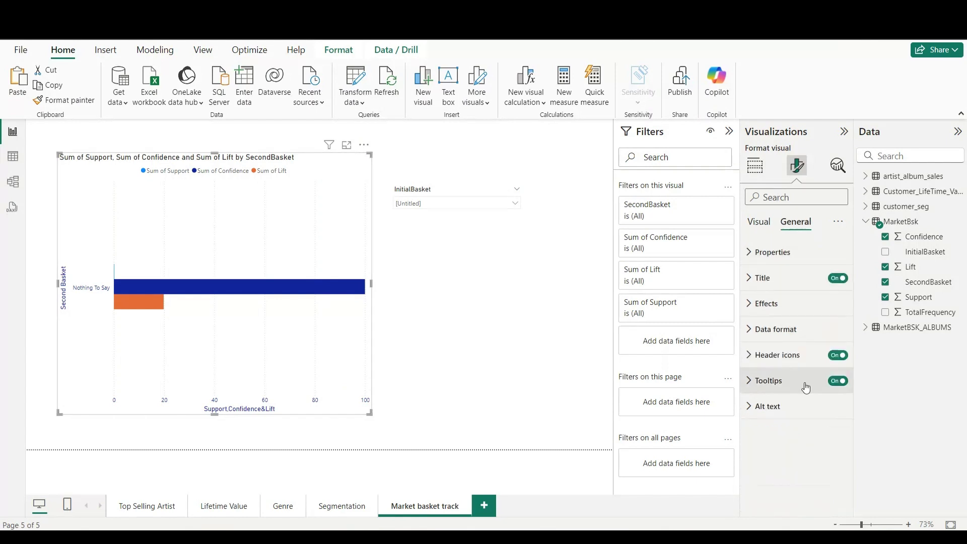
click(767, 278)
drag(755, 341, 961, 323)
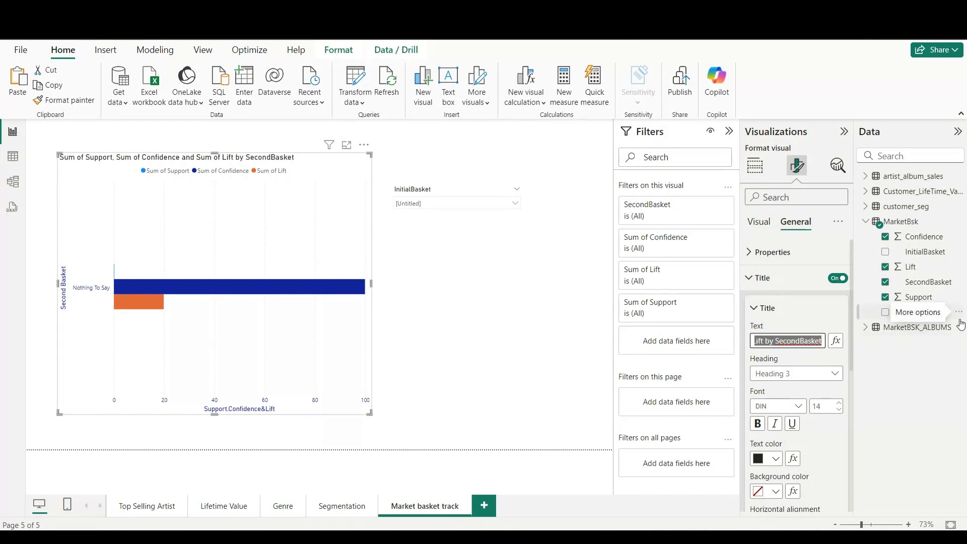
text(Second)
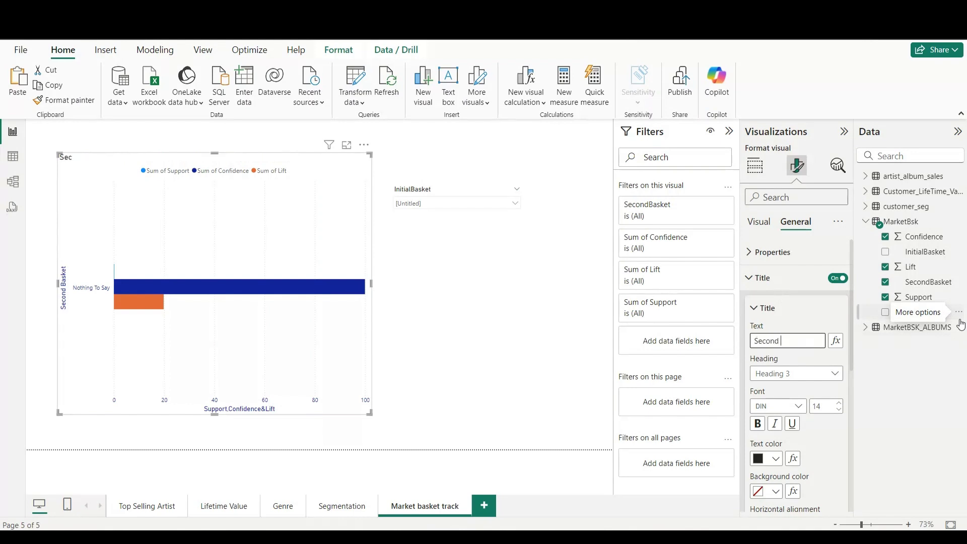
text( Basket)
click(757, 464)
click(766, 402)
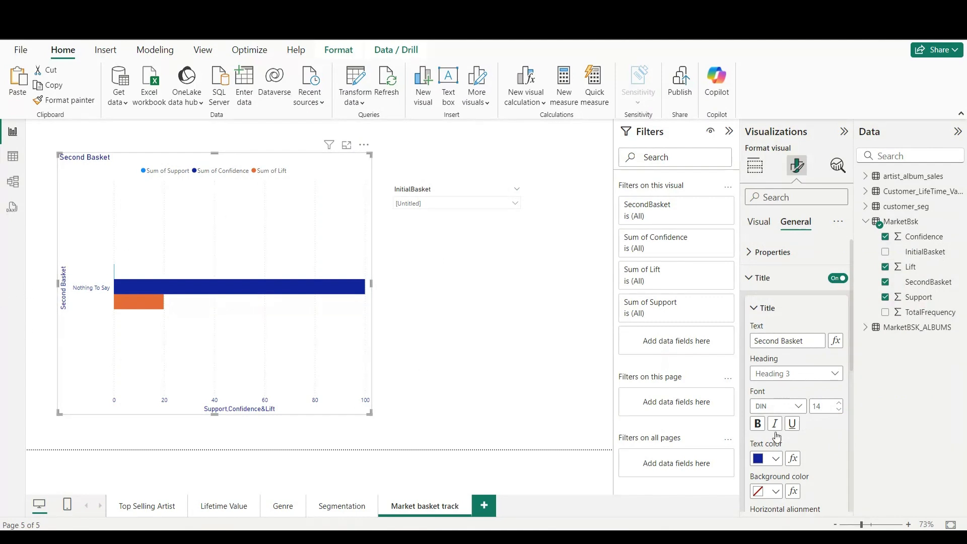
- Set the bar chart's background color to light gray
scroll(766, 437, down, 5)
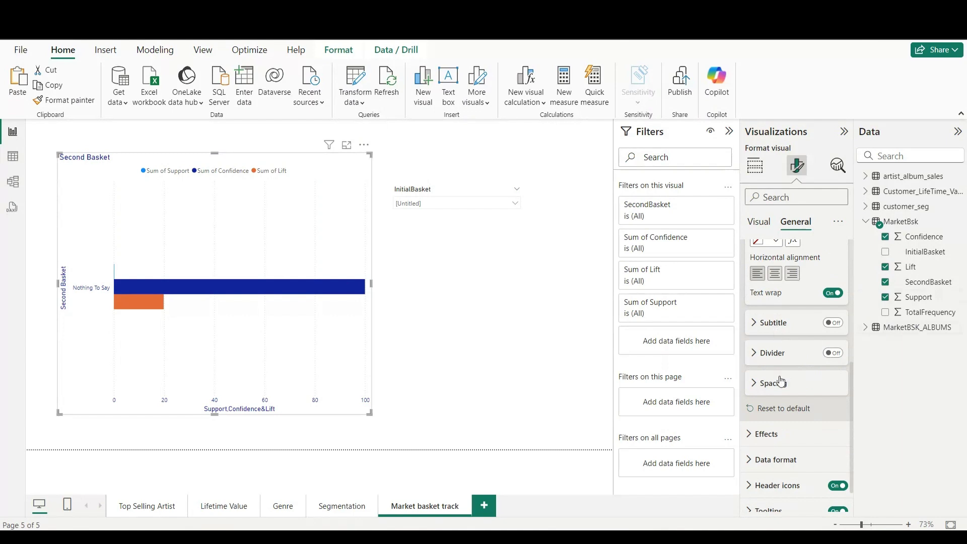
scroll(787, 361, up, 2)
scroll(802, 422, down, 3)
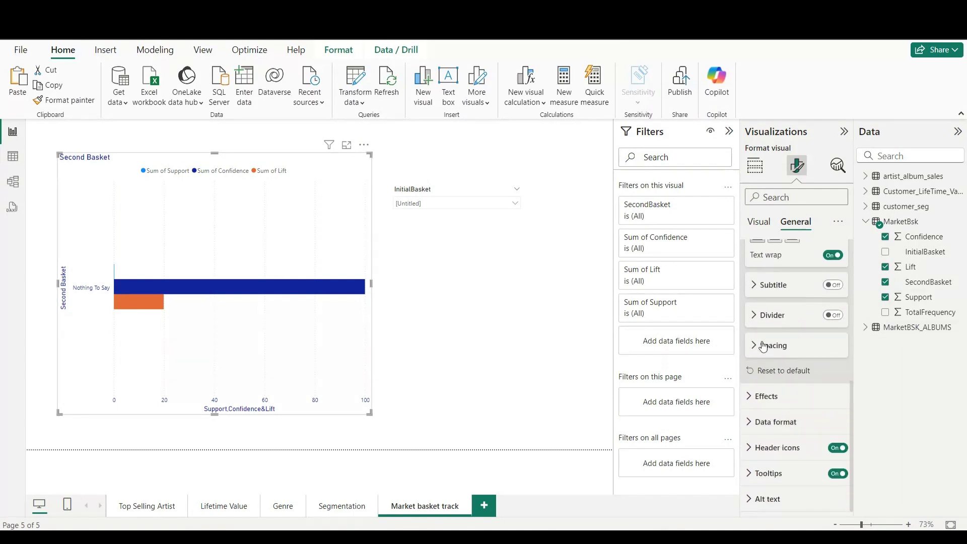
click(801, 396)
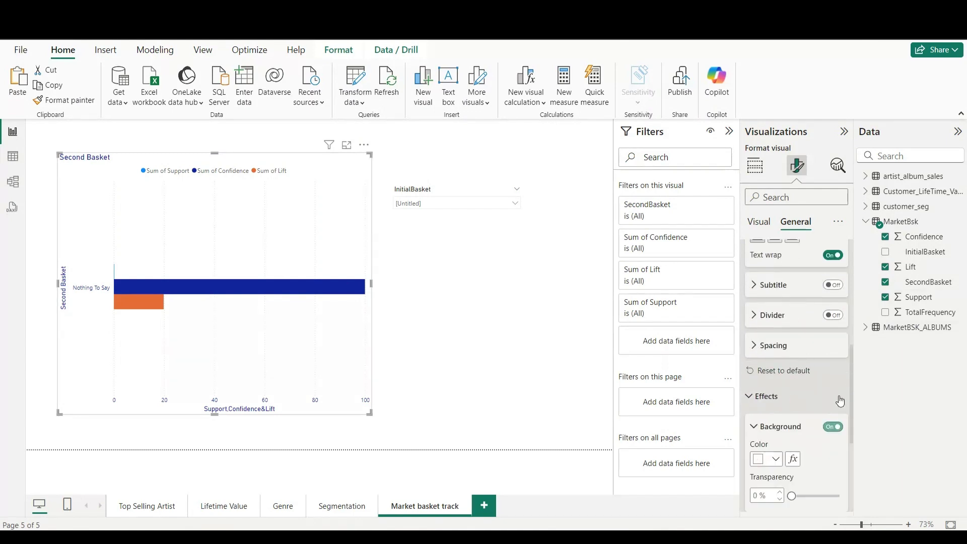
scroll(803, 373, down, 5)
click(755, 277)
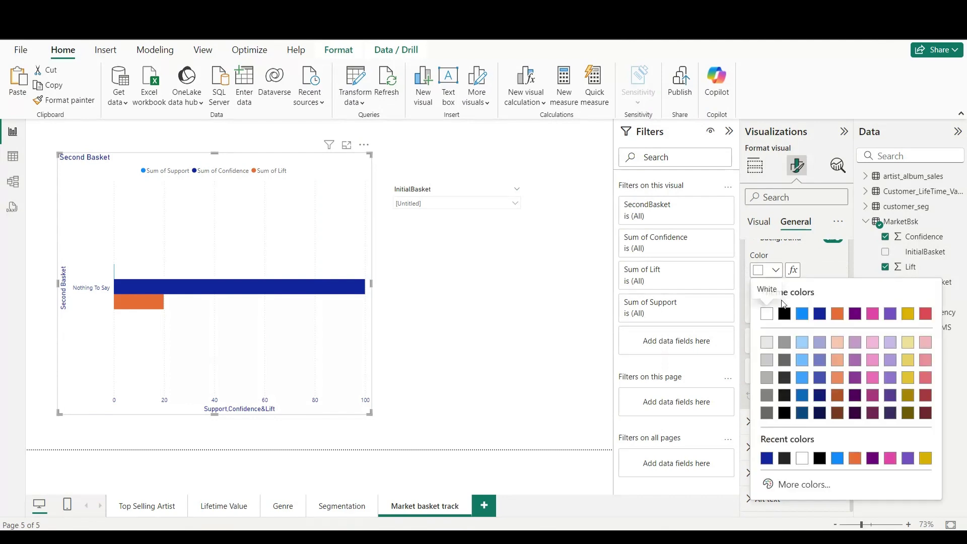
click(767, 367)
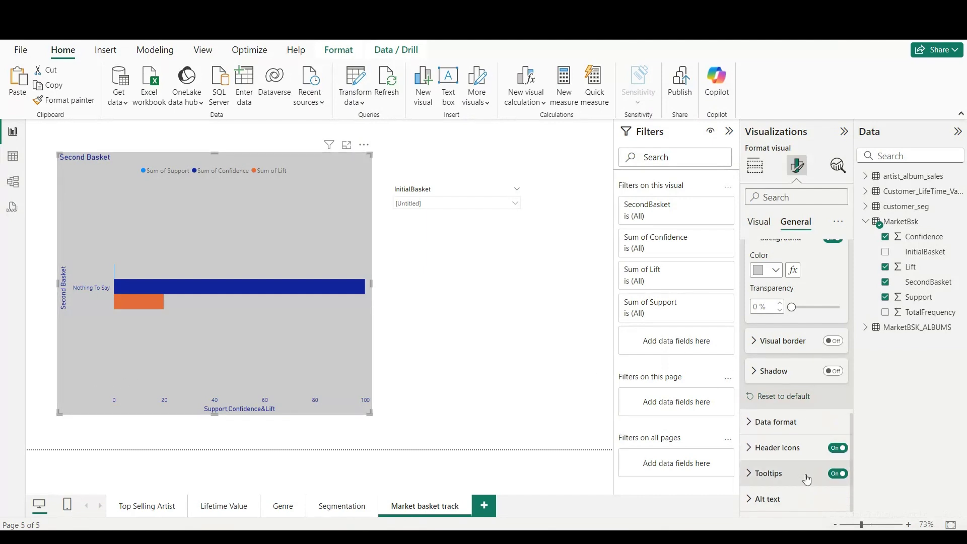
- Set the background color of the bar chart's tooltips to light gray
click(767, 476)
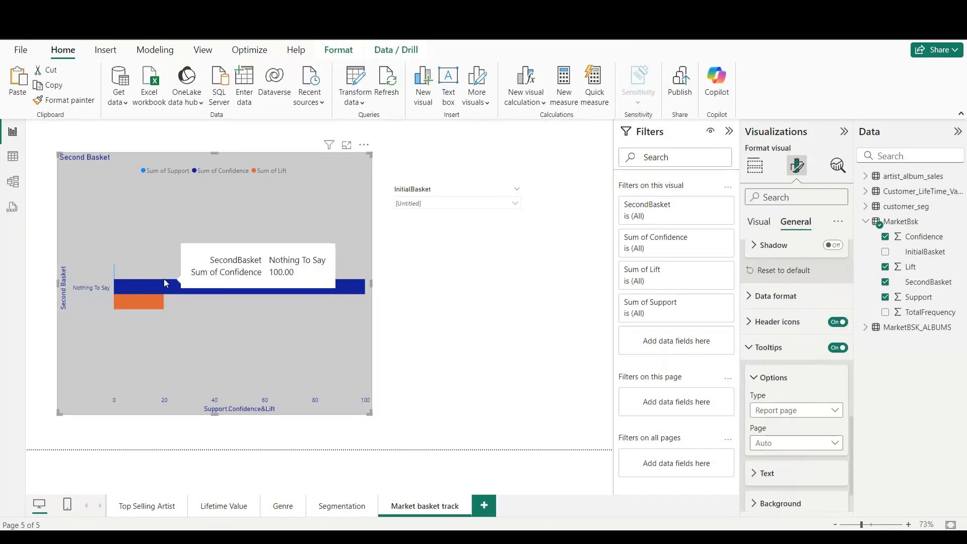
mouse_move(125, 296)
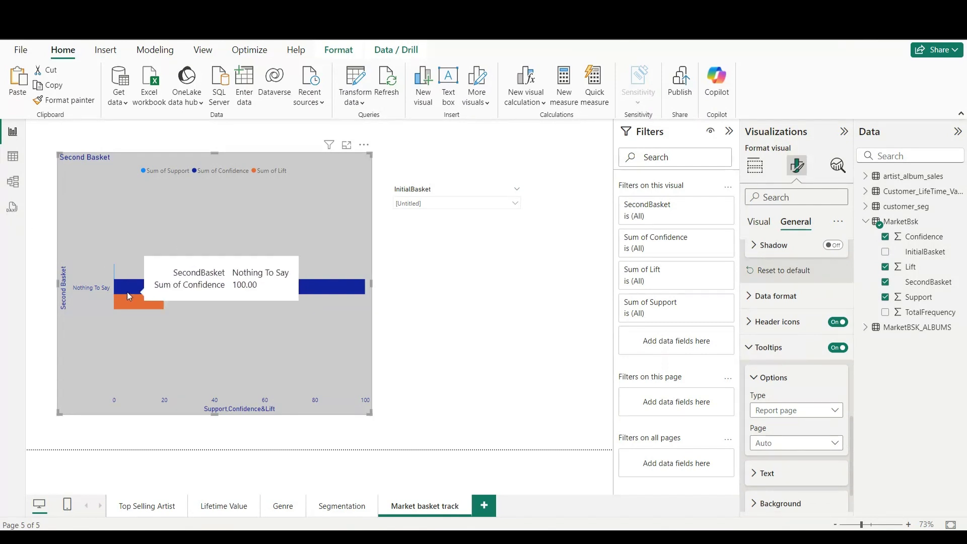
scroll(793, 453, down, 2)
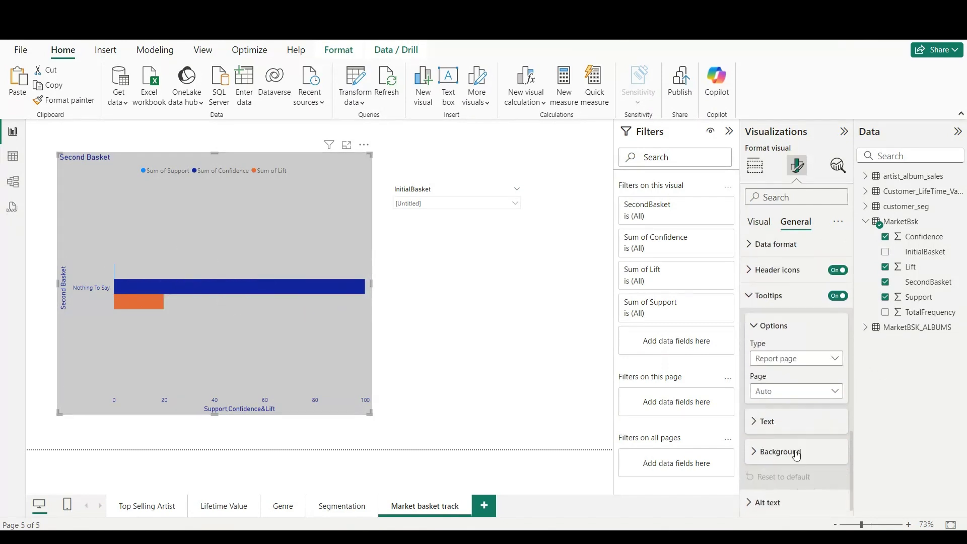
click(762, 449)
scroll(763, 451, down, 2)
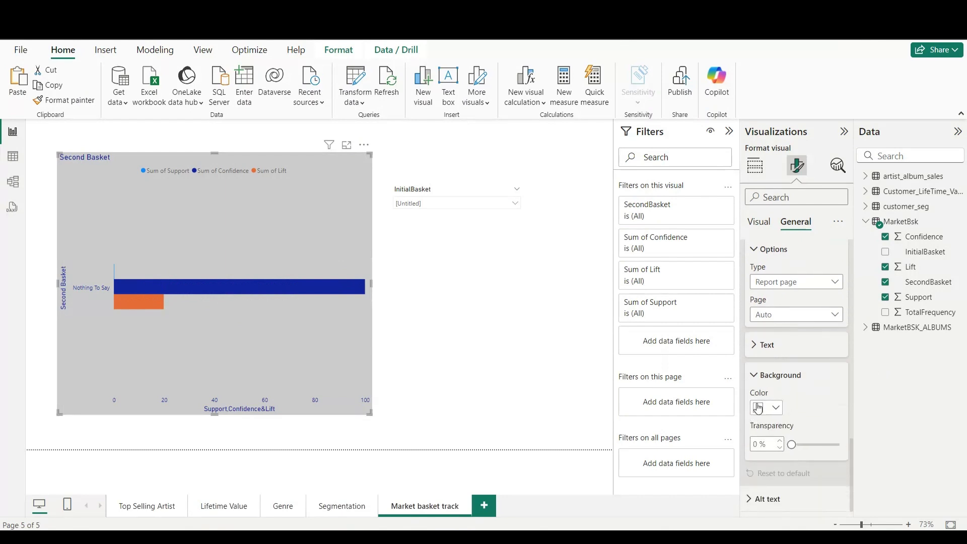
click(764, 407)
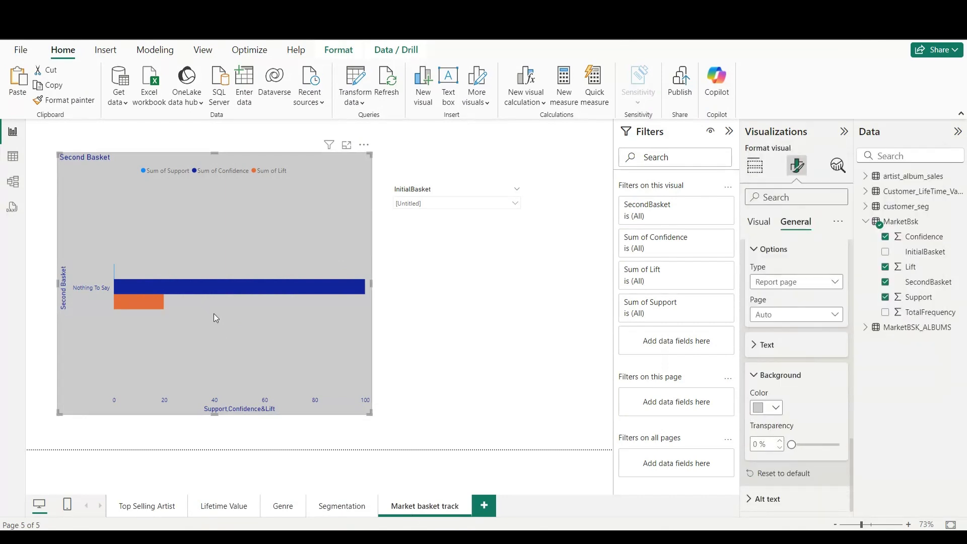
mouse_move(204, 293)
- Set the label color and value color of the bar chart's tooltip text to white
click(758, 346)
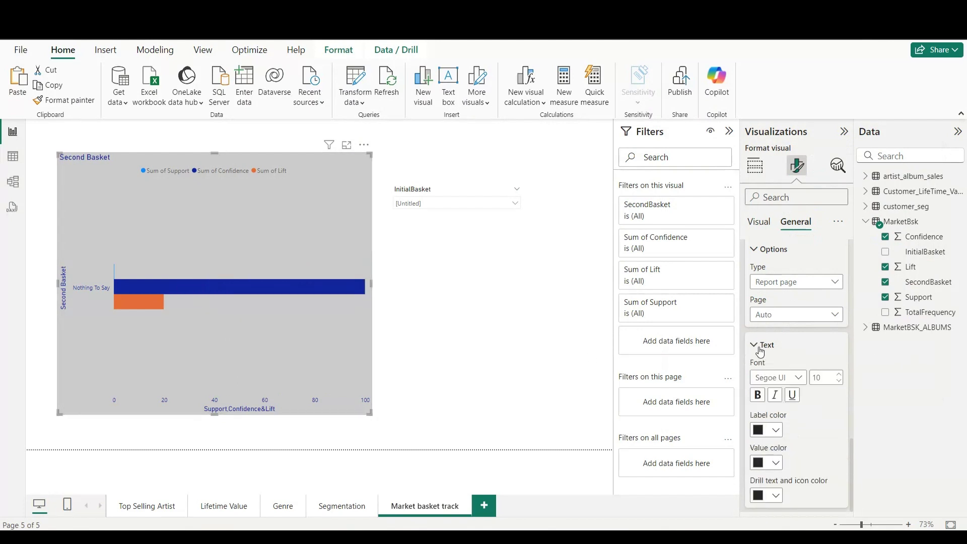
scroll(799, 420, down, 3)
scroll(765, 310, up, 2)
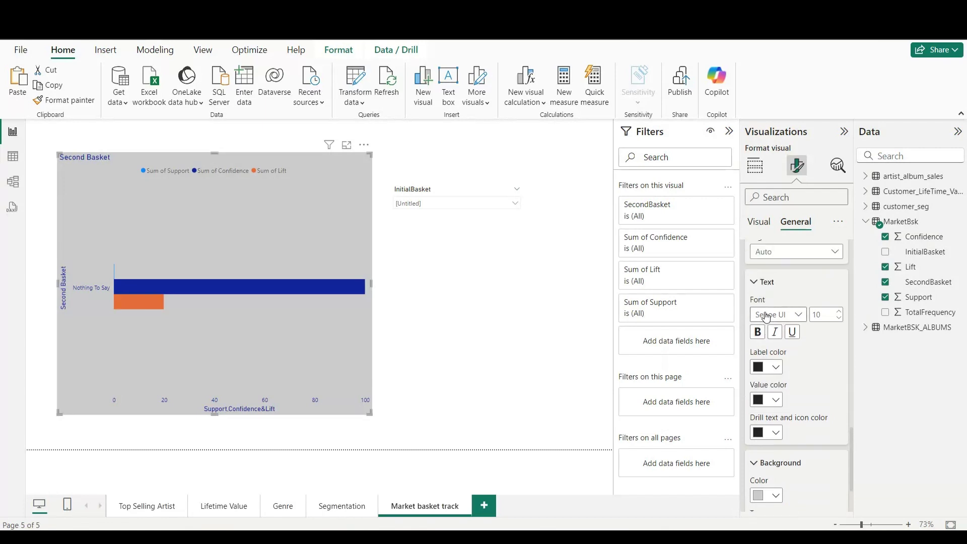
click(765, 367)
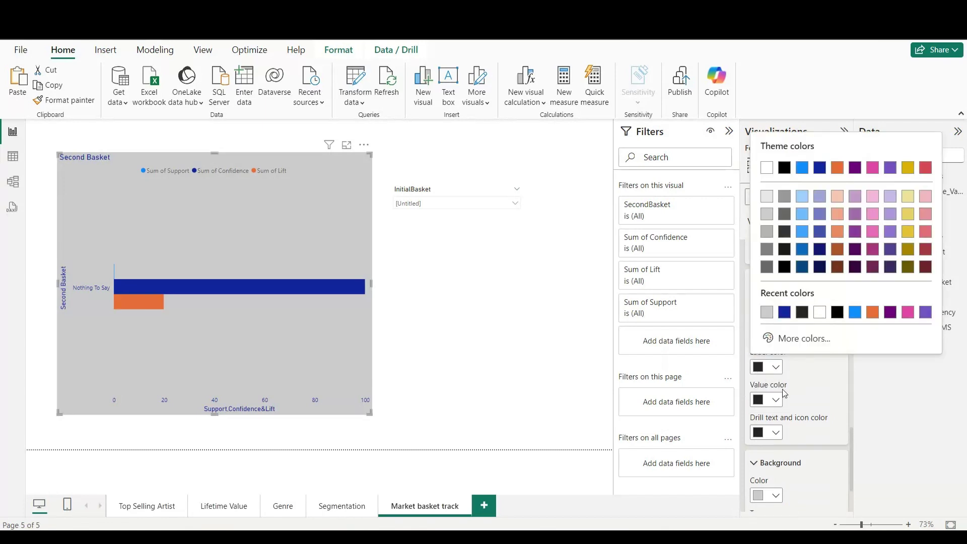
click(819, 314)
mouse_move(229, 291)
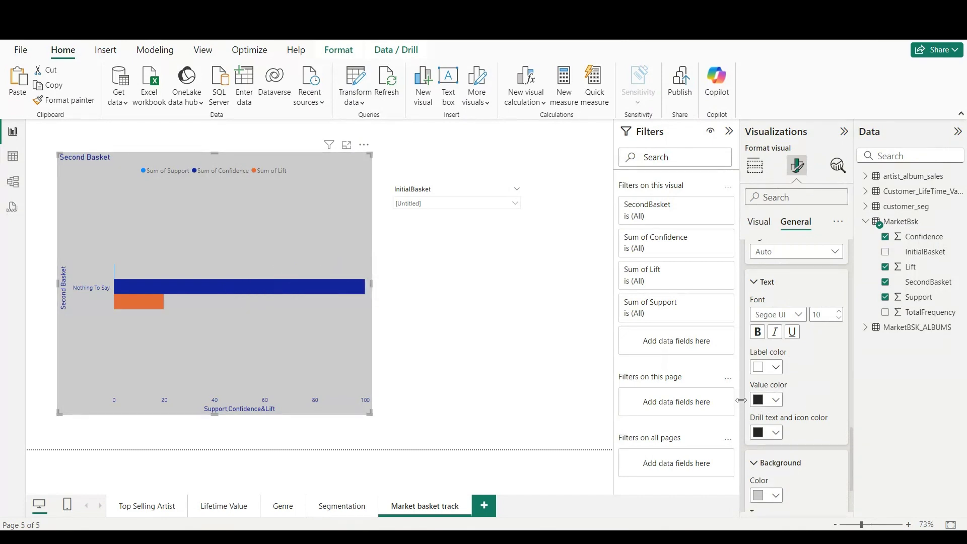
click(766, 400)
click(765, 347)
- Turn on the shadow and the visual border for the bar chart
scroll(789, 406, down, 2)
scroll(789, 406, down, 4)
scroll(792, 258, up, 3)
scroll(796, 282, down, 3)
scroll(799, 293, up, 4)
scroll(804, 308, down, 3)
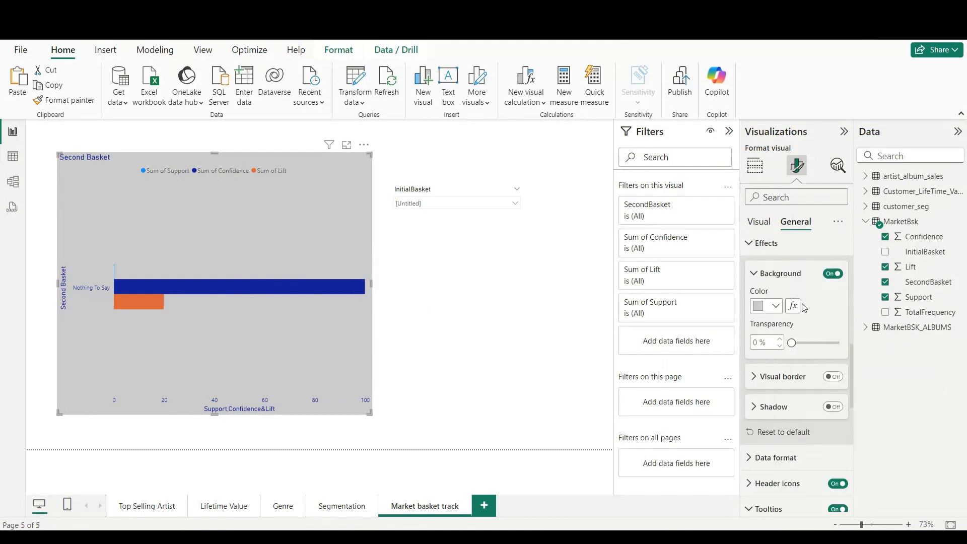
click(833, 406)
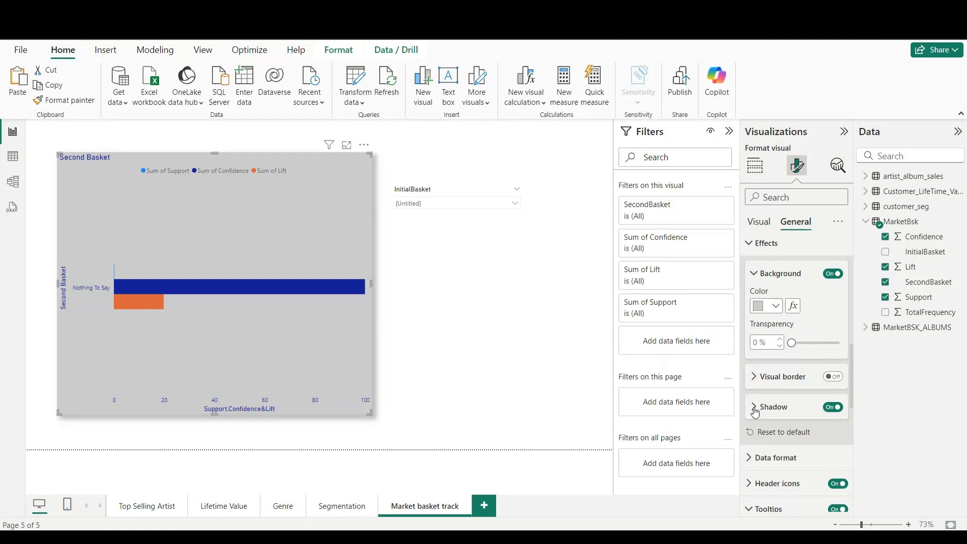
click(769, 382)
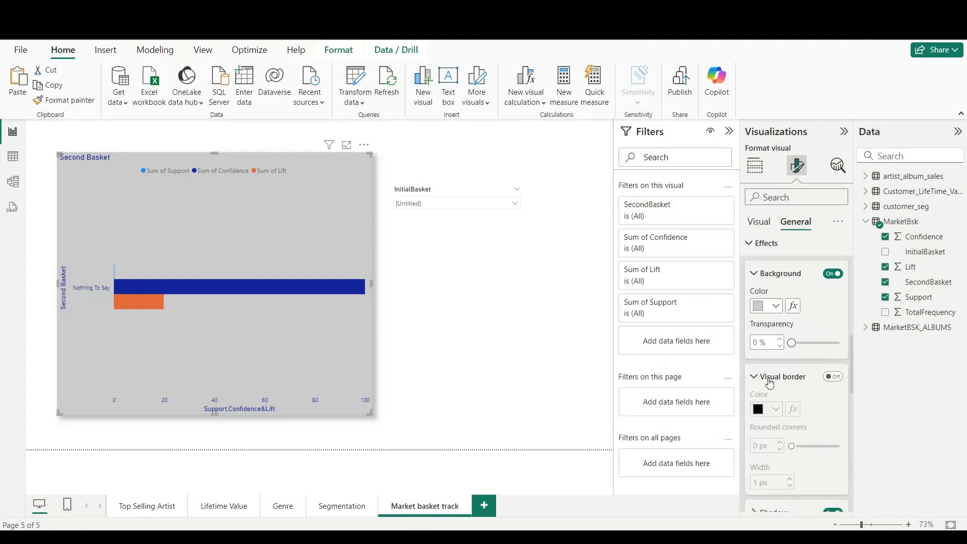
click(833, 377)
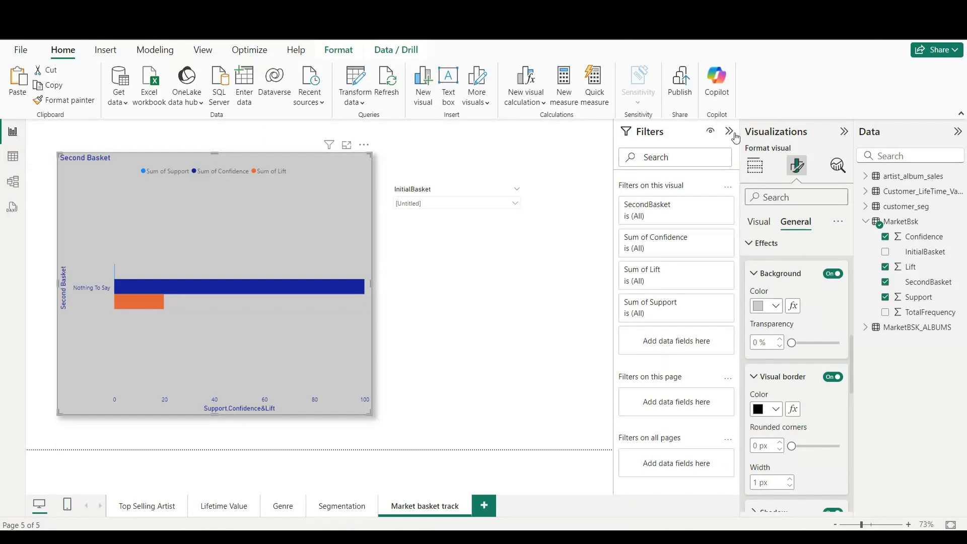
- Set the bar color of the Sum of Support series to dark purple
click(756, 224)
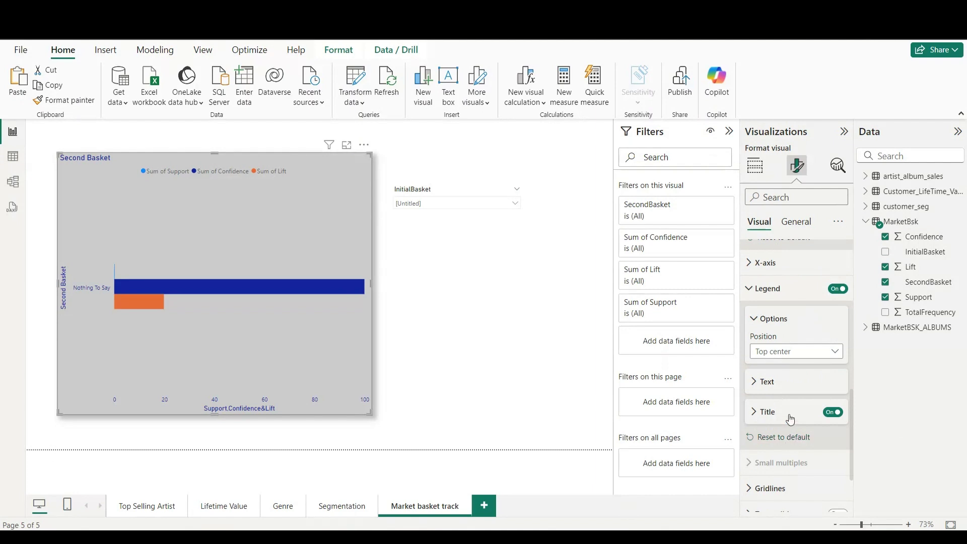
scroll(790, 419, down, 2)
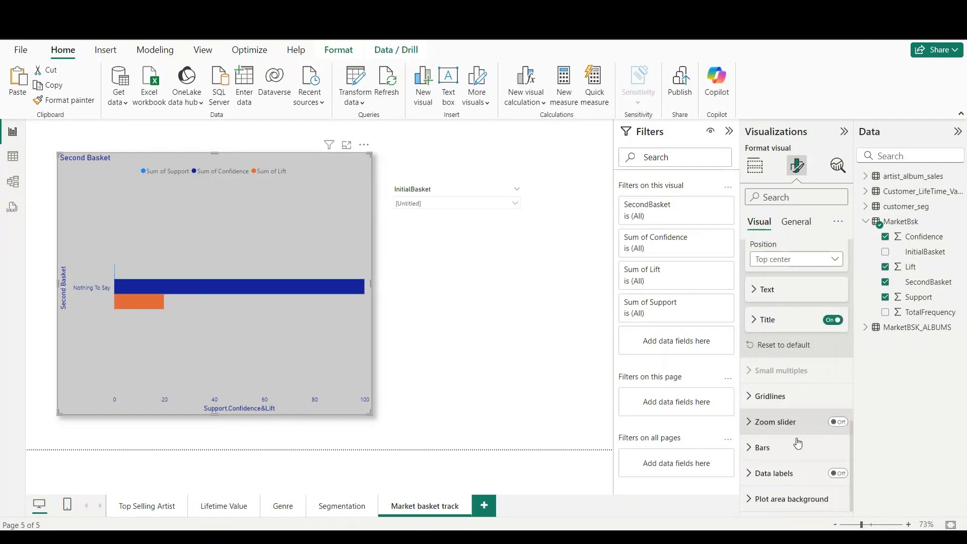
click(760, 447)
scroll(790, 413, down, 4)
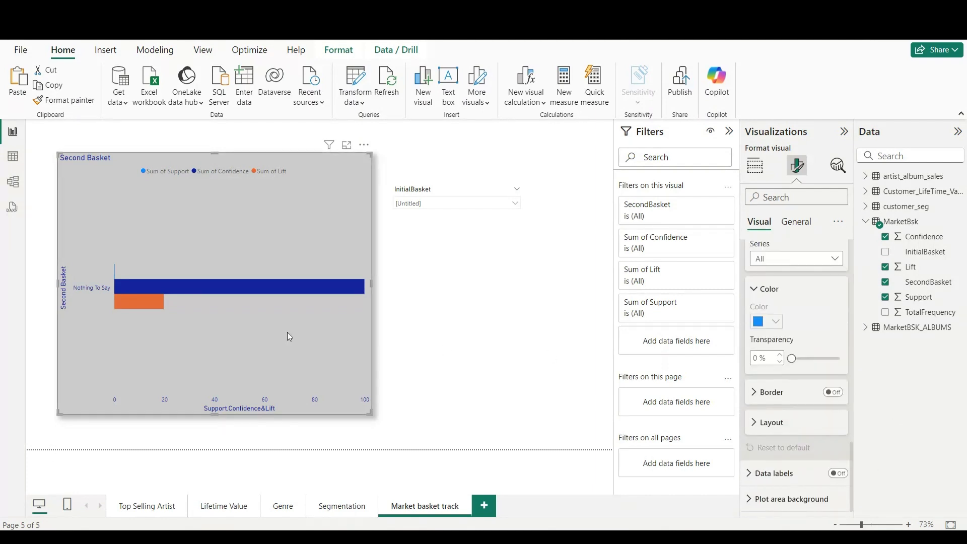
click(789, 259)
click(789, 290)
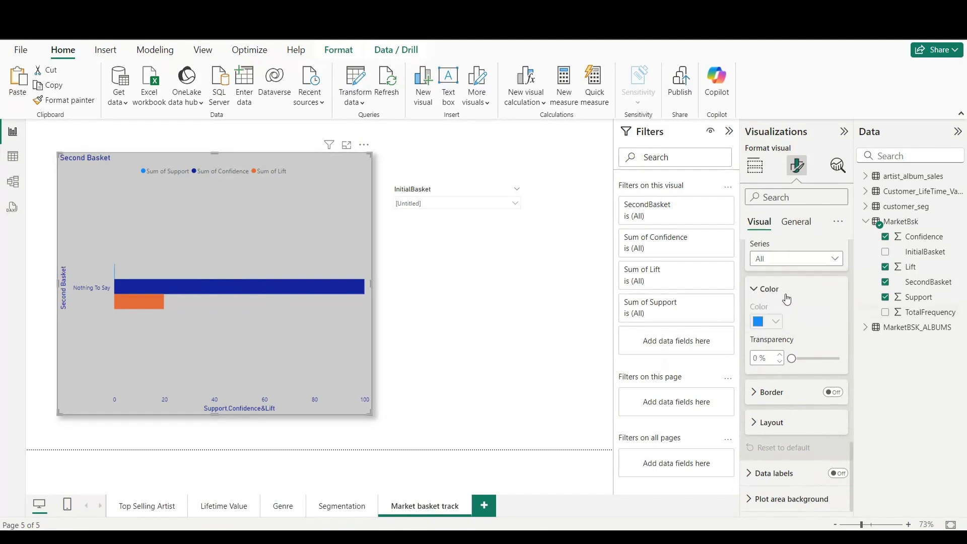
click(759, 322)
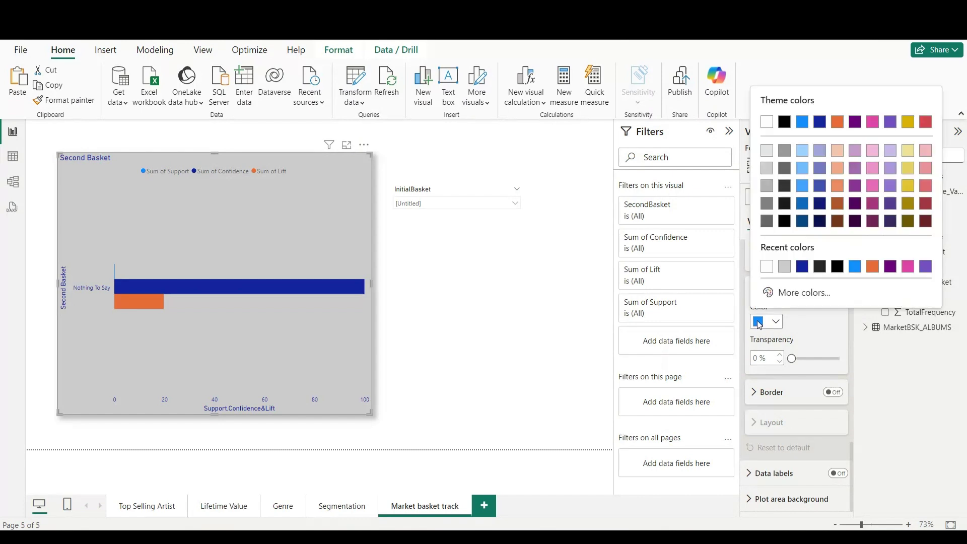
click(890, 267)
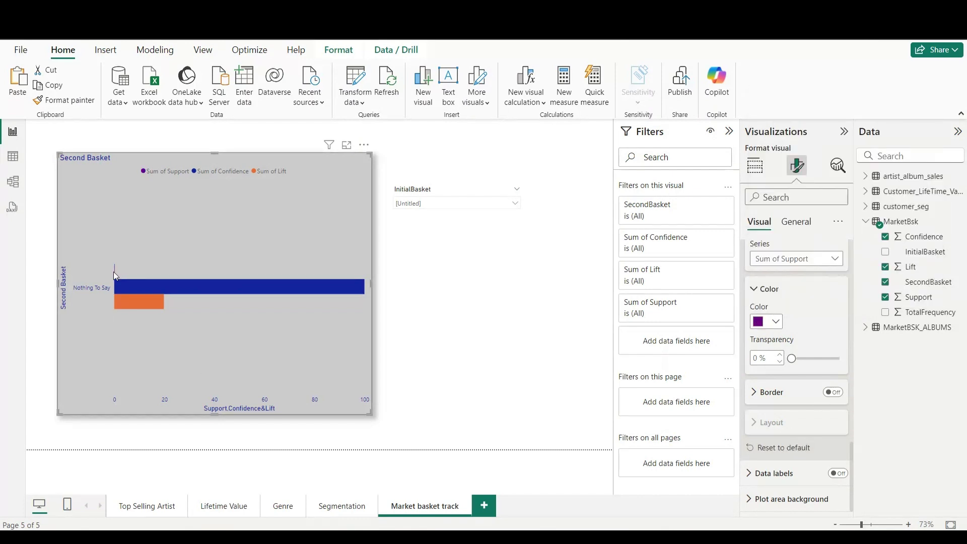
- Set the bar color of the Sum of Confidence series to pink
click(802, 259)
click(792, 306)
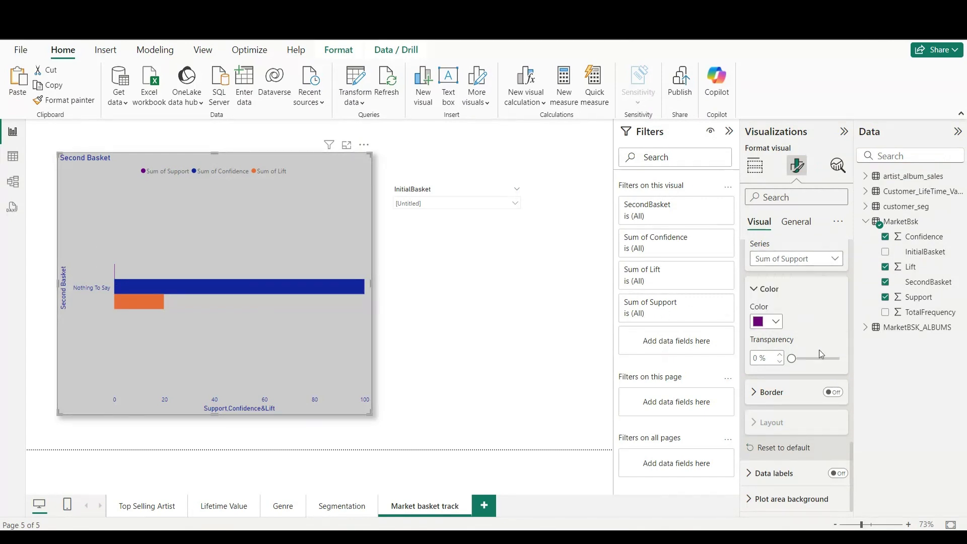
click(770, 325)
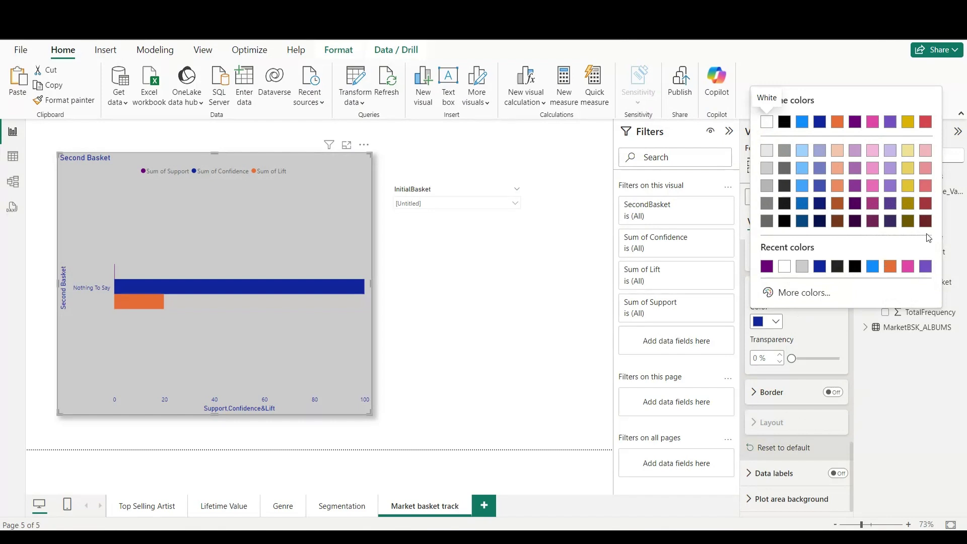
click(908, 267)
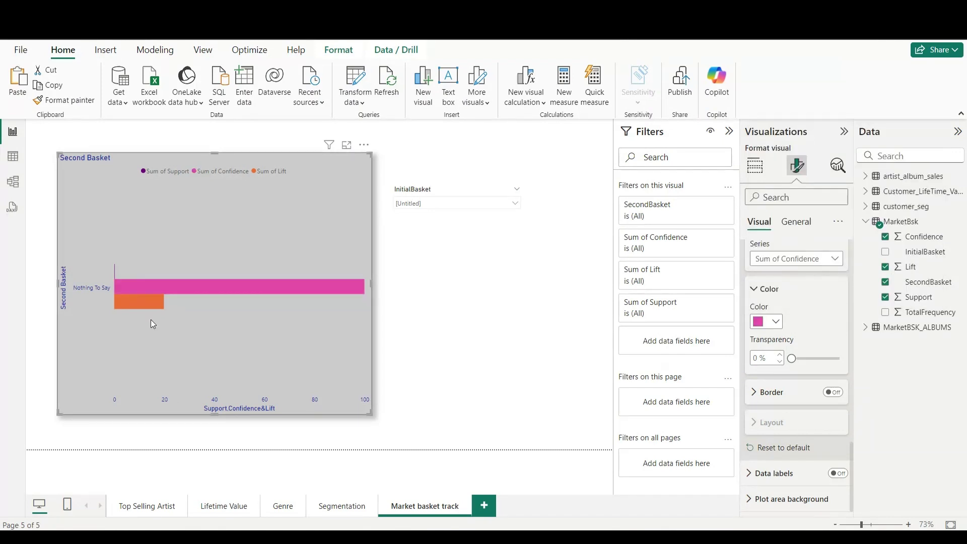
- Set the bar color of the Sum of Lift series to a light purple
click(776, 259)
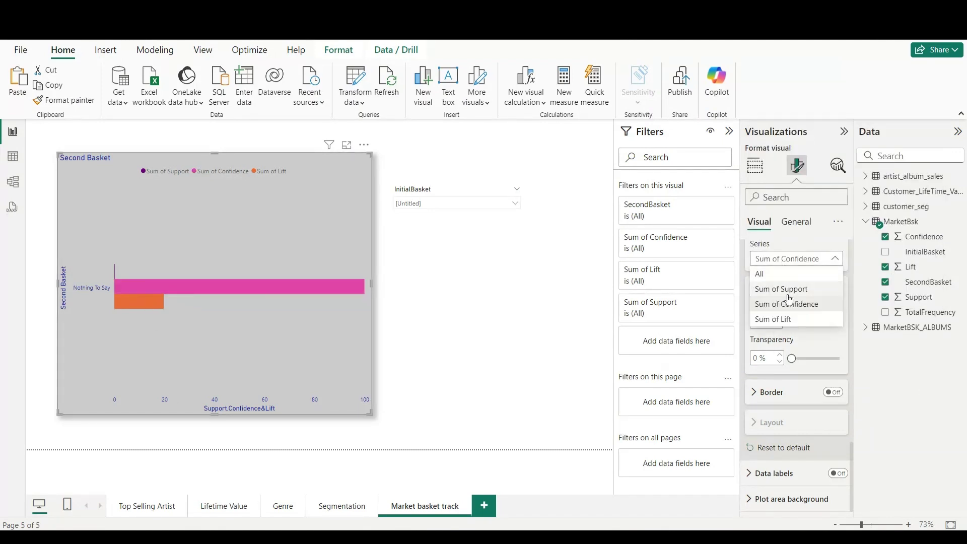
click(786, 323)
click(794, 259)
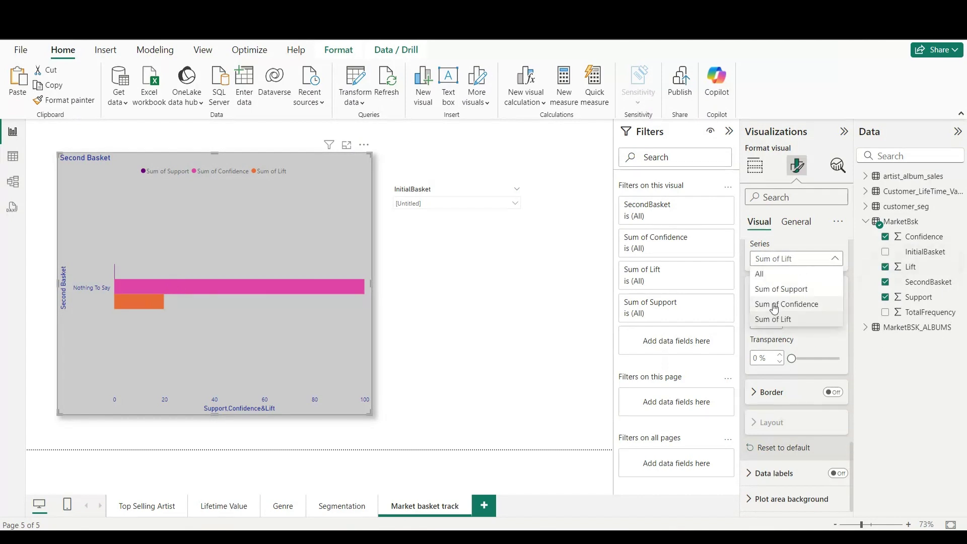
click(789, 260)
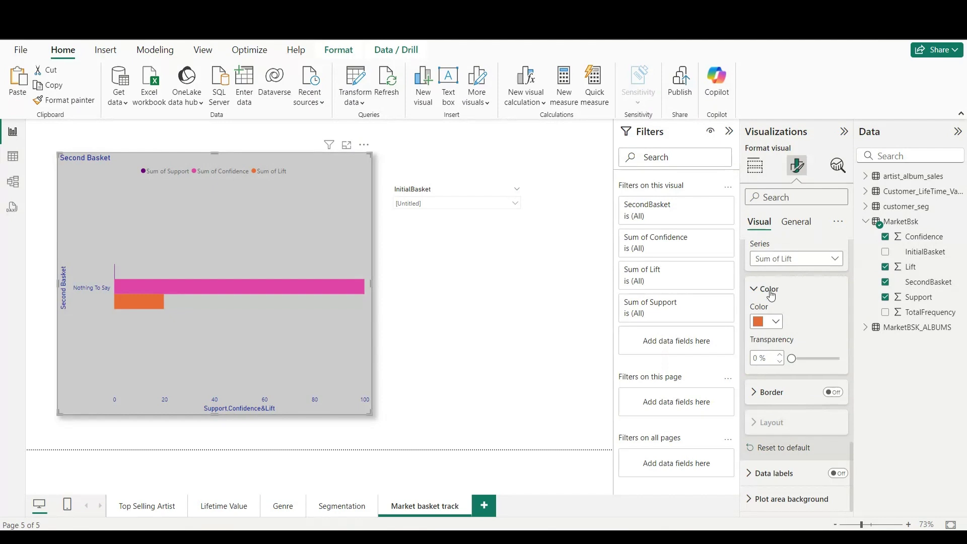
click(775, 321)
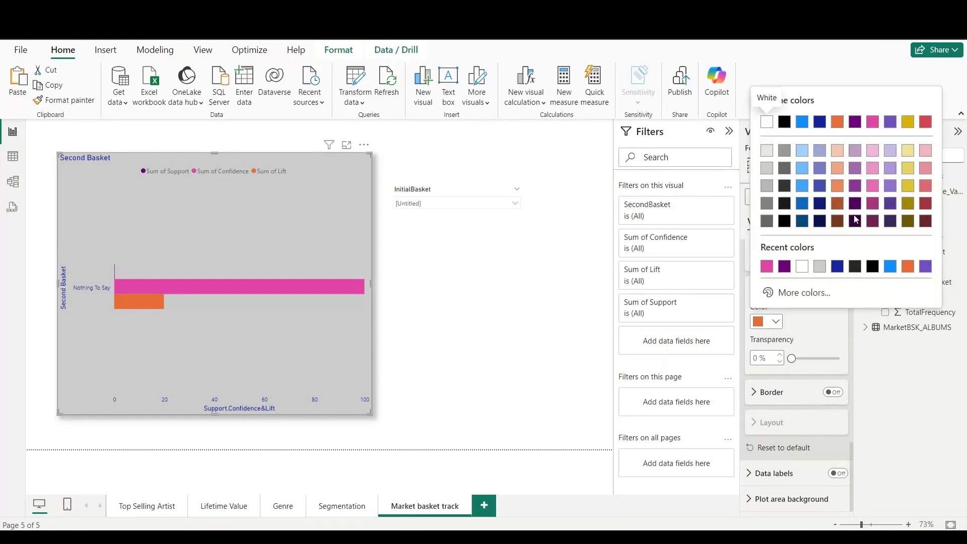
click(855, 169)
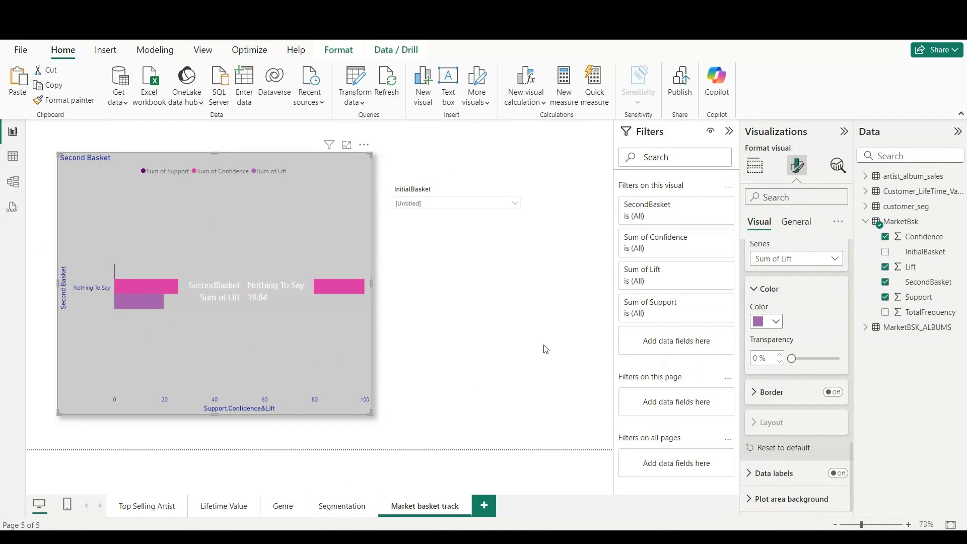
- Make the bar chart narrower and taller so it fills the left half of the report page
drag(372, 284, 313, 283)
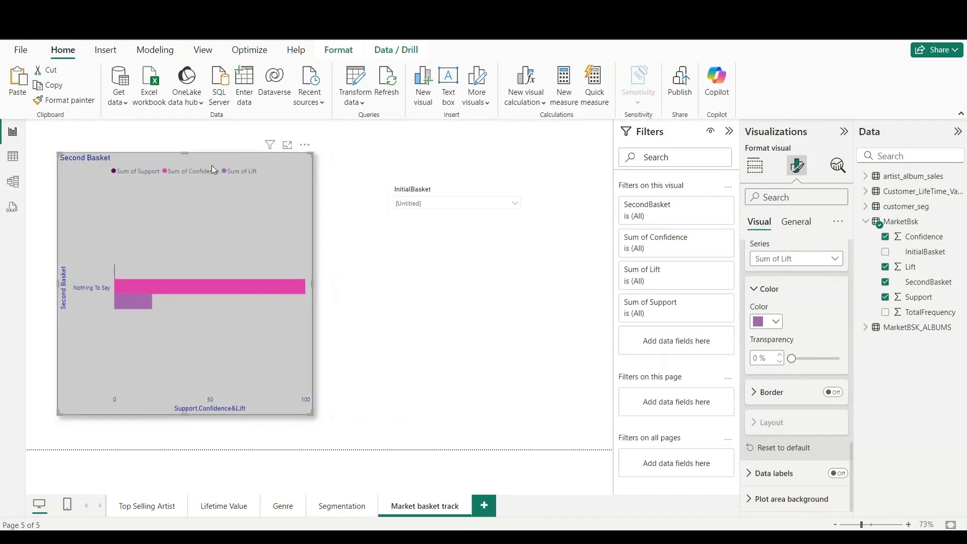
mouse_move(181, 152)
mouse_down()
mouse_move(183, 127)
mouse_move(184, 137)
mouse_up()
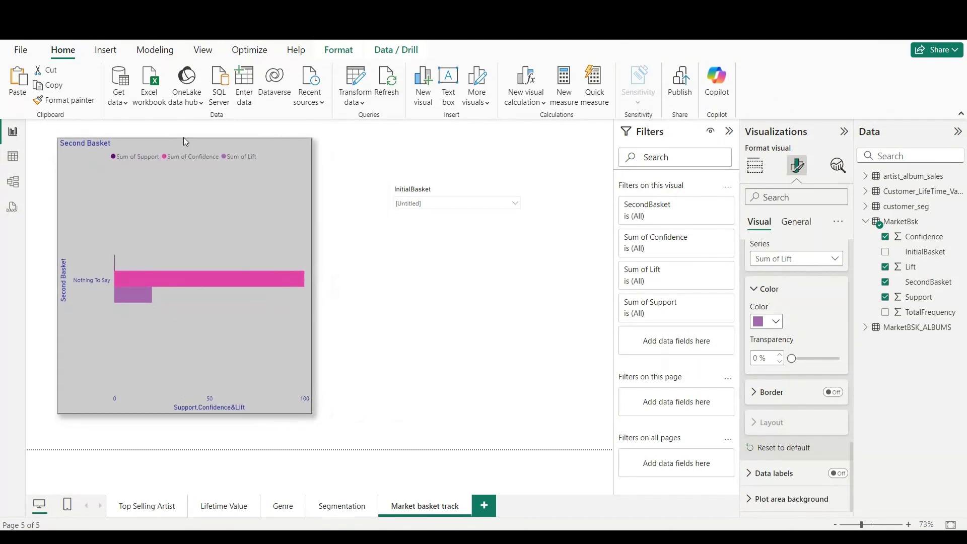
drag(182, 416, 181, 436)
drag(57, 284, 38, 285)
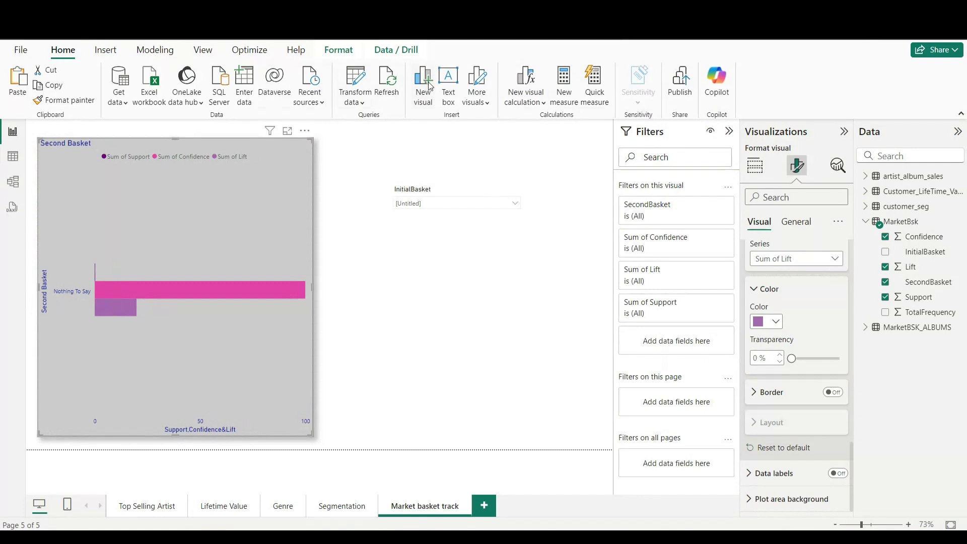
click(450, 82)
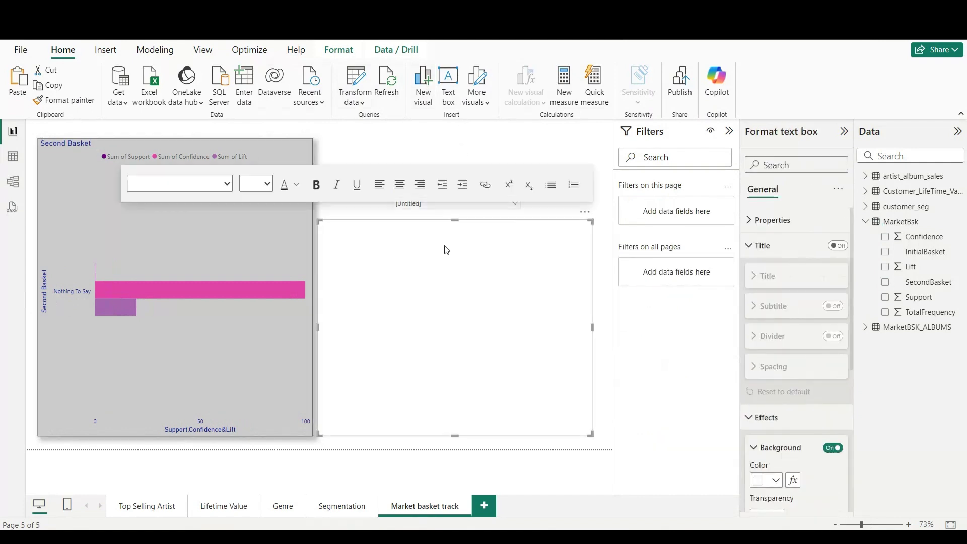
click(585, 212)
click(610, 226)
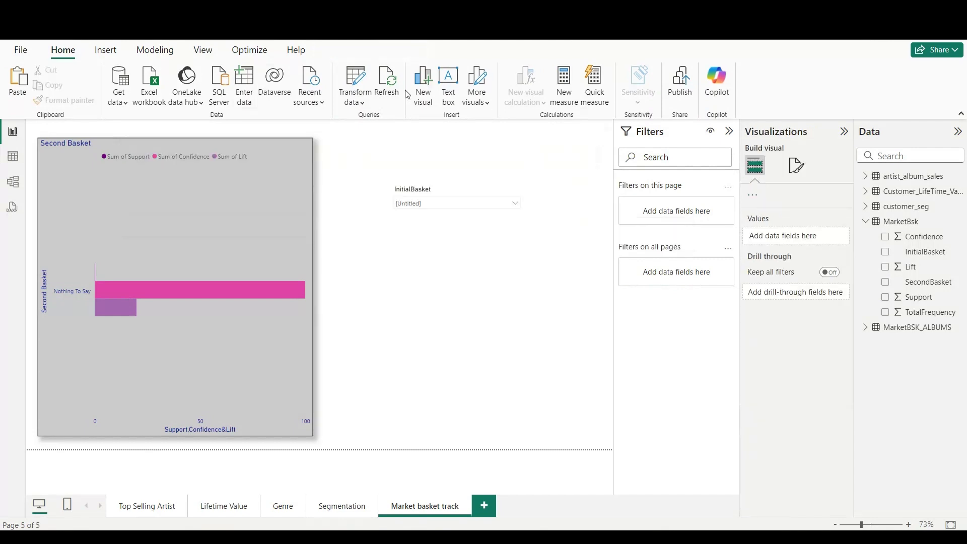
- Insert a rounded rectangle shape and move the InitialBasket slicer above the left half of the page
click(107, 58)
click(442, 99)
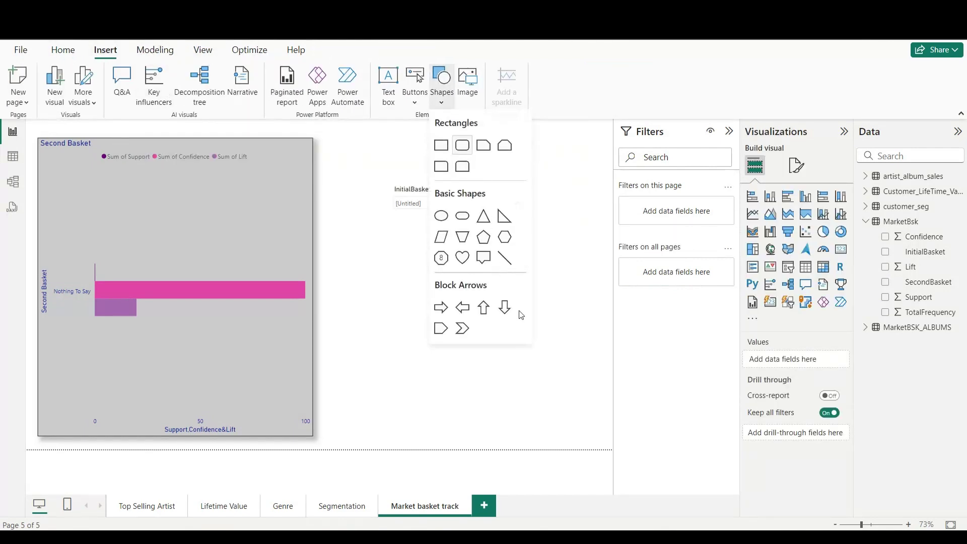
click(462, 145)
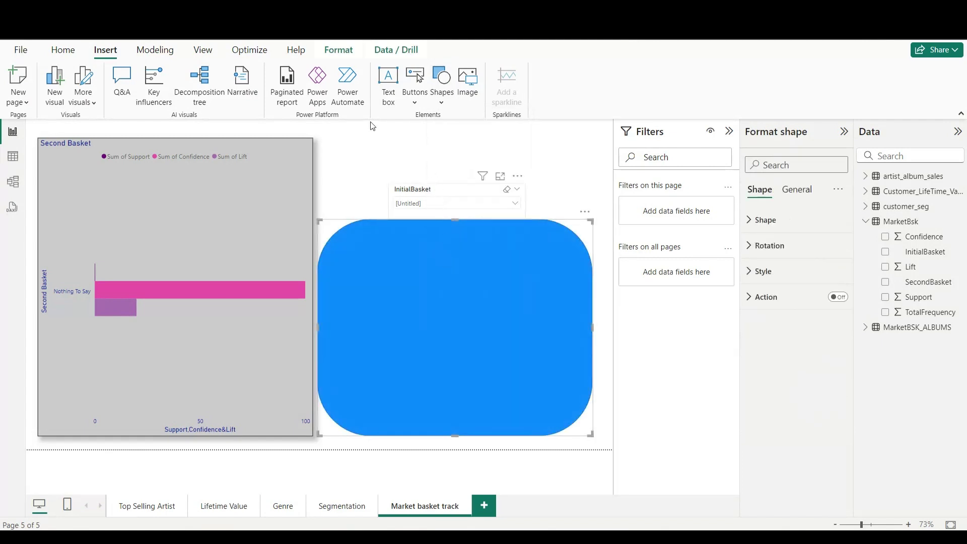
drag(413, 194, 187, 140)
- Enlarge the rounded rectangle to fill the right half of the page and set its rounded corners to 8%
click(464, 231)
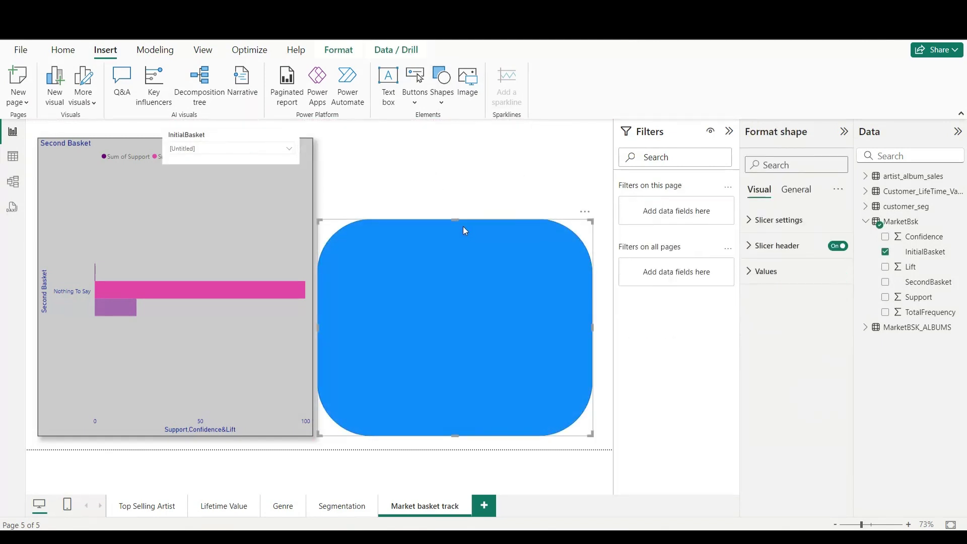
drag(463, 220, 471, 126)
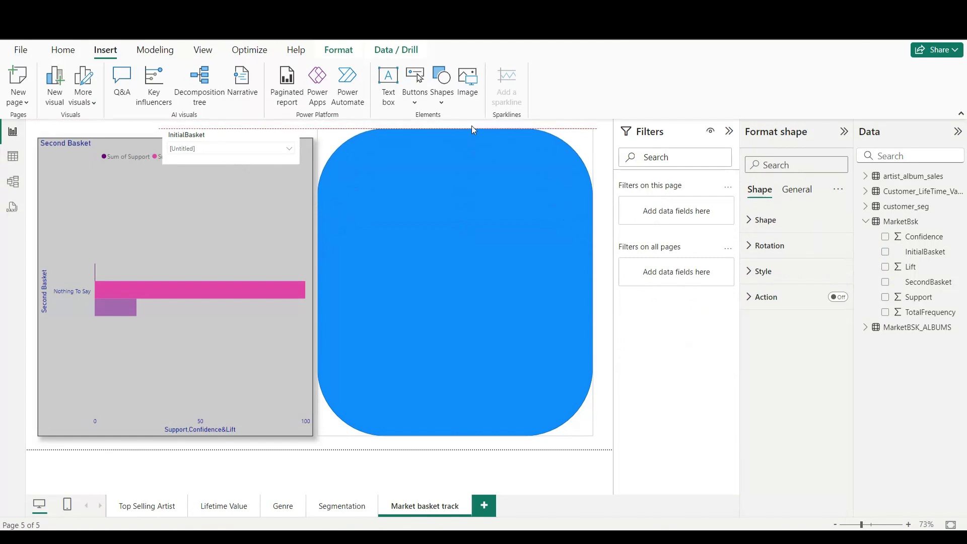
drag(462, 442, 455, 449)
drag(596, 291, 606, 292)
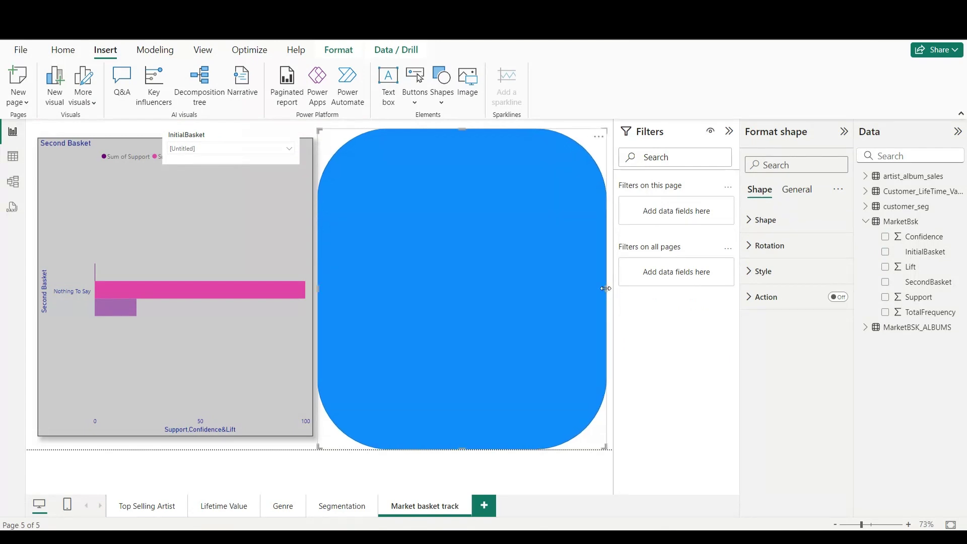
click(788, 228)
drag(810, 299, 799, 300)
- Move the bar chart onto the rounded rectangle and bring the chart to the front
drag(143, 208, 428, 213)
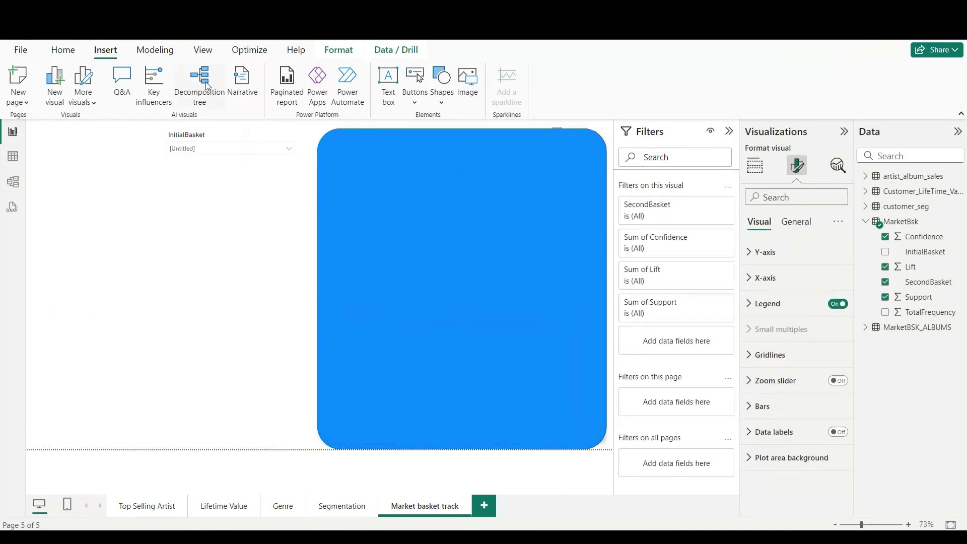
click(338, 49)
click(166, 102)
click(191, 122)
click(168, 100)
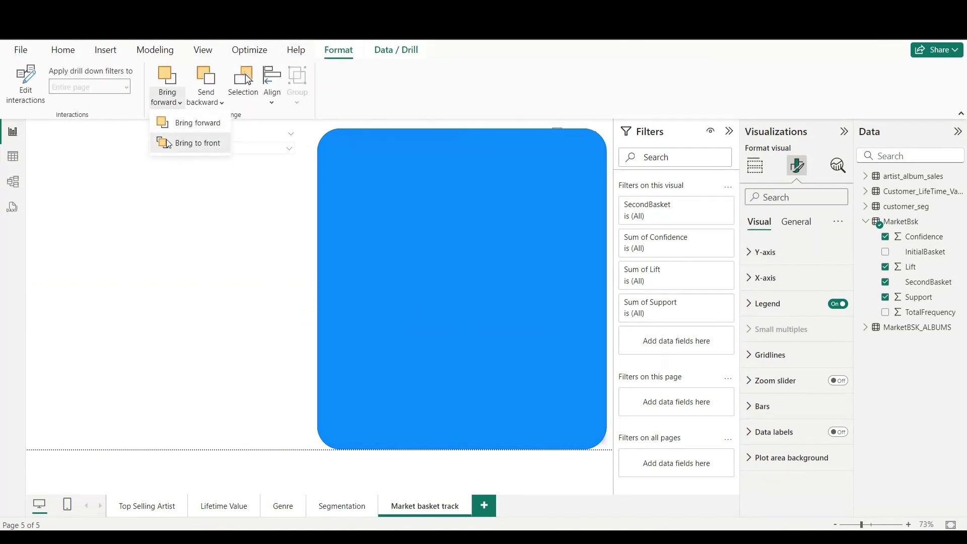
click(167, 142)
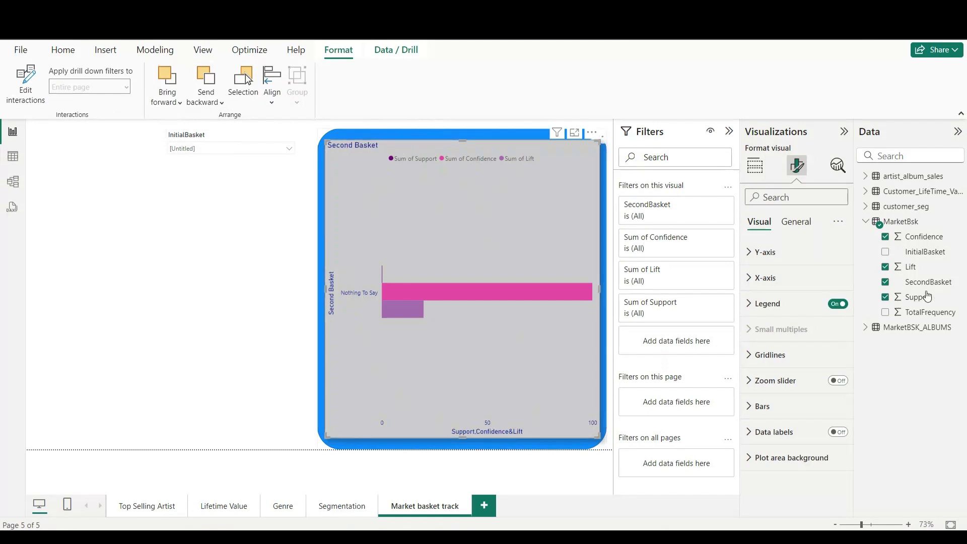
key(Delete)
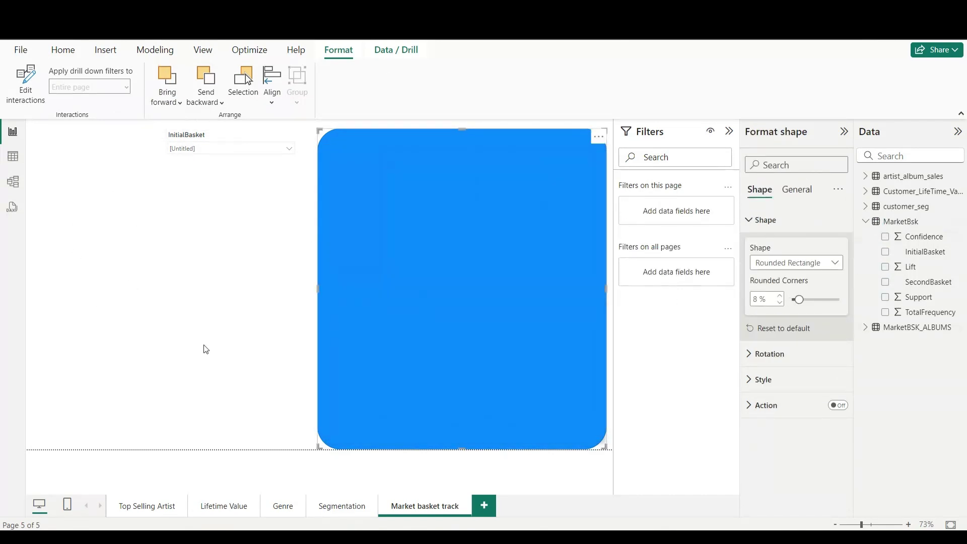
key(ctrl+z)
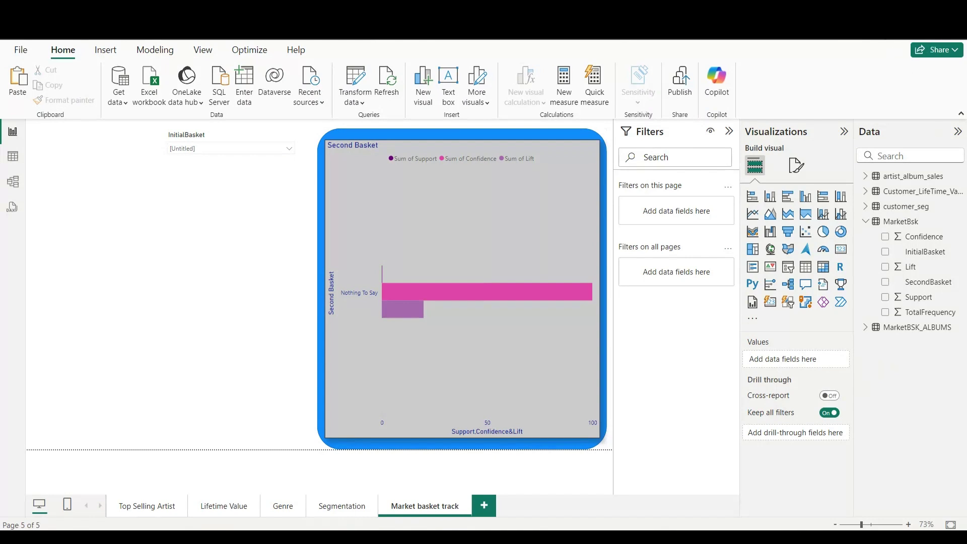
- Switch to the finished Chinook Power BI report and go from its Home page to the Dashboard page
click(705, 489)
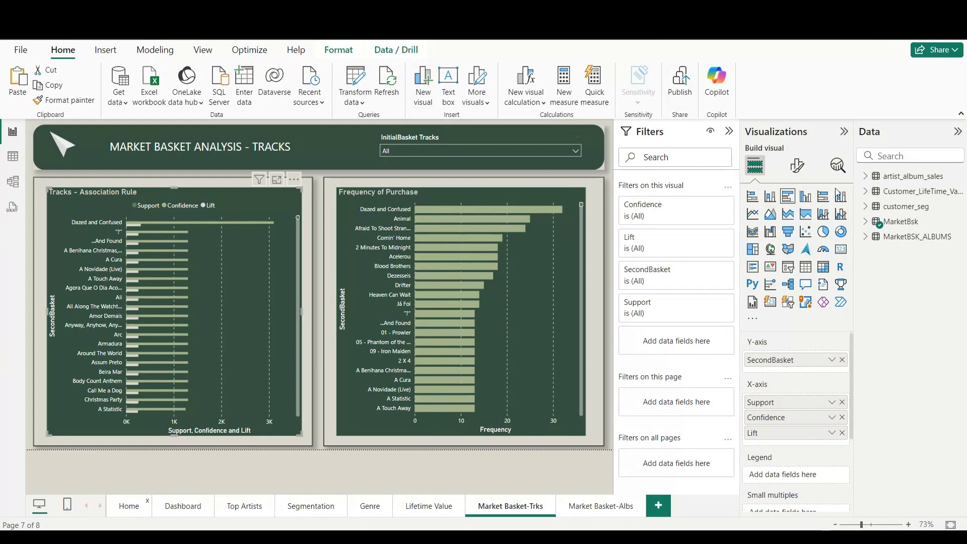
key(alt+Tab)
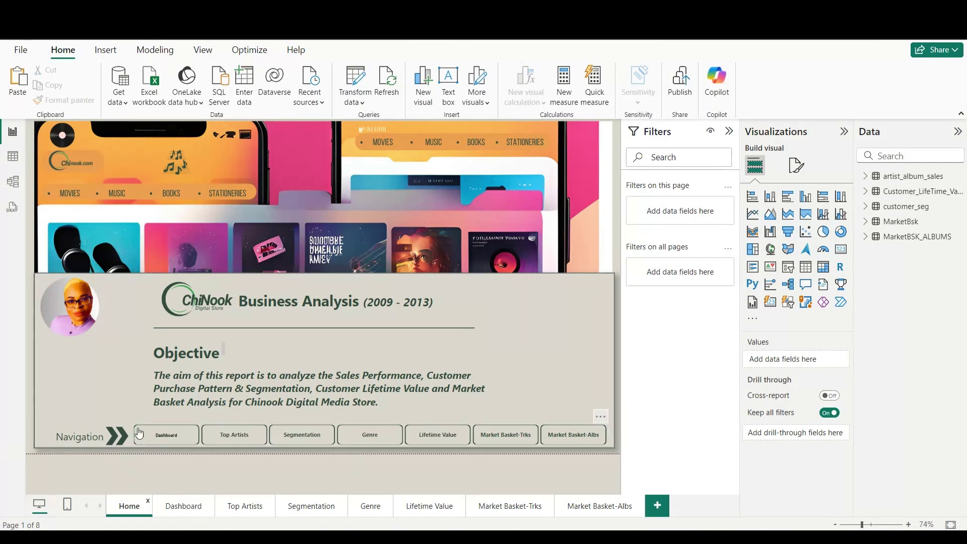
ctrl+click(165, 437)
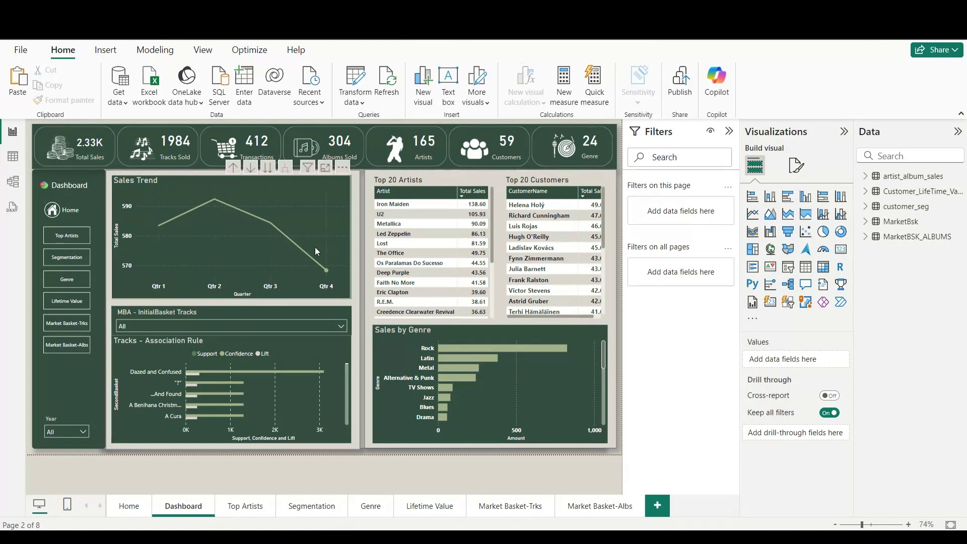
- Change the Sales Trend line chart to a stacked column chart and drill up to the quarter level
click(209, 297)
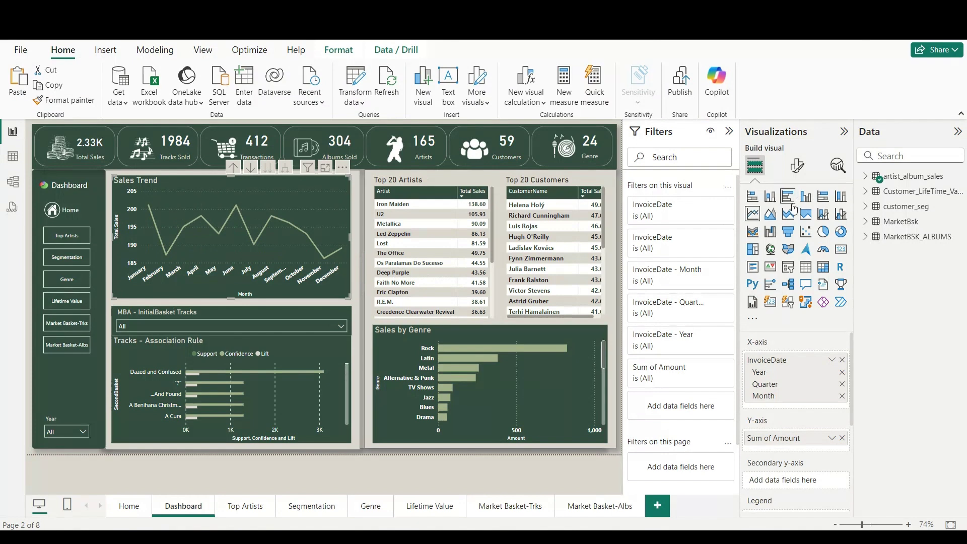
click(772, 201)
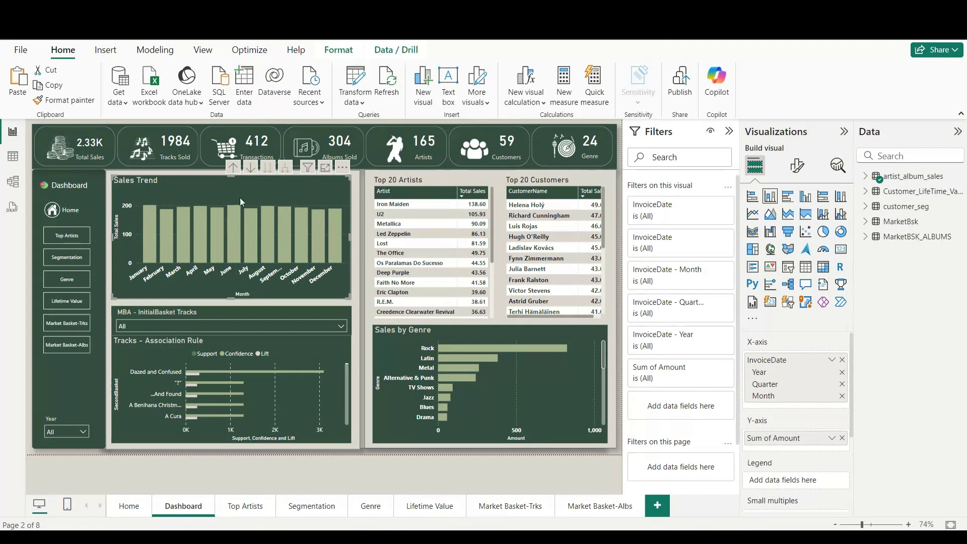
click(233, 168)
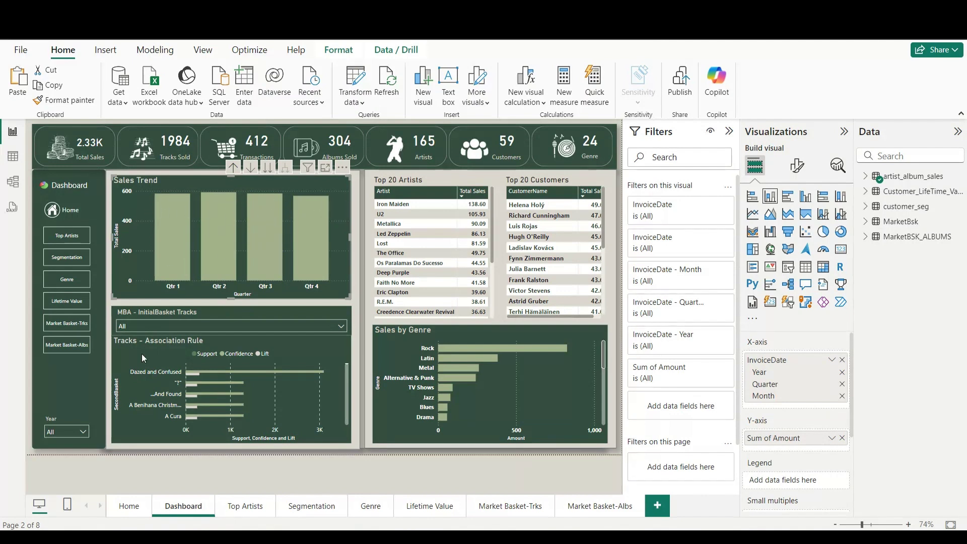
- Try the Year slicer with 2009 excluded, with 2009 and with 2010, and inspect the quarterly sales in the Sales Trend tooltips
click(81, 432)
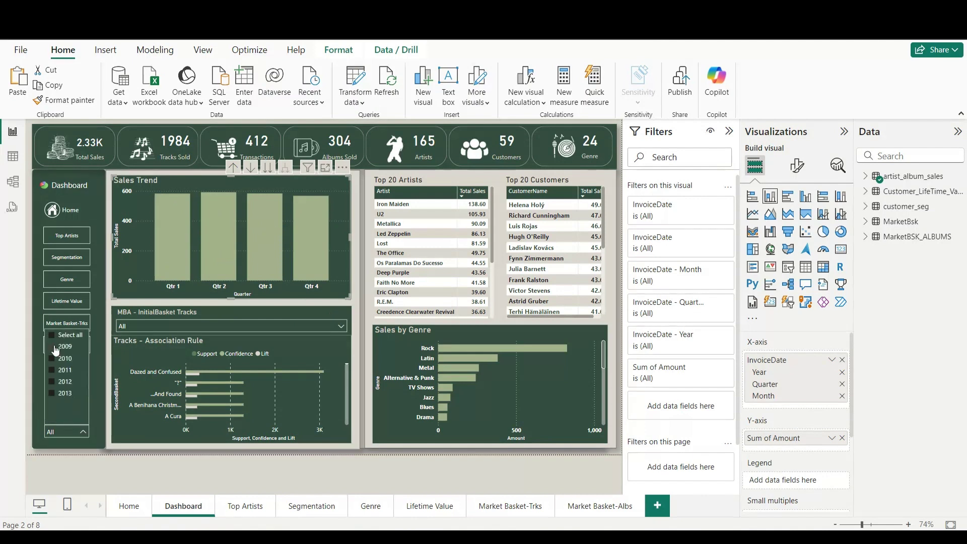
click(51, 334)
click(51, 346)
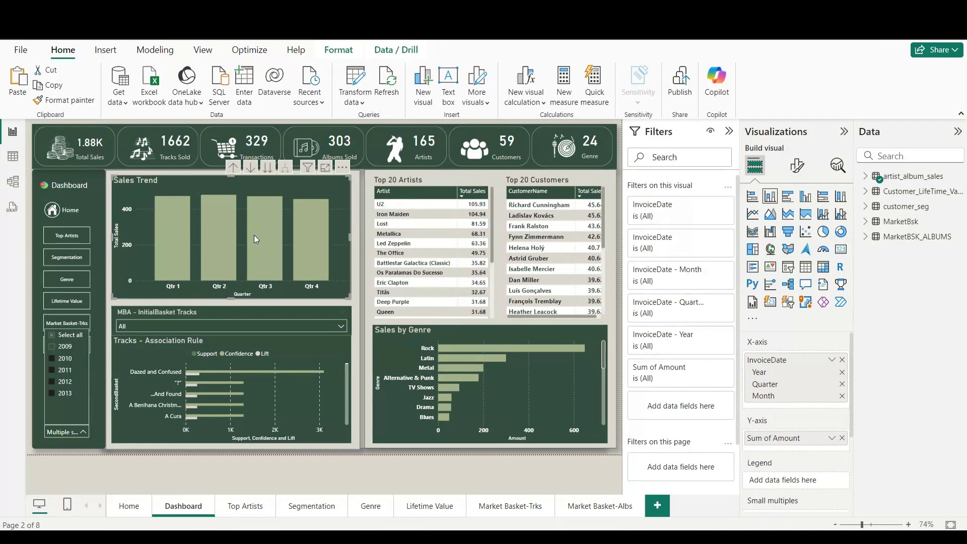
click(53, 347)
click(53, 348)
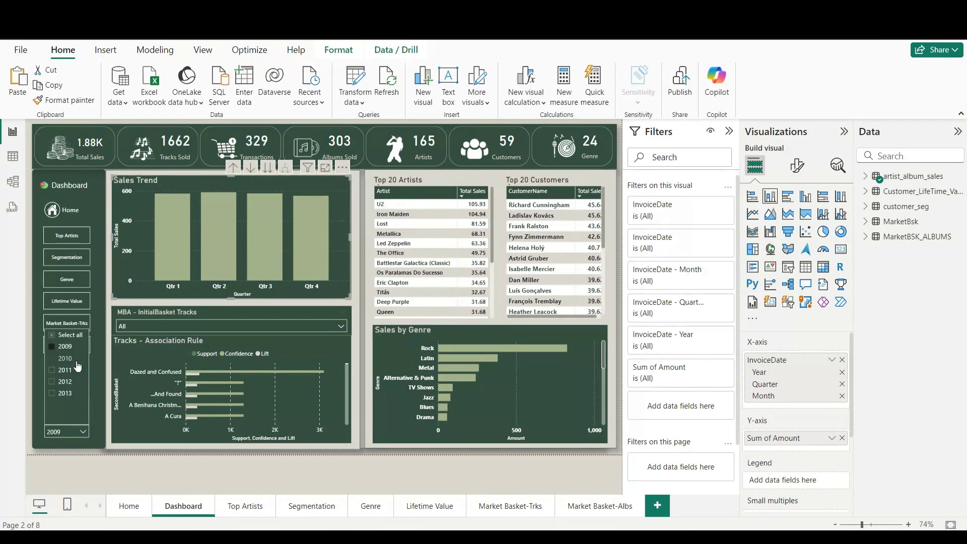
click(52, 358)
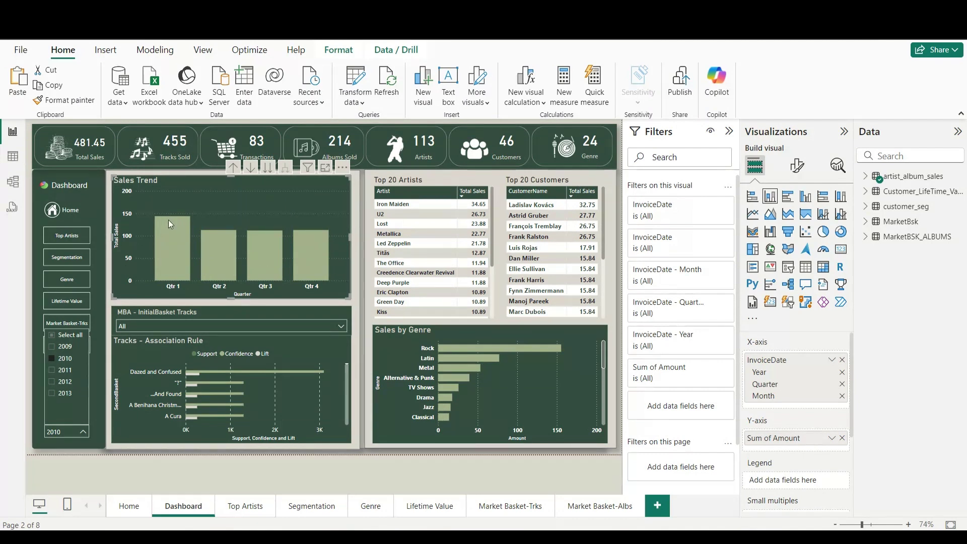
mouse_move(172, 252)
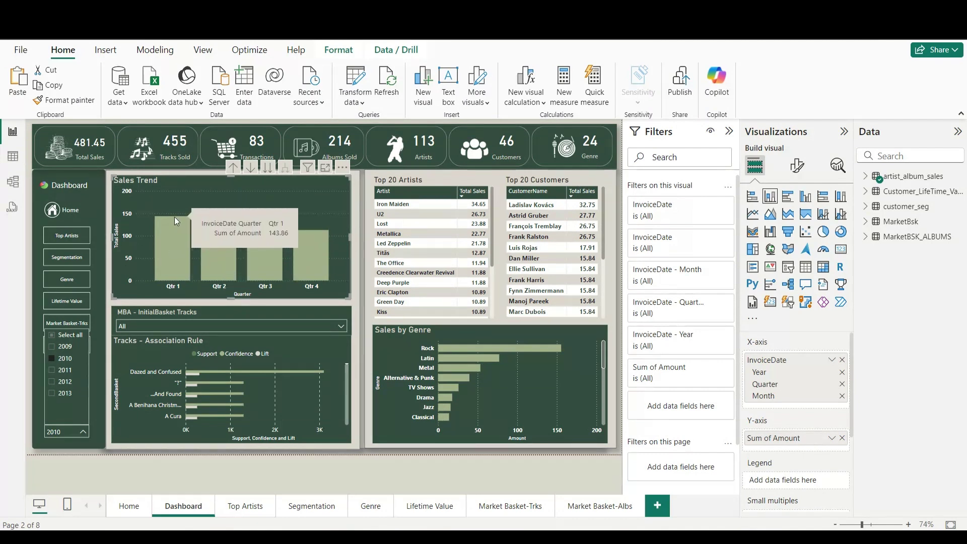
mouse_move(276, 241)
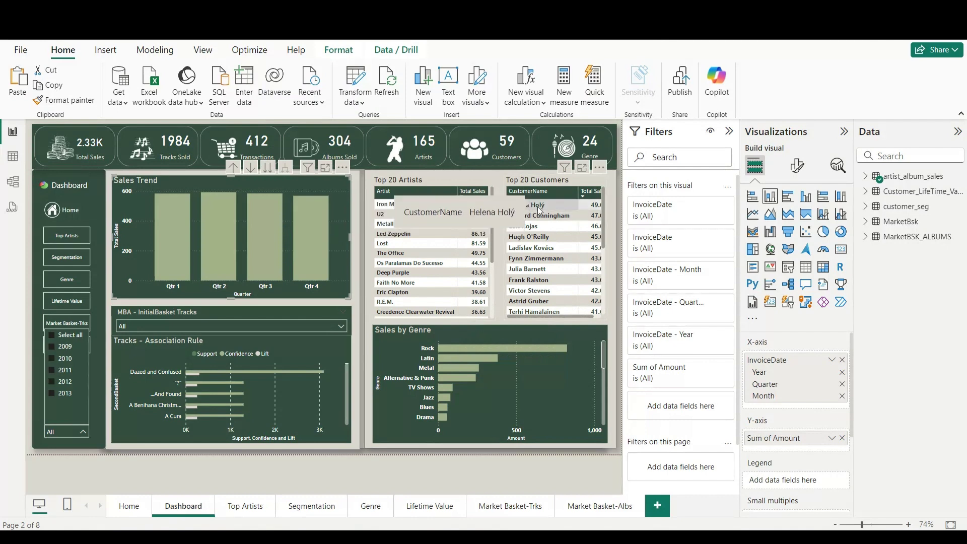
- Select a customer in the Top 20 Customers table, widen the table to fit its Total Sales column and look through its rows
click(600, 259)
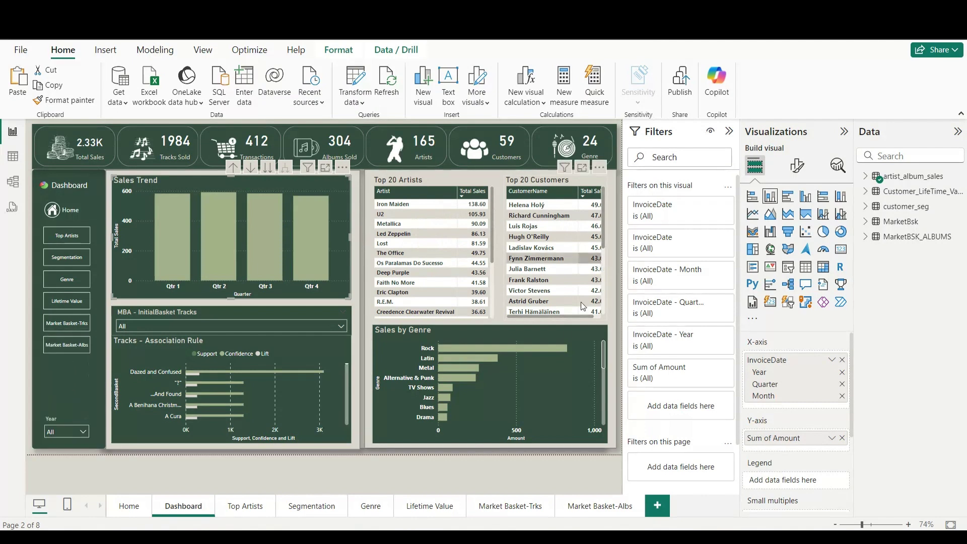
drag(606, 246, 615, 246)
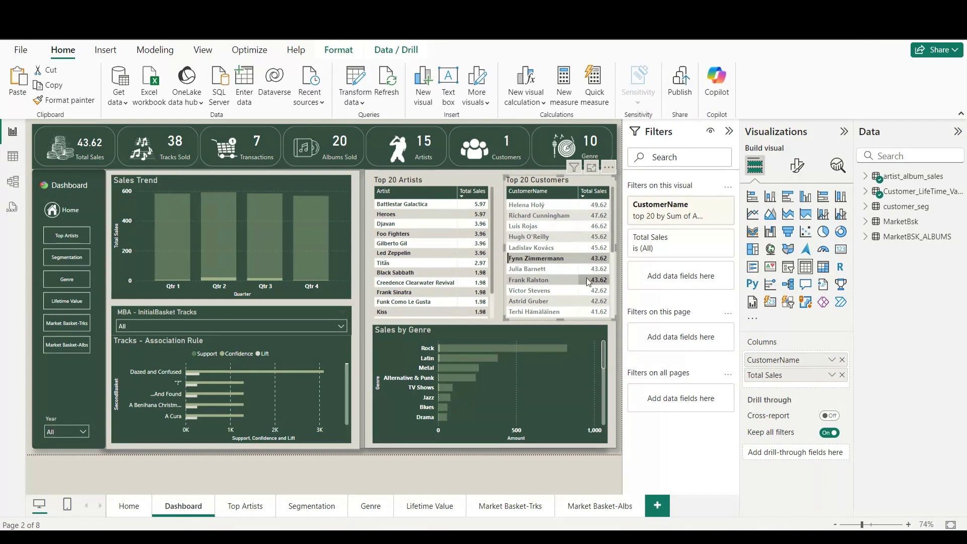
scroll(590, 285, down, 3)
scroll(587, 290, up, 3)
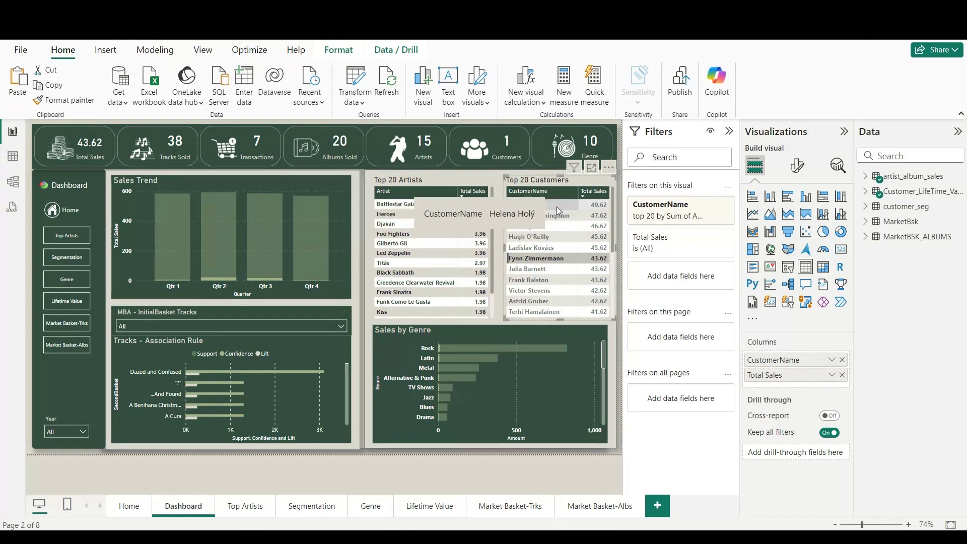
- Highlight the highest-spending customer in the Top 20 Customers table and inspect that customer's quarterly sales in the Sales Trend tooltips
click(529, 204)
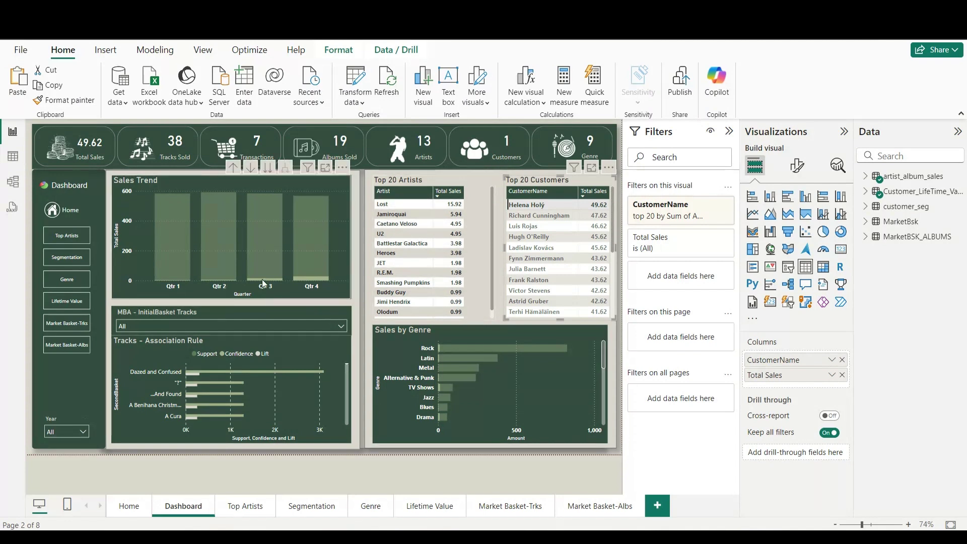
mouse_move(254, 283)
mouse_move(325, 280)
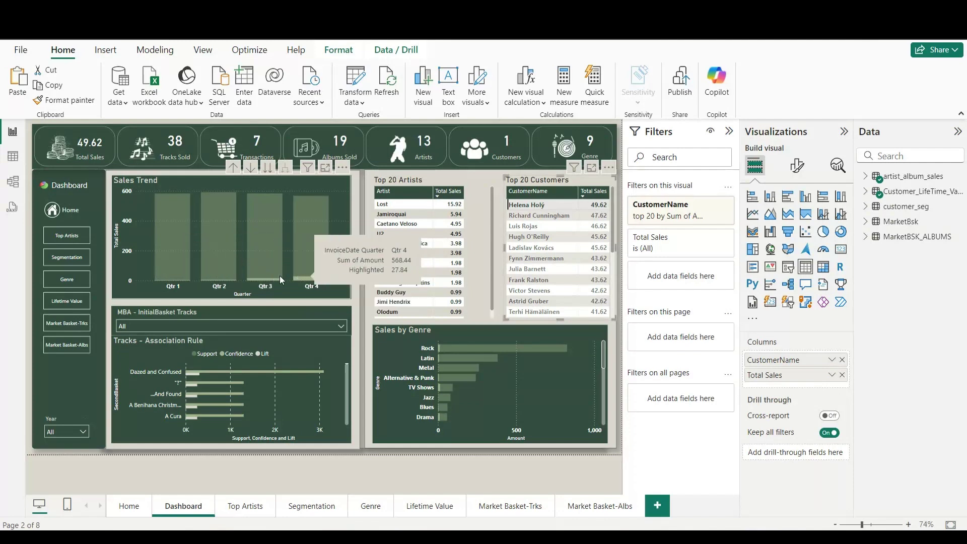
mouse_move(164, 277)
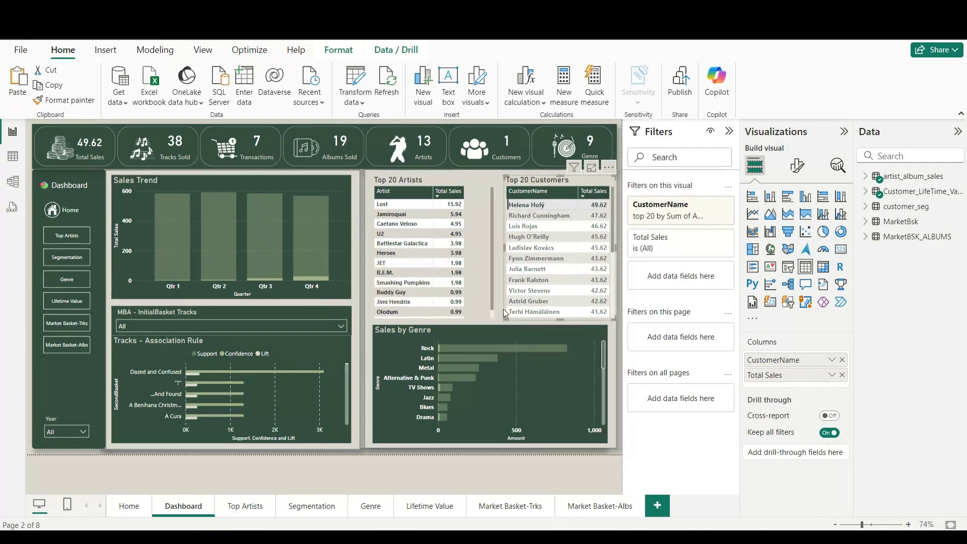
- Clear the customer selection in the Top 20 Customers table so the dashboard covers all customers
click(612, 301)
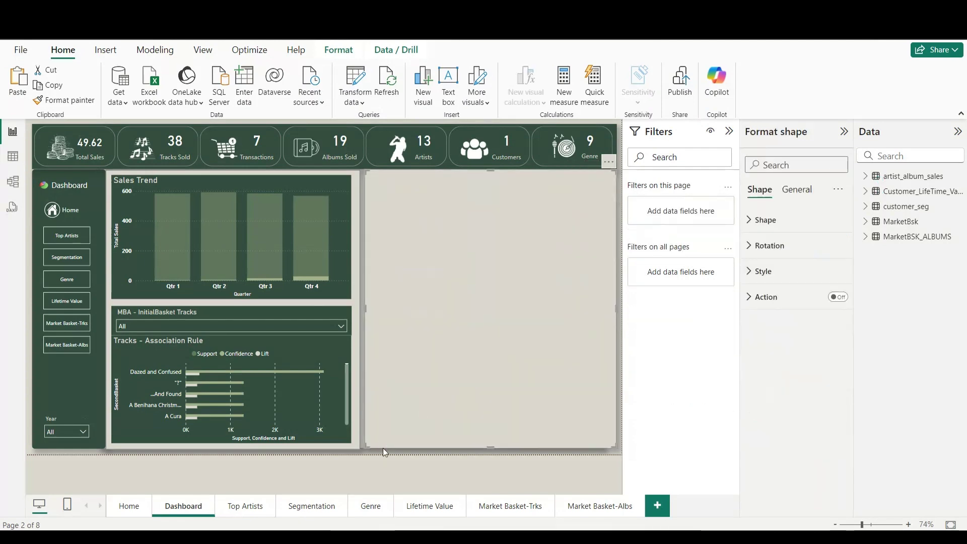
click(445, 457)
click(543, 204)
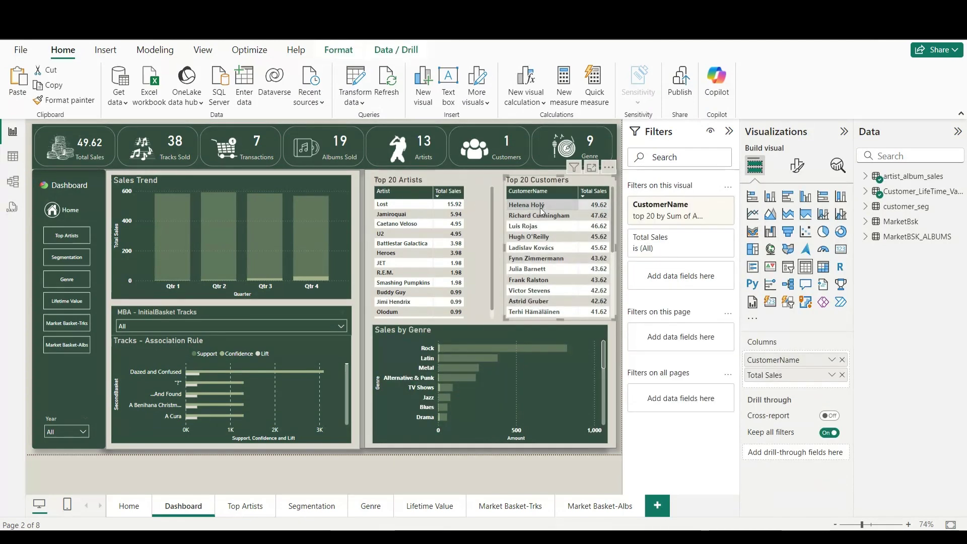
click(606, 298)
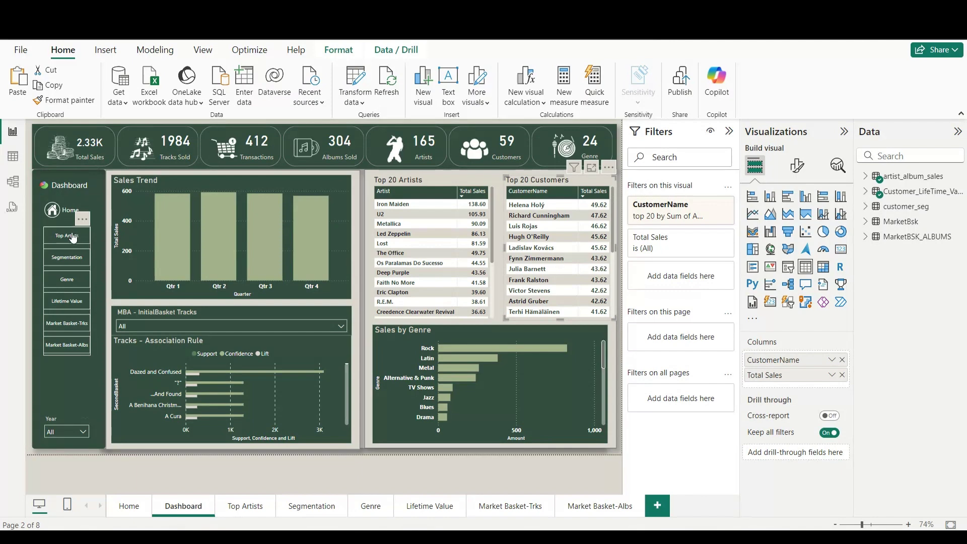
- On the Top Artists page, highlight Iron Maiden and drill the Sales Pattern chart down to the month level
ctrl+click(87, 255)
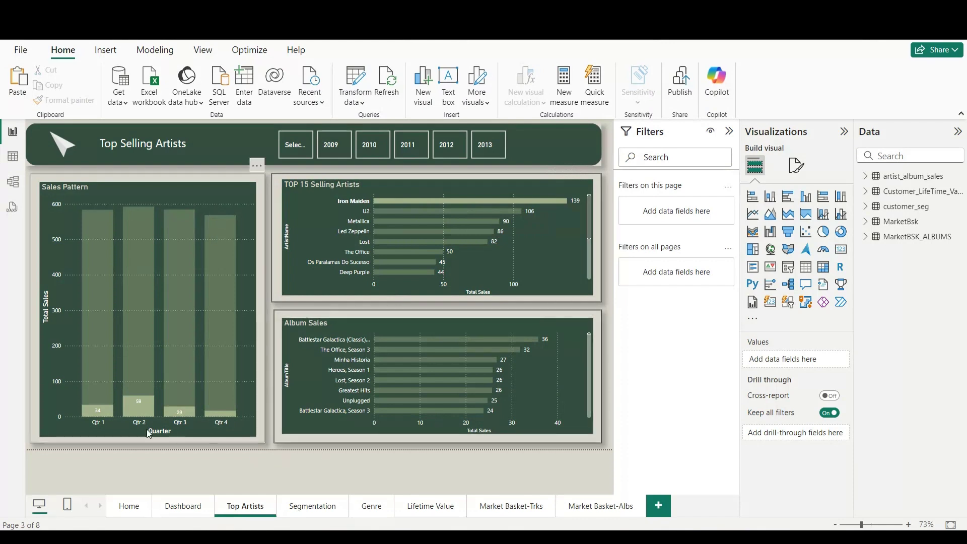
mouse_move(91, 412)
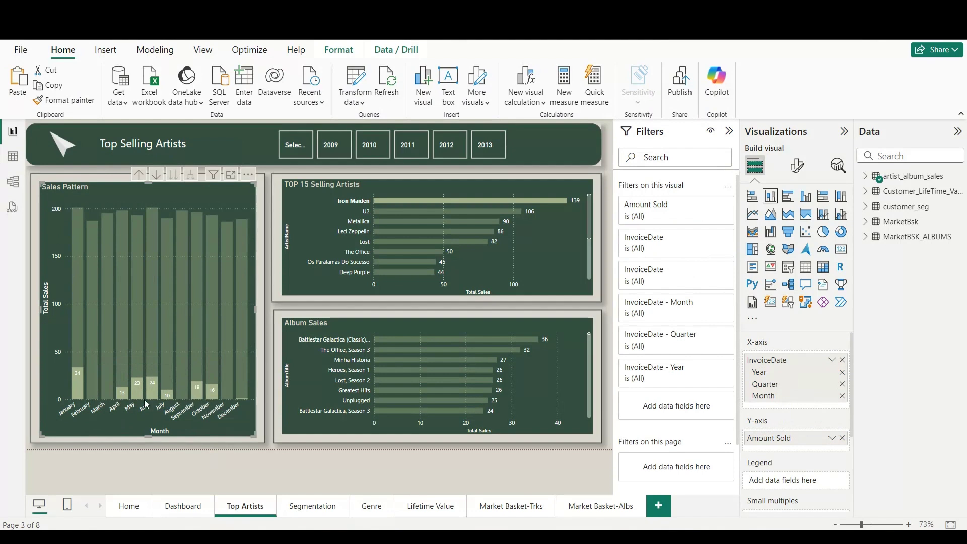
- Look through the Album Sales chart for Iron Maiden's highlighted albums and clear the artist highlight
scroll(453, 388, down, 10)
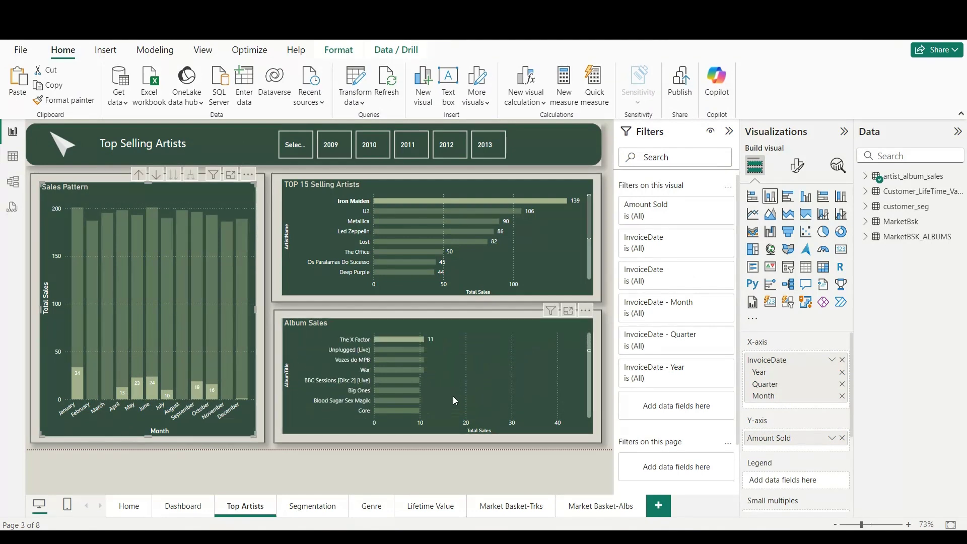
scroll(472, 377, down, 5)
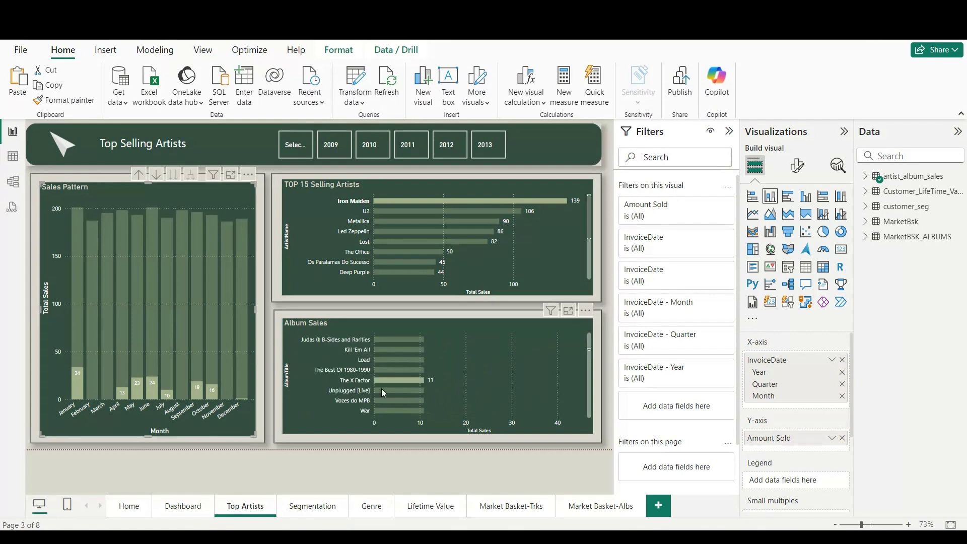
scroll(487, 368, down, 5)
scroll(488, 372, up, 2)
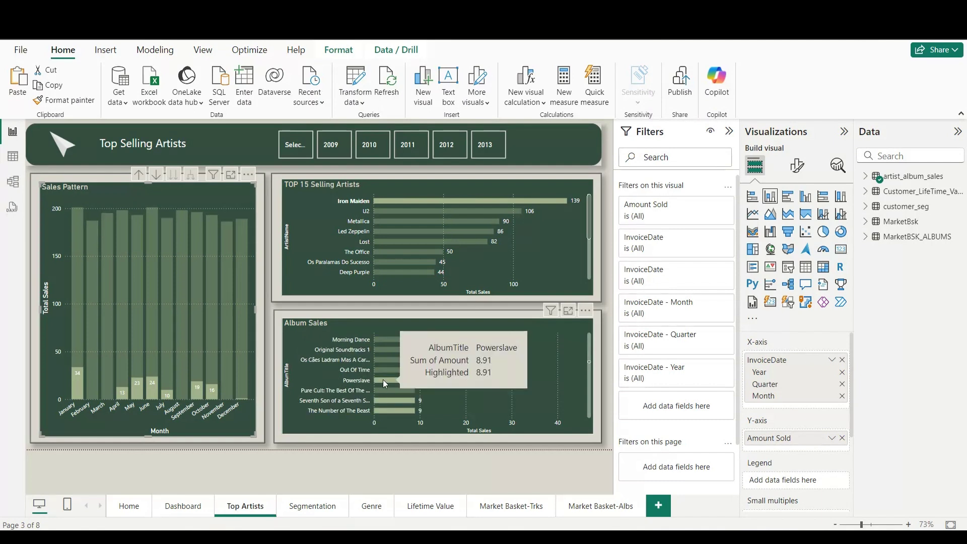
mouse_move(411, 379)
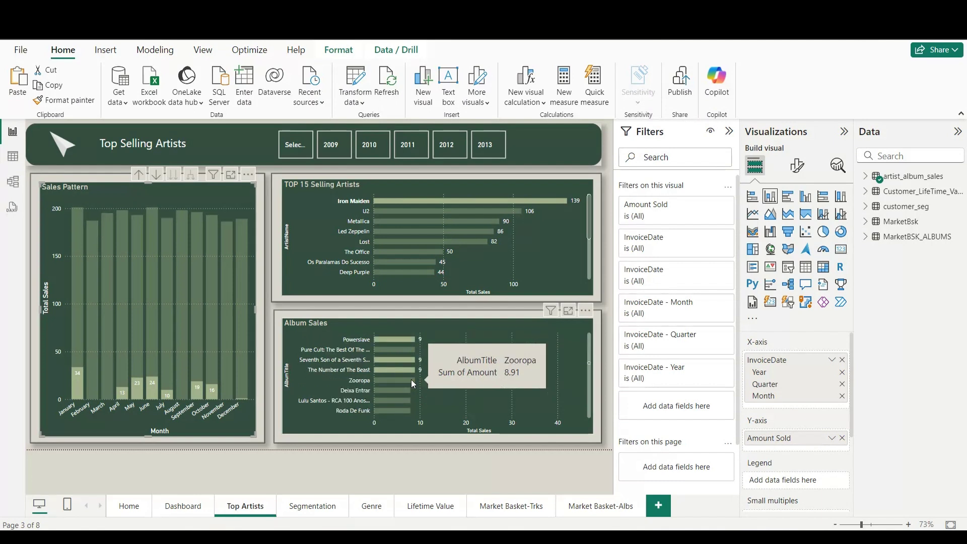
scroll(411, 379, down, 5)
scroll(416, 383, up, 8)
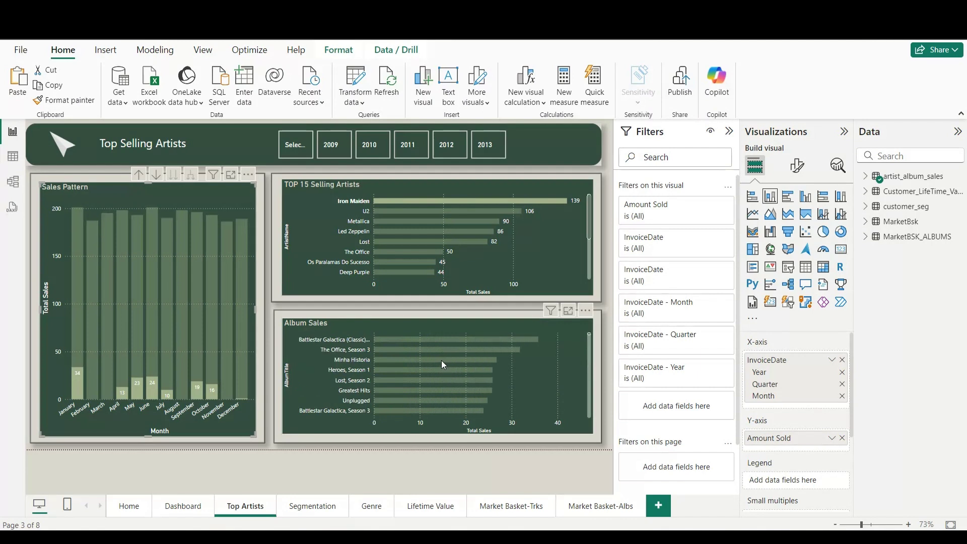
click(342, 316)
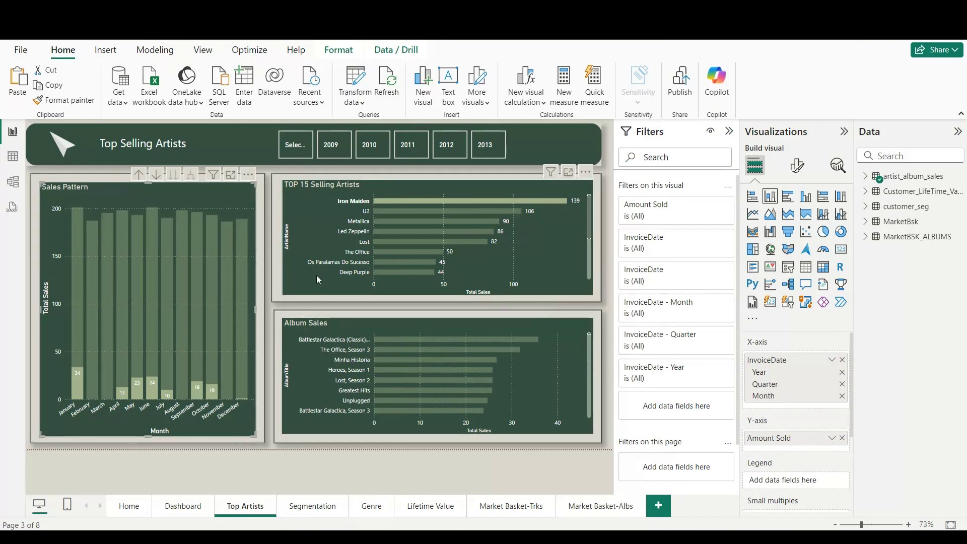
click(320, 290)
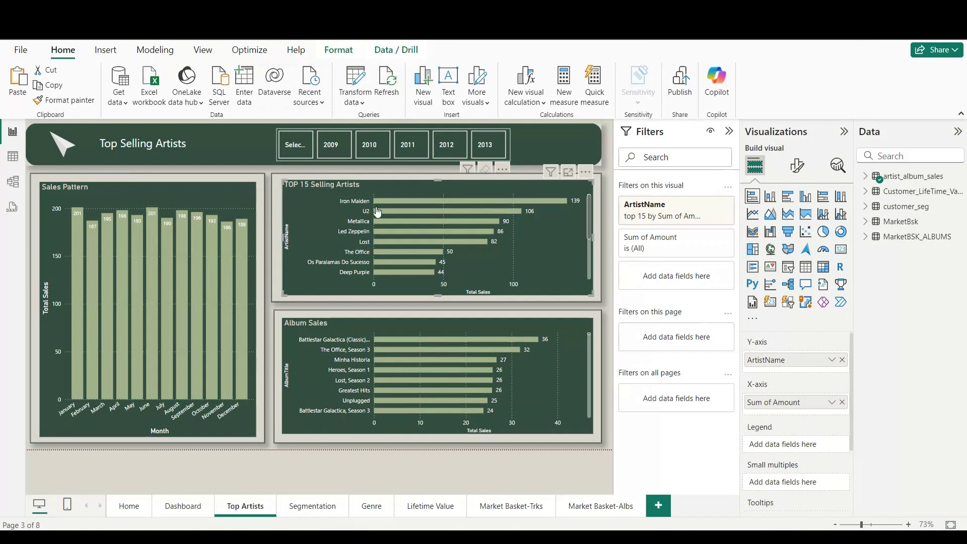
- Try the year slicer on the Top Artists page with 2009, 2010 and 2011 excluded in turn and compare the charts
click(335, 152)
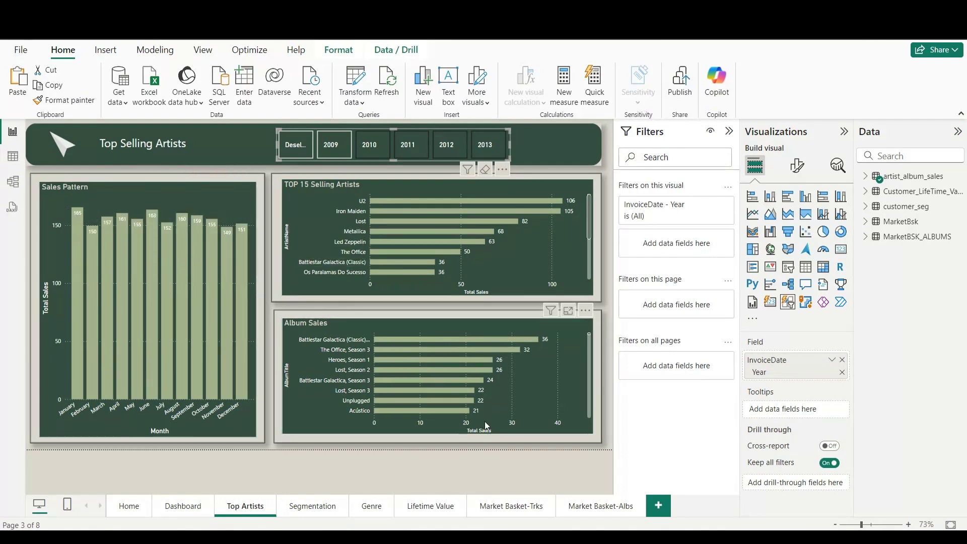
click(375, 150)
click(383, 151)
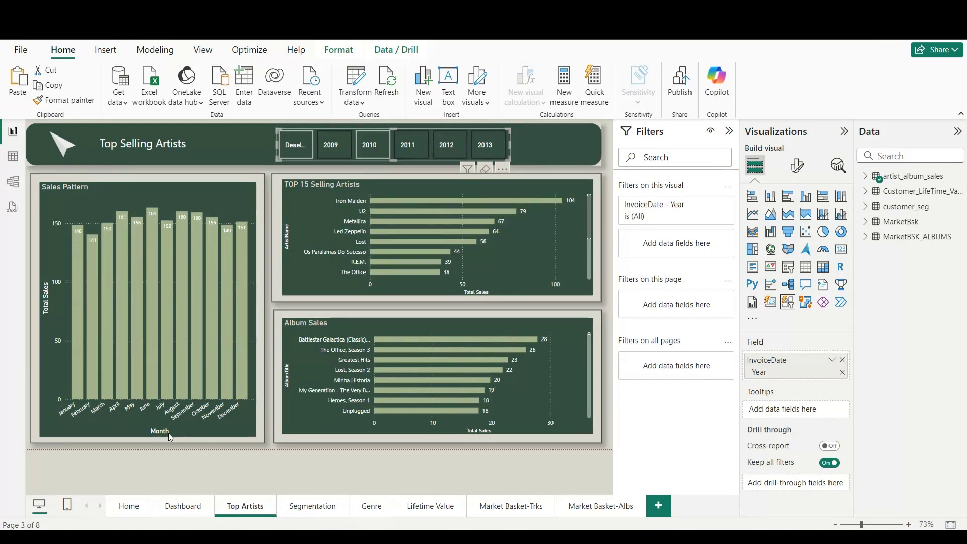
click(412, 151)
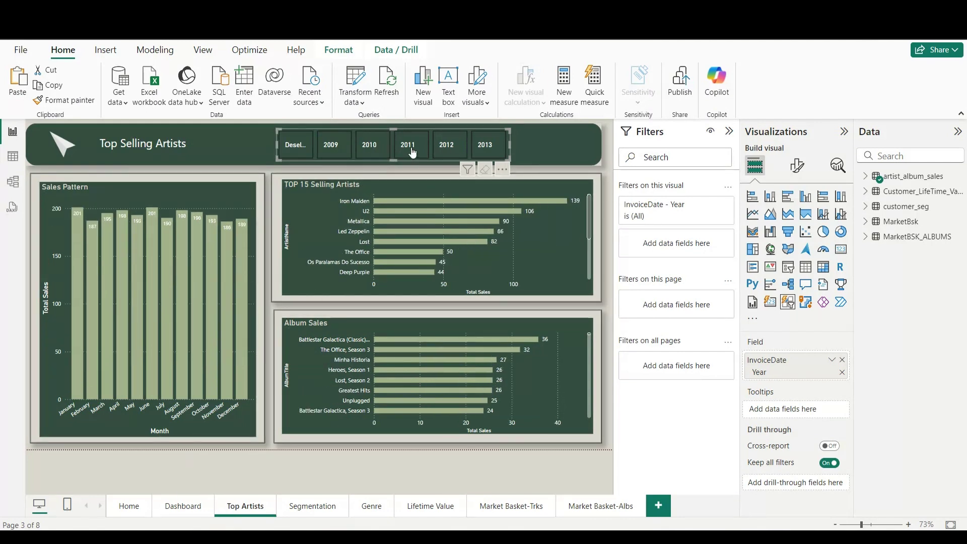
click(412, 151)
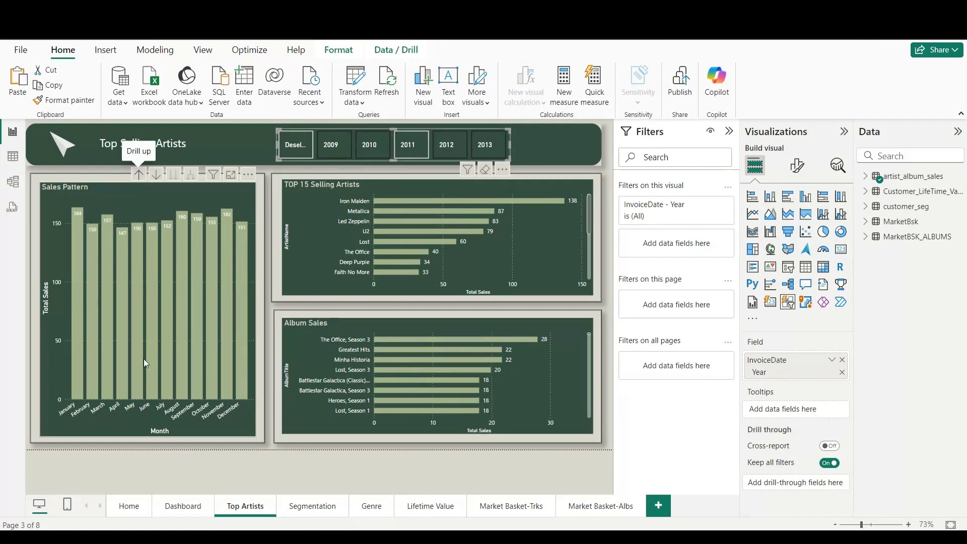
- Drill the Sales Pattern chart up to the quarter level and reset the year slicer to include all years
click(139, 174)
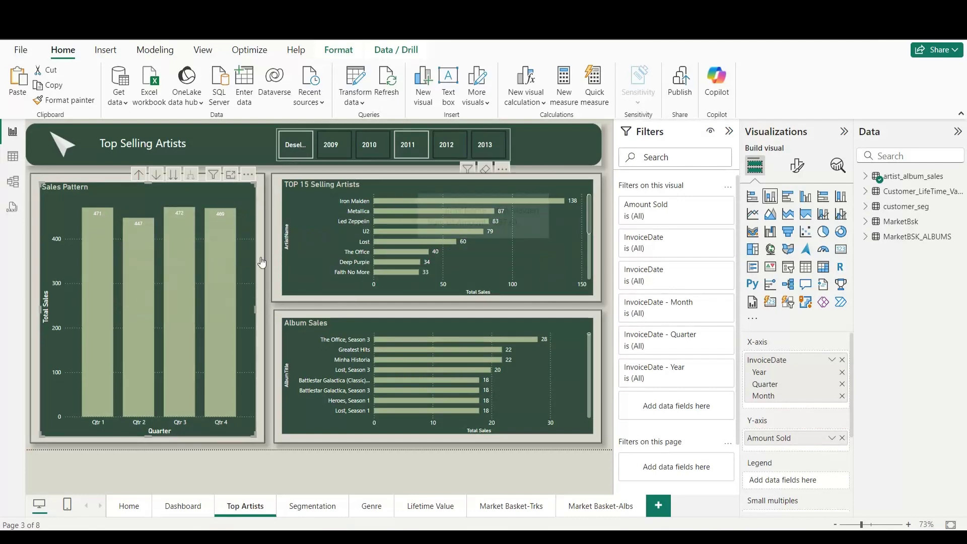
click(295, 144)
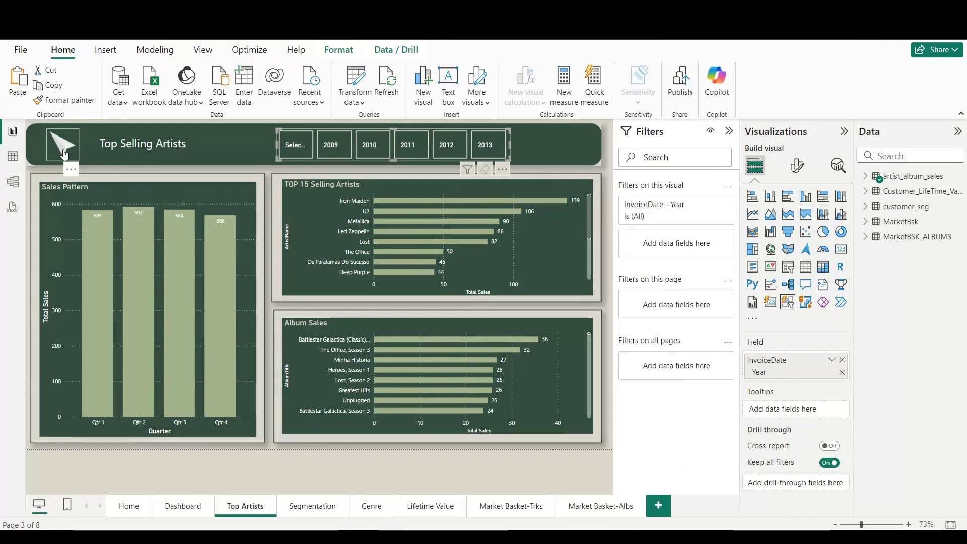
- Go to the Segmentation page and filter its visuals to Canada with the Country slicer
click(312, 506)
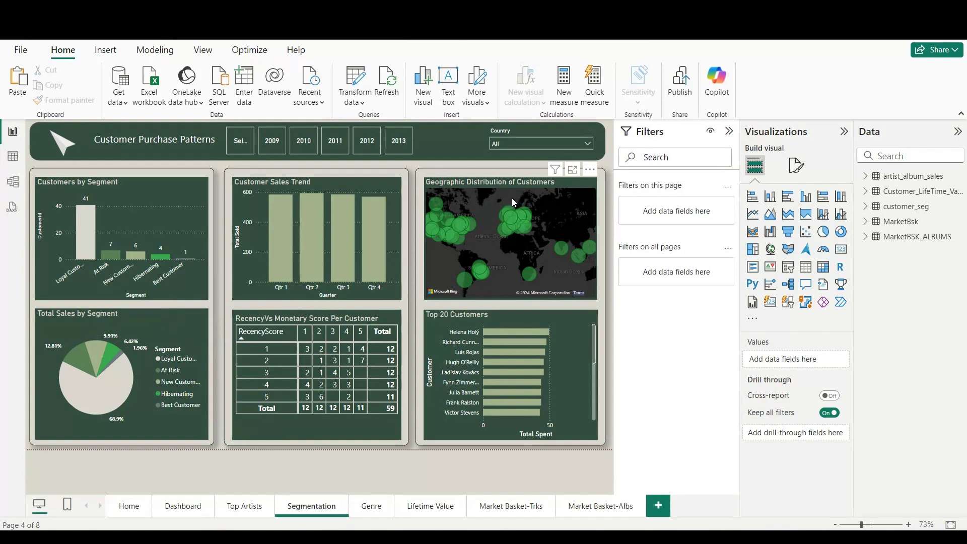
click(524, 143)
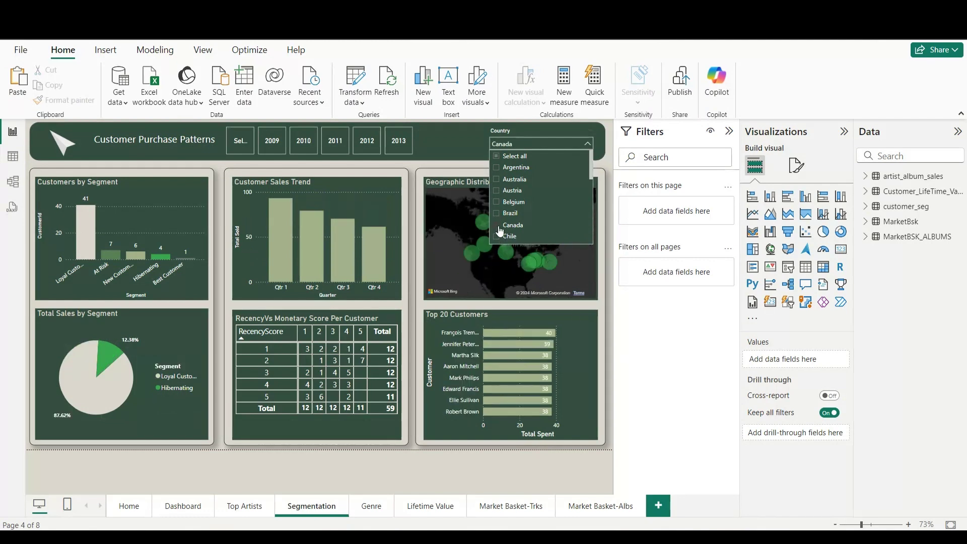
click(458, 144)
click(458, 144)
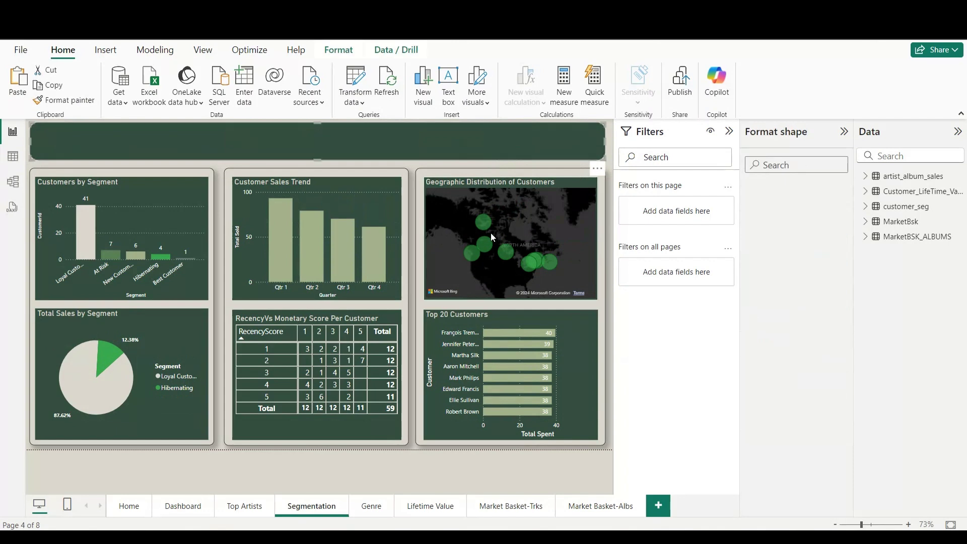
click(474, 163)
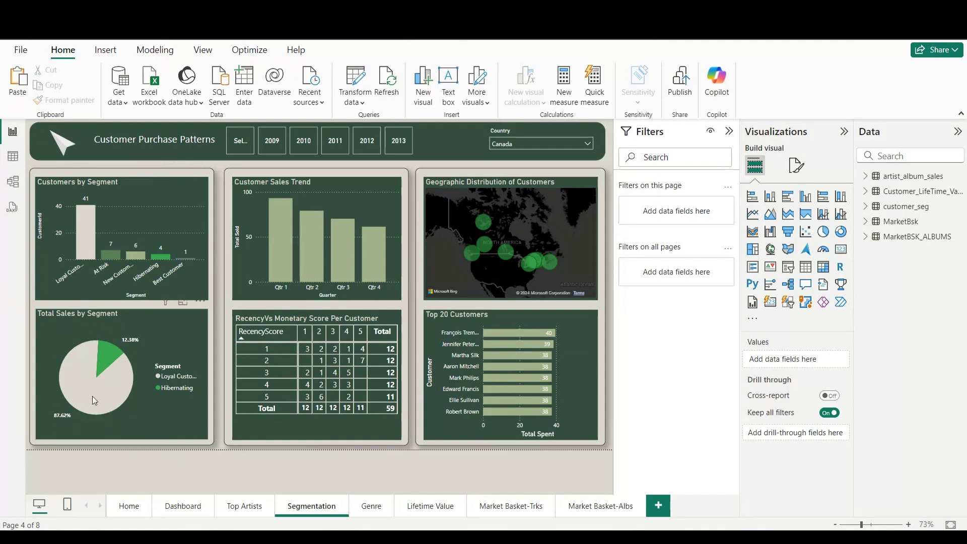
- Inspect the segment shares in the Total Sales by Segment pie chart and reset the Country slicer to All
mouse_move(92, 396)
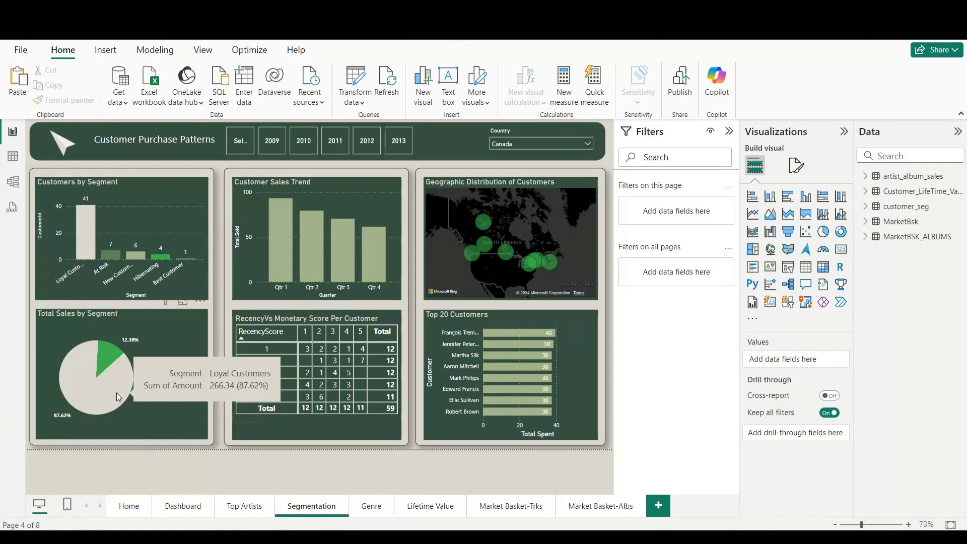
mouse_move(116, 355)
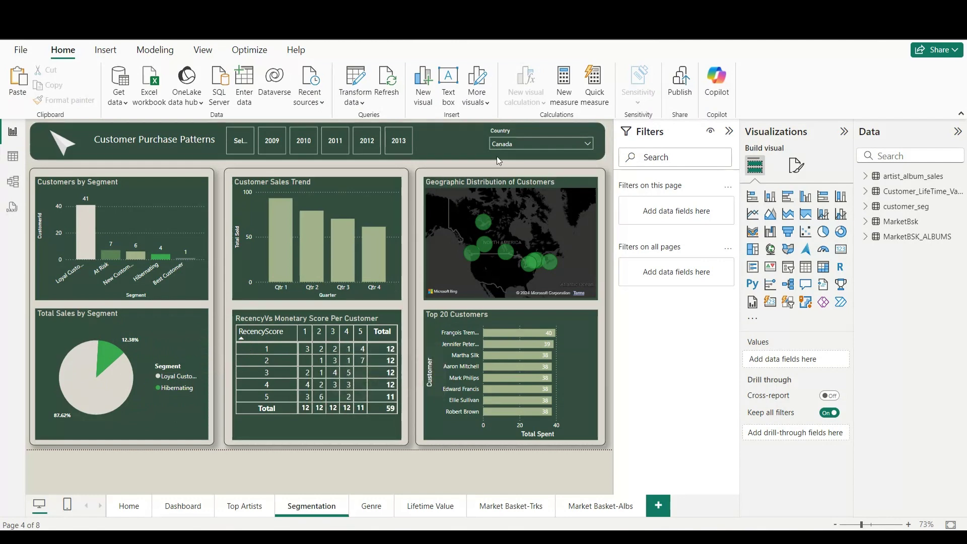
click(581, 130)
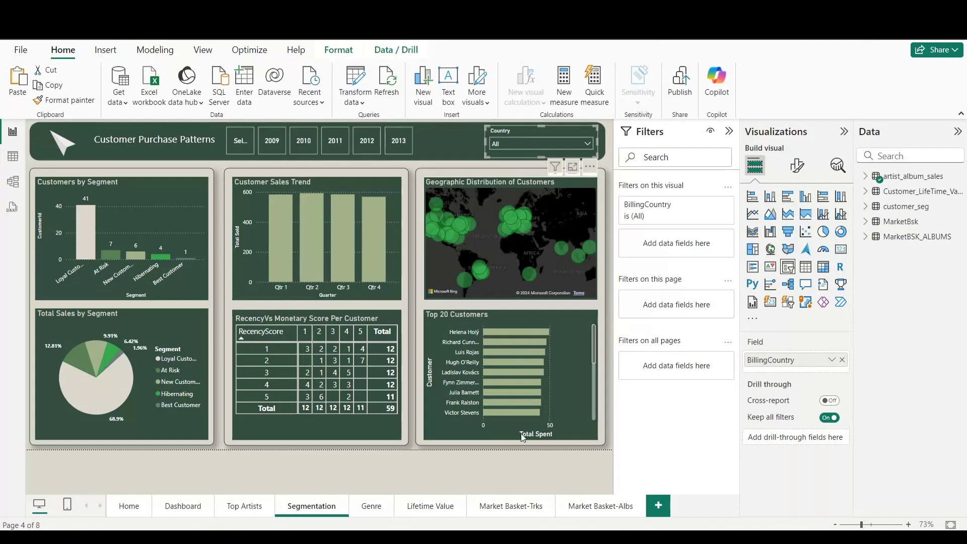
- Look through the Top 20 Customers bar chart on the Segmentation page and select the visual
scroll(555, 380, down, 3)
scroll(536, 362, up, 3)
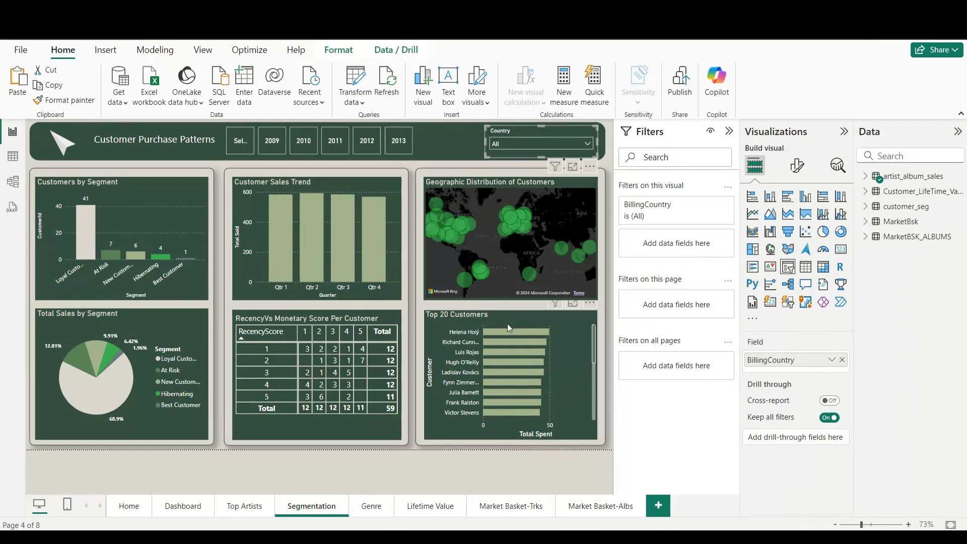
click(563, 413)
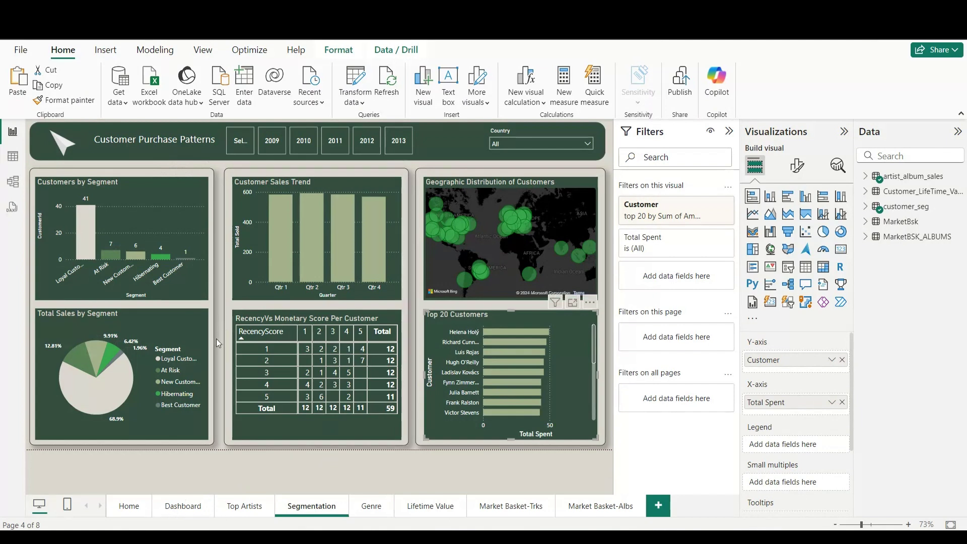
- Inspect the Customers by Segment and Total Sales by Segment charts and select the recency versus monetary score matrix
click(168, 289)
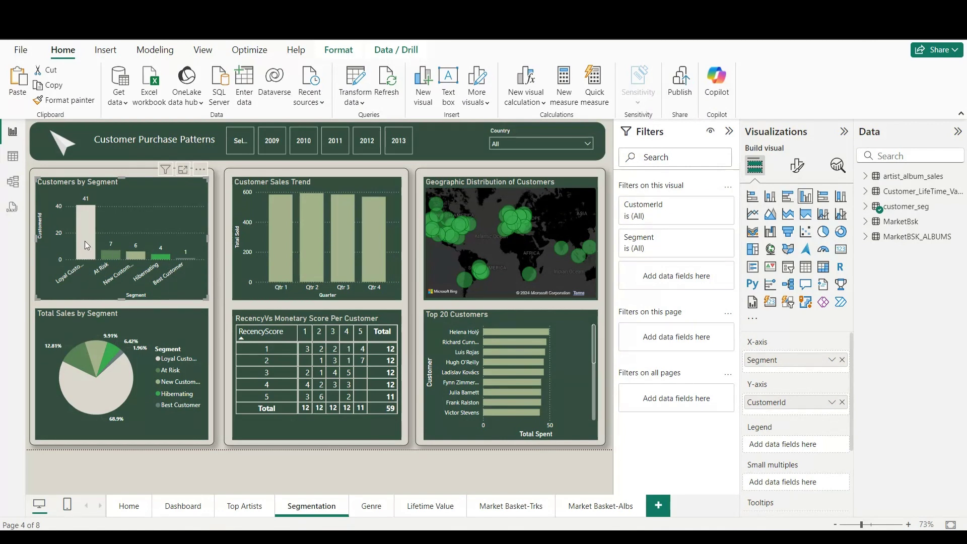
mouse_move(85, 242)
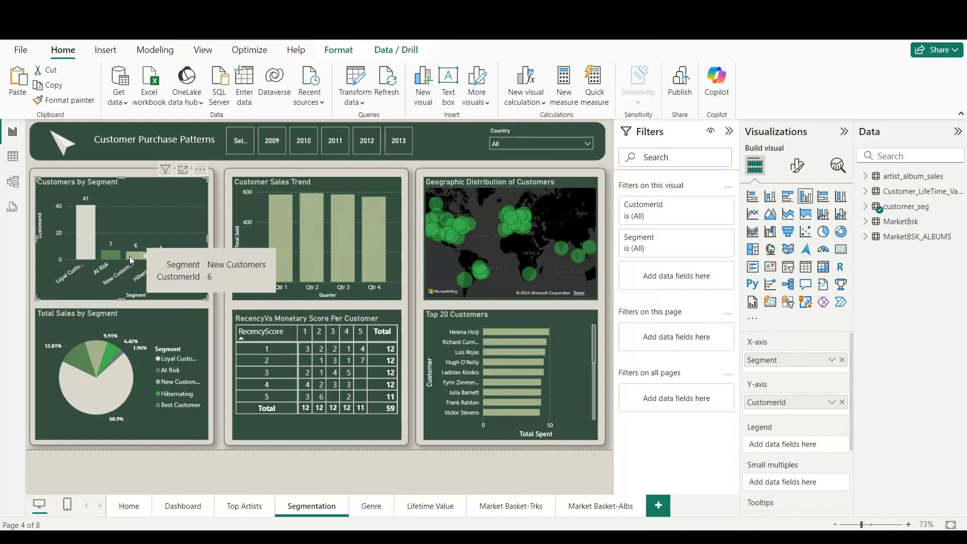
mouse_move(109, 259)
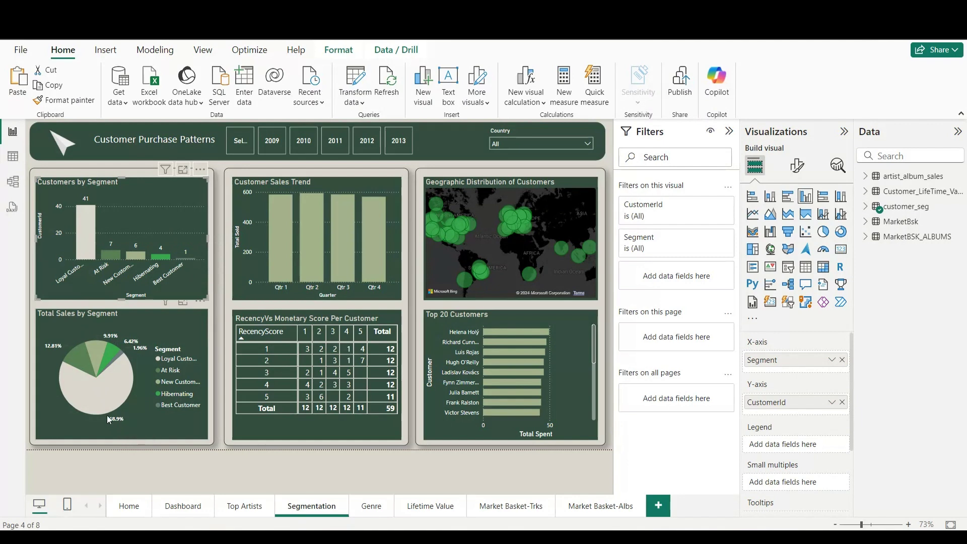
mouse_move(79, 363)
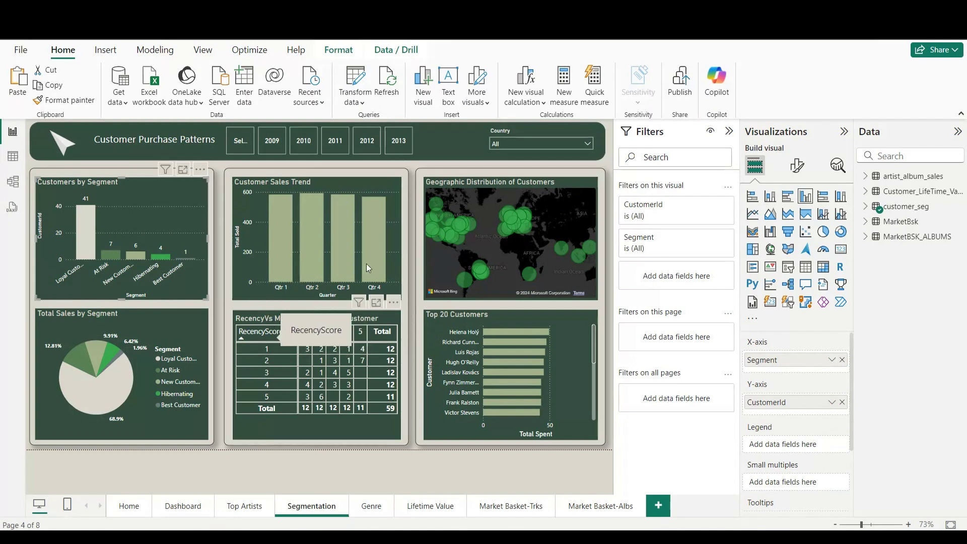
click(282, 337)
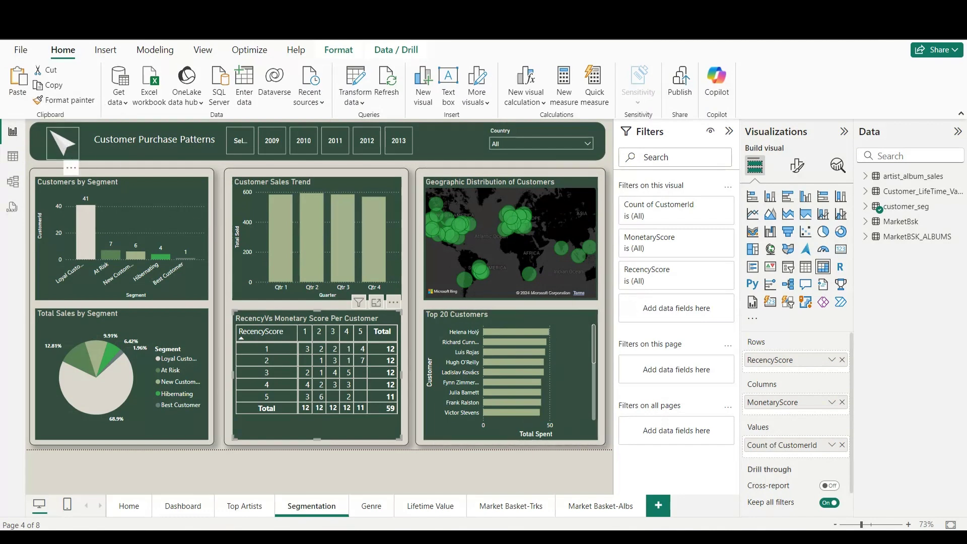
- Go to the Genre page and inspect Rock's share for each year from 2009 to 2013 in the Genre Popularity by Amount chart
click(380, 507)
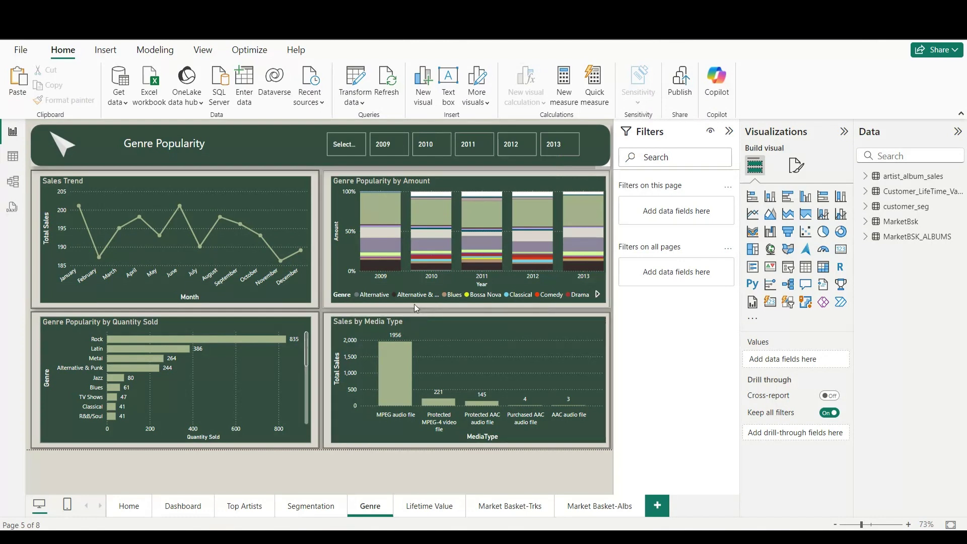
mouse_move(385, 215)
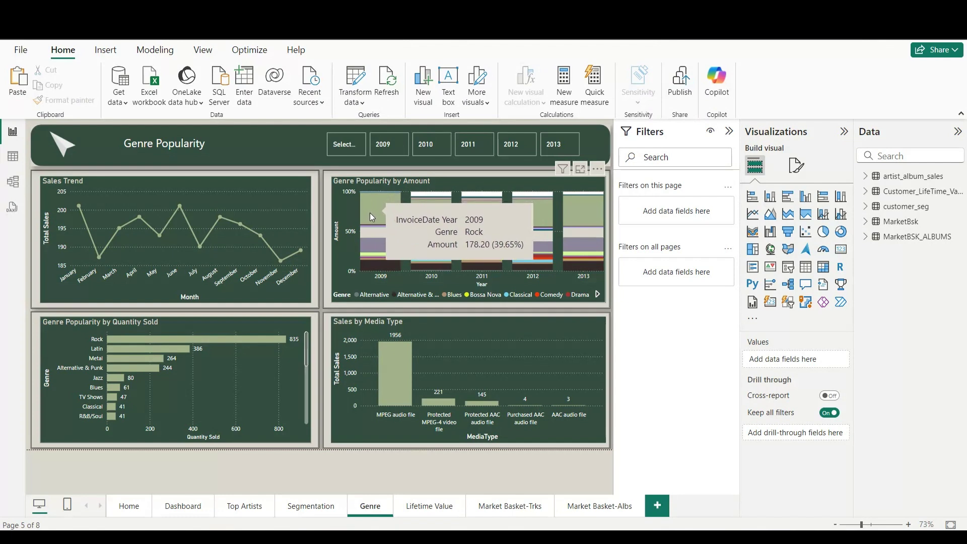
mouse_move(436, 216)
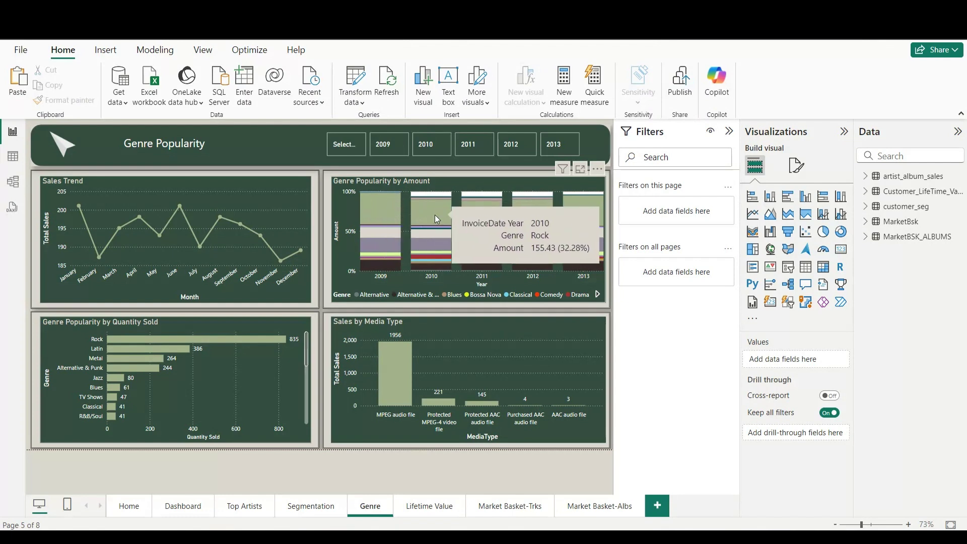
mouse_move(485, 209)
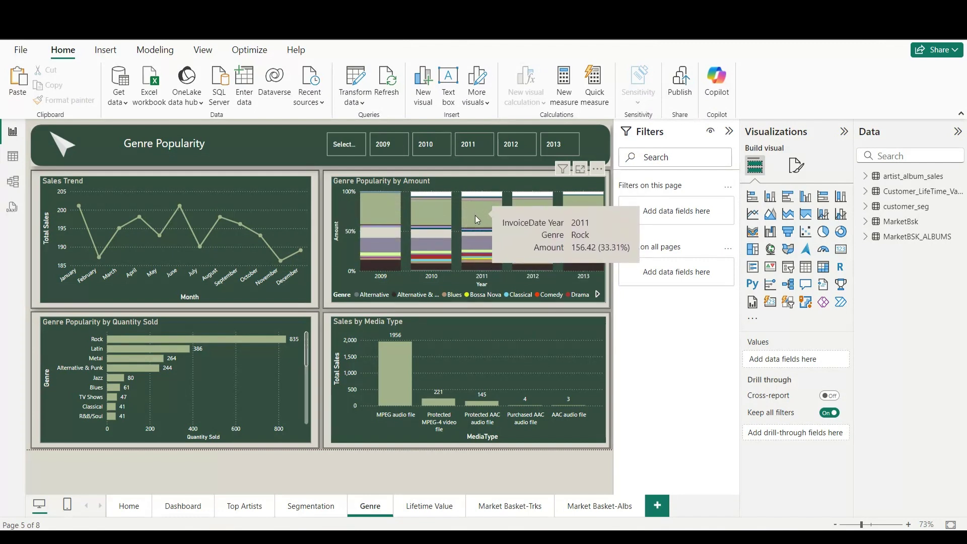
mouse_move(522, 210)
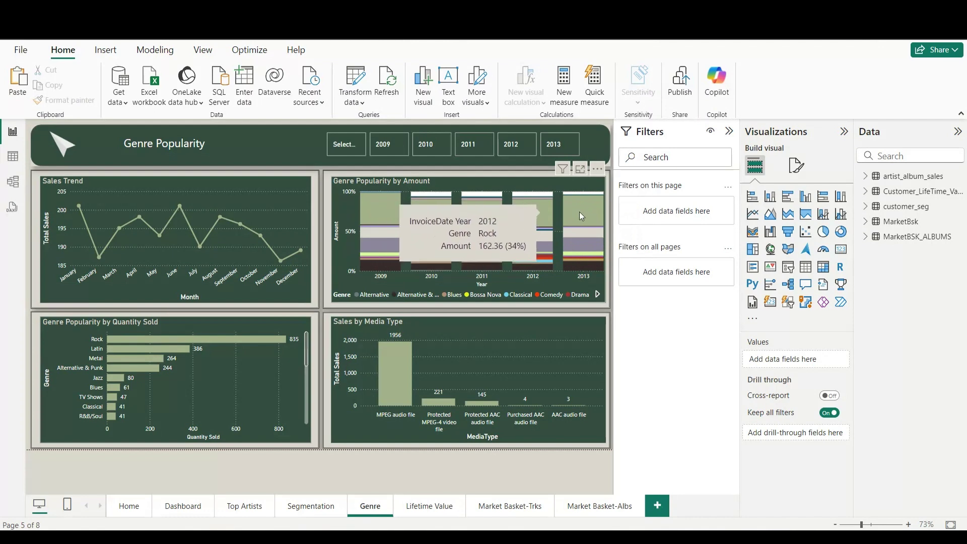
mouse_move(580, 216)
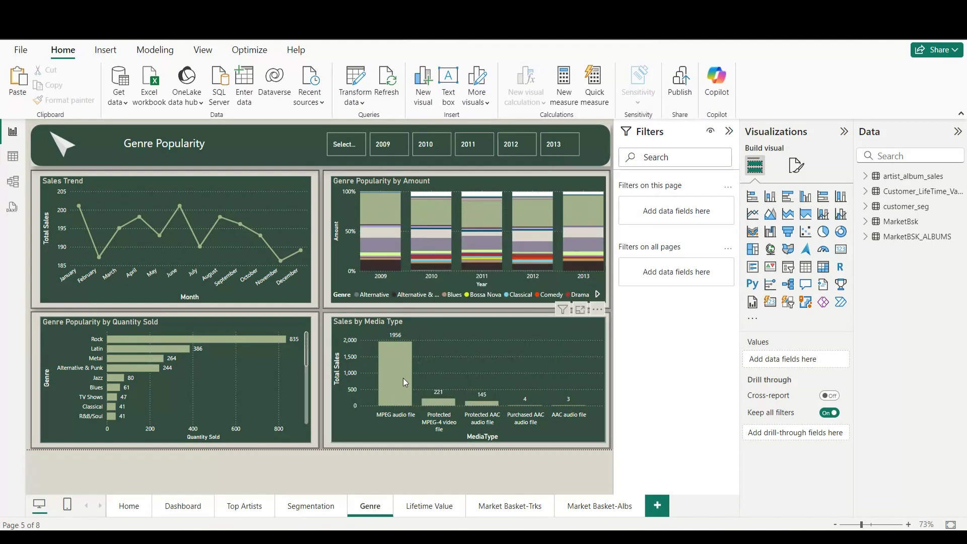
- Examine the Sales by Media Type chart and look through all genres in the Genre Popularity by Quantity Sold chart
mouse_move(398, 373)
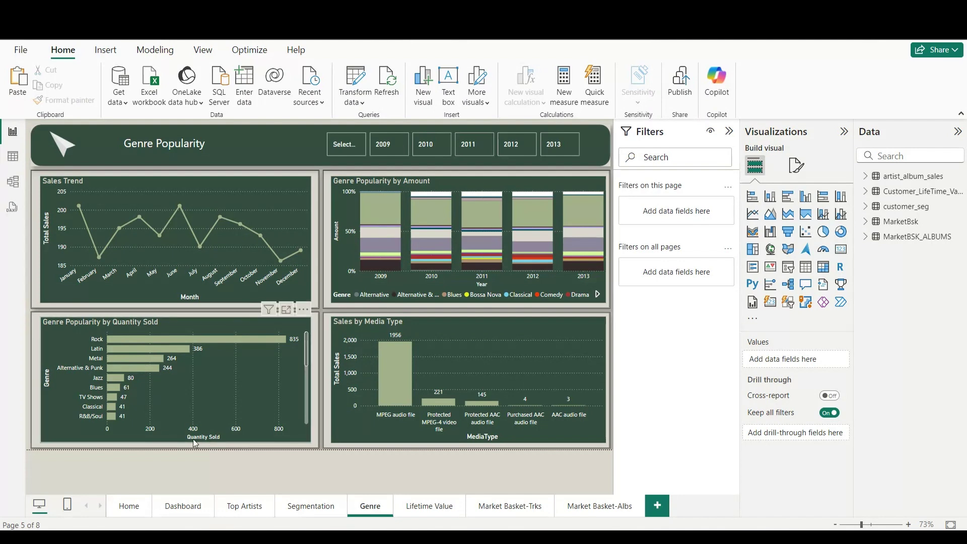
scroll(113, 379, down, 5)
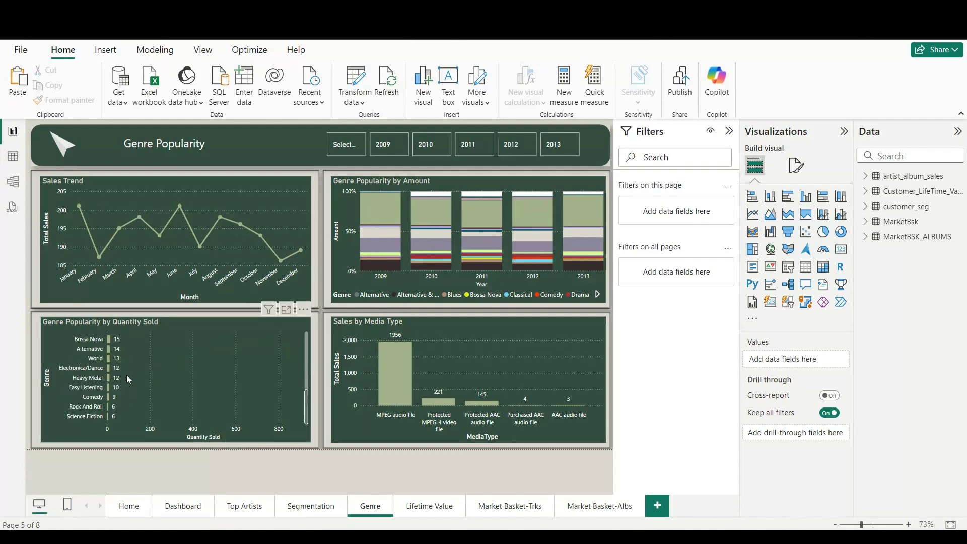
scroll(143, 365, up, 5)
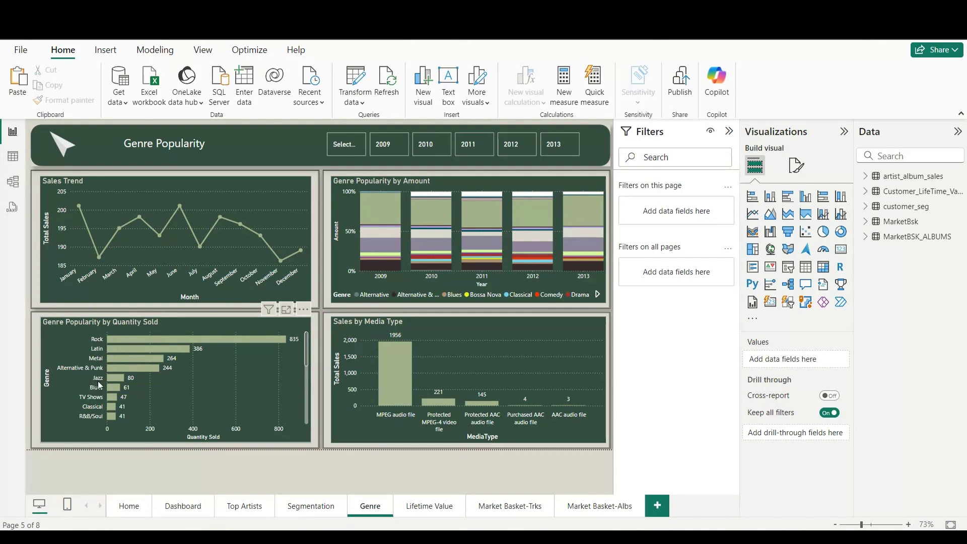
scroll(96, 376, down, 5)
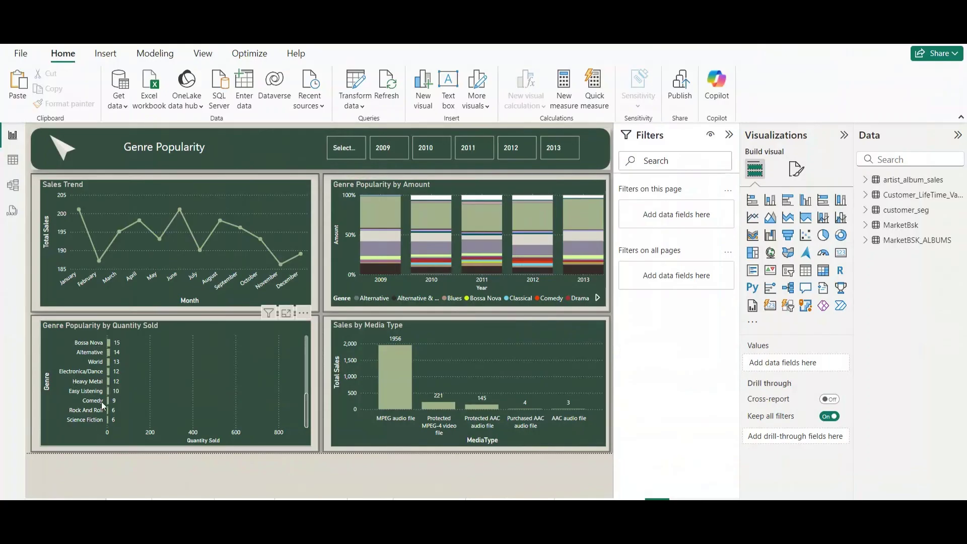
scroll(112, 412, up, 5)
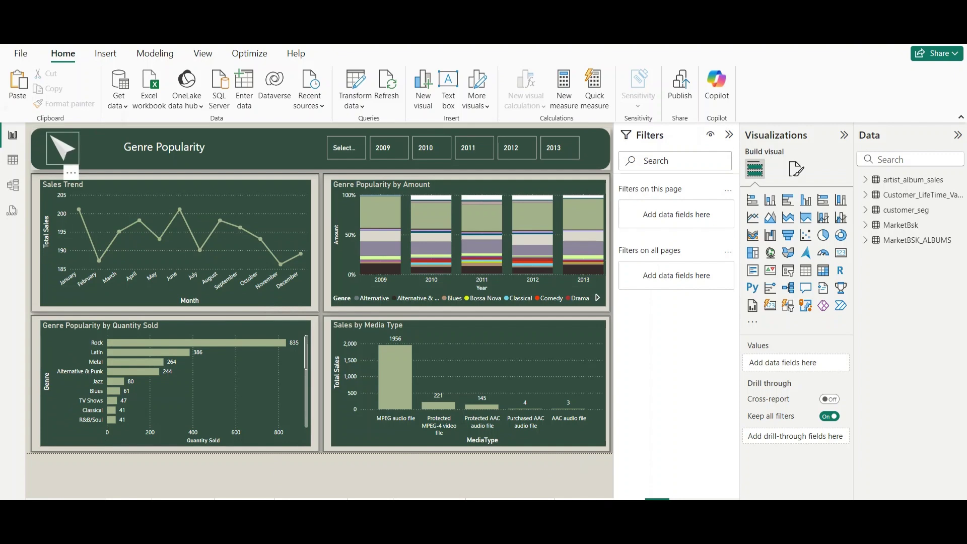
- Go to the Lifetime Value page and inspect the segment values in the CLV by Customer Segment chart
click(508, 498)
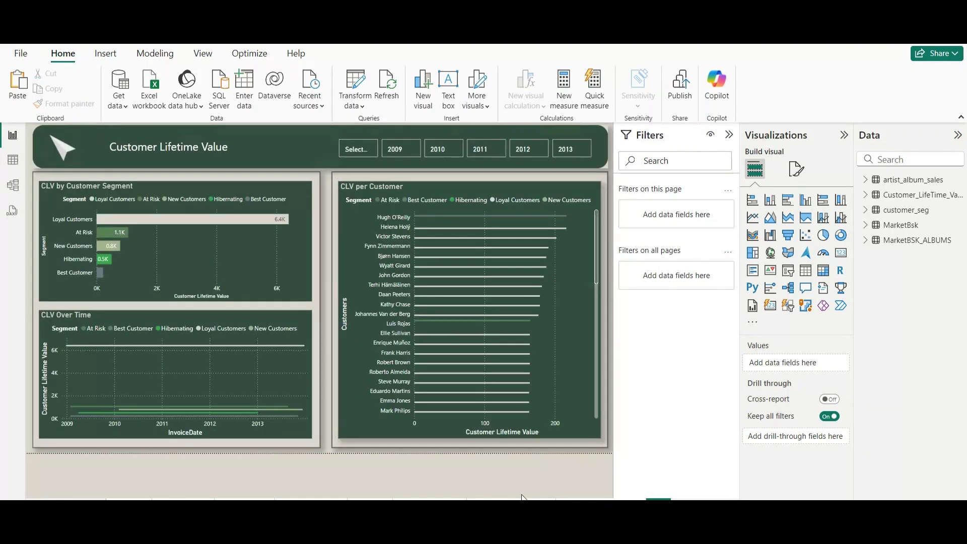
click(368, 438)
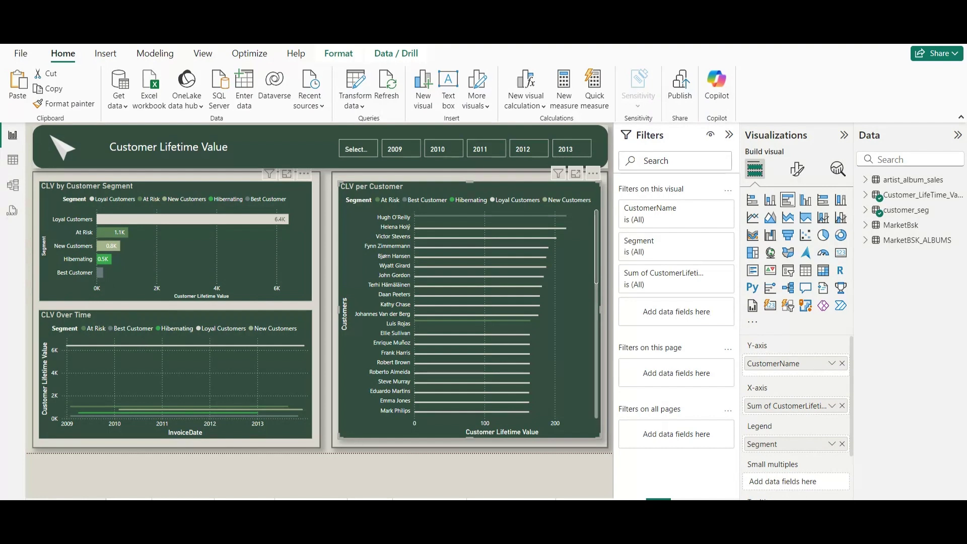
click(175, 241)
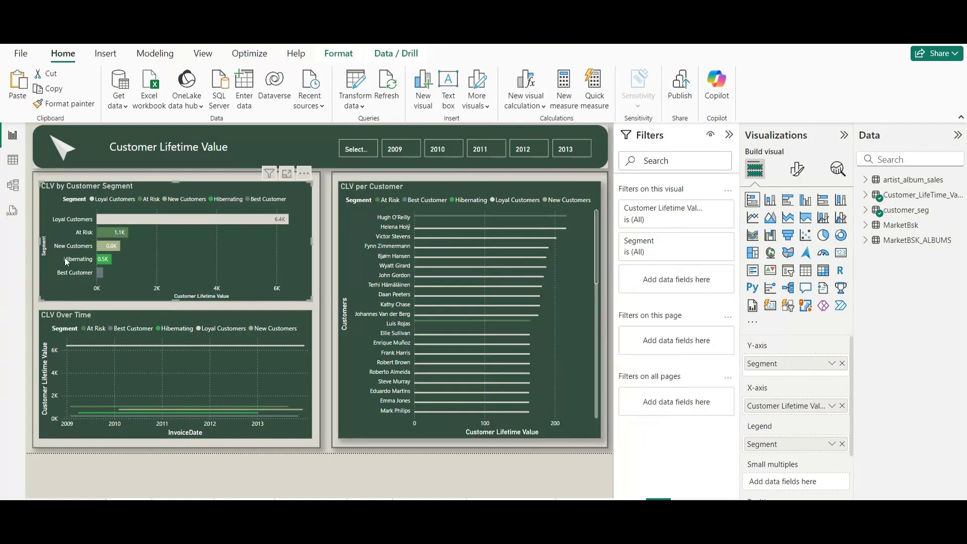
mouse_move(131, 216)
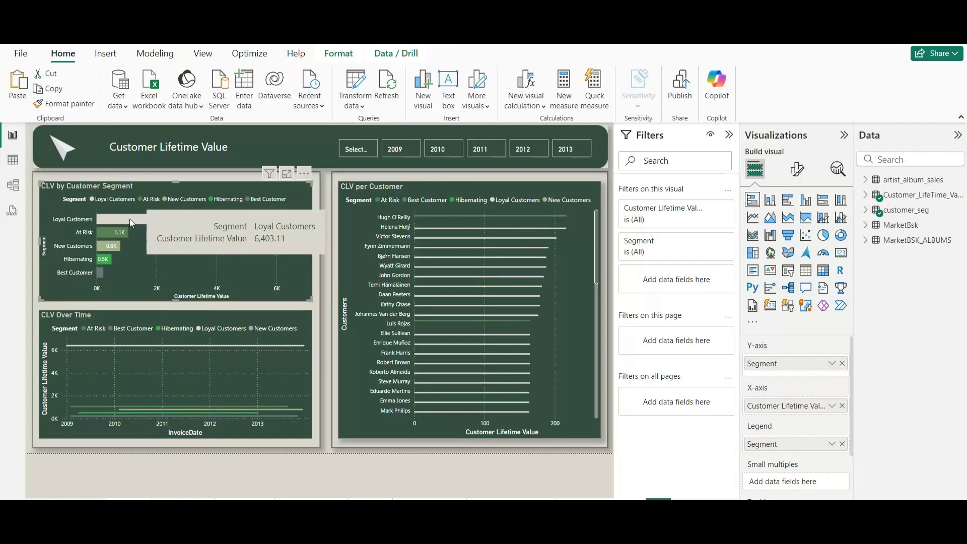
mouse_move(125, 233)
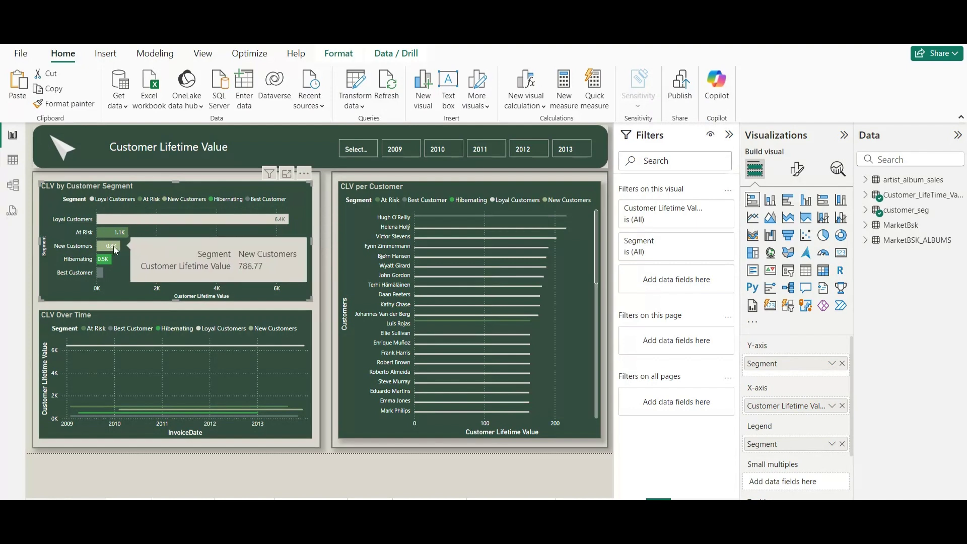
mouse_move(103, 264)
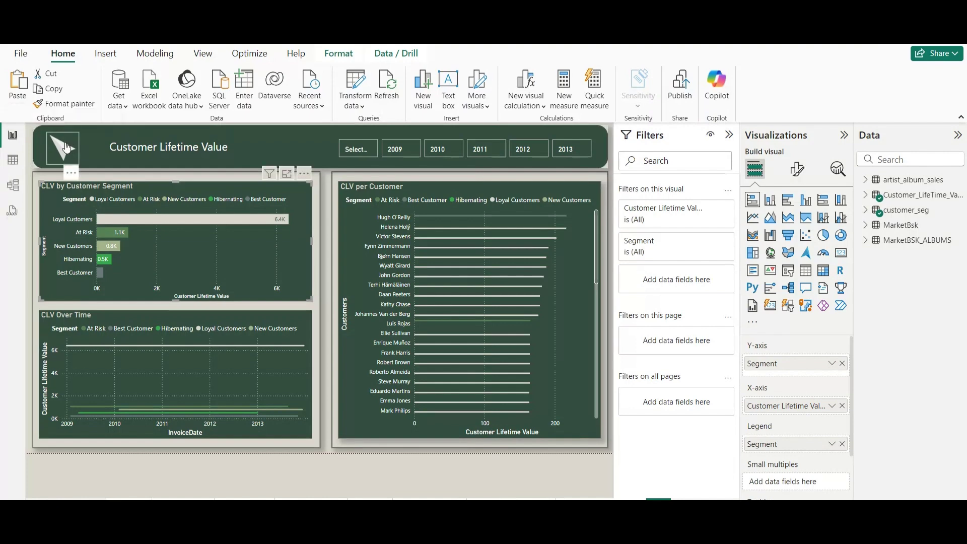
- Go to the Market Basket-Trks page, filter InitialBasket Tracks to 2 Minutes To Midnight, and inspect its Association Rule bars
click(608, 253)
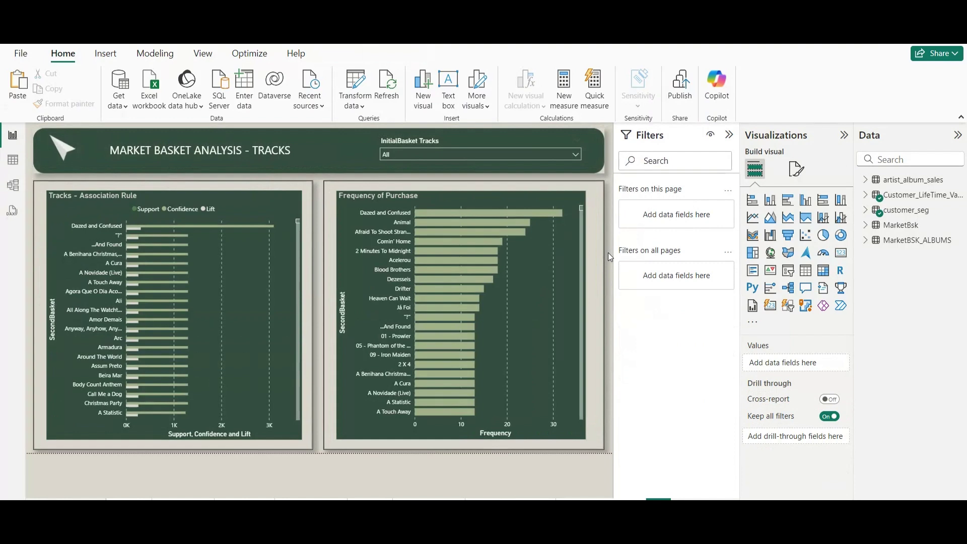
click(476, 156)
click(392, 208)
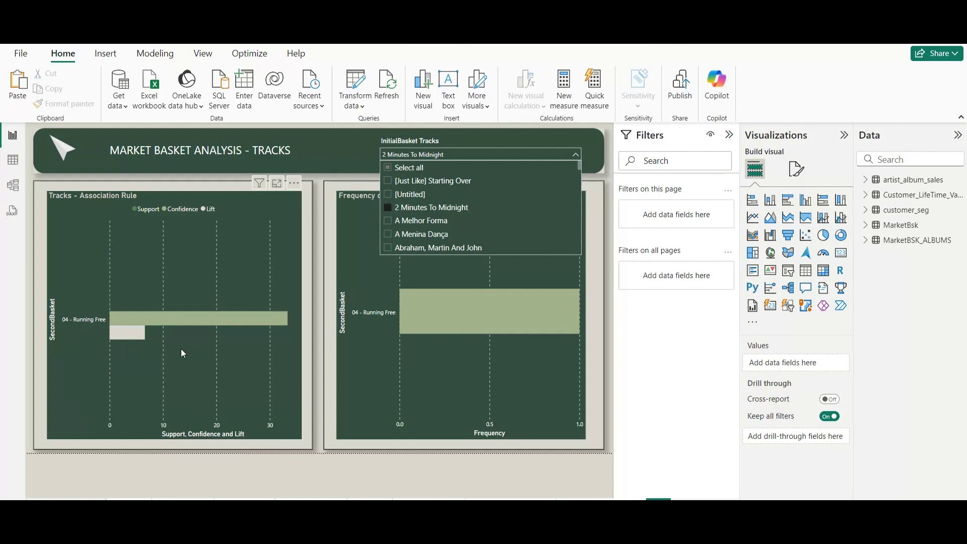
mouse_move(132, 316)
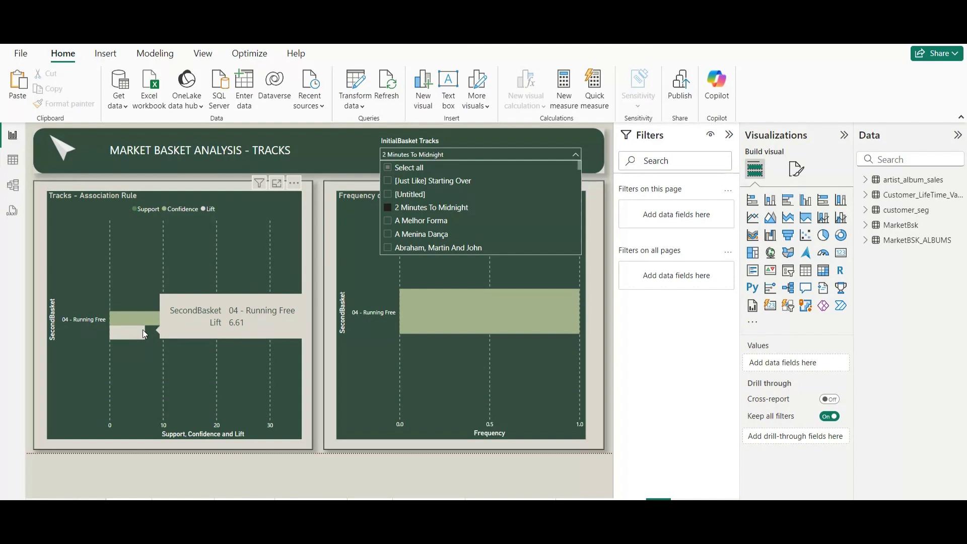
- Switch the InitialBasket Tracks slicer to A Melhor Forma and finally to Abraham, Martin And John
click(392, 221)
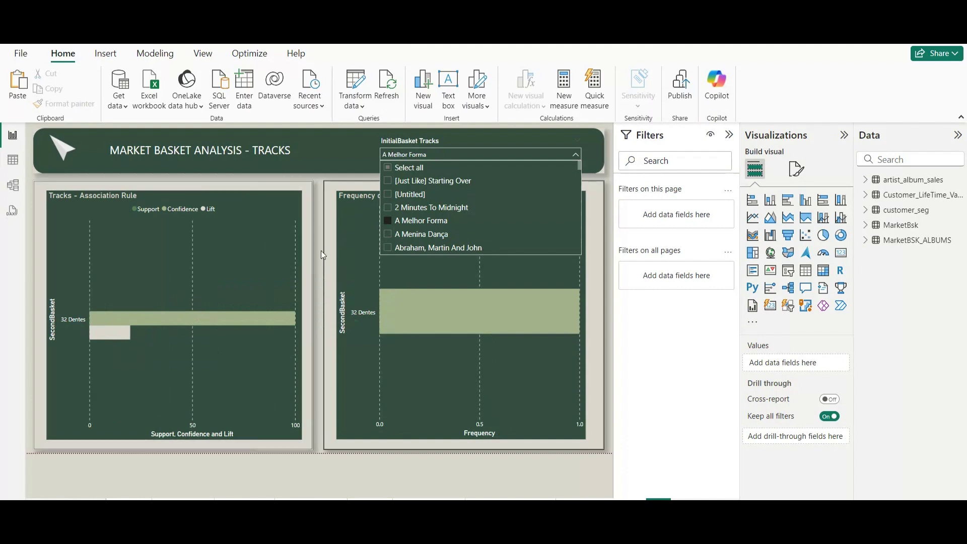
click(389, 248)
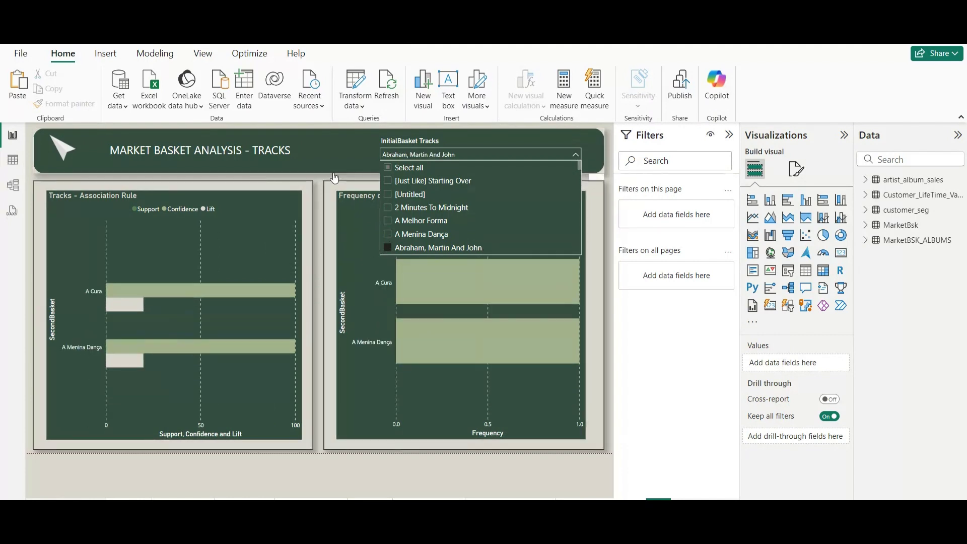
click(302, 343)
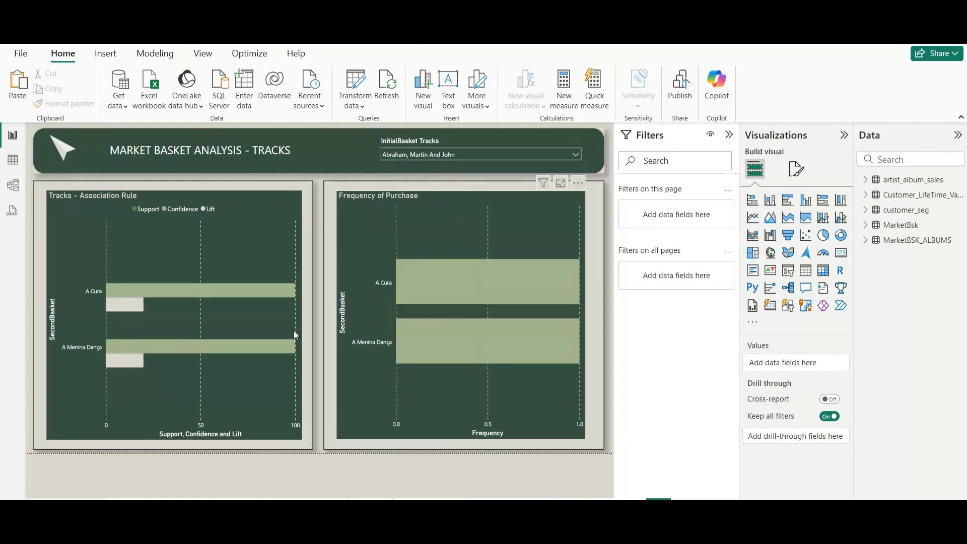
- Go to the Market Basket-Albs page and inspect the Association Rule and Frequency charts for [1997] Black Light Syndrome
ctrl+click(78, 161)
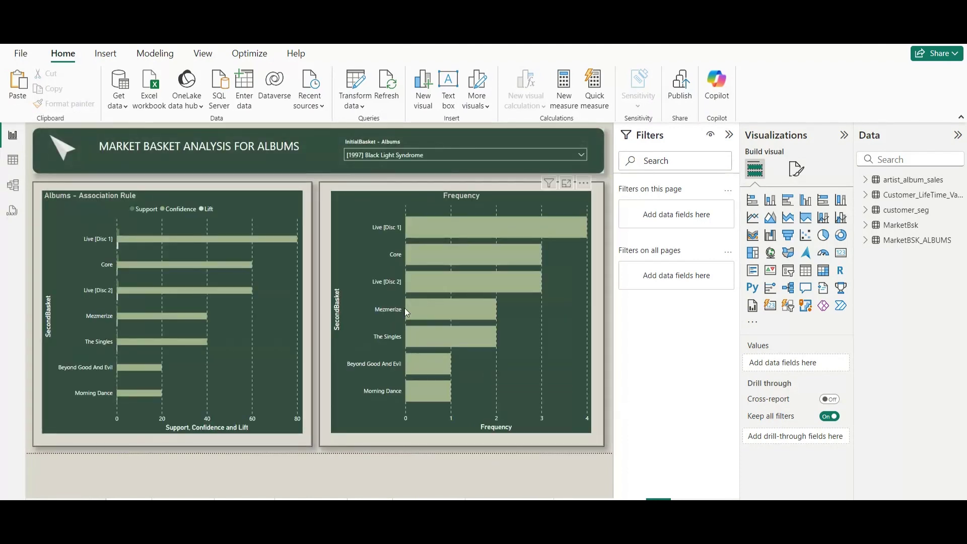
click(388, 156)
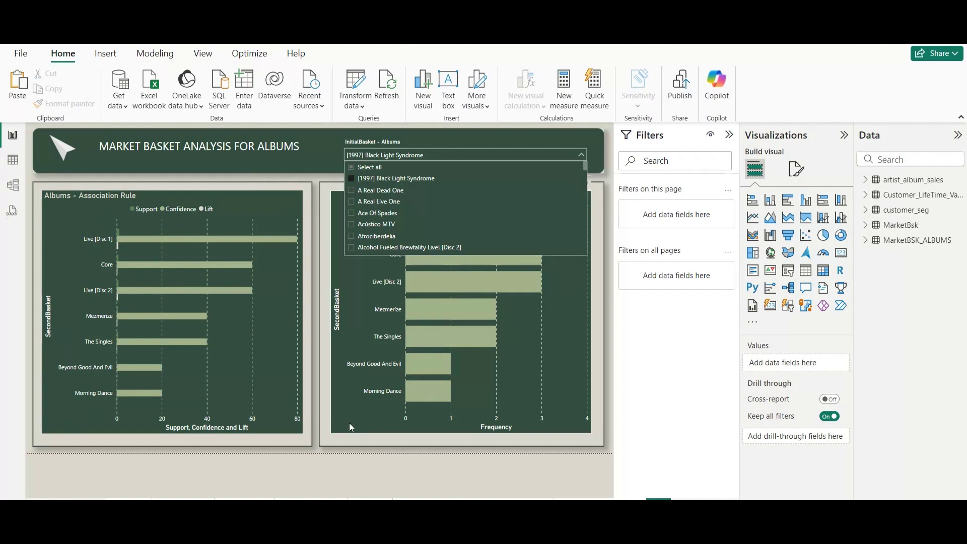
click(338, 451)
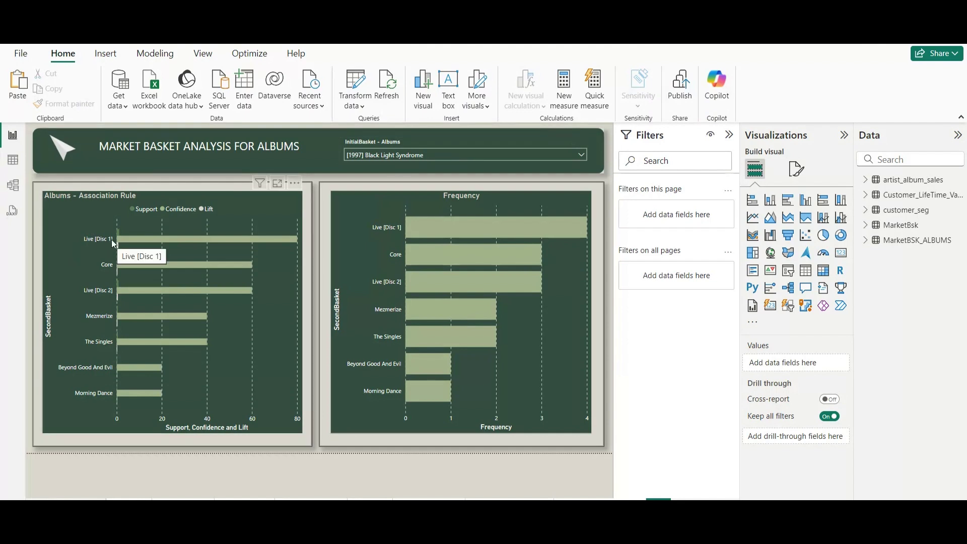
mouse_move(489, 225)
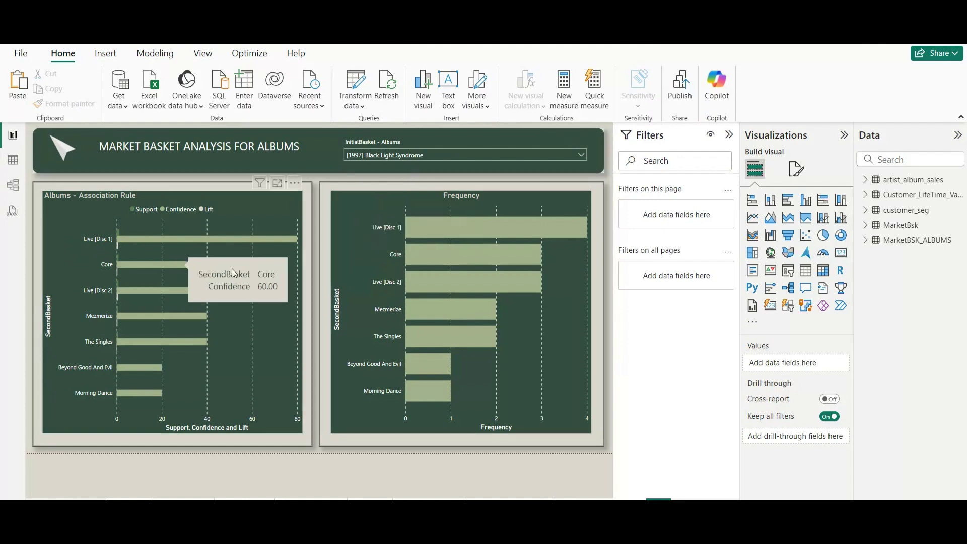
mouse_move(441, 248)
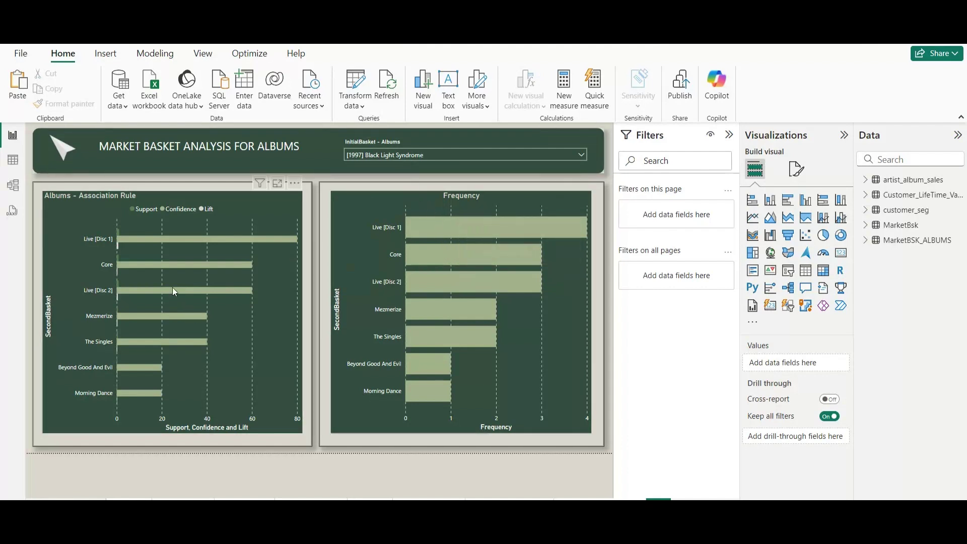
mouse_move(172, 288)
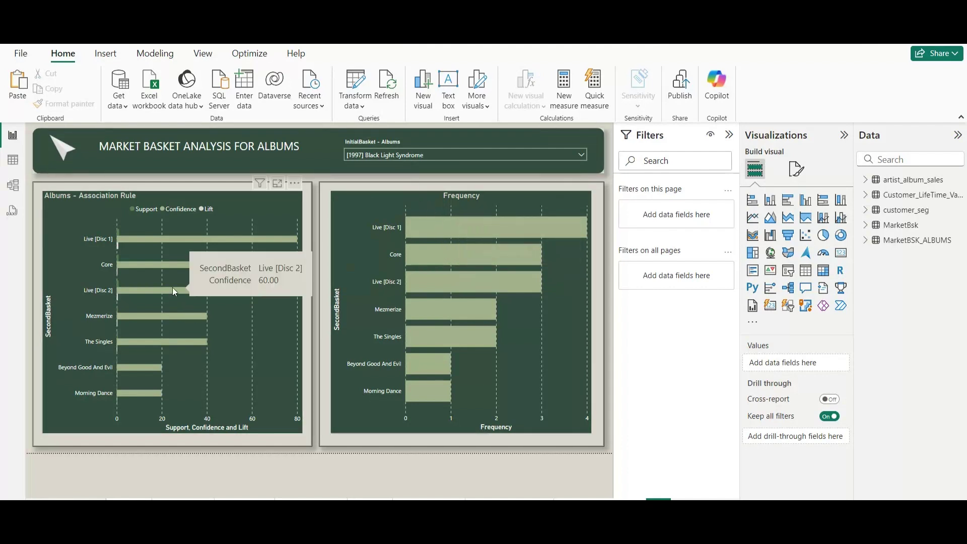
mouse_move(413, 284)
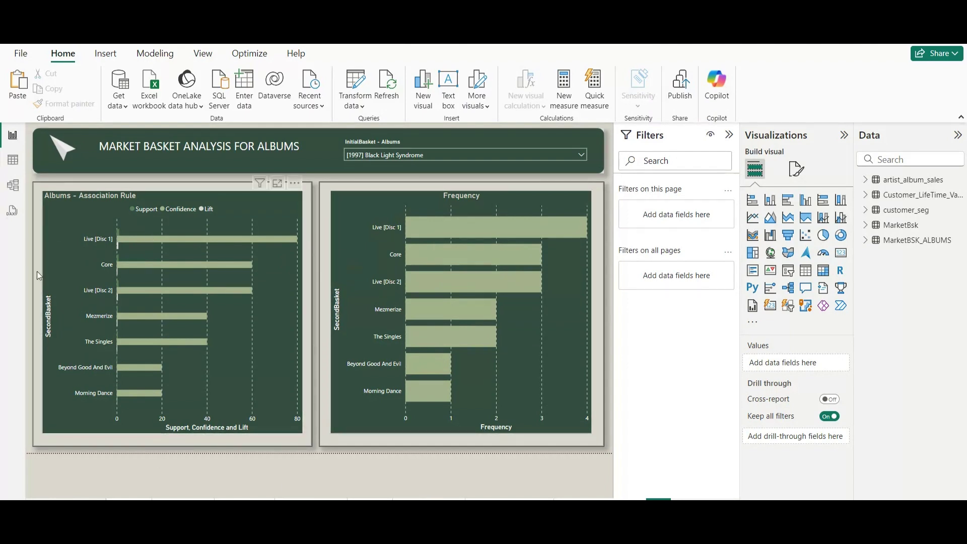
- Return to the Dashboard page, filter the MBA - InitialBasket Tracks slicer to A Menina Dança, and inspect its Association Rule bars
click(62, 150)
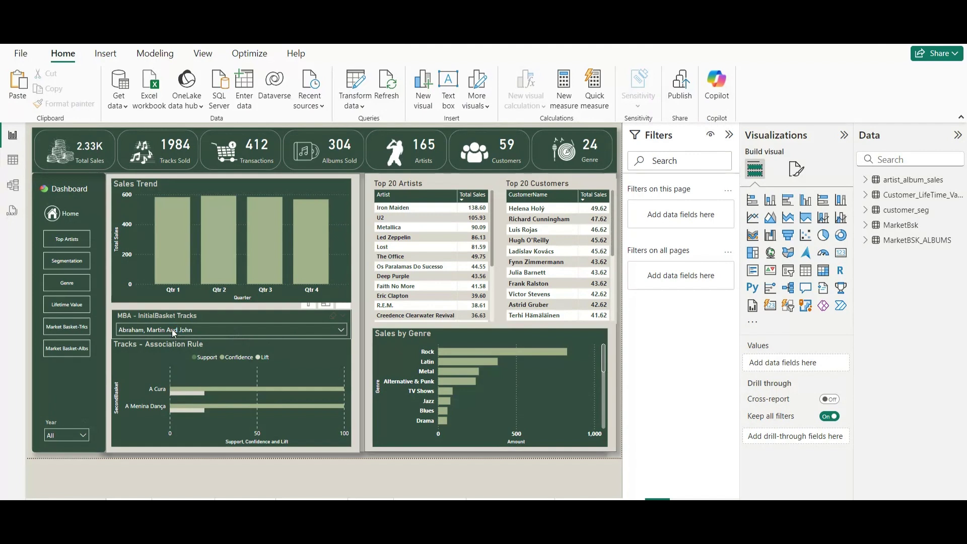
click(205, 331)
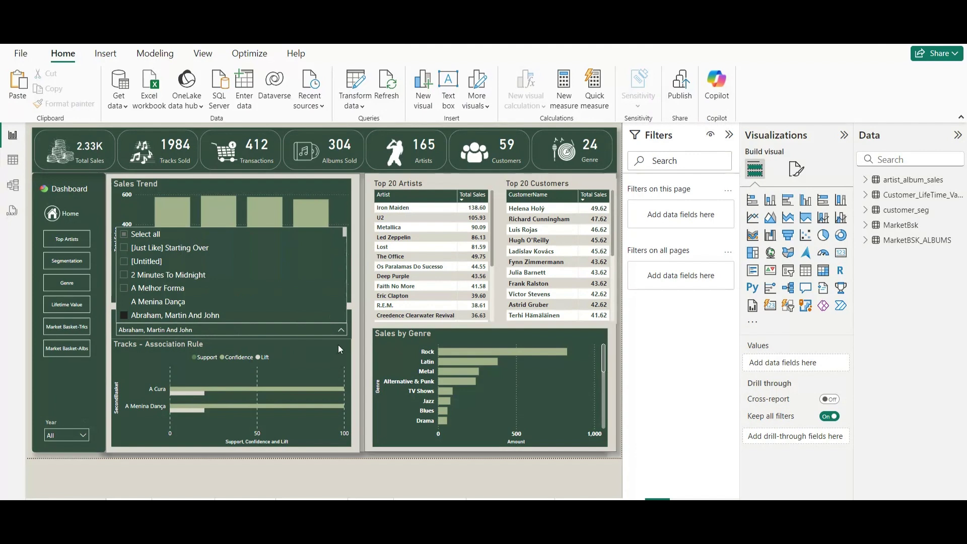
click(161, 301)
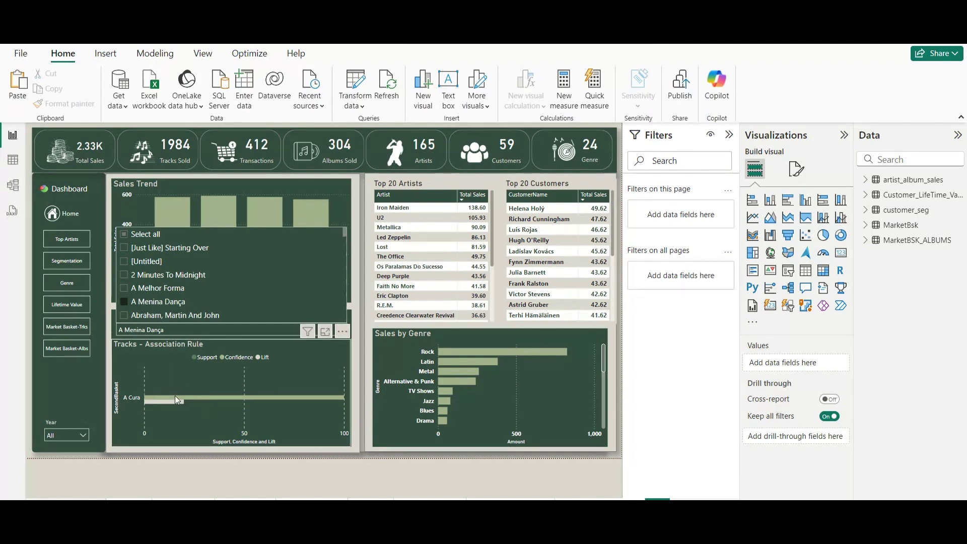
mouse_move(174, 397)
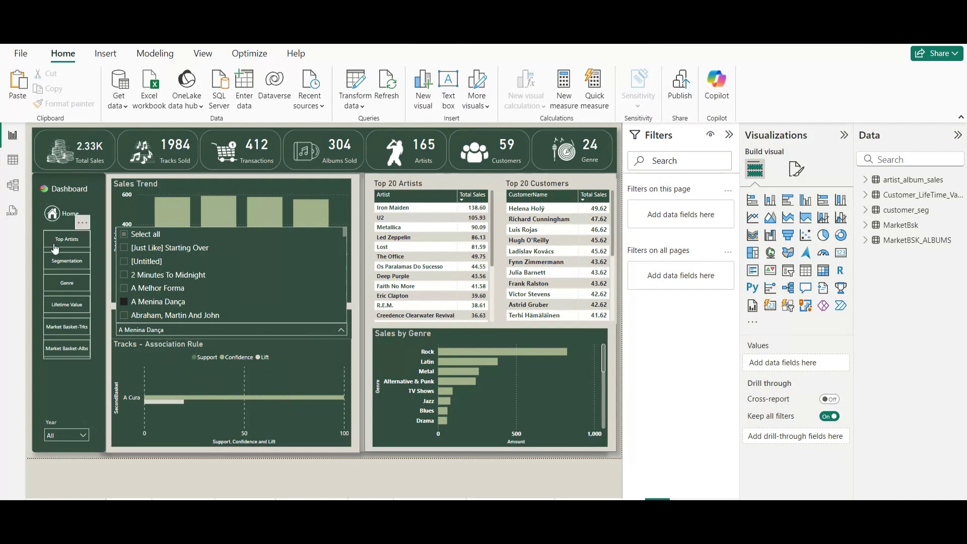
- Return from the Dashboard to the report's Home page
click(64, 215)
click(64, 215)
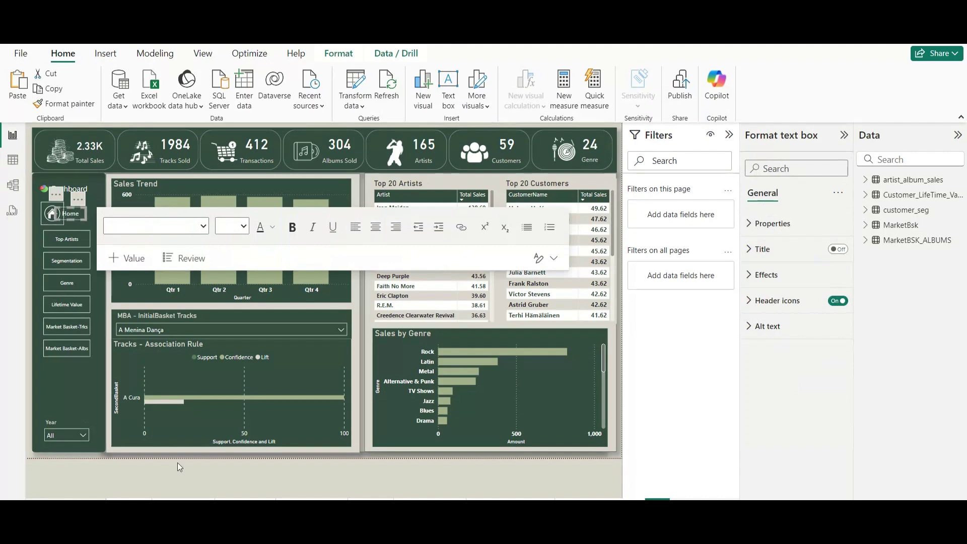
click(153, 453)
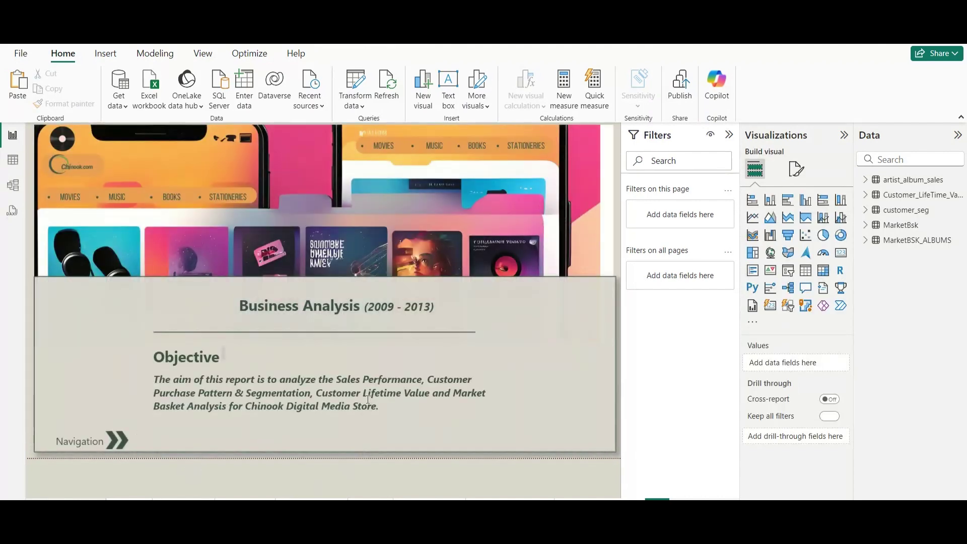